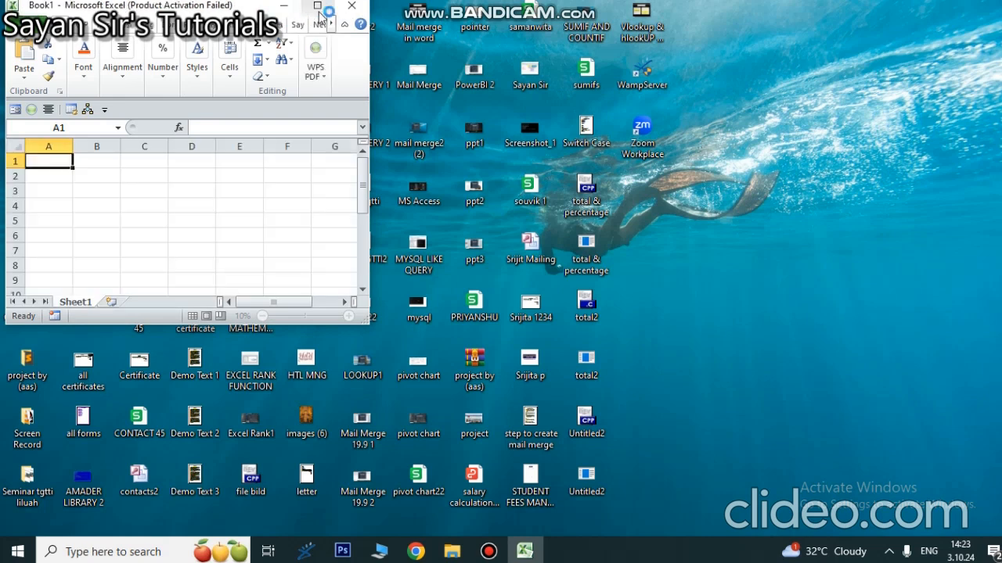
Maximize the blank workbook window and enlarge the sheet zoom to 130%
left_click(317, 8)
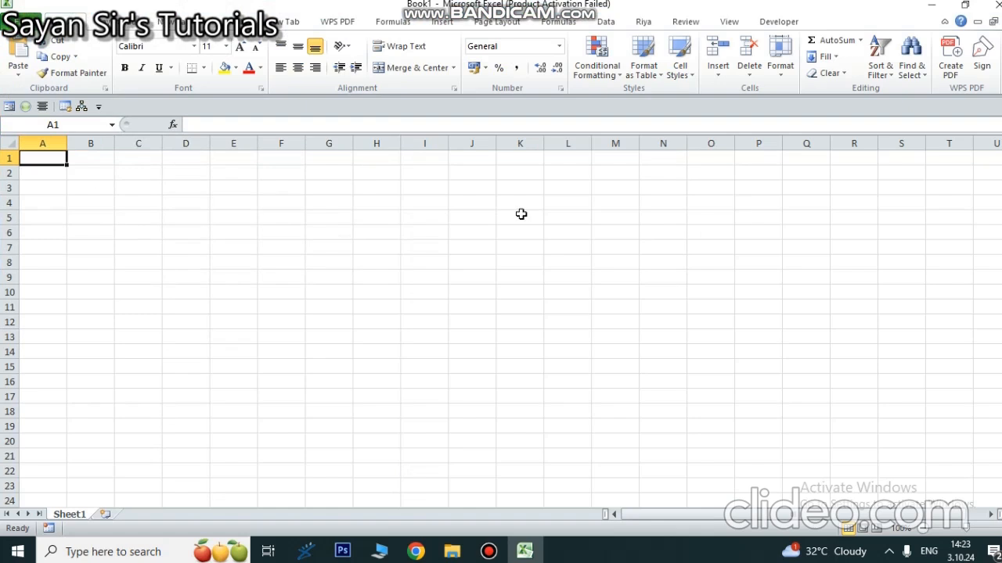
left_click(515, 246)
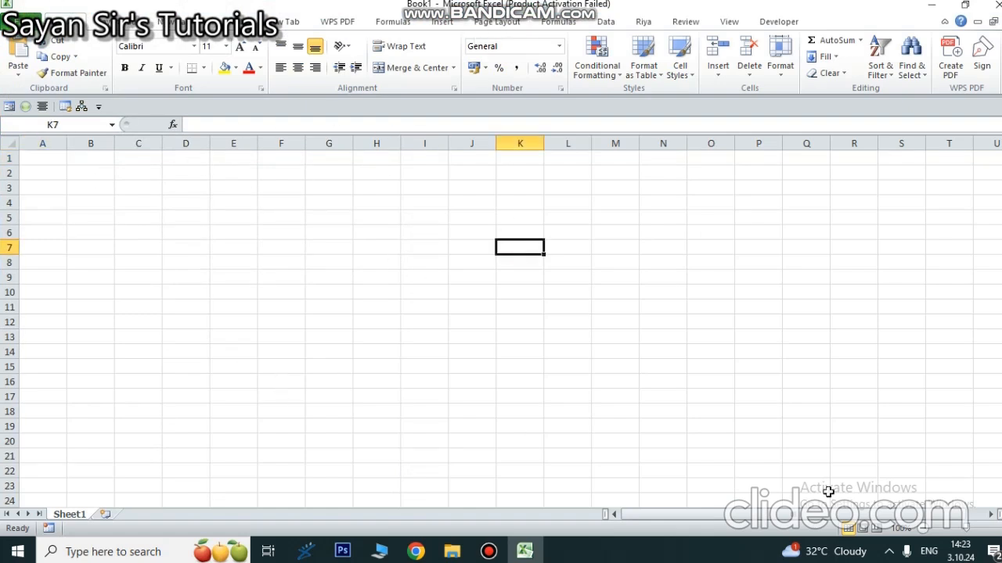
left_click(999, 528)
left_click(999, 528)
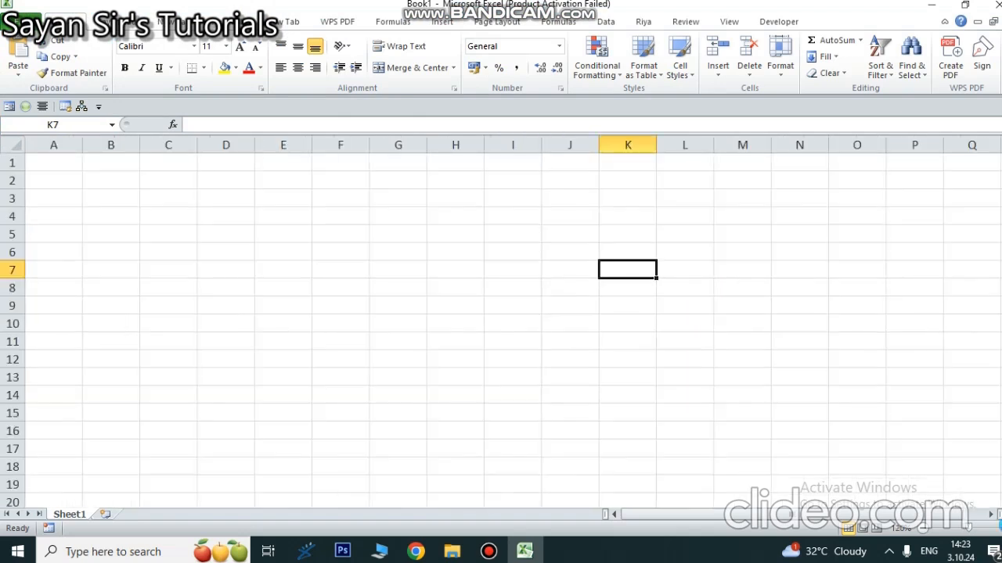
left_click(1000, 529)
Merge and center cells A1:D1 and enter the title "LOAN CALCULATOR" in them
left_click(64, 162)
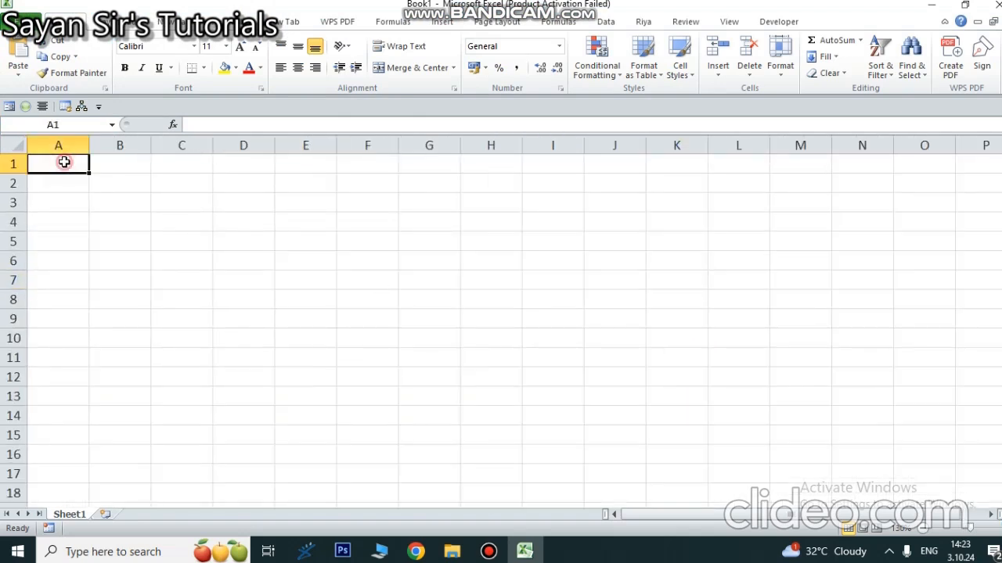
left_click(317, 223)
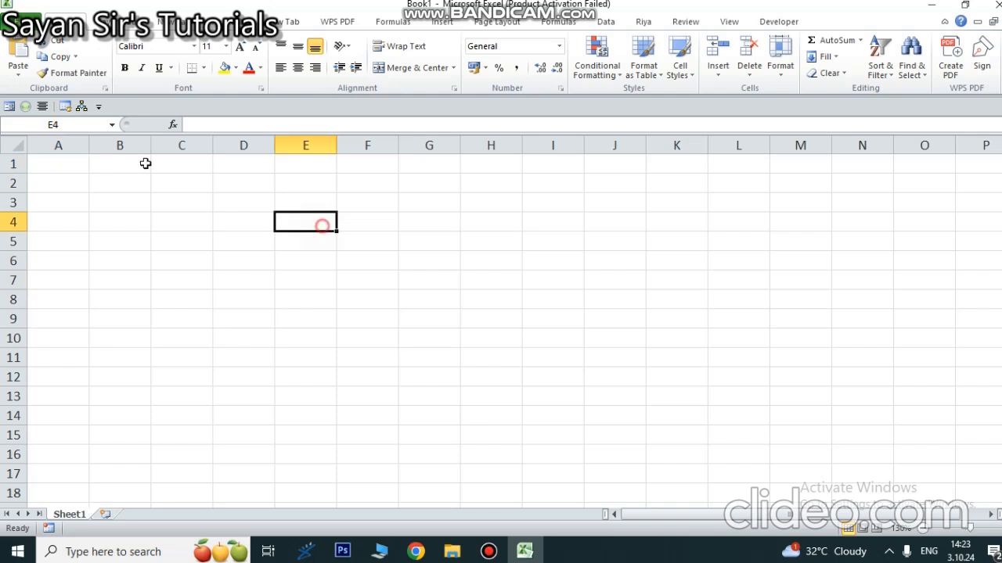
left_click_drag(52, 164, 245, 172)
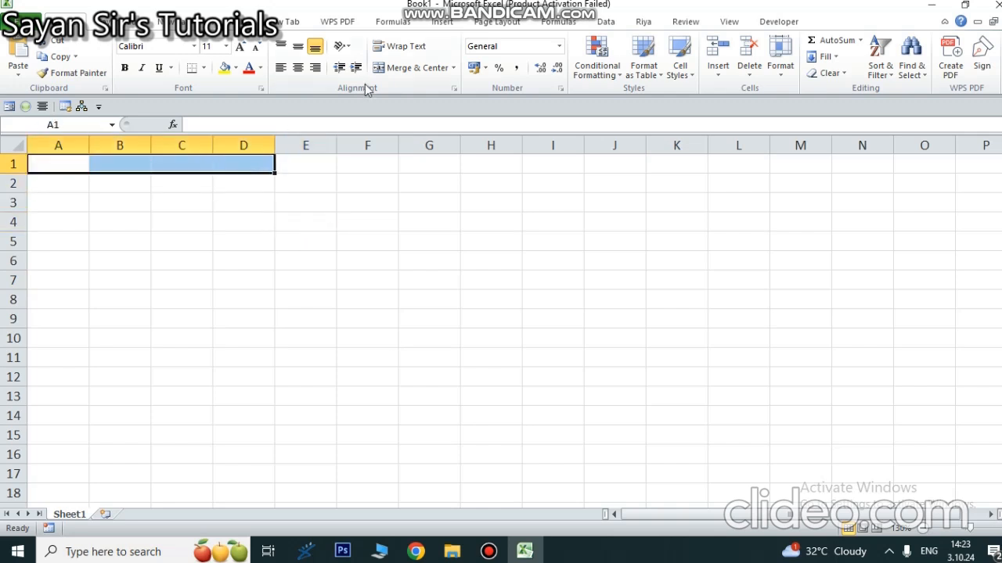
left_click(391, 67)
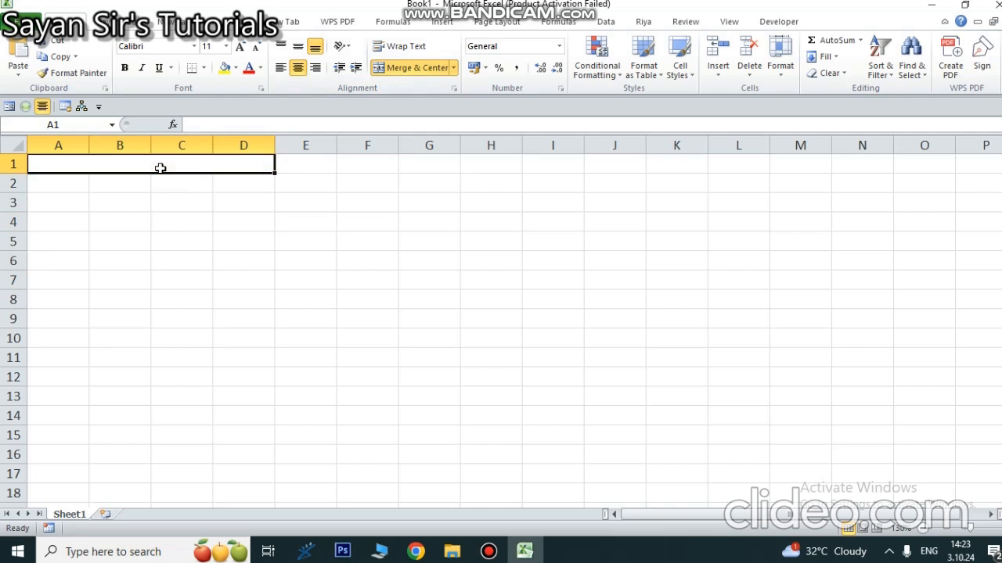
type("LOAN")
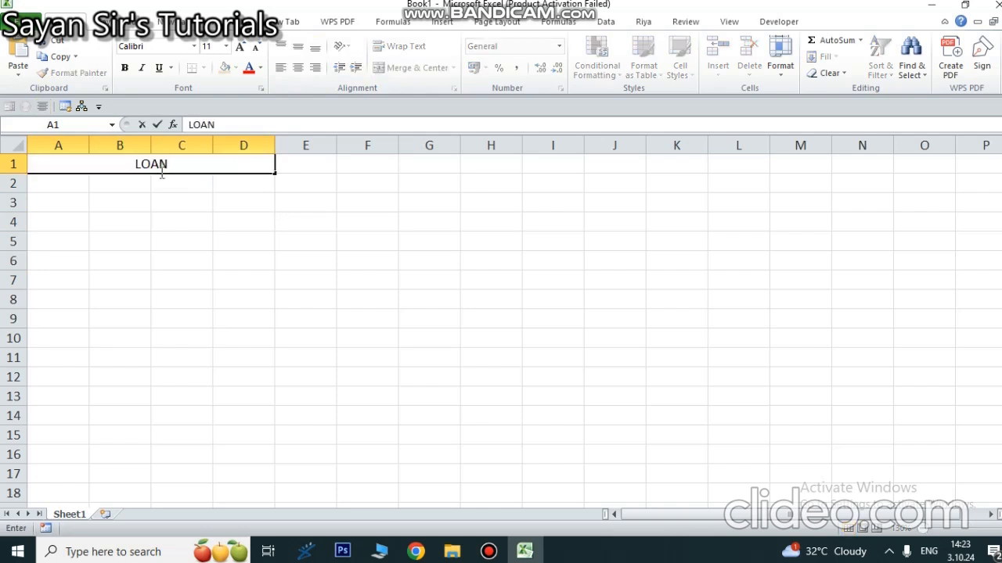
type(" CALC")
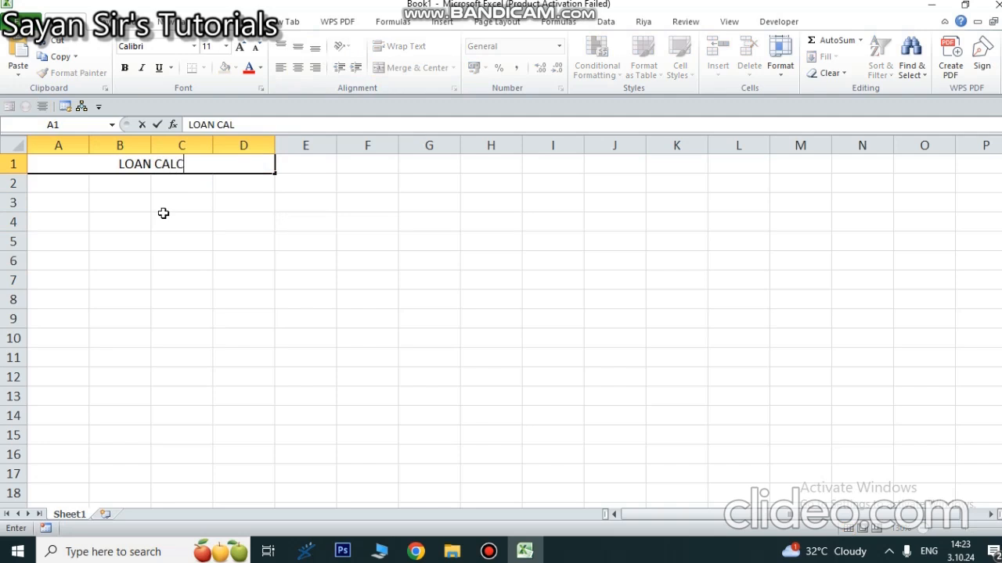
type("ULATOR")
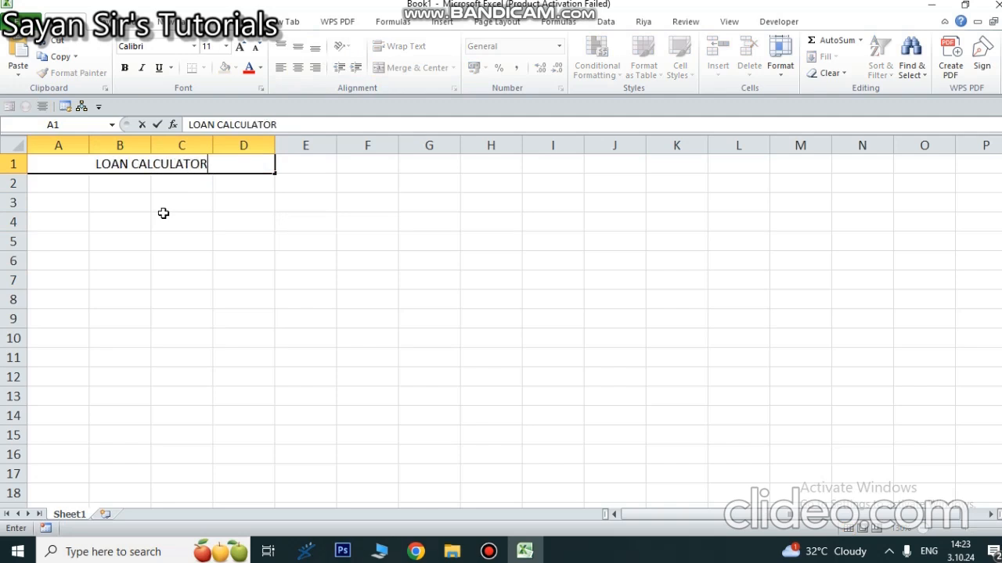
left_click(166, 255)
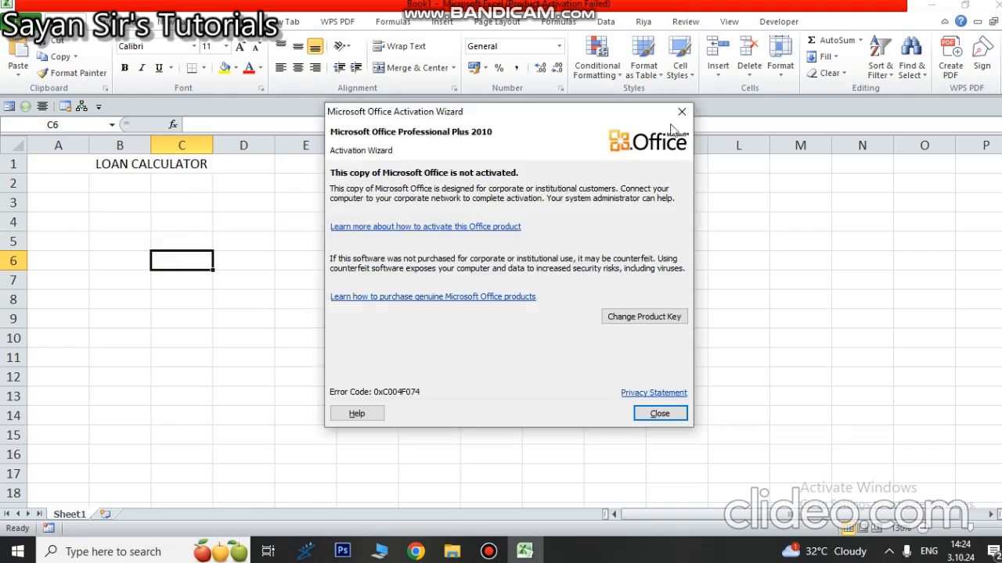
Dismiss the Office activation dialog and enter the label "AMOUNT" in cell A2
left_click(680, 114)
left_click(31, 181)
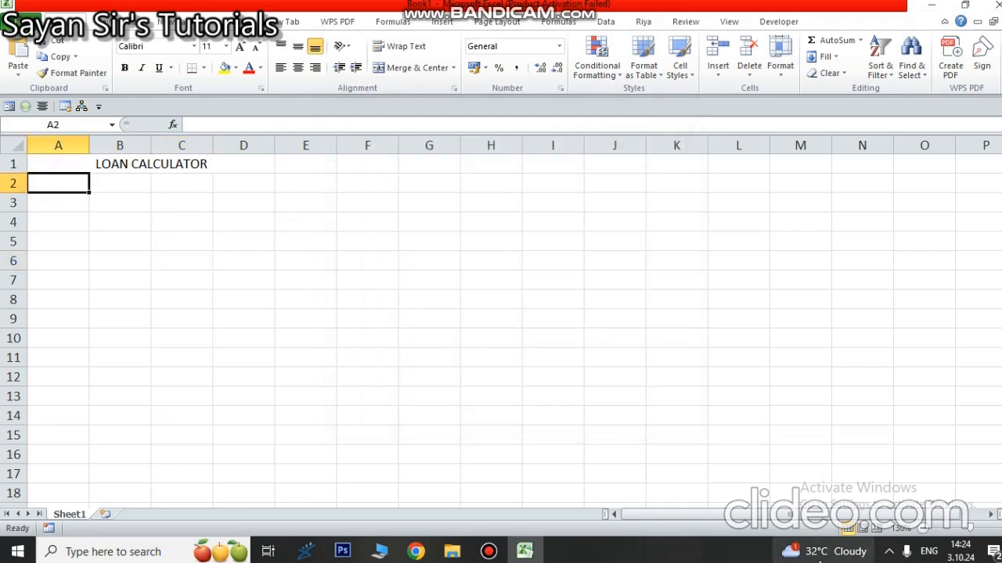
type("AMOUNT")
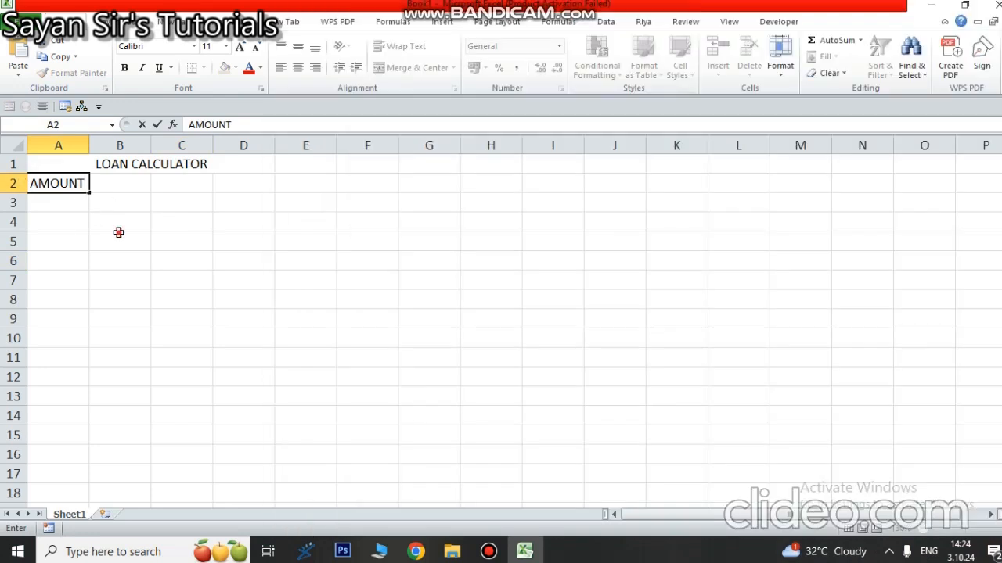
left_click(118, 238)
Enter the label "RATE/MONTH" in cell A3 and widen column A to fit it
left_click(76, 201)
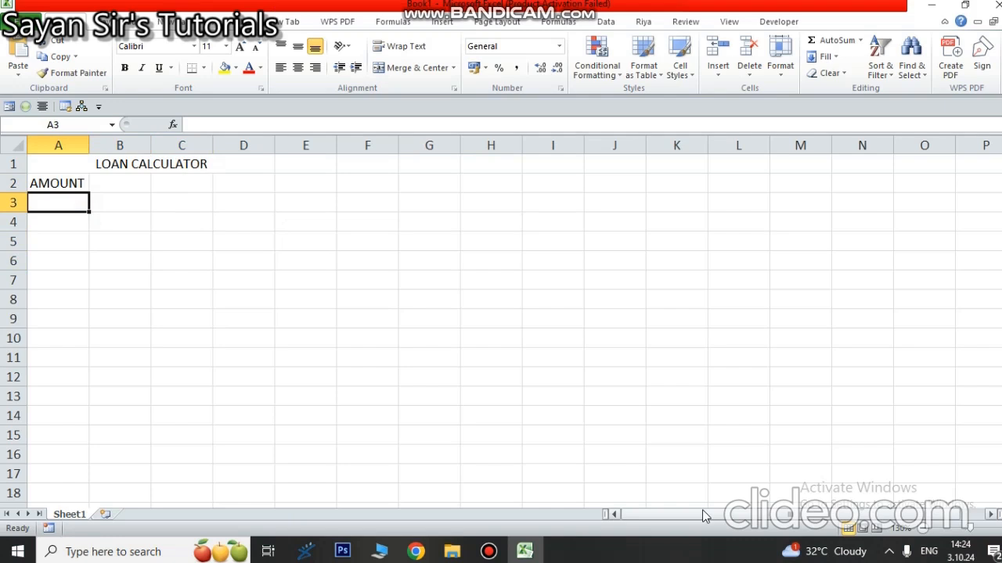
type("RATE")
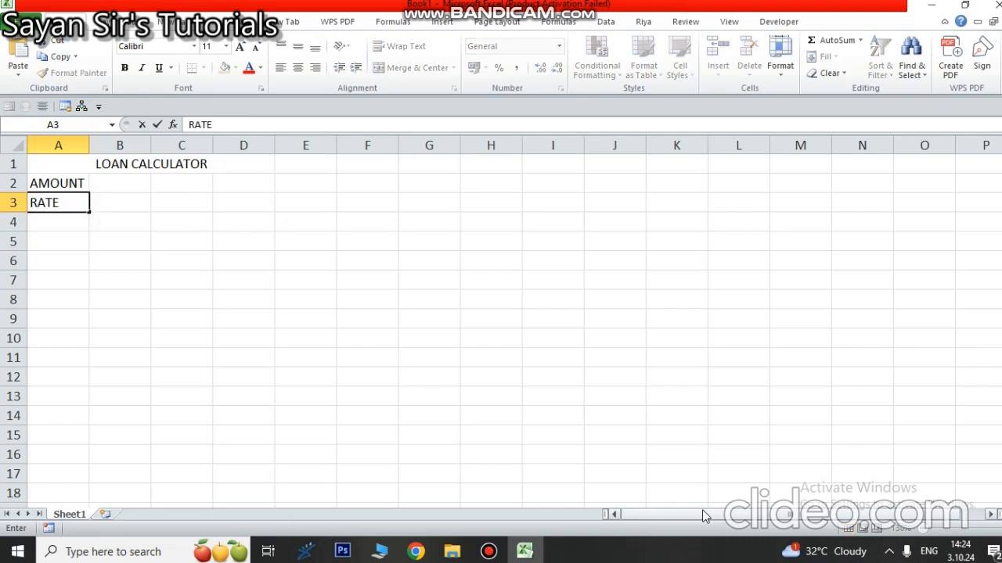
type("/MONTH")
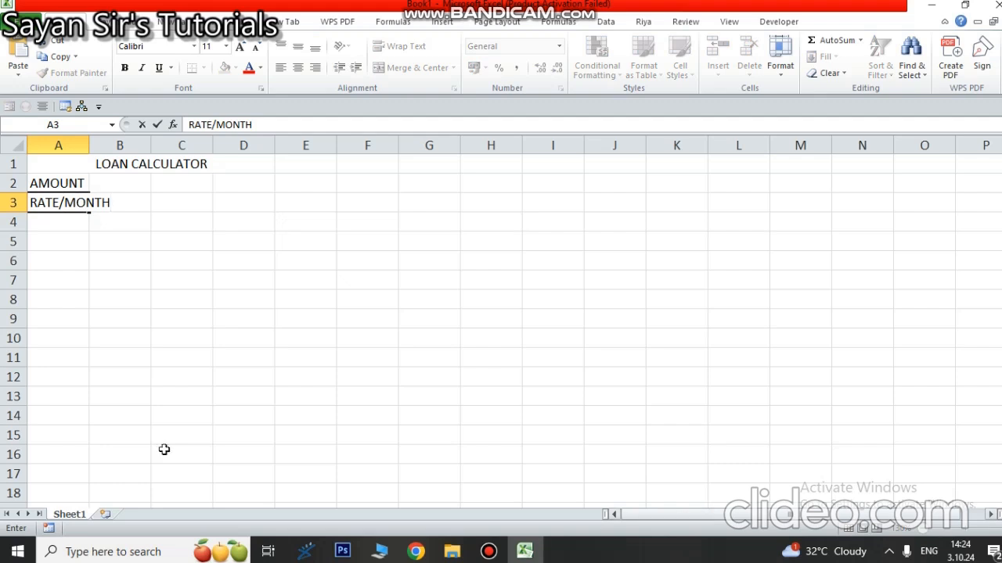
left_click(179, 258)
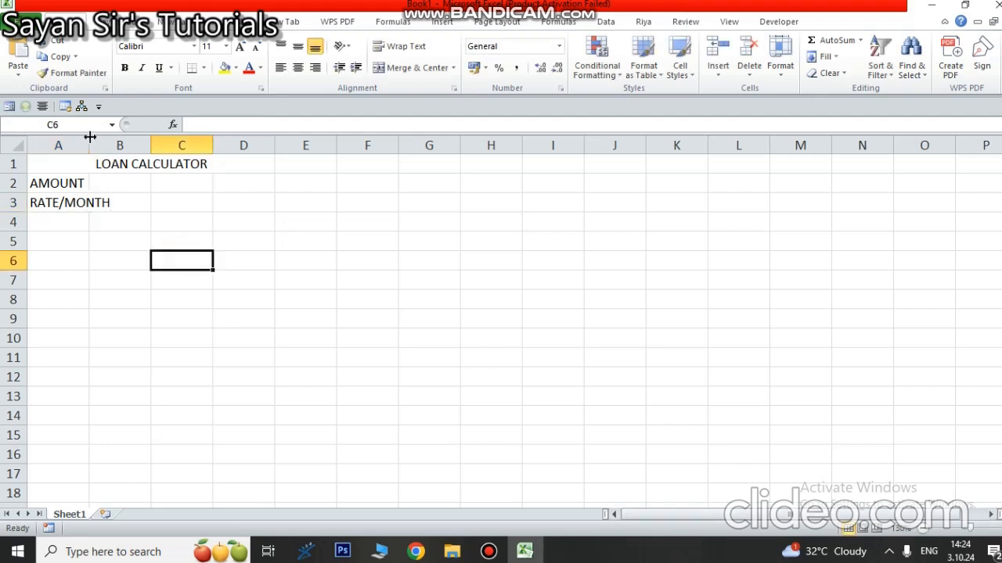
left_click_drag(90, 137, 118, 136)
Insert a row above RATE/MONTH and enter the label "RATE" in the new cell A3
left_click(11, 201)
right_click(12, 201)
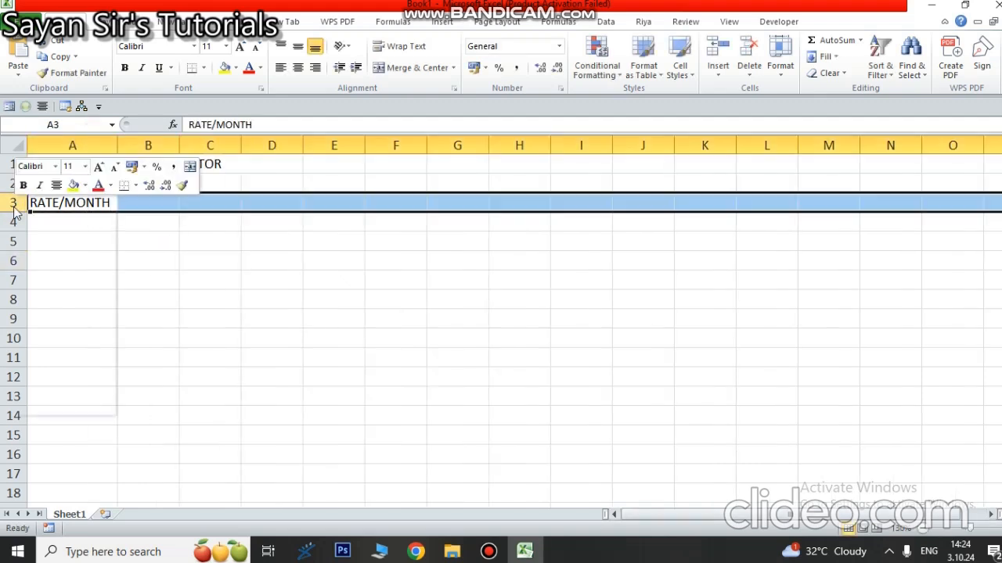
left_click(51, 304)
left_click(67, 205)
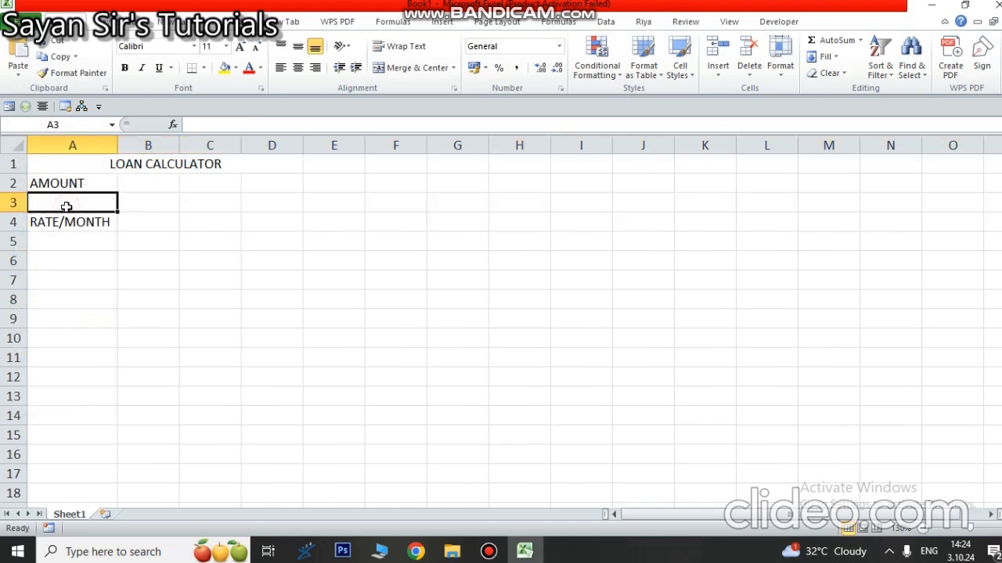
type("RATE")
key("Delete")
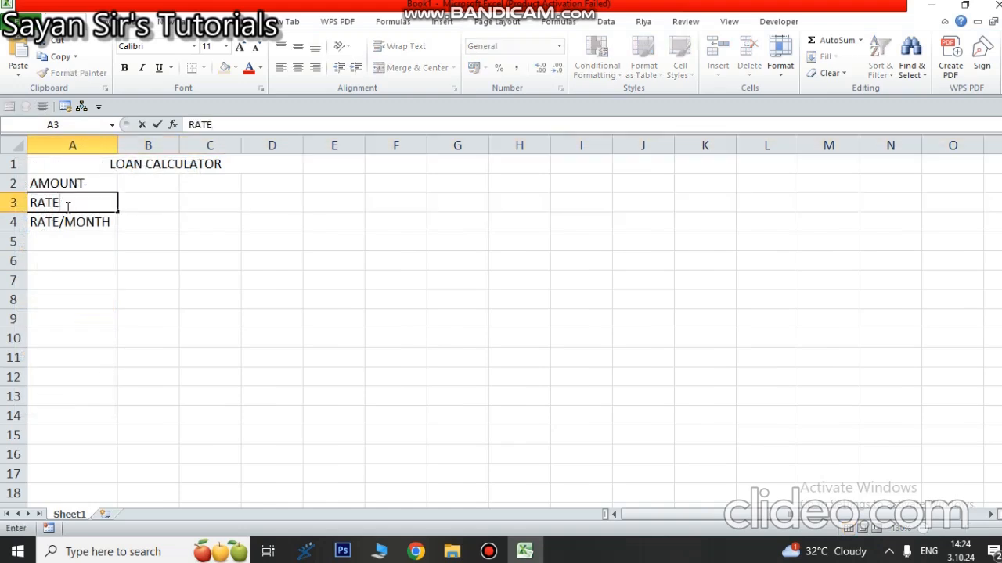
Enter the label "NO OF INSTALLMENT" in cell A5 and widen column A to fit it
left_click(74, 239)
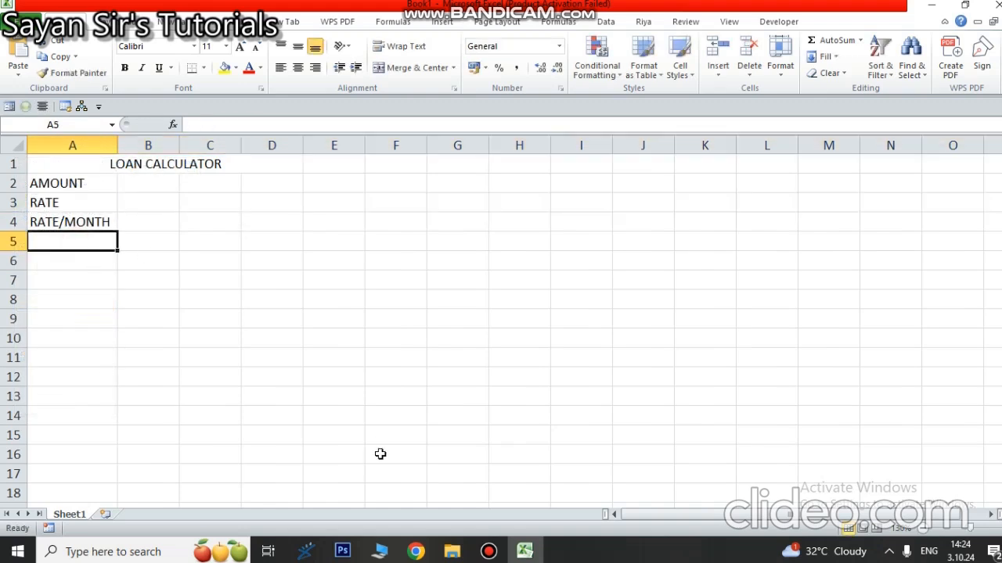
type("NO OF INSTALLMENT")
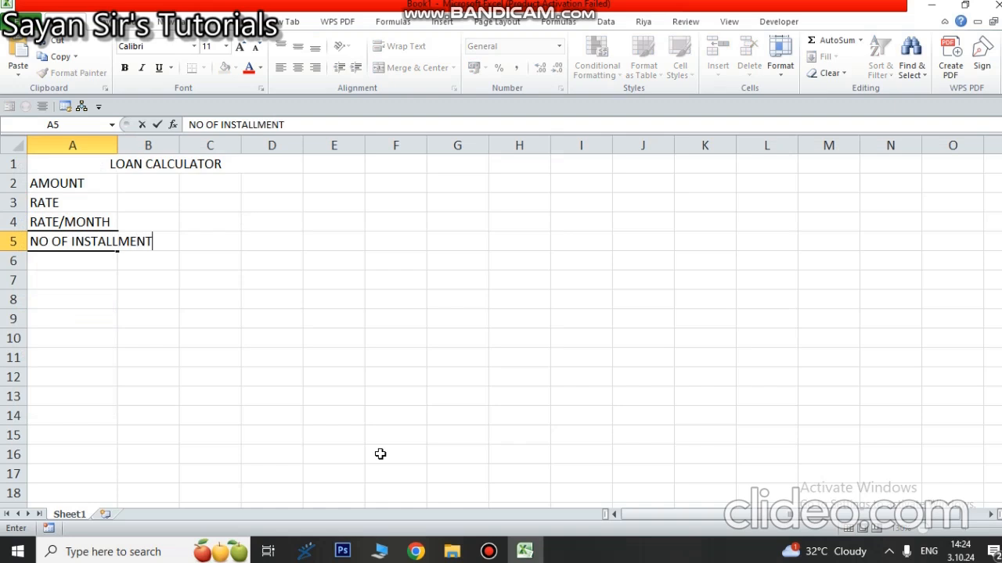
left_click(233, 307)
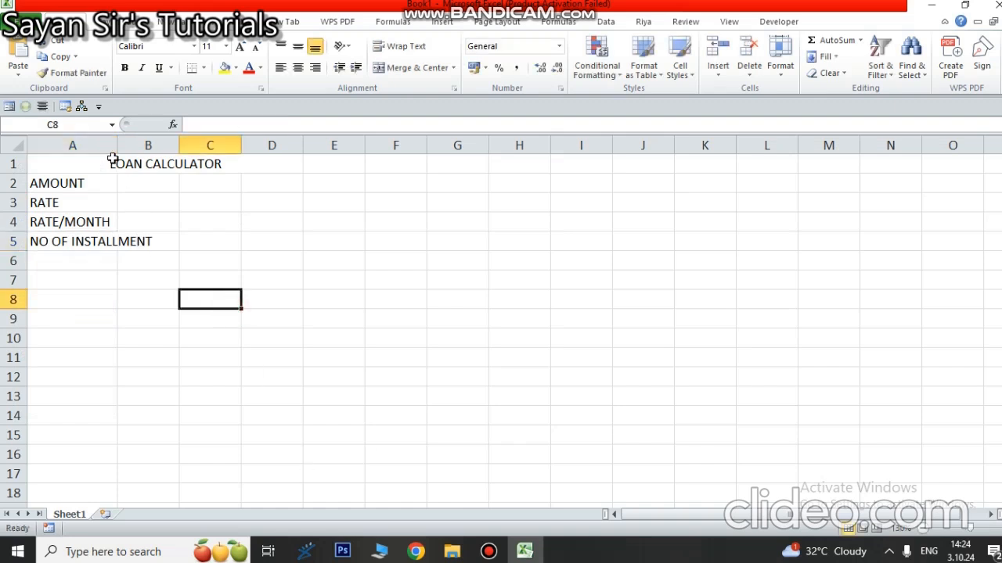
double_click(113, 148)
left_click(149, 391)
Enter the label "EMI" in cell A6 below NO OF INSTALLMENT
left_click(68, 264)
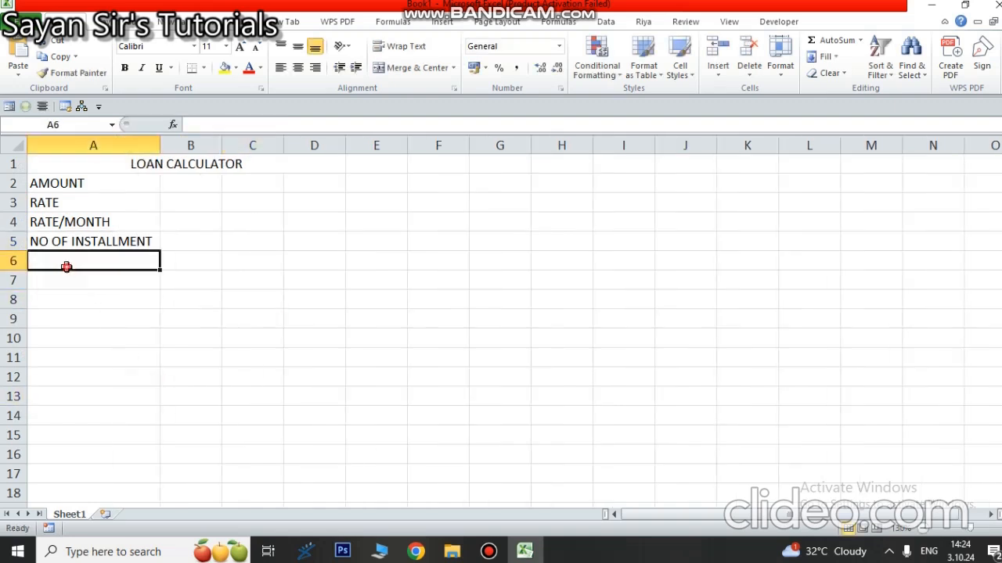
type("EMI")
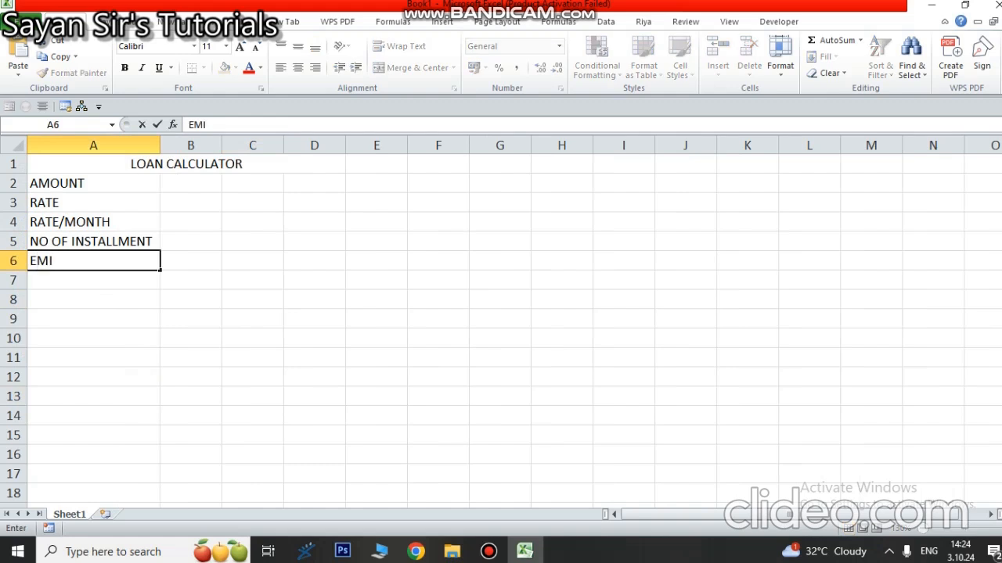
left_click(458, 382)
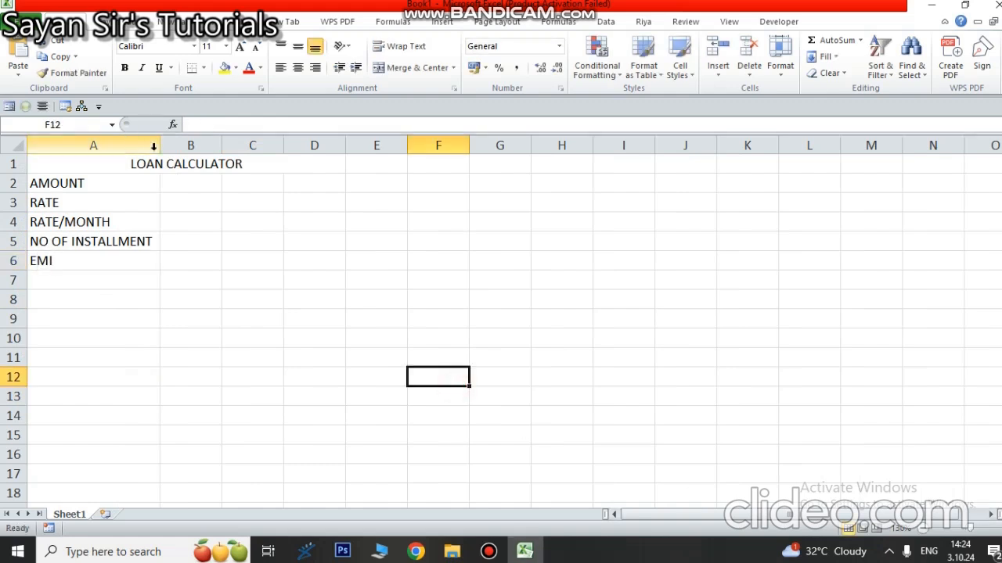
left_click(183, 258)
Format the LOAN CALCULATOR title with font size 16, yellow fill and bold text
left_click(50, 160)
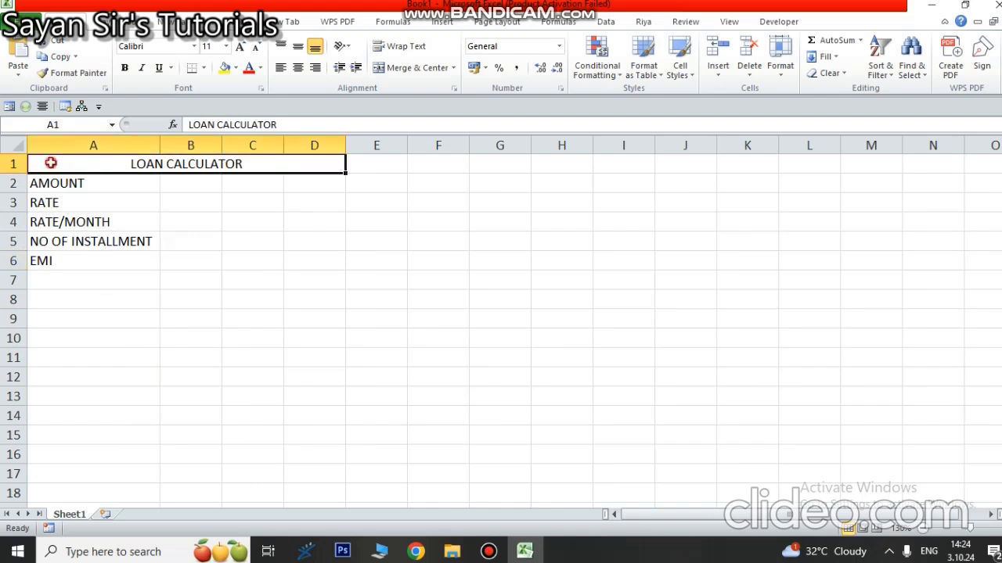
left_click(240, 47)
left_click(240, 47)
left_click(239, 47)
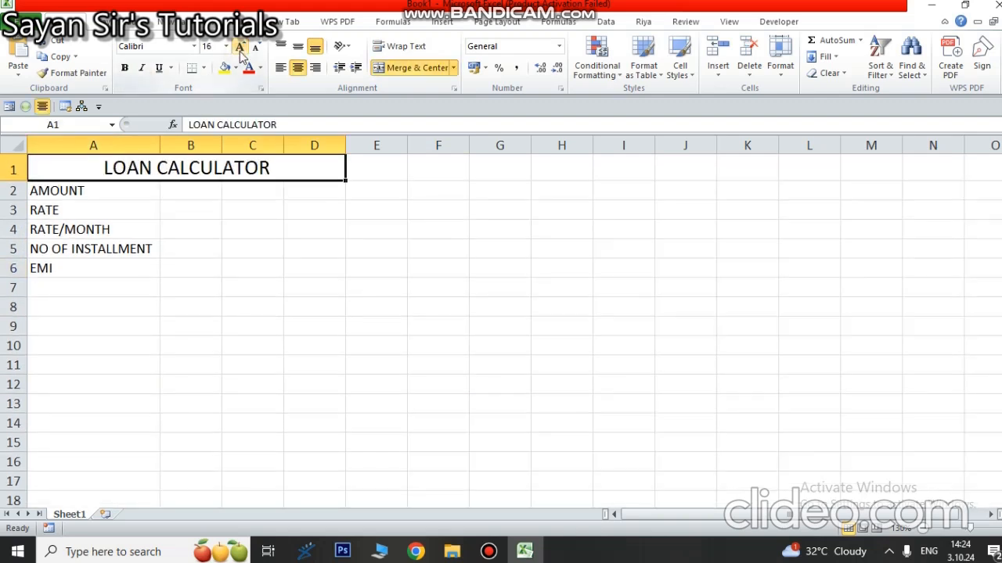
left_click(225, 68)
left_click(124, 68)
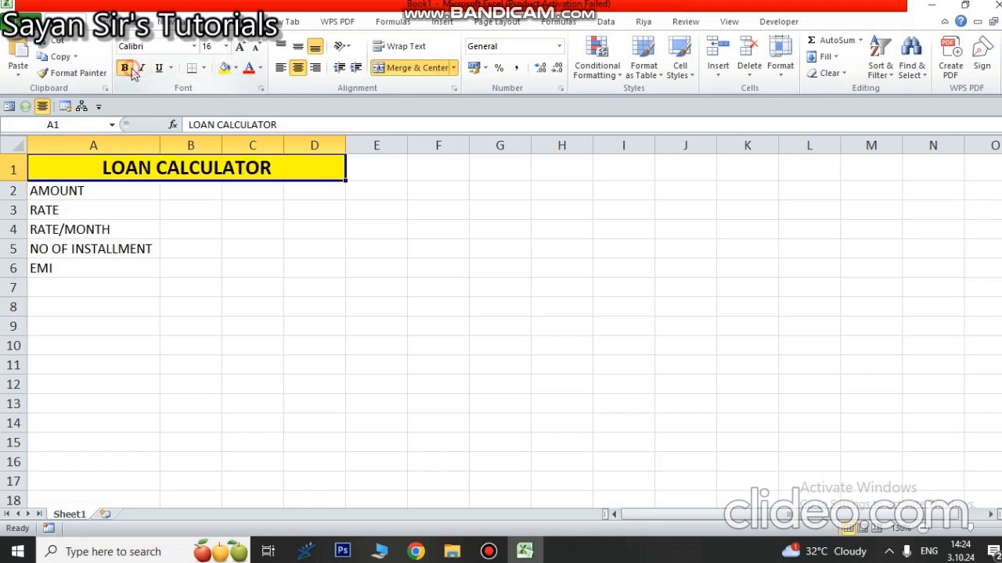
left_click(267, 357)
Enlarge the font of the labels in A2:A6 and widen column A to fit them
left_click_drag(107, 190, 121, 268)
left_click(242, 47)
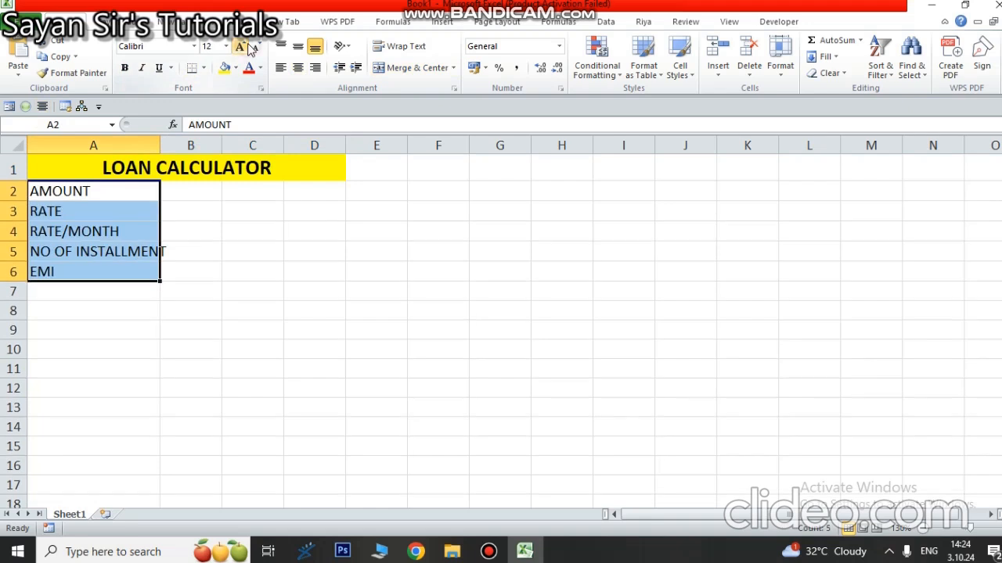
left_click(243, 47)
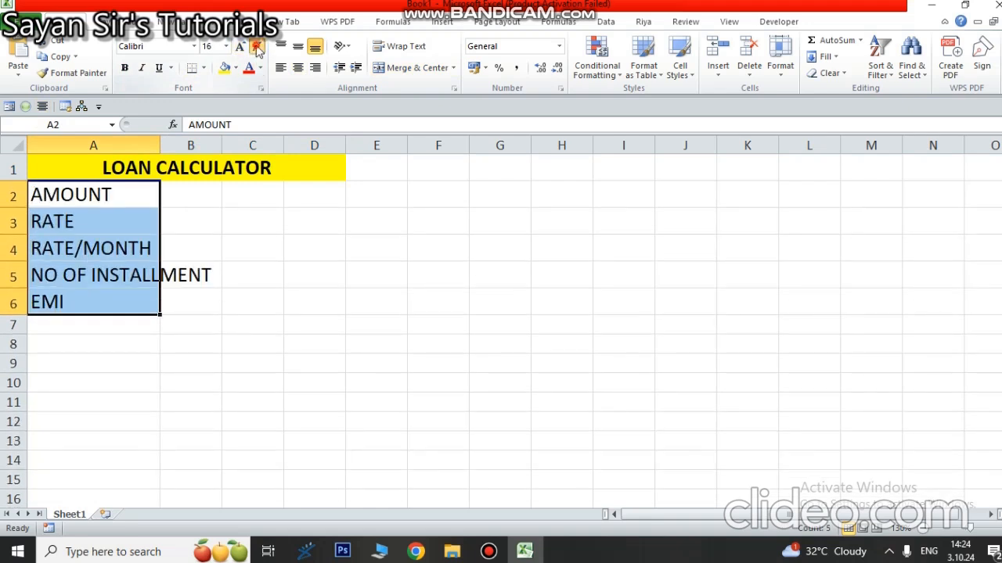
left_click(252, 238)
left_click_drag(160, 148, 198, 148)
left_click(190, 224)
Apply All Borders to the loan calculator table in A1:D6
left_click_drag(47, 162, 269, 290)
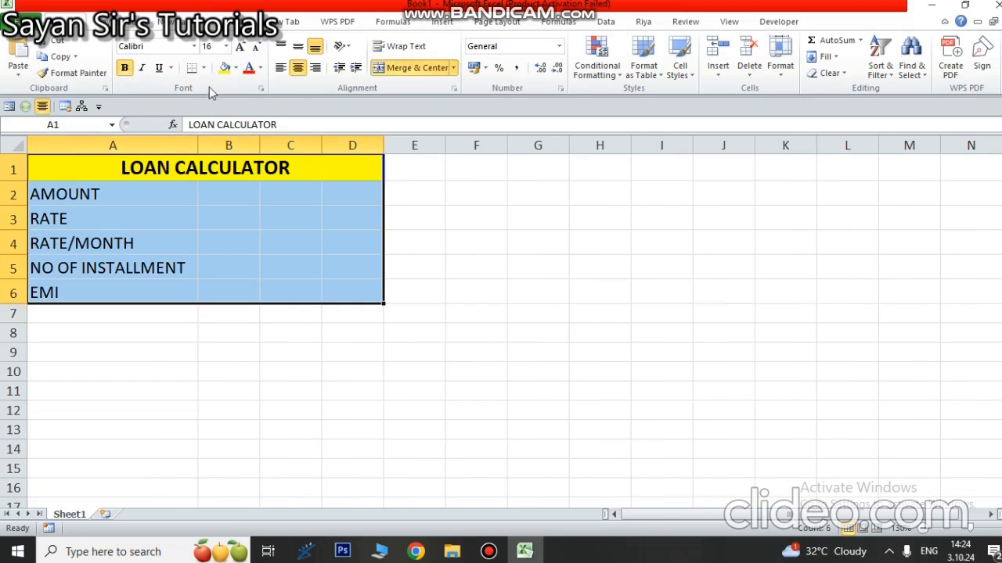
left_click(203, 68)
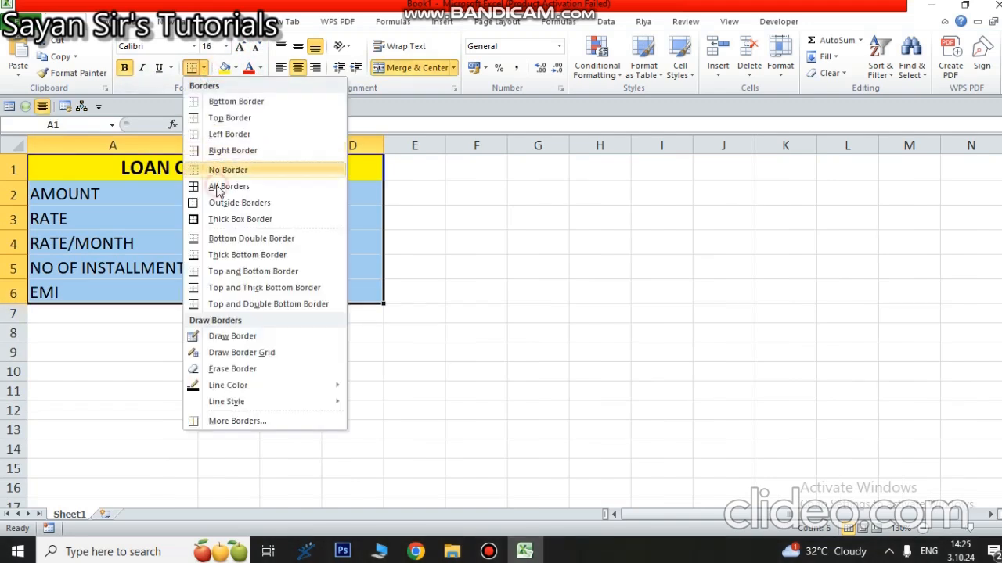
left_click(224, 189)
left_click(224, 191)
left_click(315, 266)
Enter 50000 as the loan amount in cell B2
left_click(222, 195)
left_click(239, 194)
type("50000")
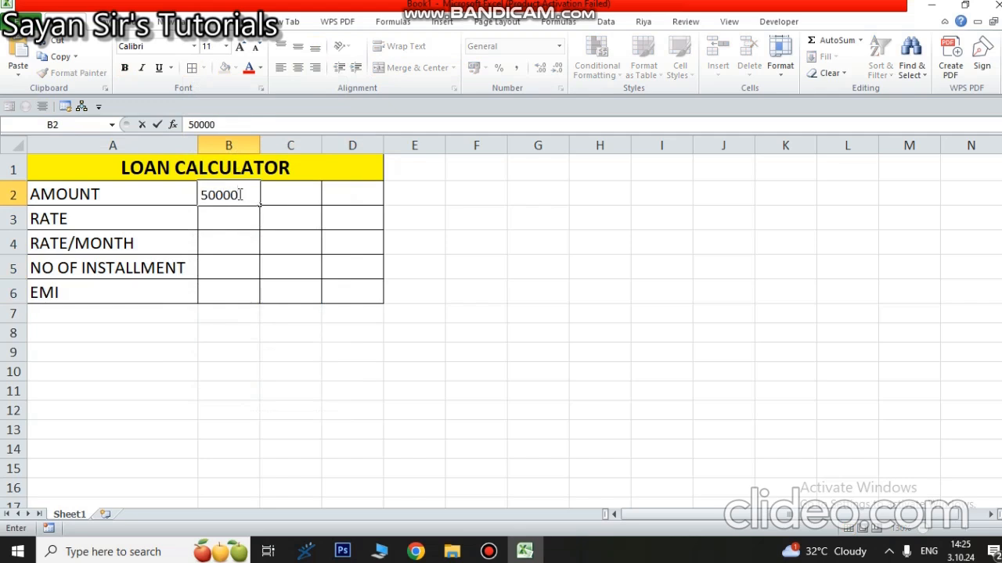
left_click(212, 228)
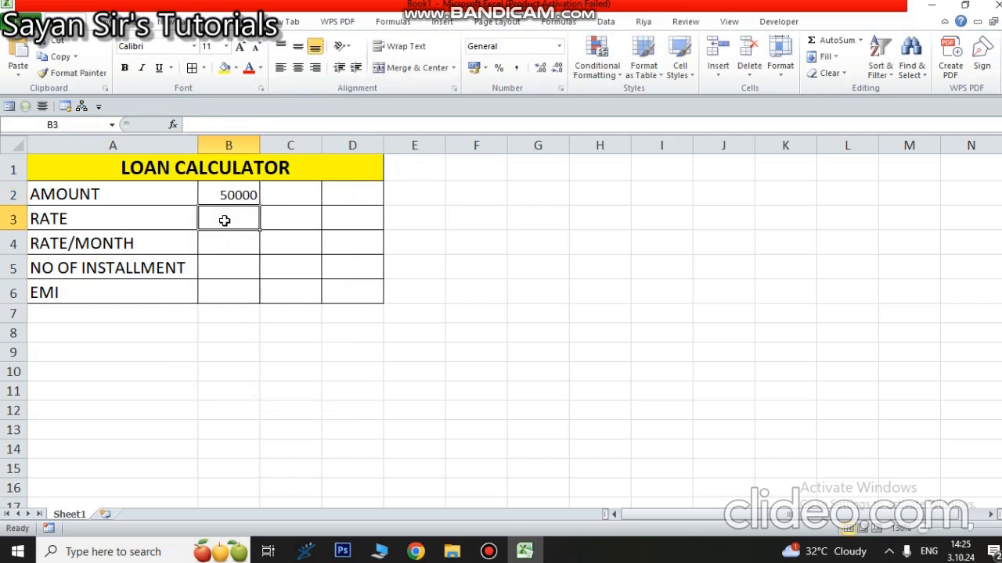
Enlarge the font of the value cells B2:B6 to size 18
left_click(233, 252)
left_click_drag(230, 193, 237, 290)
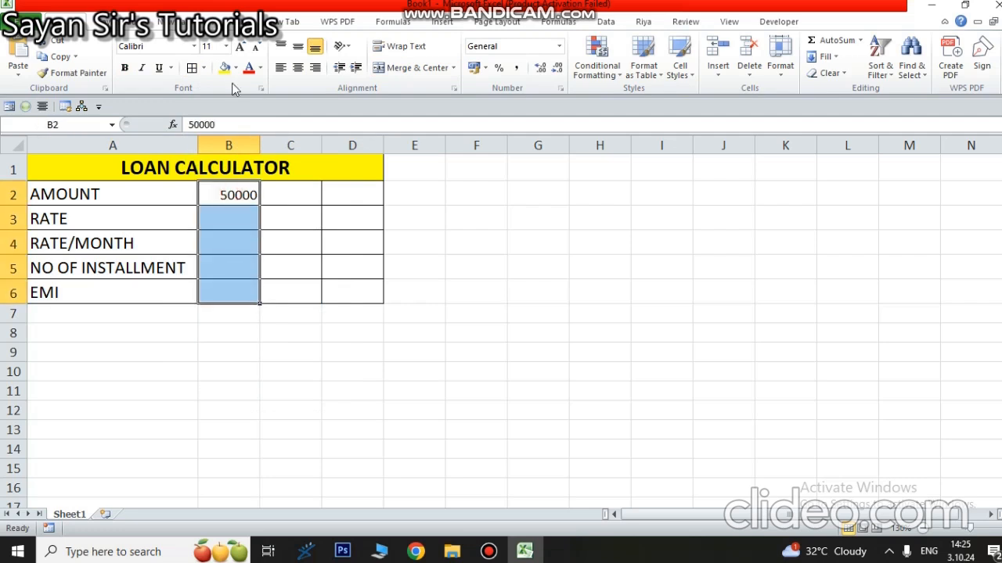
left_click(239, 47)
left_click(240, 47)
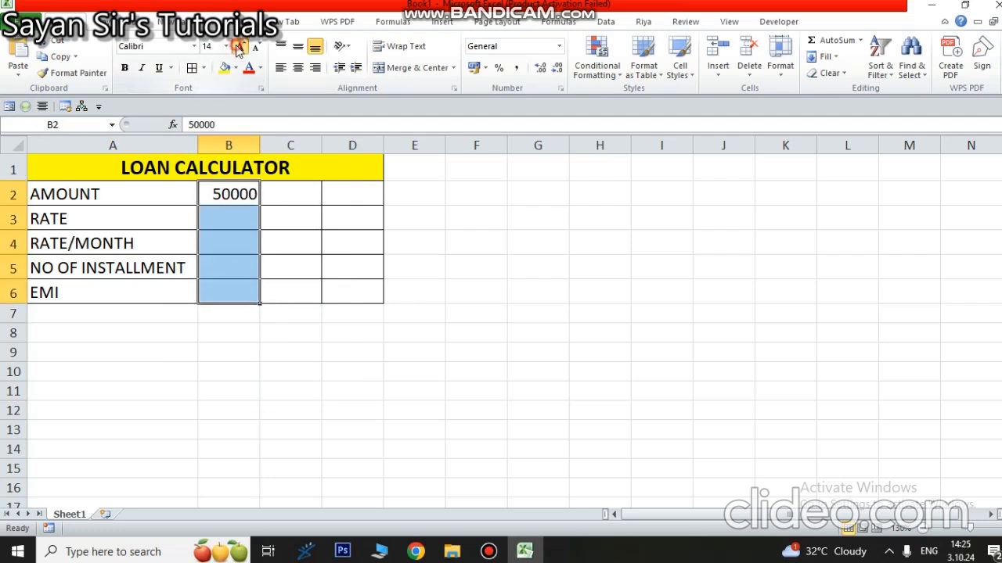
left_click(239, 47)
left_click(239, 47)
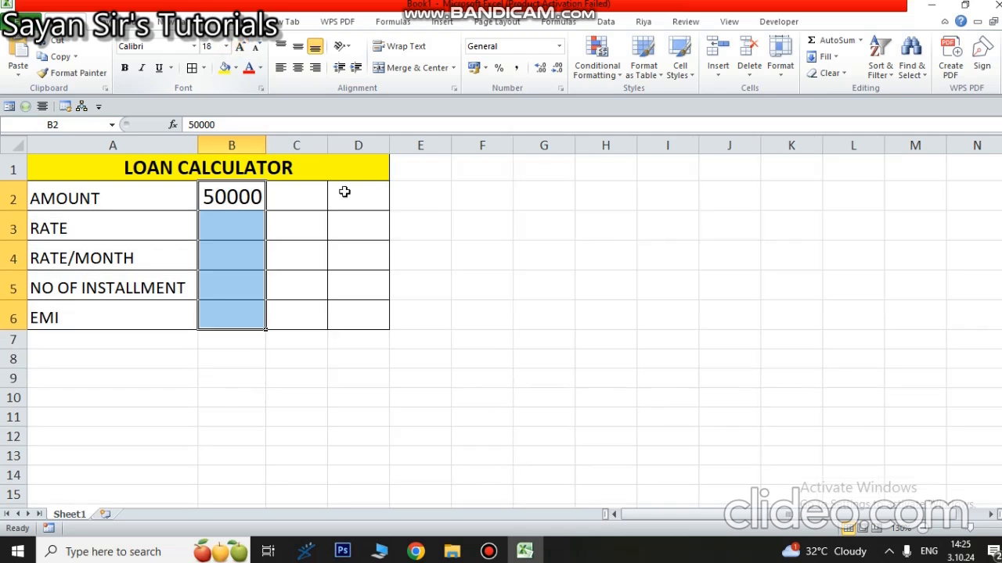
left_click(361, 259)
left_click(547, 281)
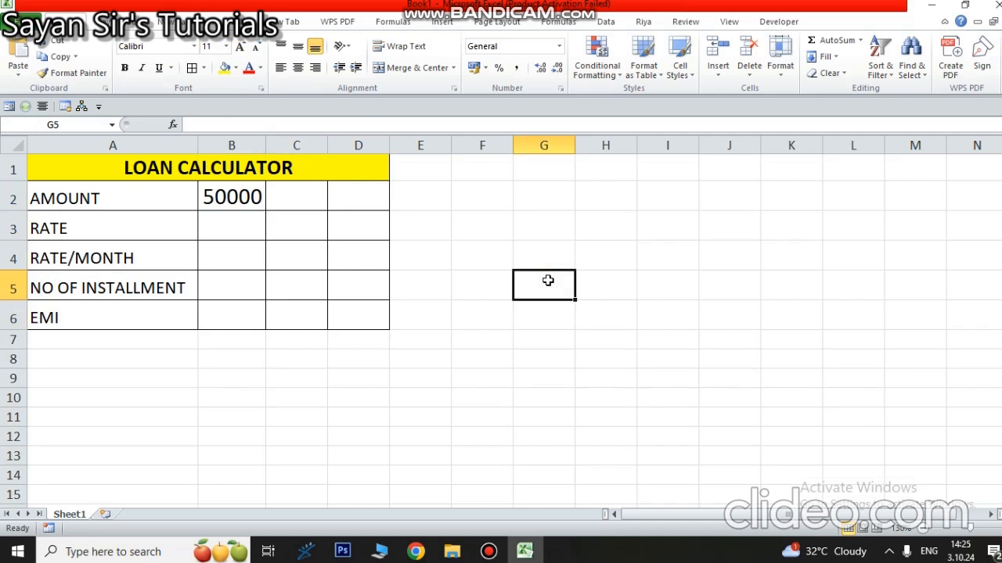
Enter 5% as the loan rate in cell B3
left_click(243, 226)
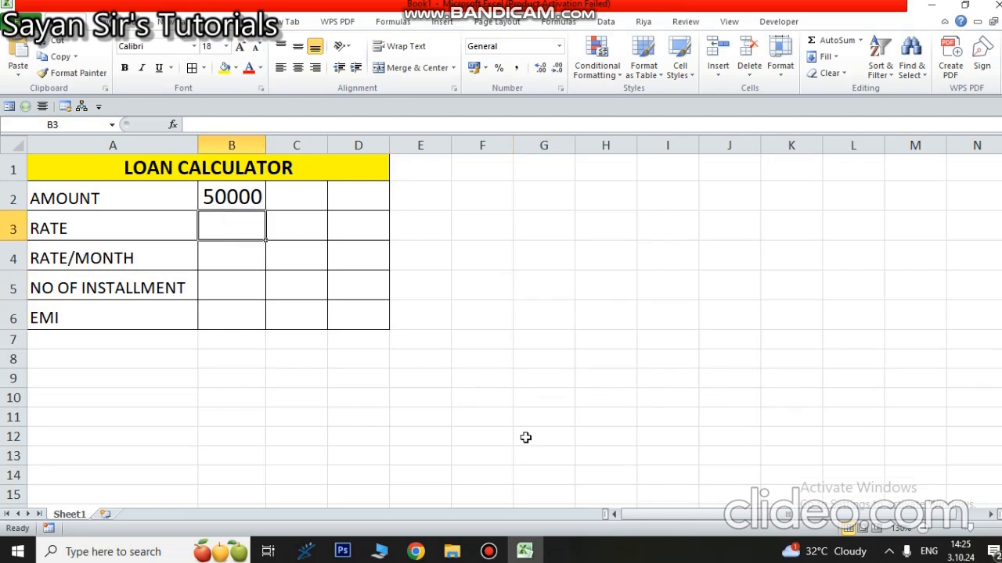
type("5")
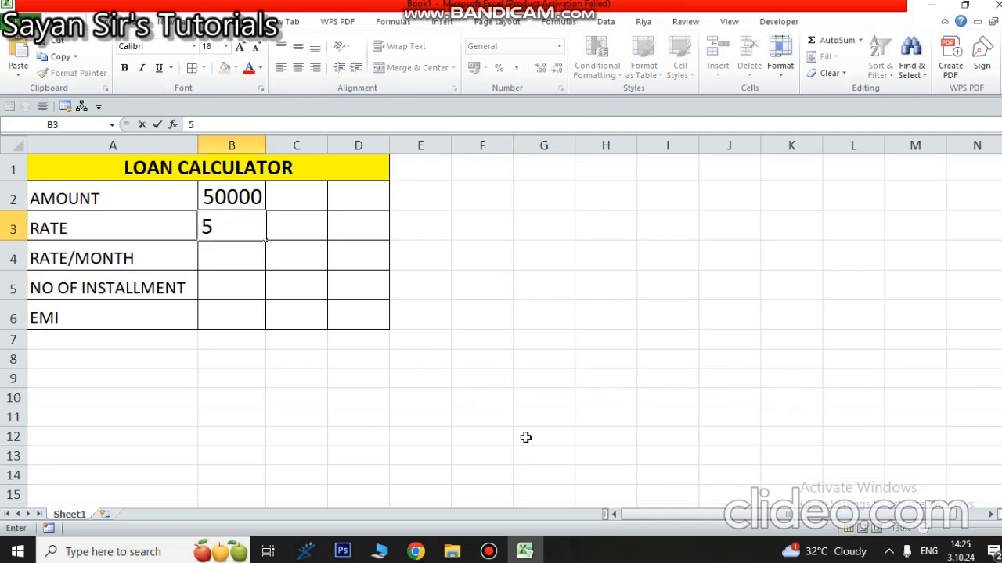
type("%")
left_click(488, 393)
Calculate the monthly rate in cell B4 with the formula =B3/12
left_click(228, 267)
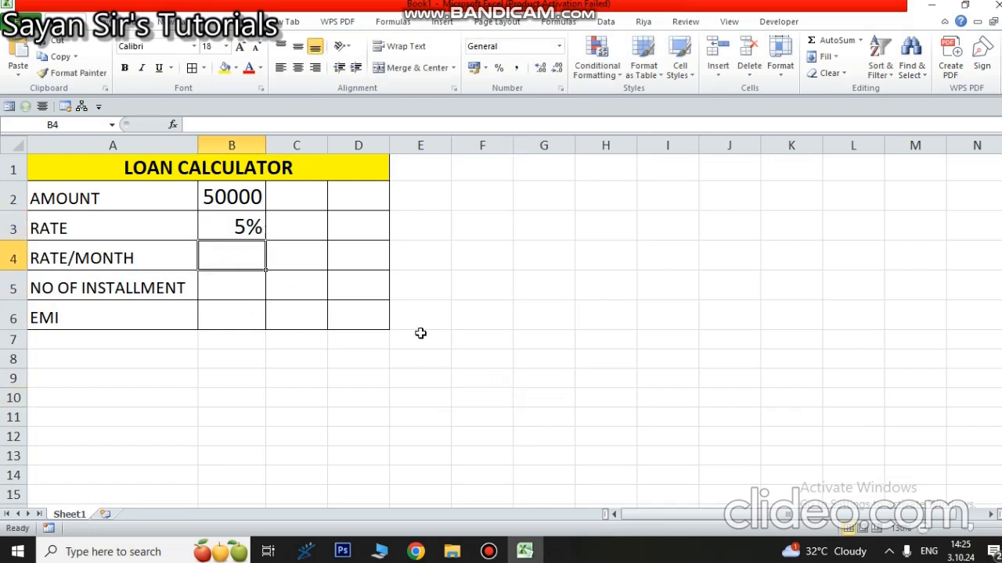
type("=")
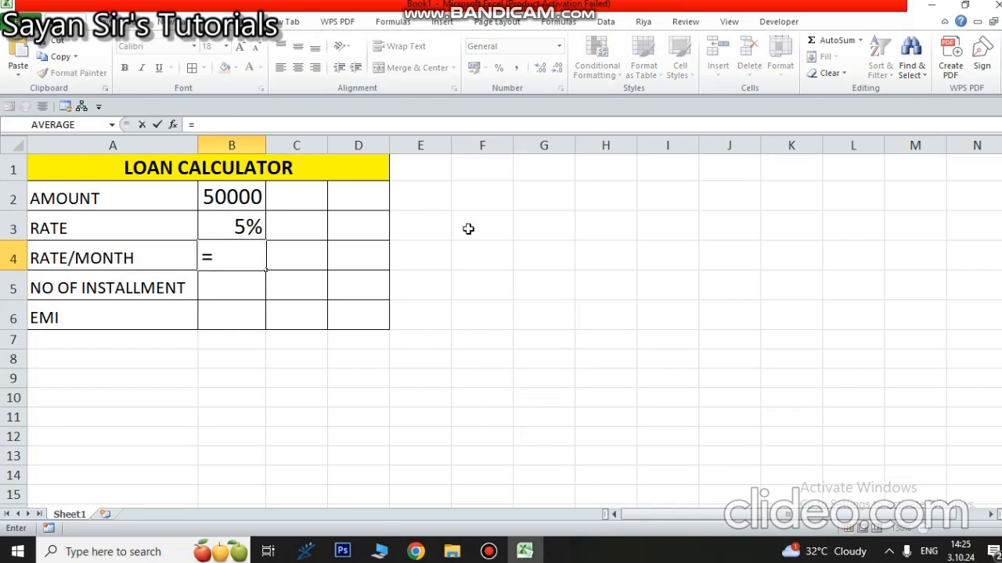
left_click(235, 229)
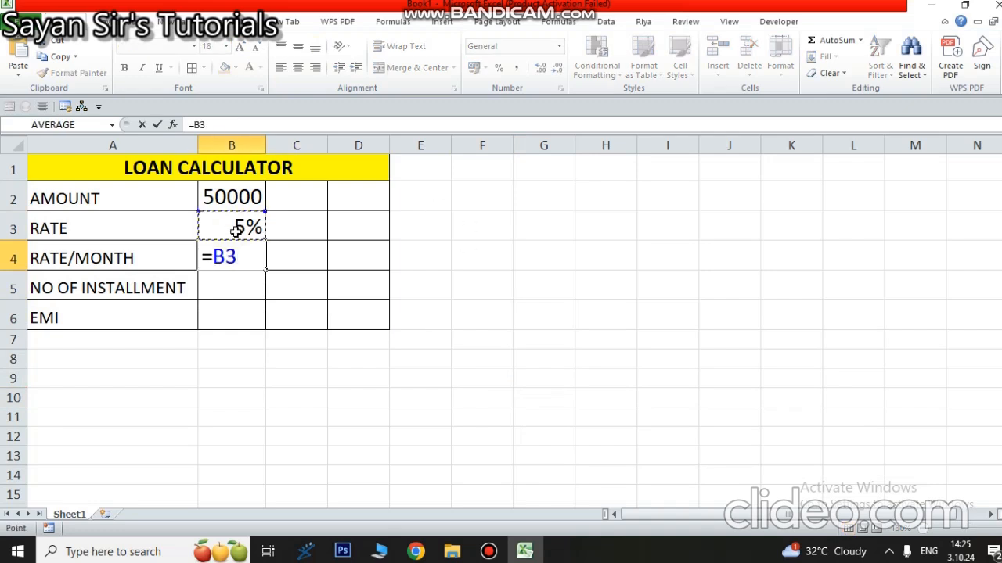
type("/12")
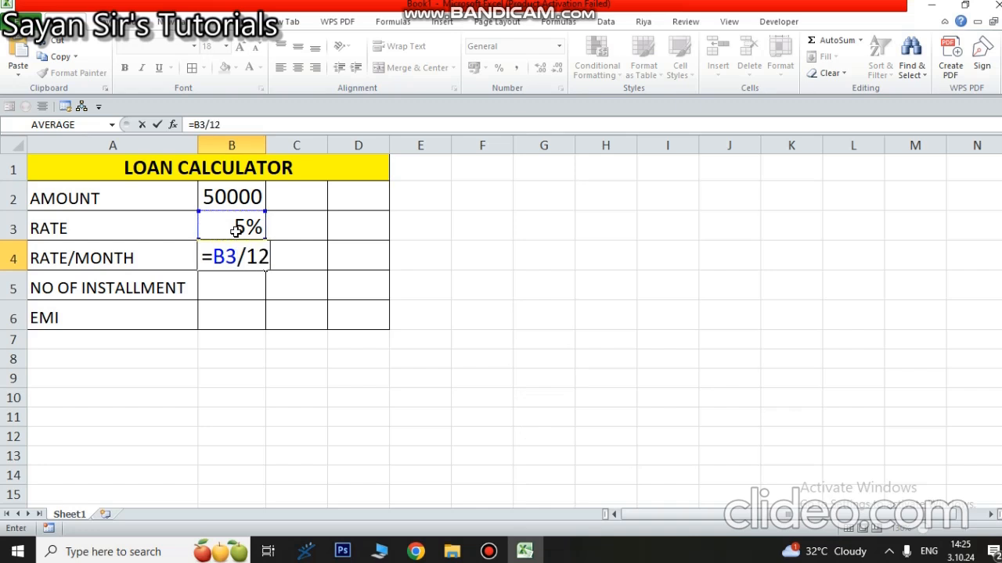
key("Return")
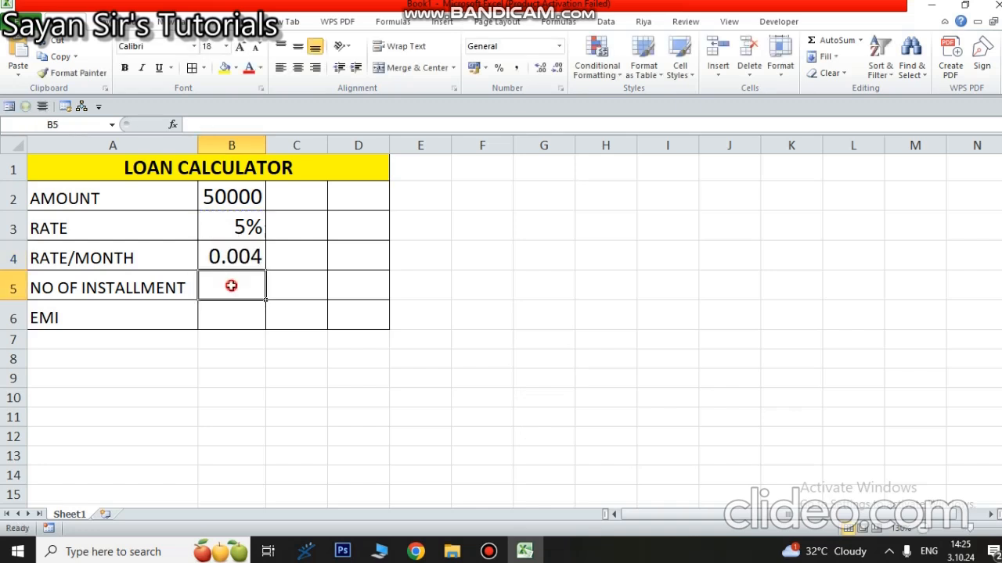
Insert a row above NO OF INSTALLMENT and label it YEAR in cell A5
left_click(9, 291)
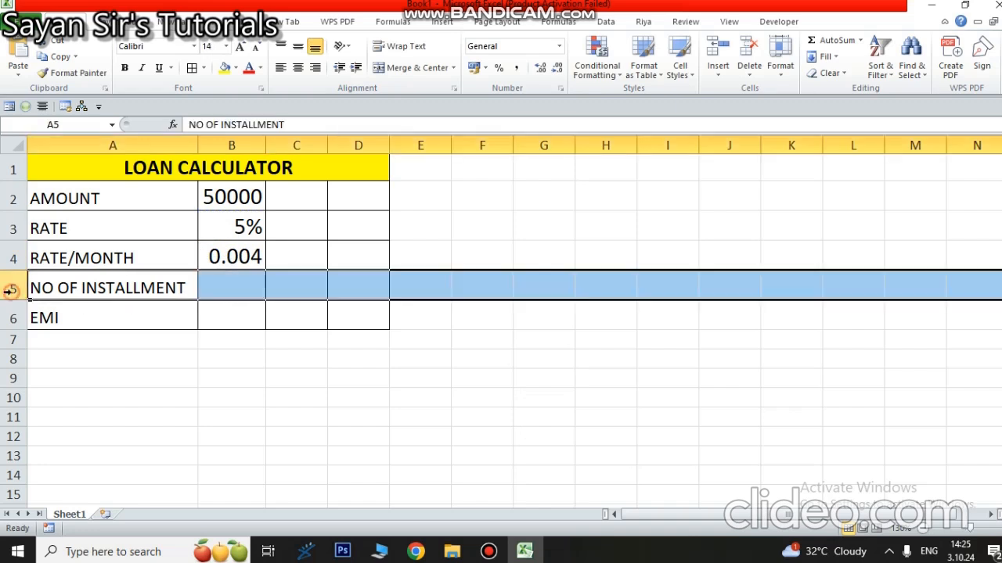
right_click(9, 291)
left_click(51, 388)
left_click(157, 399)
left_click(86, 278)
type("YEAR")
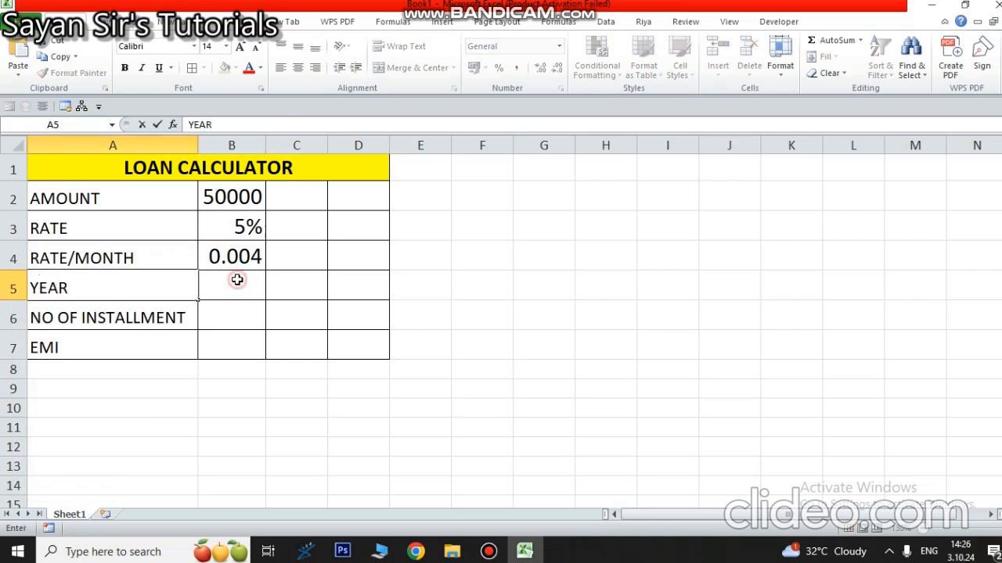
left_click(364, 300)
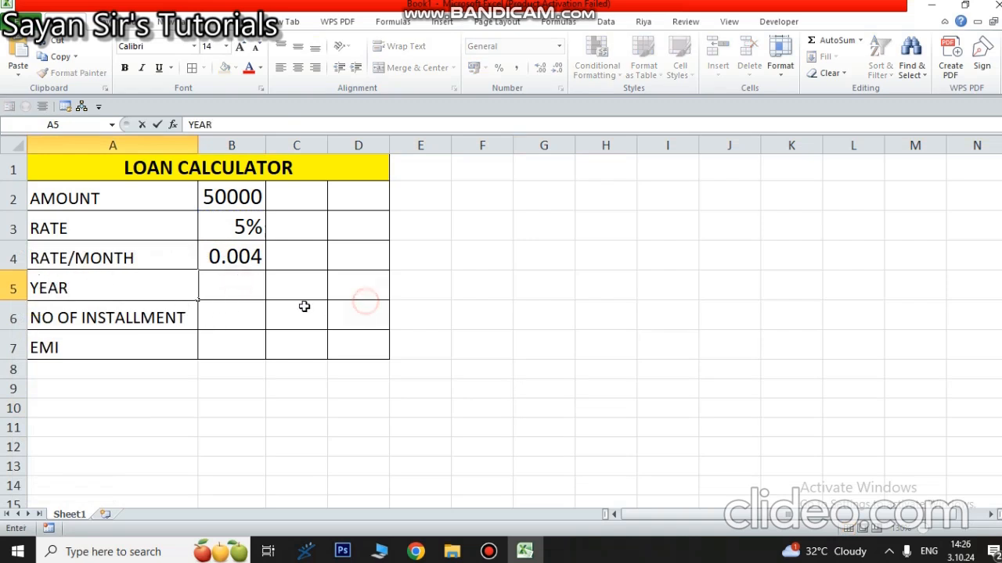
Enter 2 as the number of years in cell B5
left_click(232, 288)
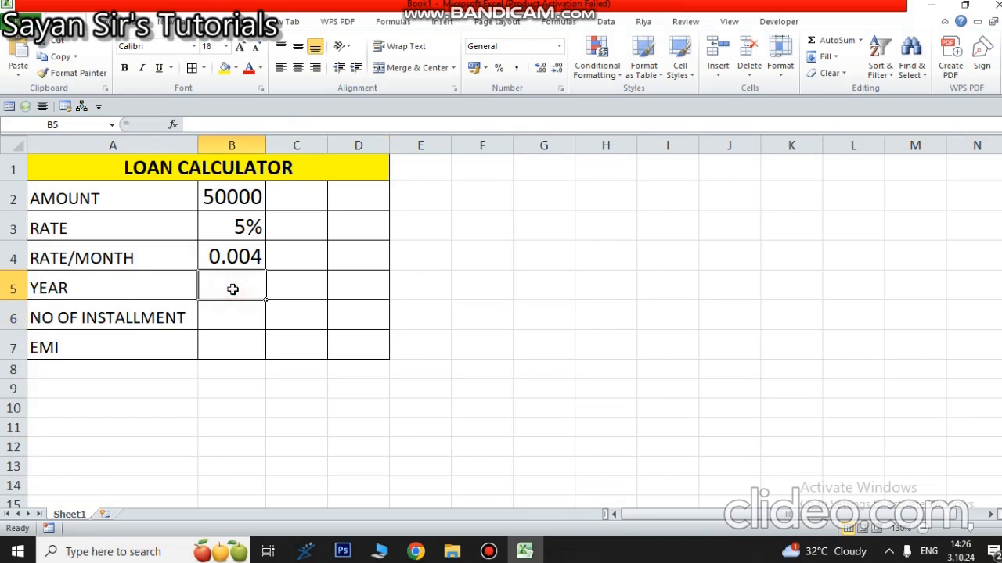
type("2")
left_click(308, 316)
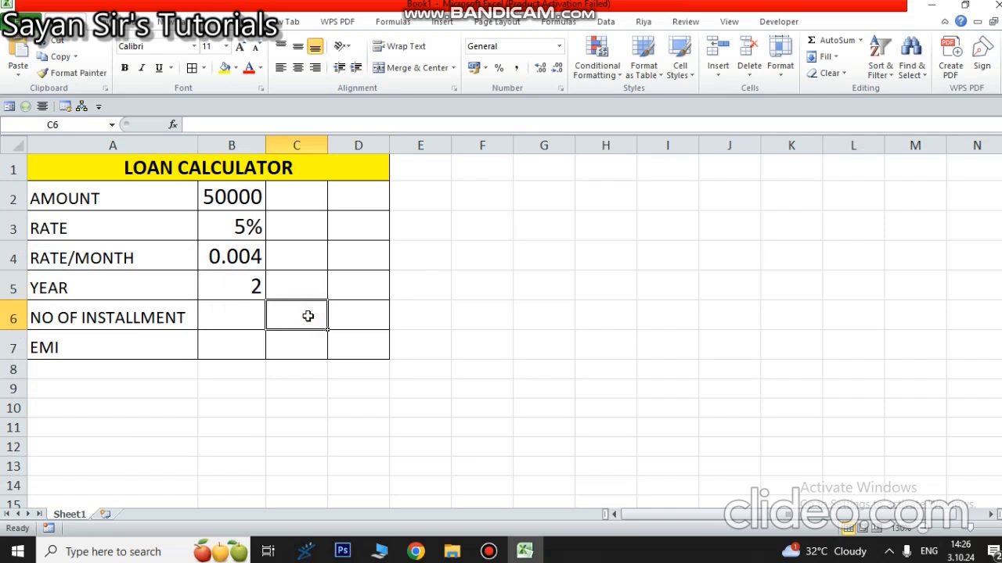
Calculate the number of installments in cell B6 with the formula =B5*12
left_click(244, 313)
type("=")
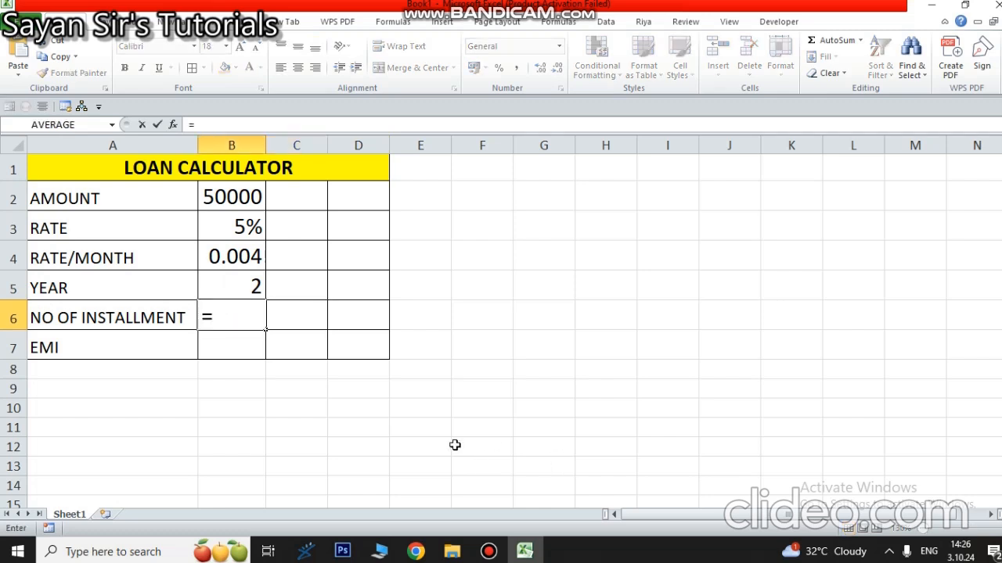
left_click(251, 285)
type("*12")
key("Return")
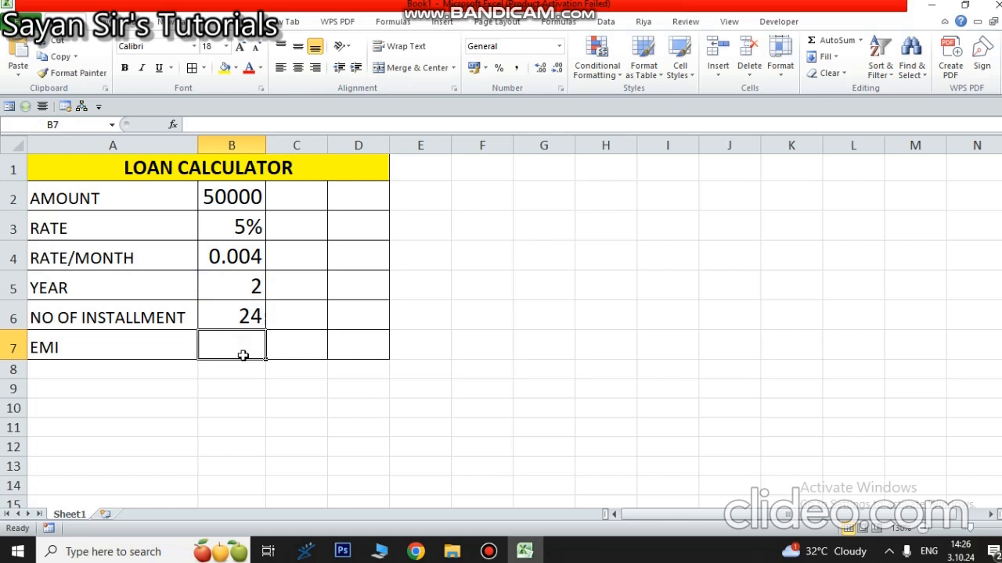
Calculate the EMI in cell B7 with =PMT(B4,B6,-B2,0,1), timing payments at the beginning of the period
type("=")
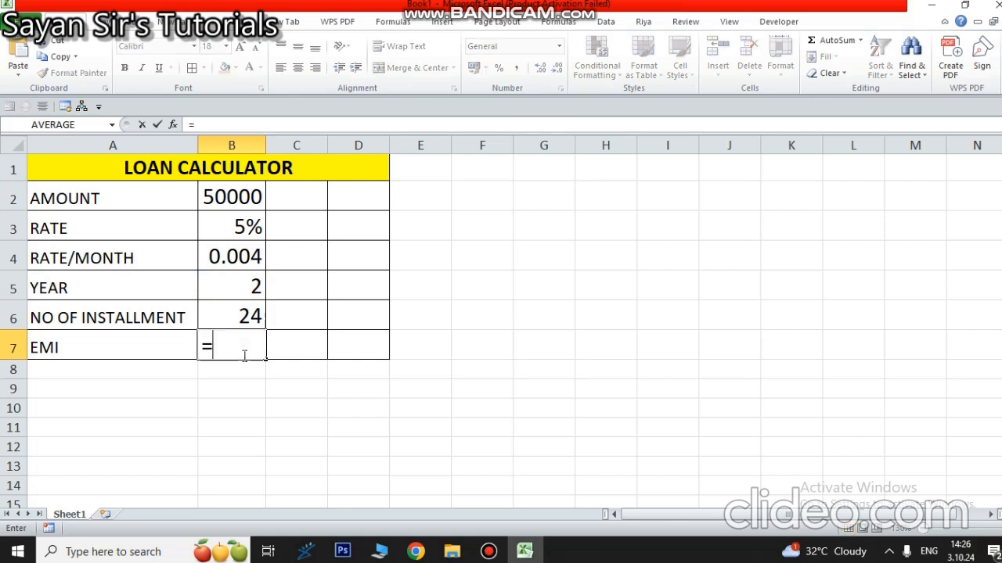
type("PMT")
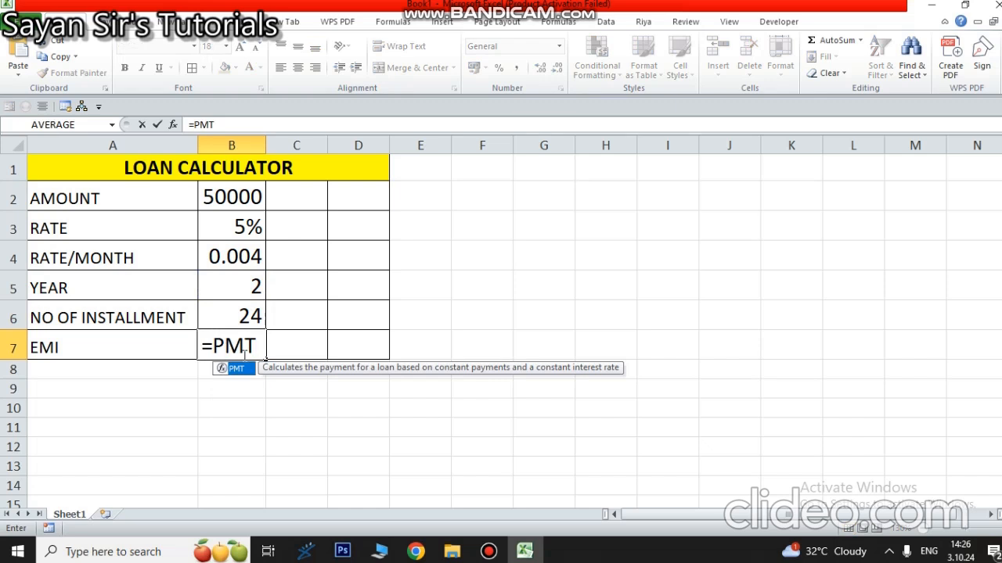
type("(")
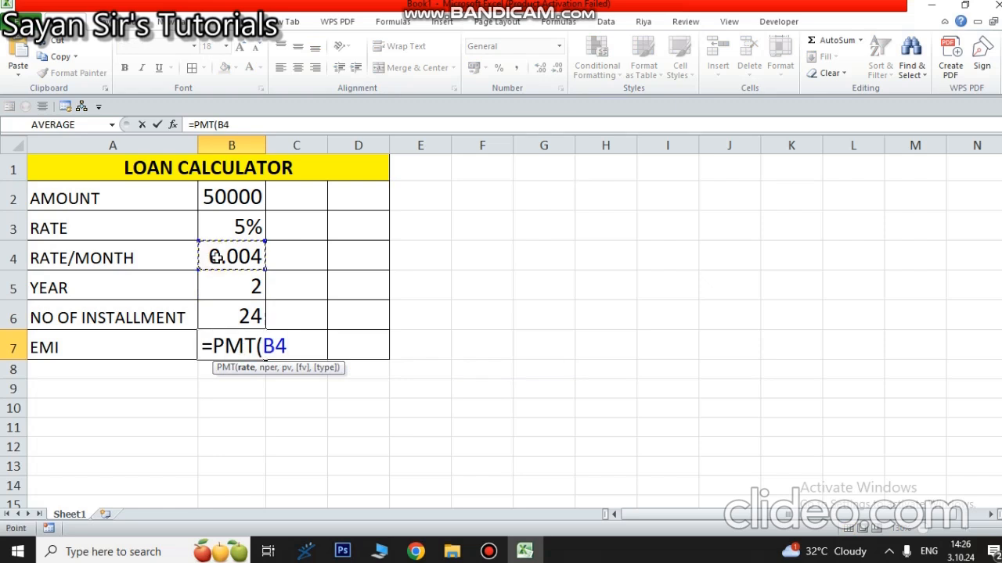
type(",")
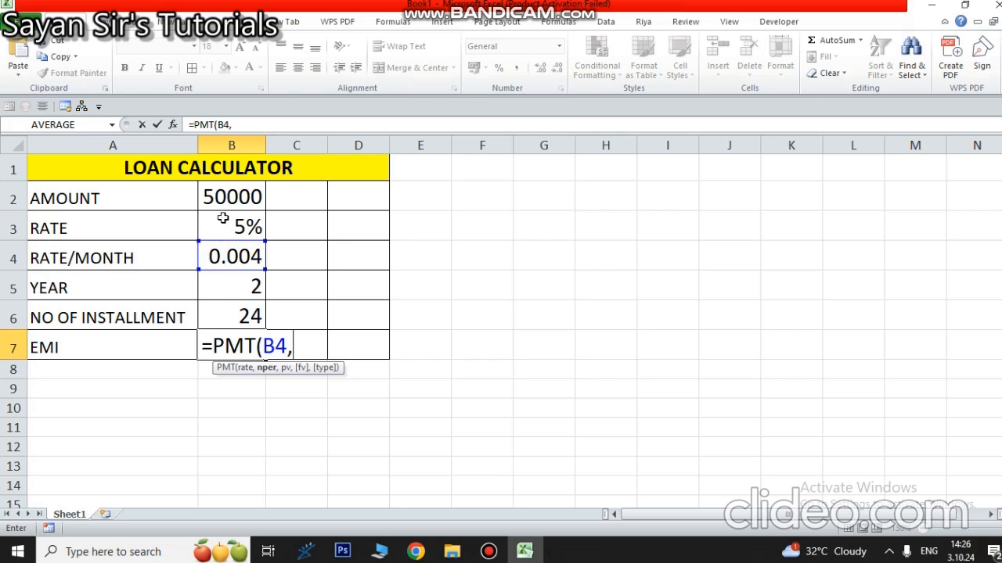
left_click(246, 316)
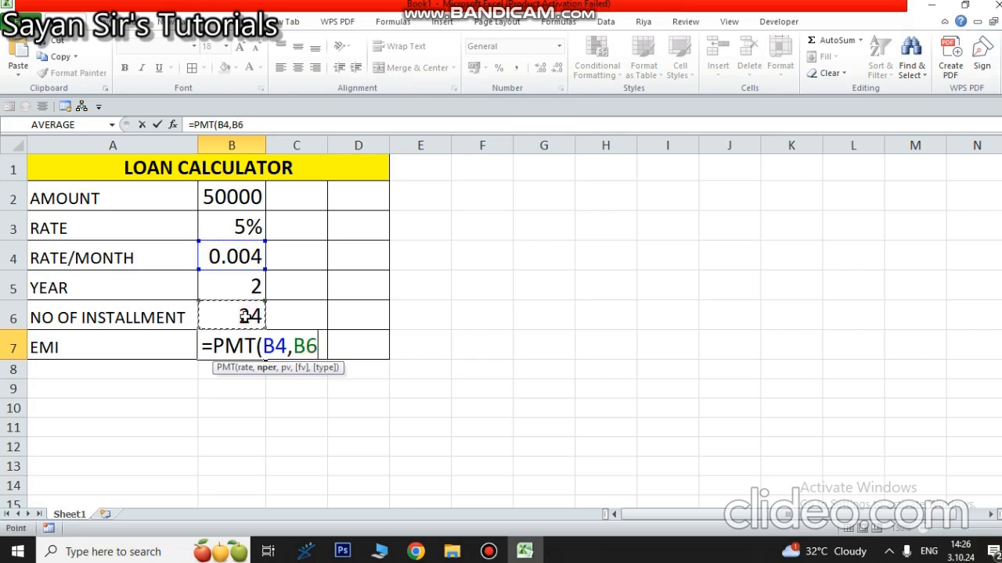
type(",")
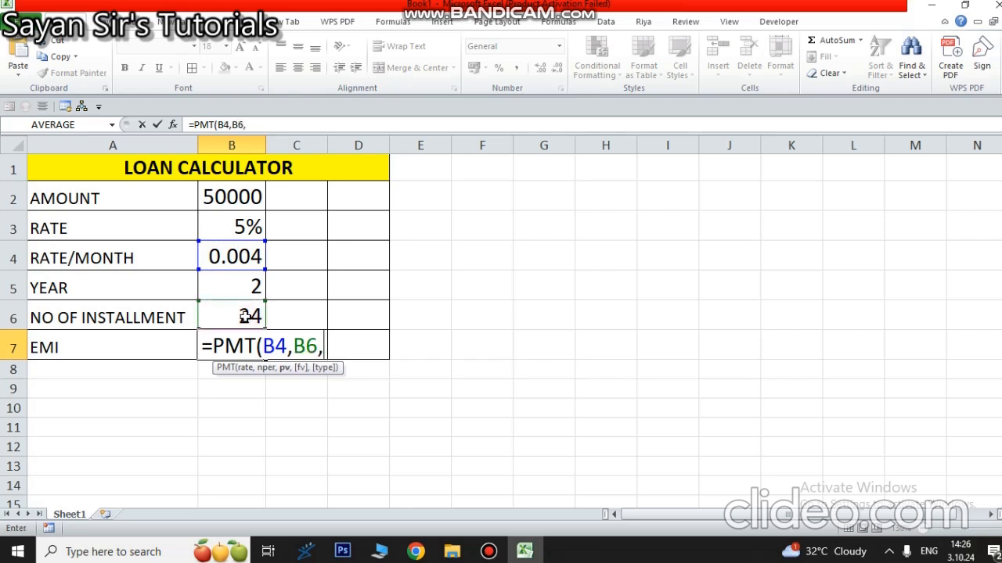
type("-")
left_click(244, 197)
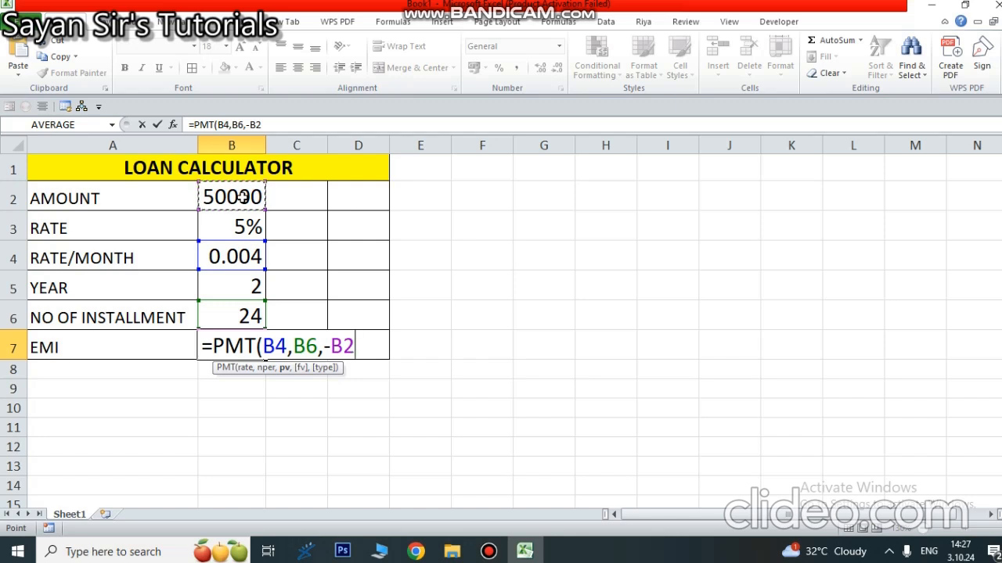
type(",0")
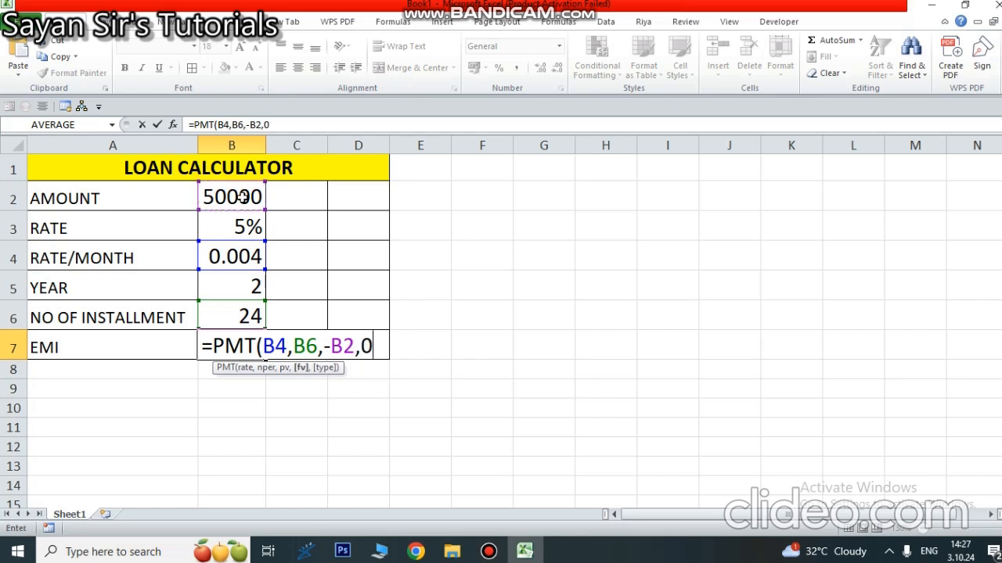
type(",")
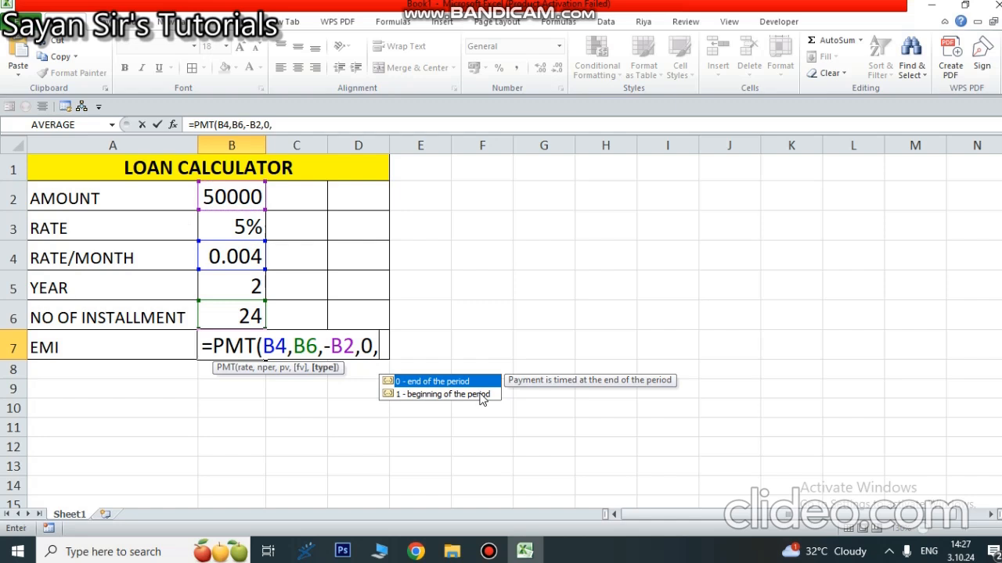
double_click(430, 393)
type(")")
key("Return")
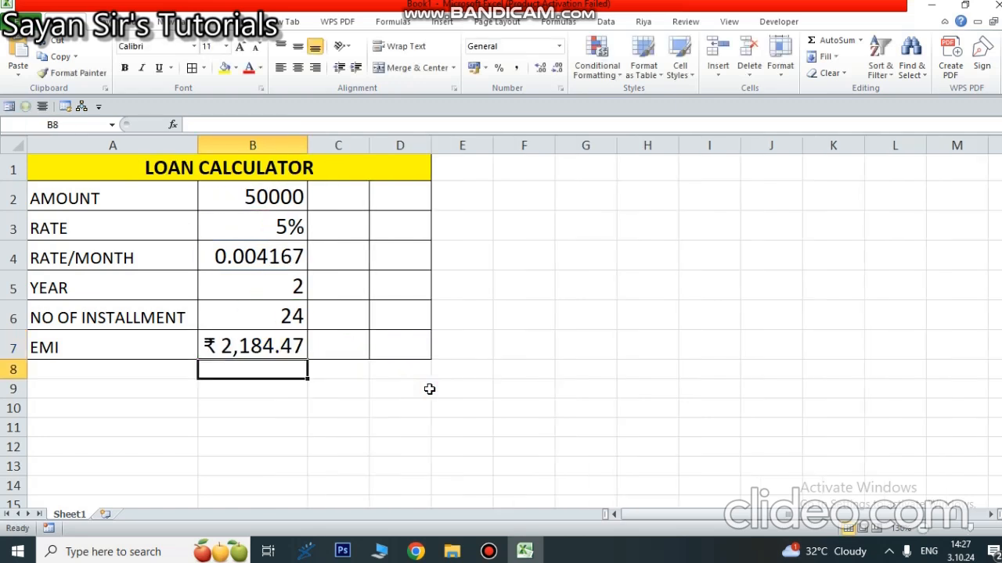
left_click(382, 410)
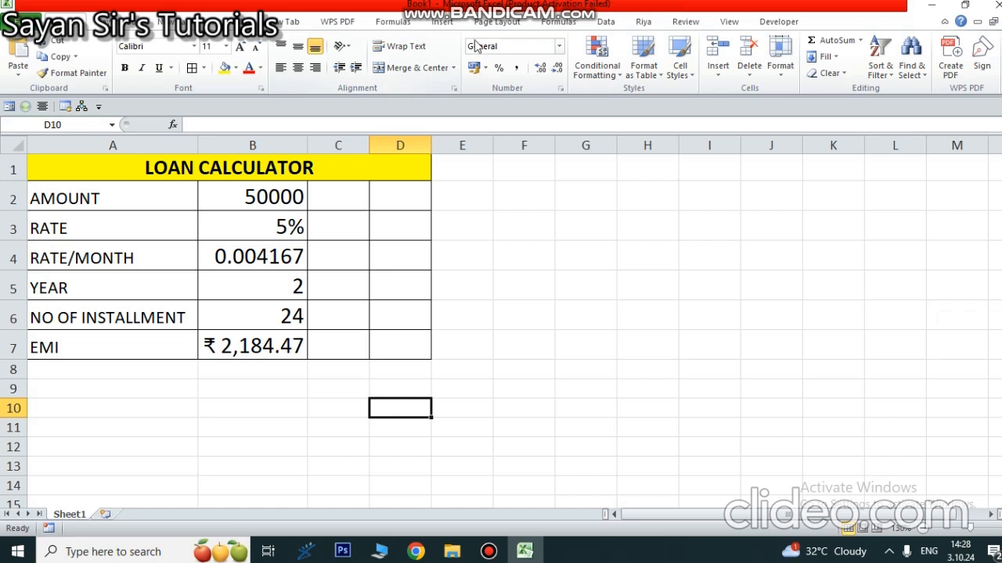
Try to run Goal Seek on EMI cell B7 for a value of 2500 by changing formula cell B6
left_click(600, 24)
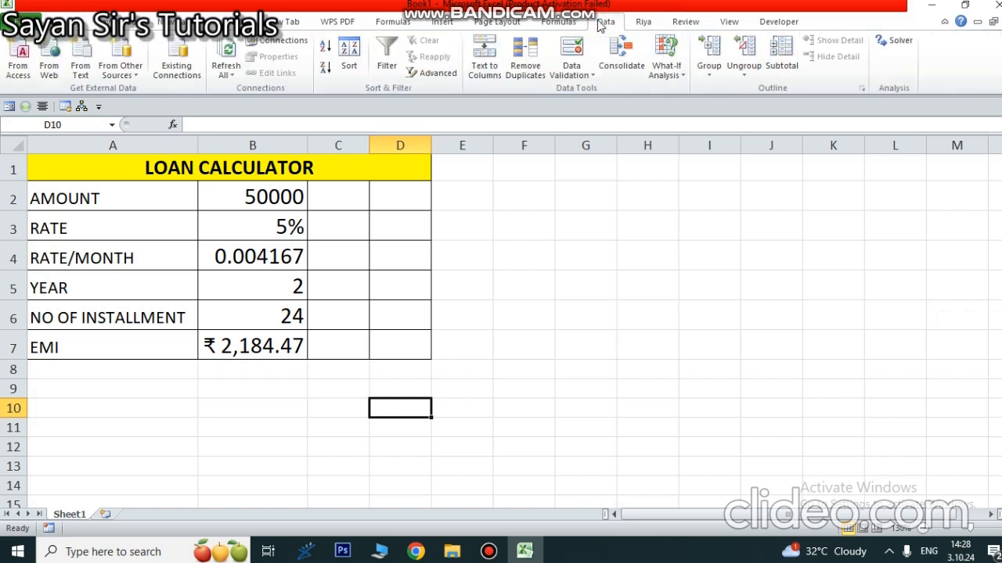
left_click(669, 62)
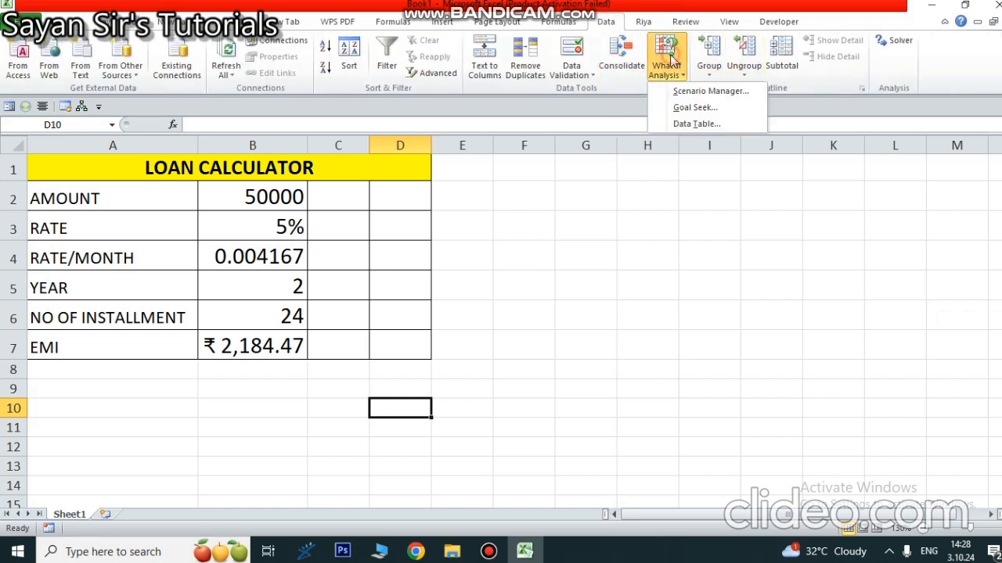
left_click(696, 107)
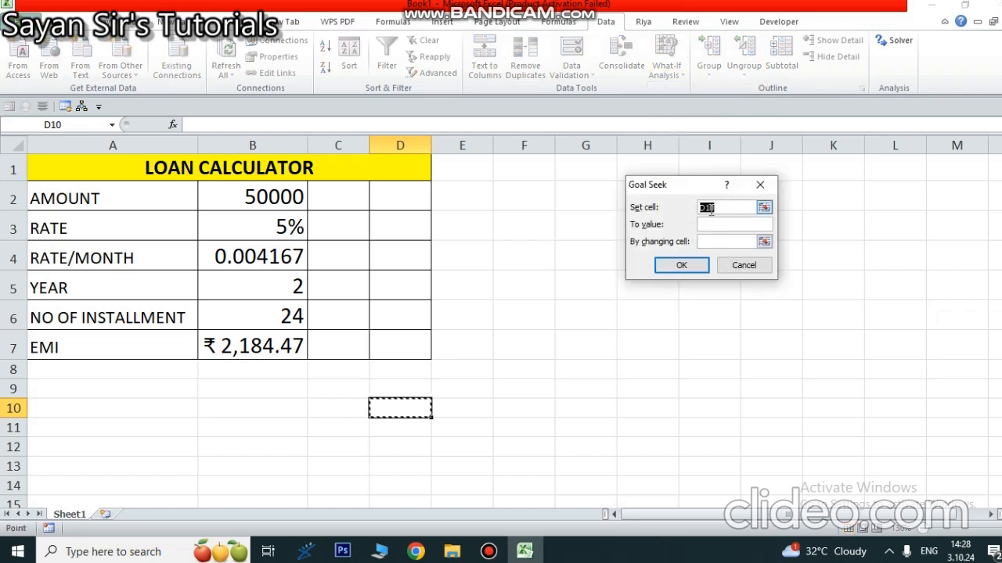
left_click(277, 343)
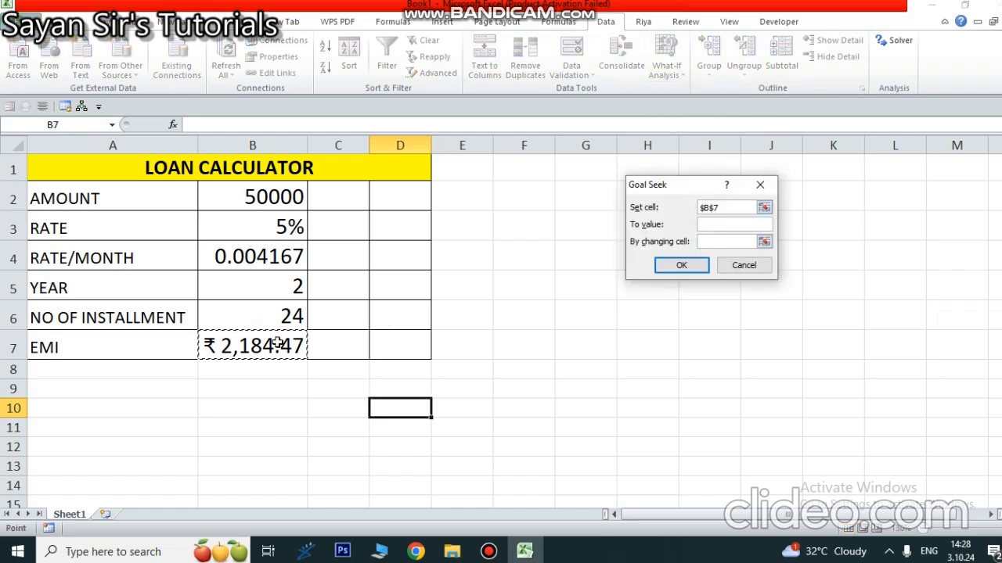
left_click(712, 226)
type("2")
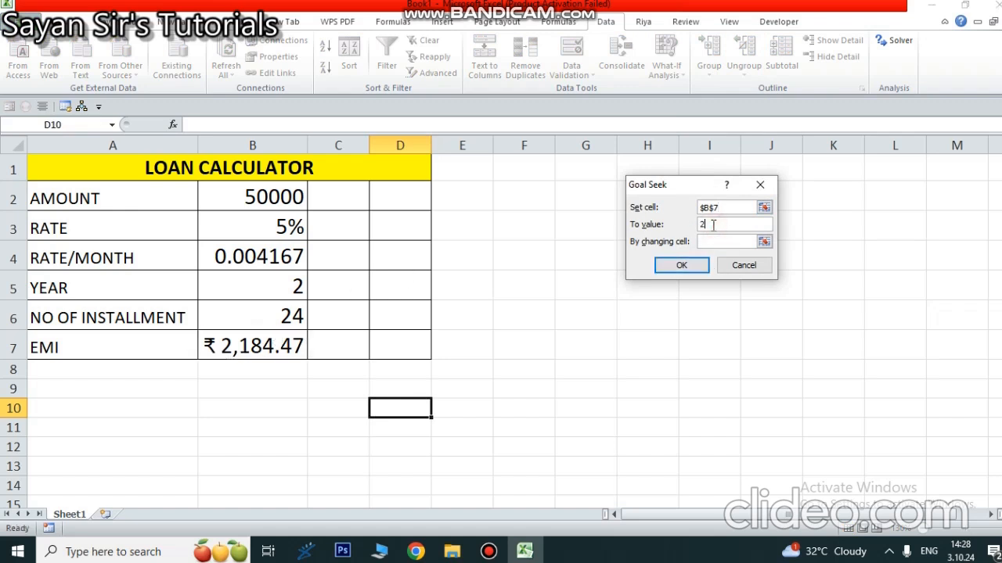
type("500")
left_click(714, 241)
left_click(284, 326)
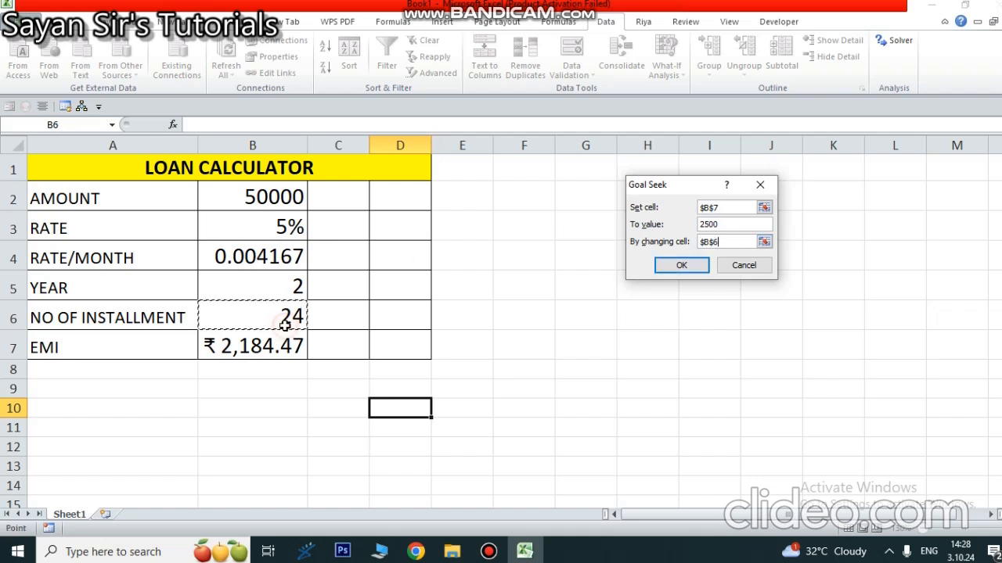
left_click(678, 268)
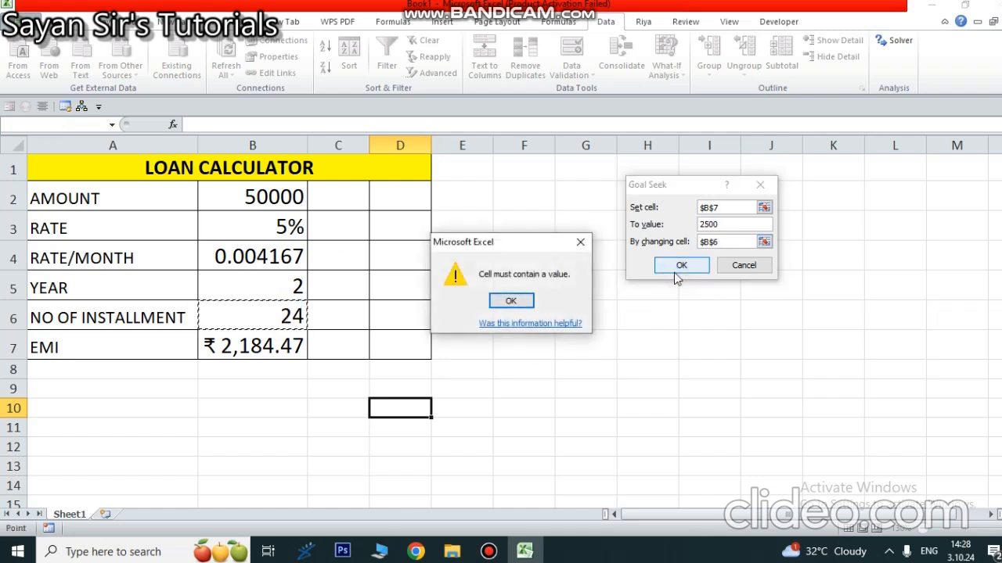
left_click(511, 301)
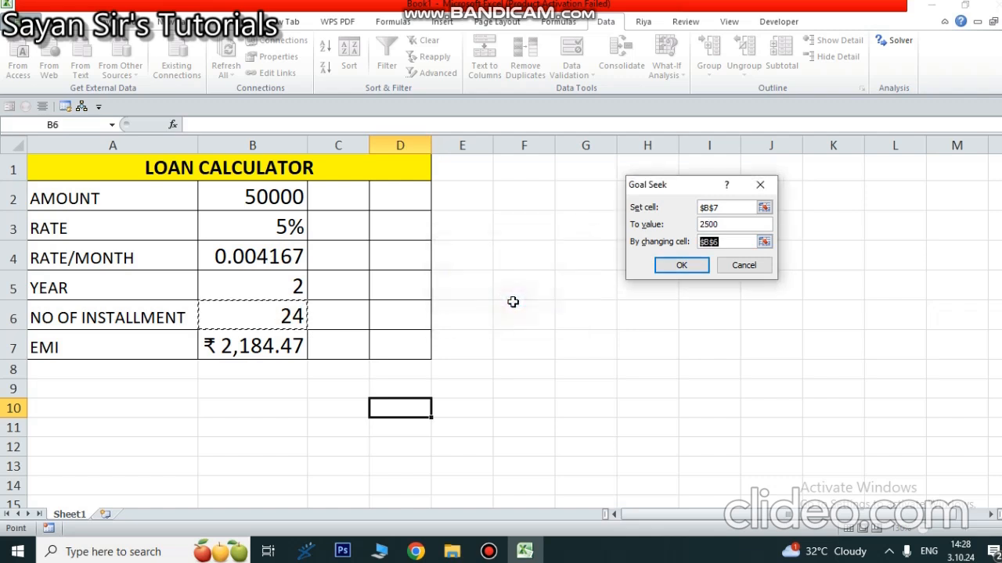
left_click(692, 273)
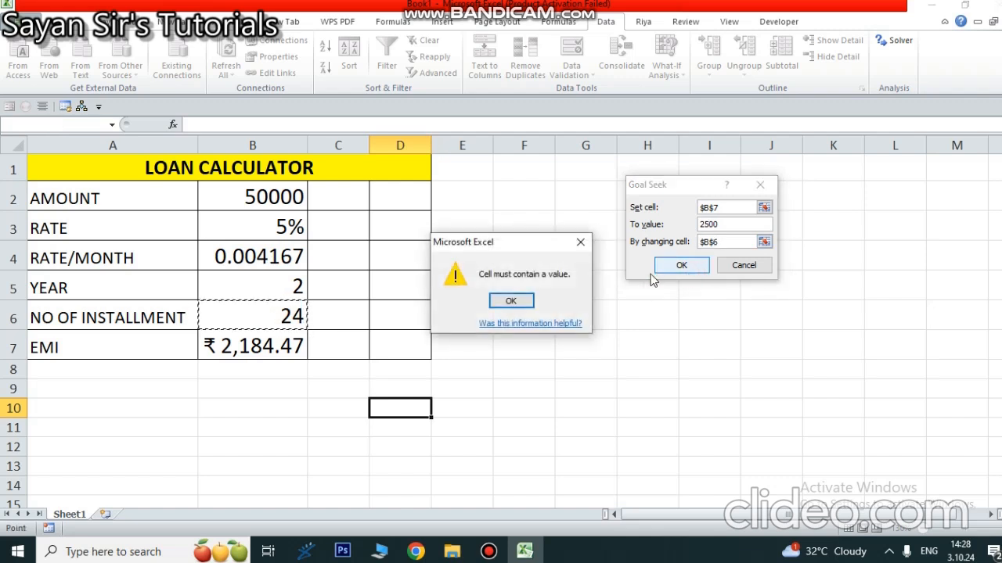
left_click(514, 302)
key("Return")
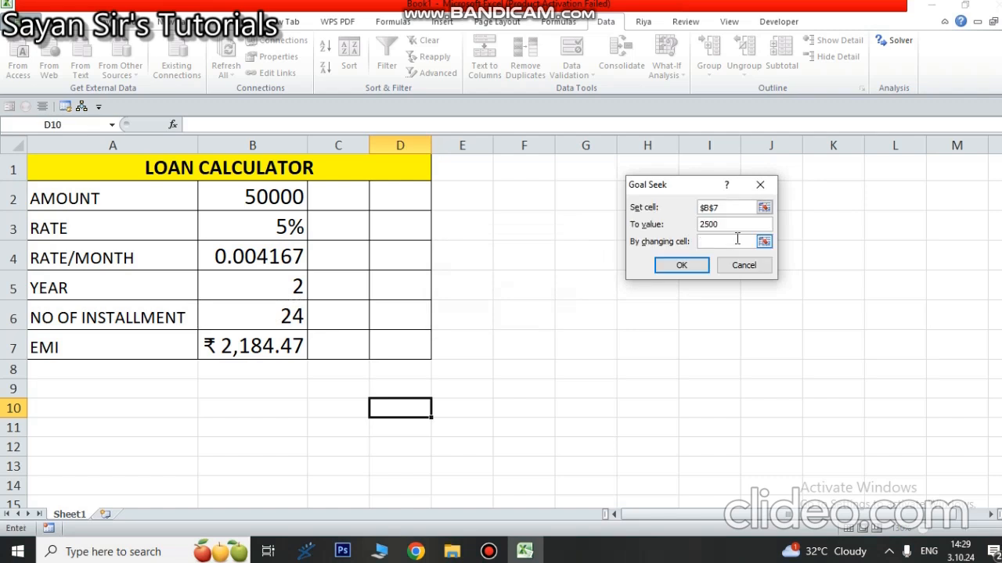
left_click(760, 185)
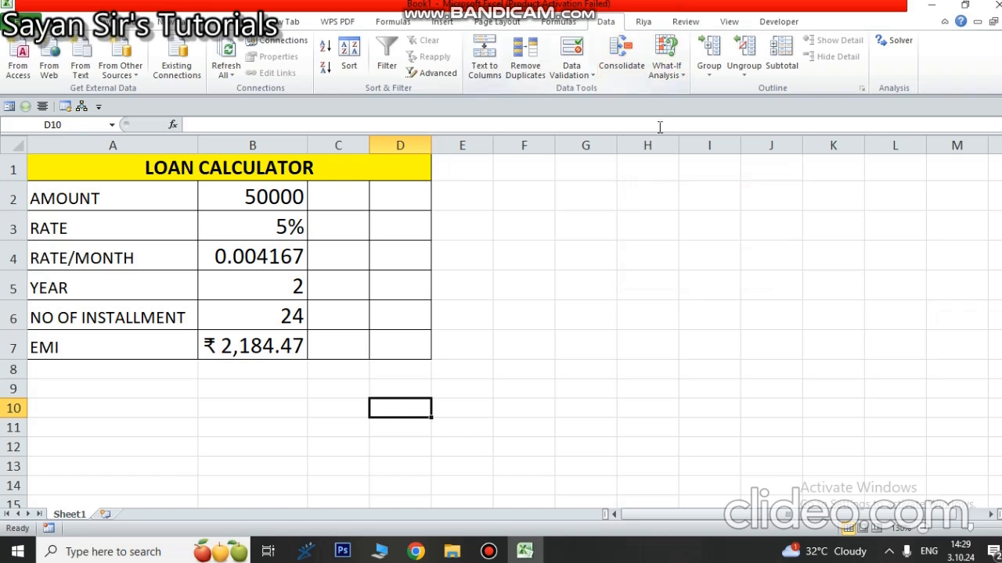
Replace the installment formula in cell B6 with the constant value 24
left_click(281, 313)
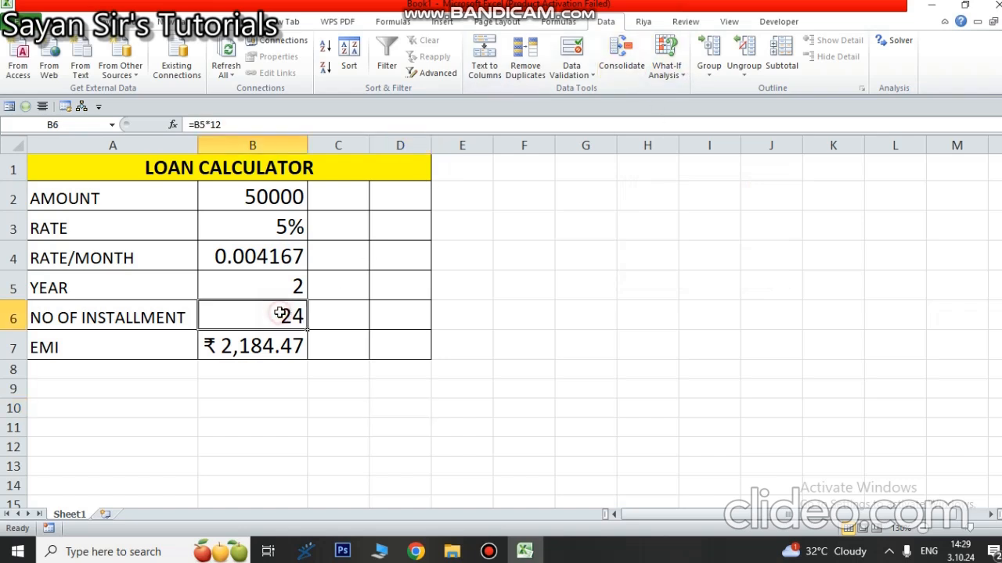
key("Delete")
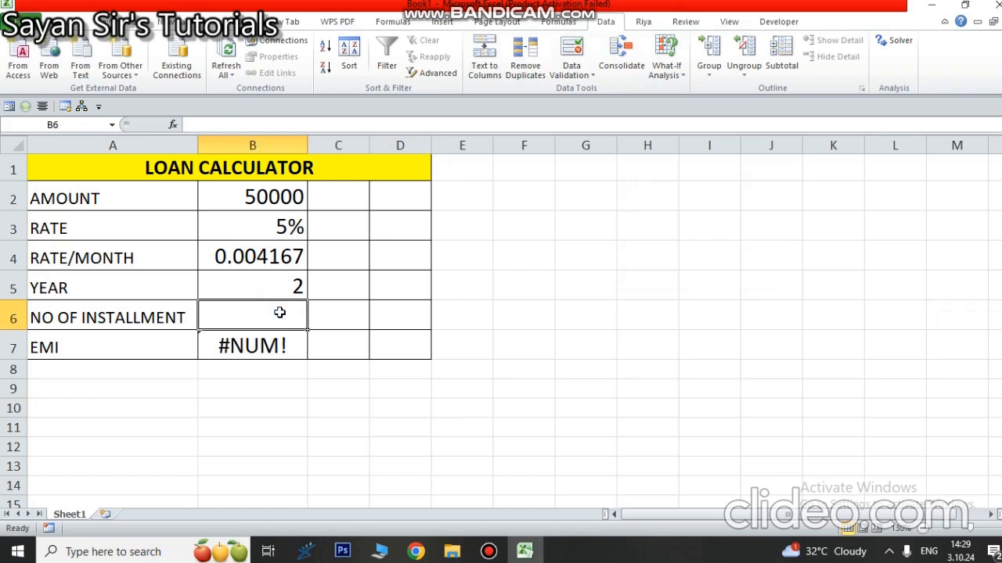
type("24")
left_click(365, 325)
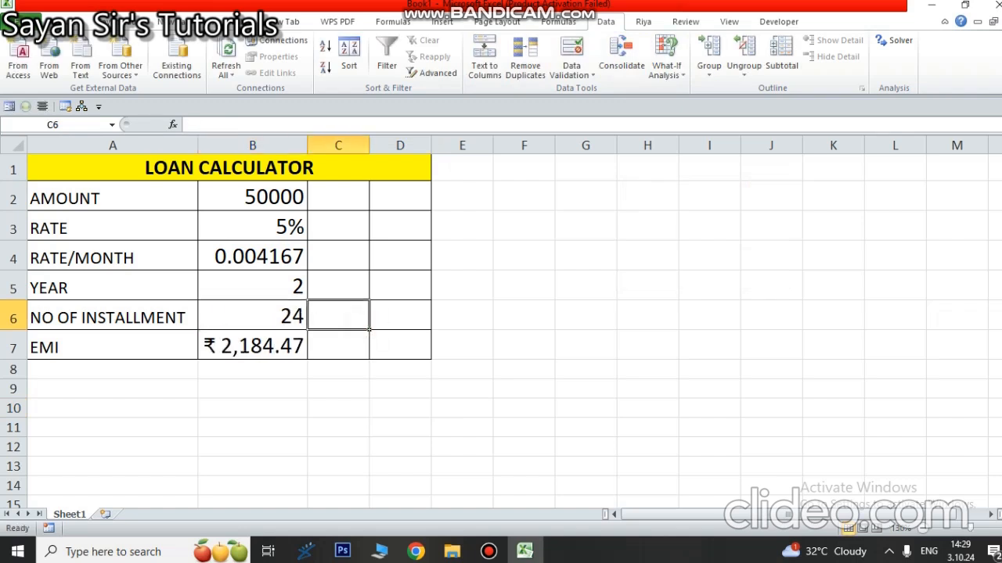
left_click(783, 275)
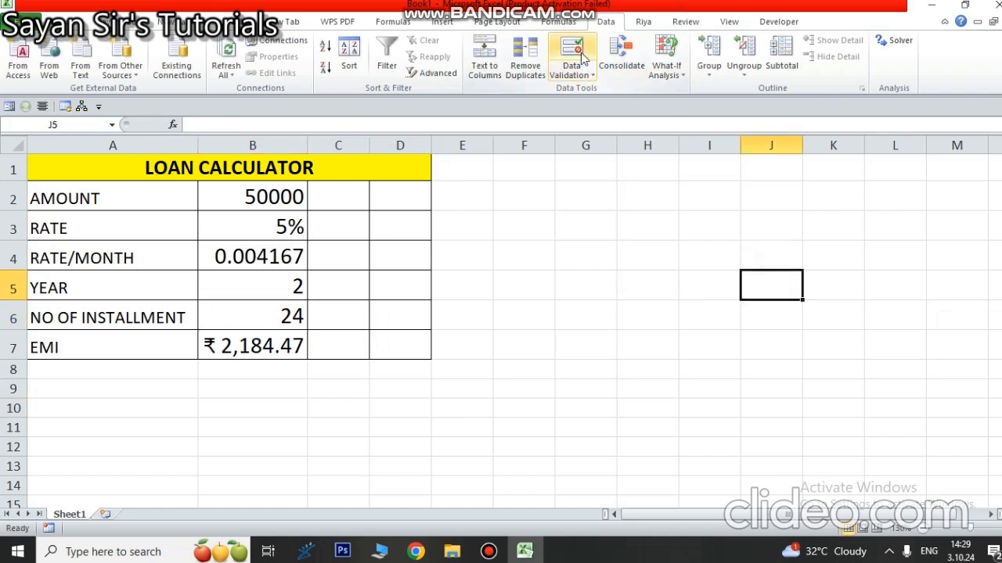
Preview with Goal Seek the installments in B6 needed for an EMI of 2500 in B7, discarding the solution
left_click(665, 51)
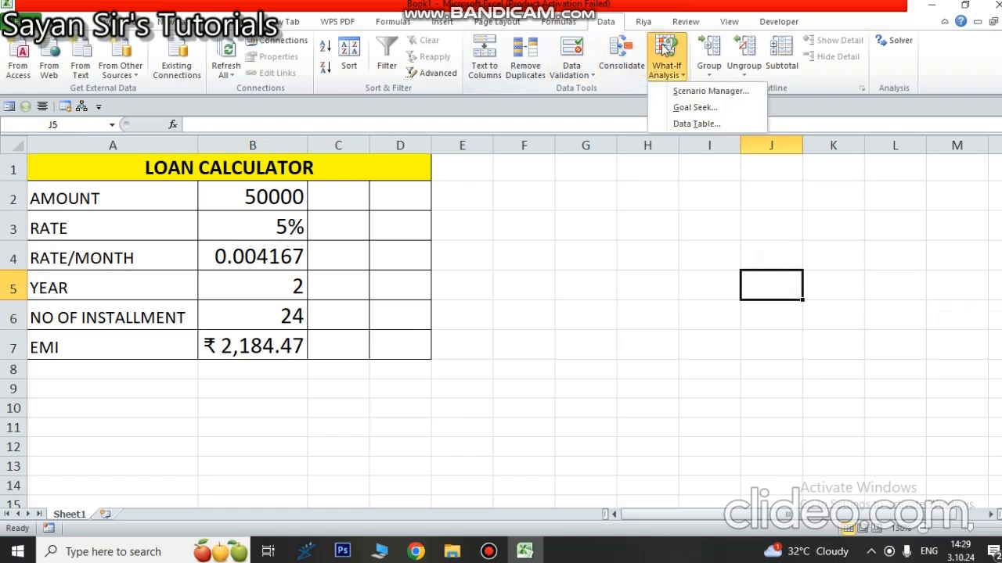
left_click(696, 108)
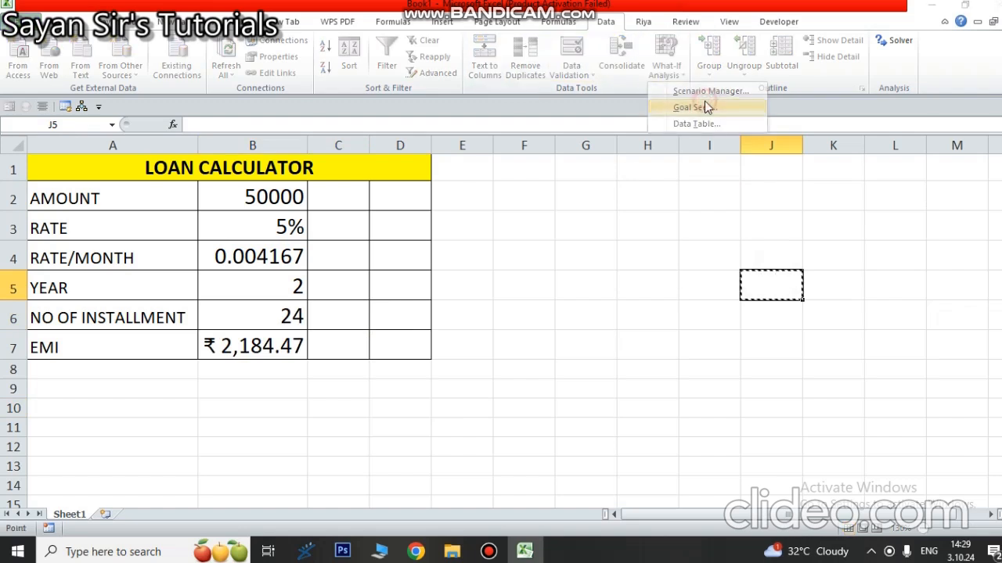
left_click(275, 345)
left_click(713, 223)
type("2500")
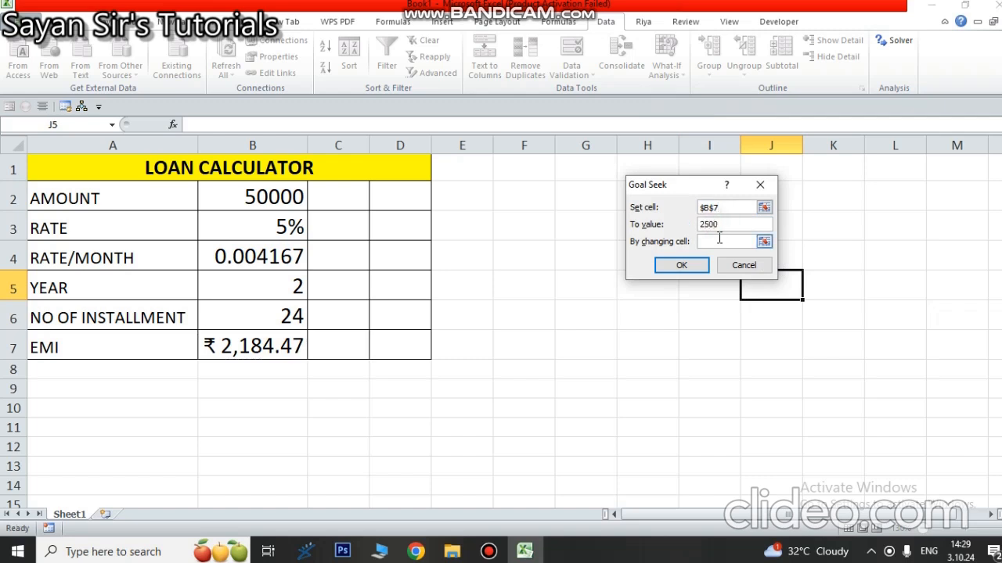
left_click(720, 239)
left_click(224, 347)
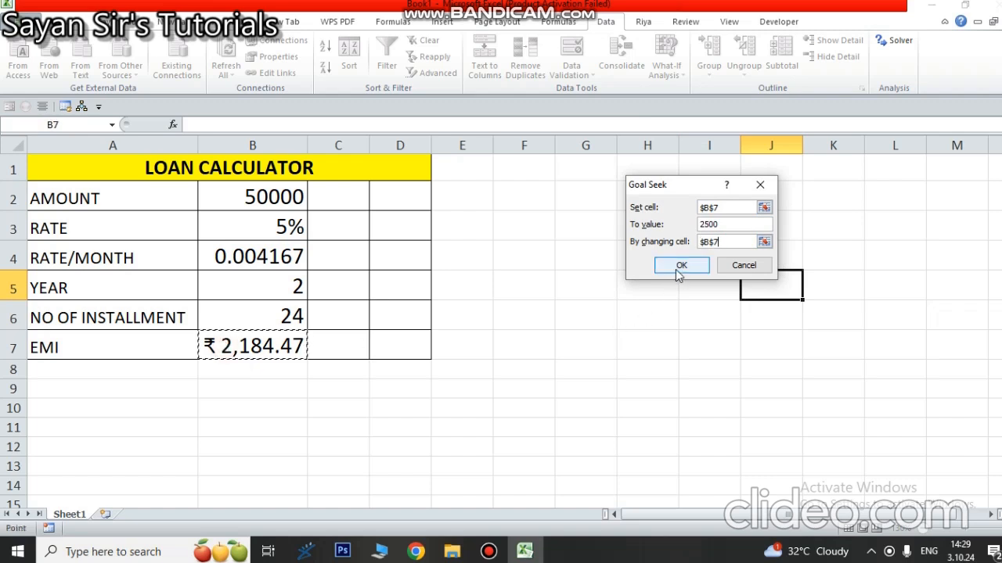
left_click(266, 315)
left_click(675, 265)
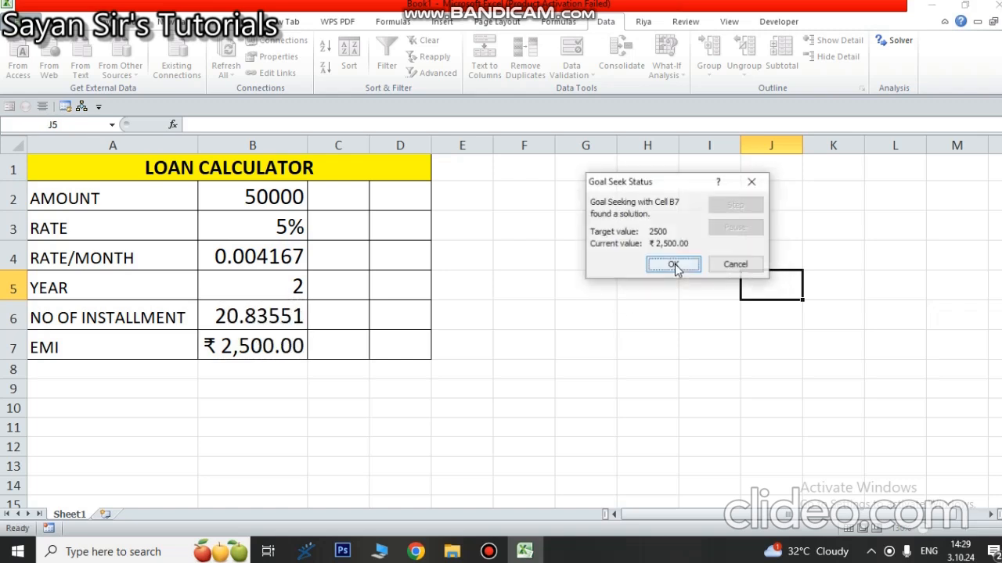
left_click(749, 267)
left_click(687, 341)
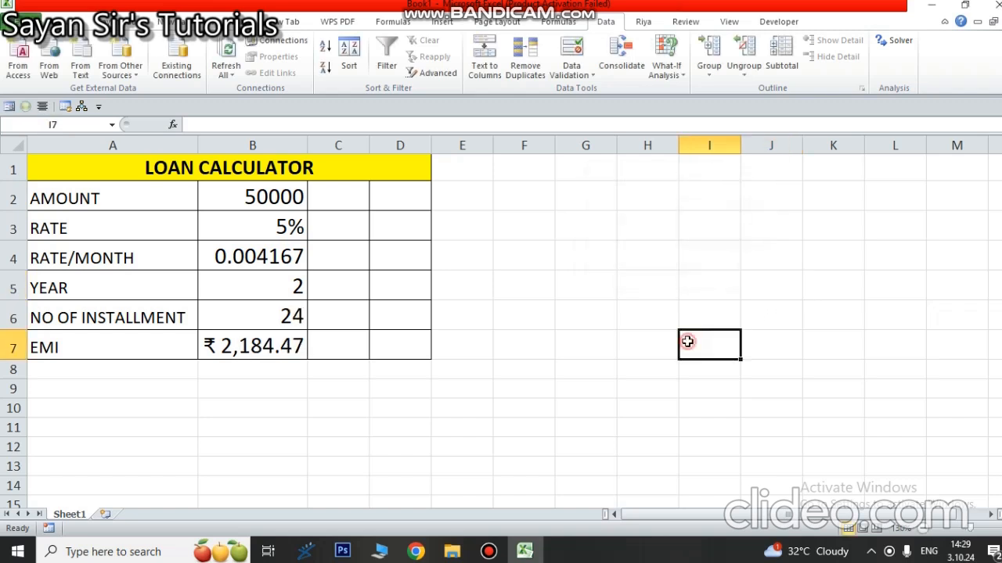
Preview with Goal Seek the installments in B6 needed for an EMI of 1600 in B7, restoring the original values
left_click(245, 341)
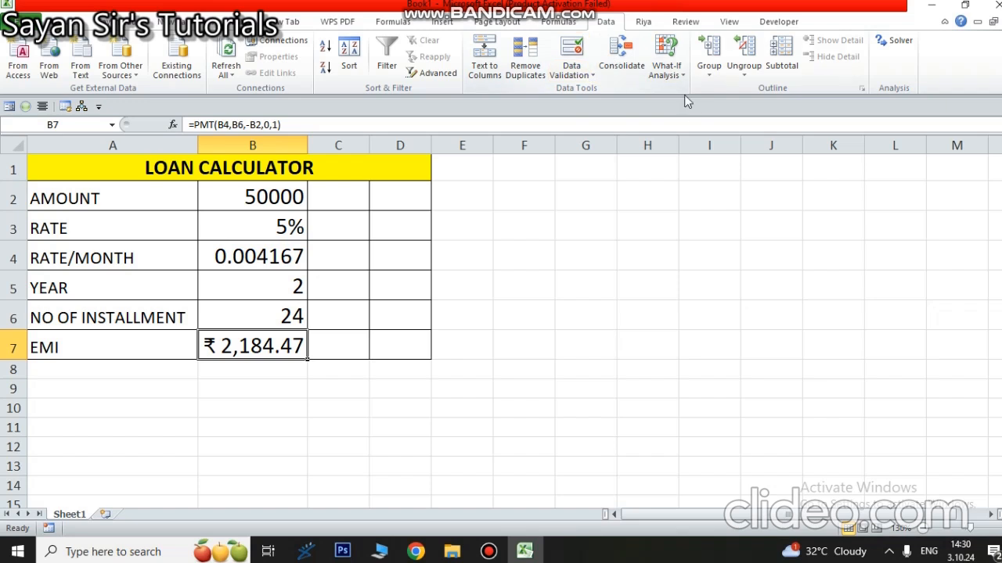
left_click(666, 67)
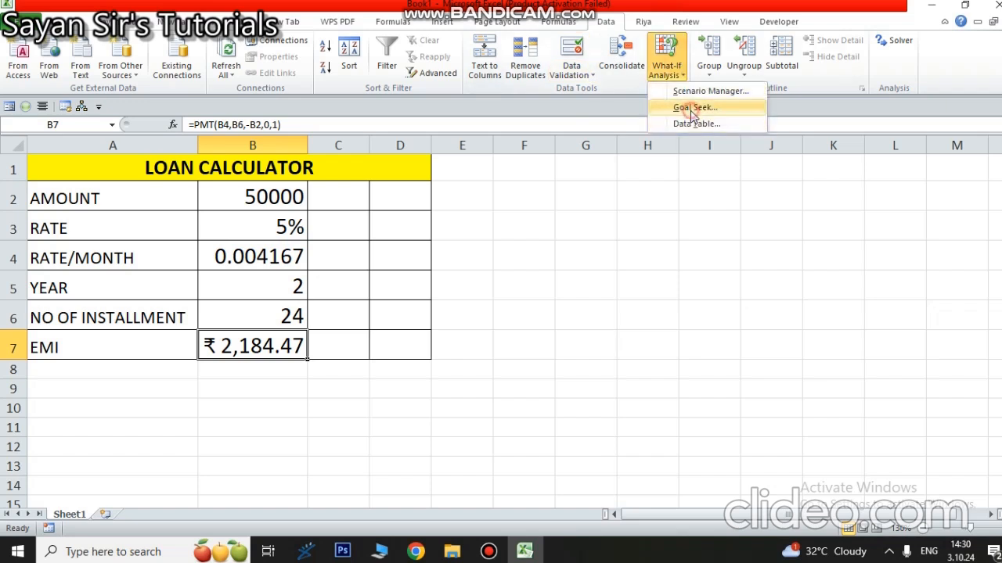
left_click(693, 108)
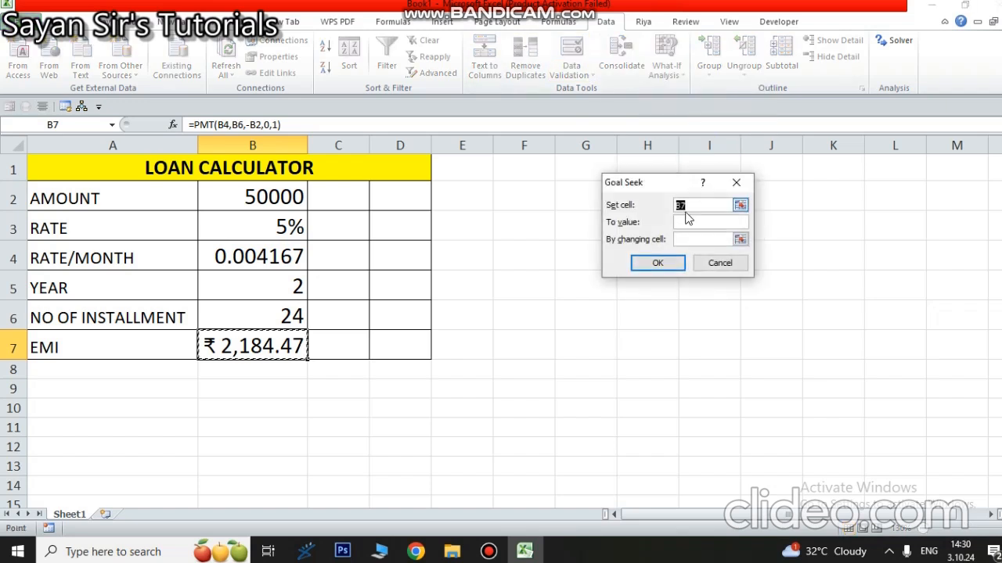
left_click(268, 345)
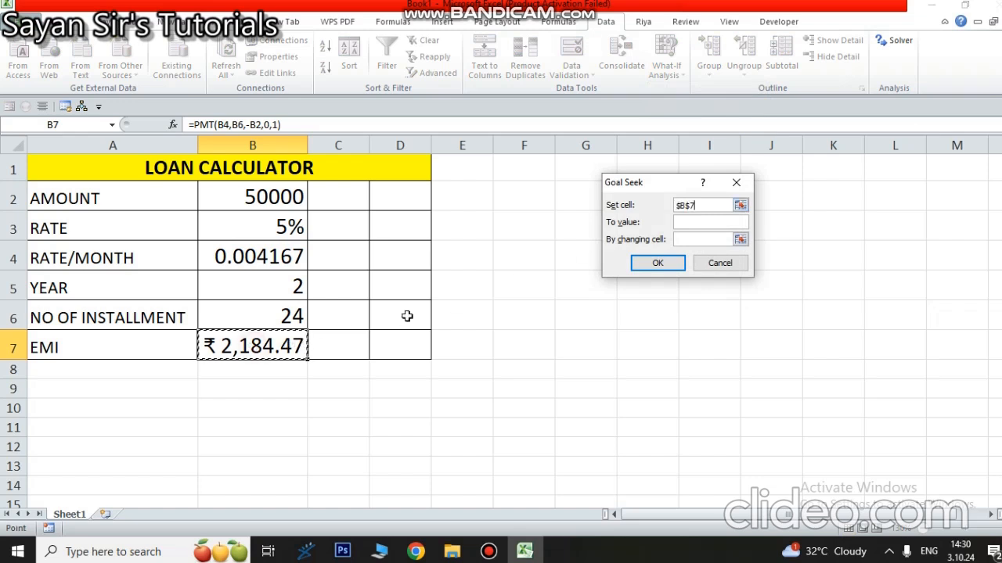
left_click(694, 221)
type("1600")
left_click(694, 239)
left_click(269, 316)
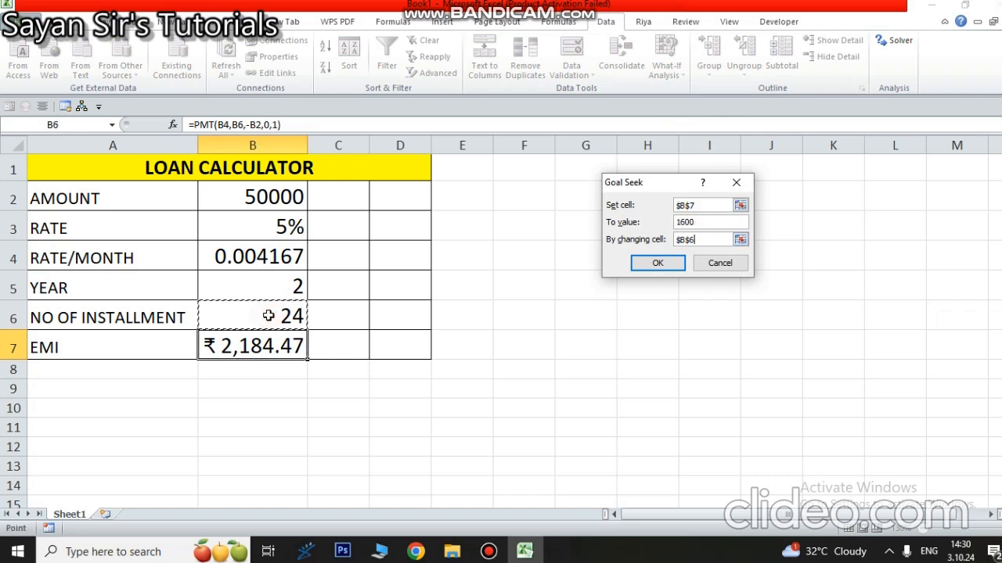
left_click(662, 264)
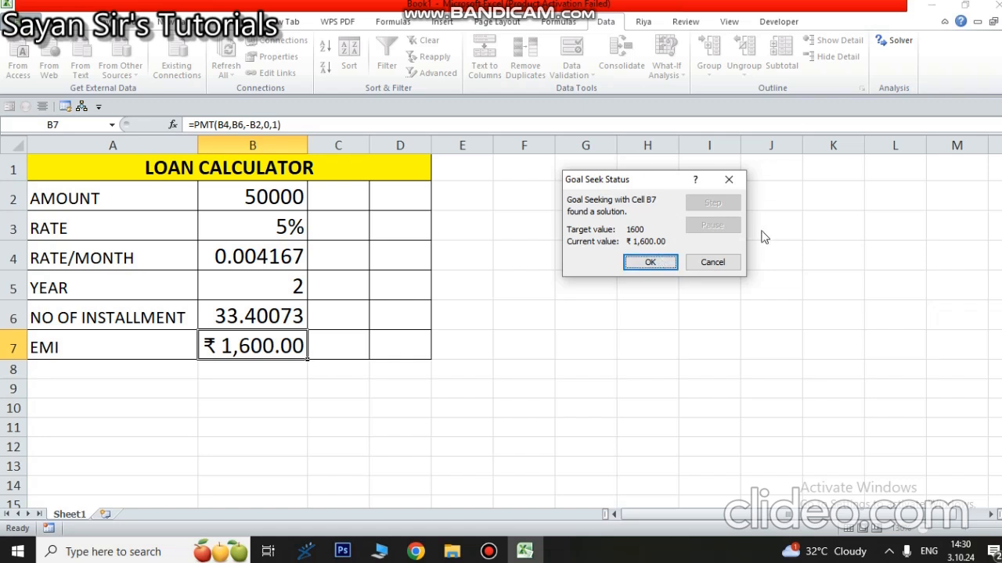
left_click(734, 264)
left_click(523, 370)
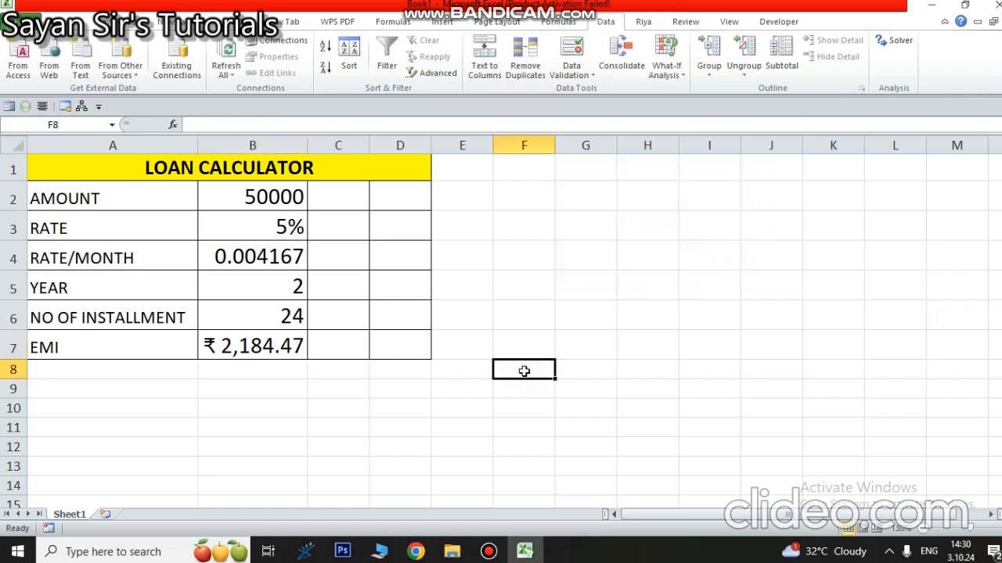
Preview with Goal Seek the installments in B6 needed for an EMI of 3000 in B7, without keeping the solution
left_click(271, 196)
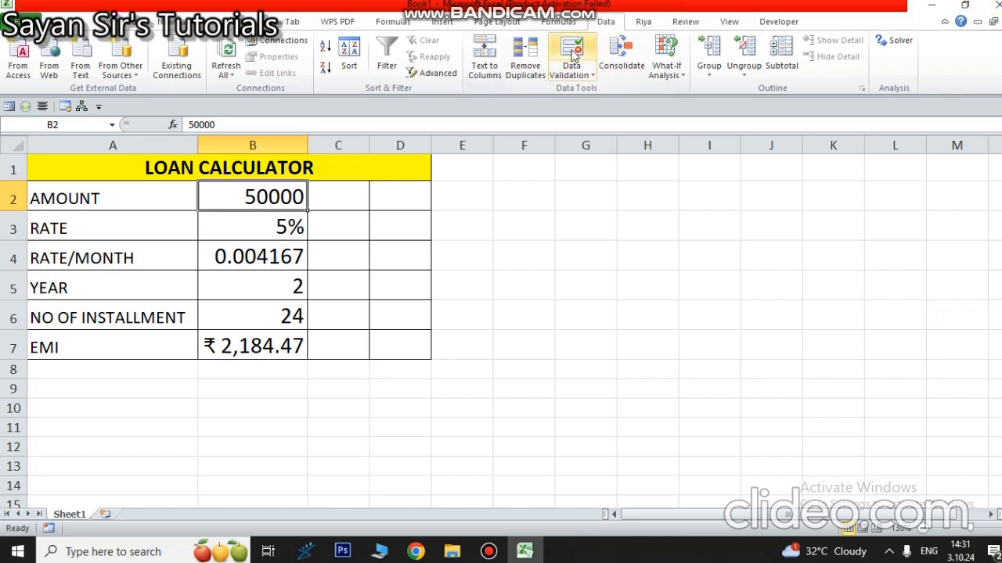
left_click(666, 66)
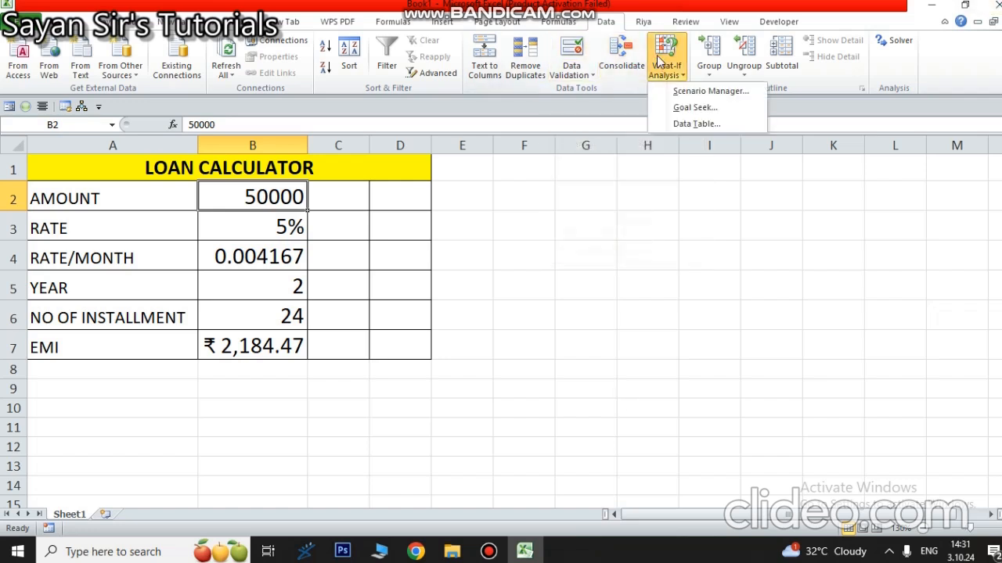
left_click(684, 108)
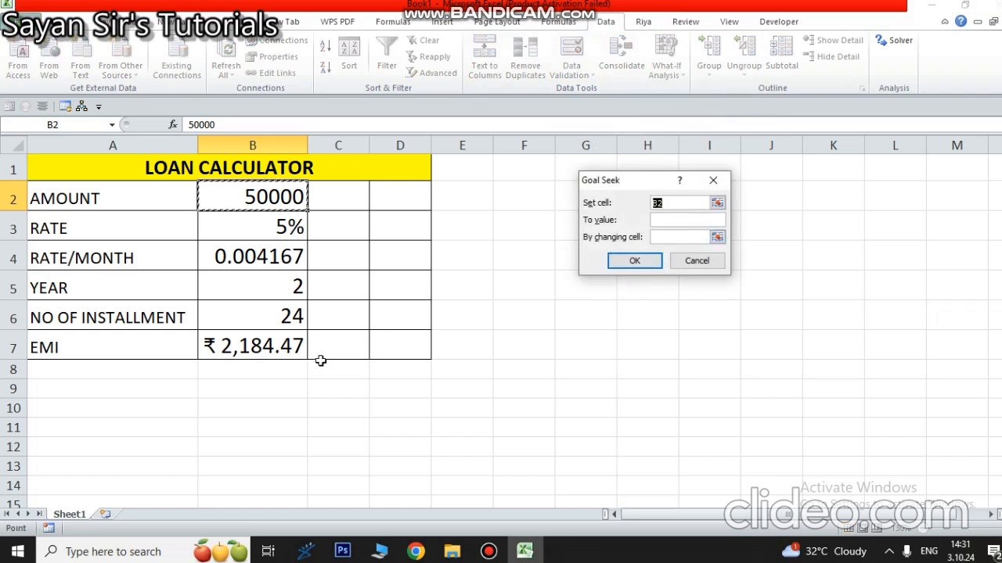
left_click(273, 346)
left_click(678, 220)
type("3000")
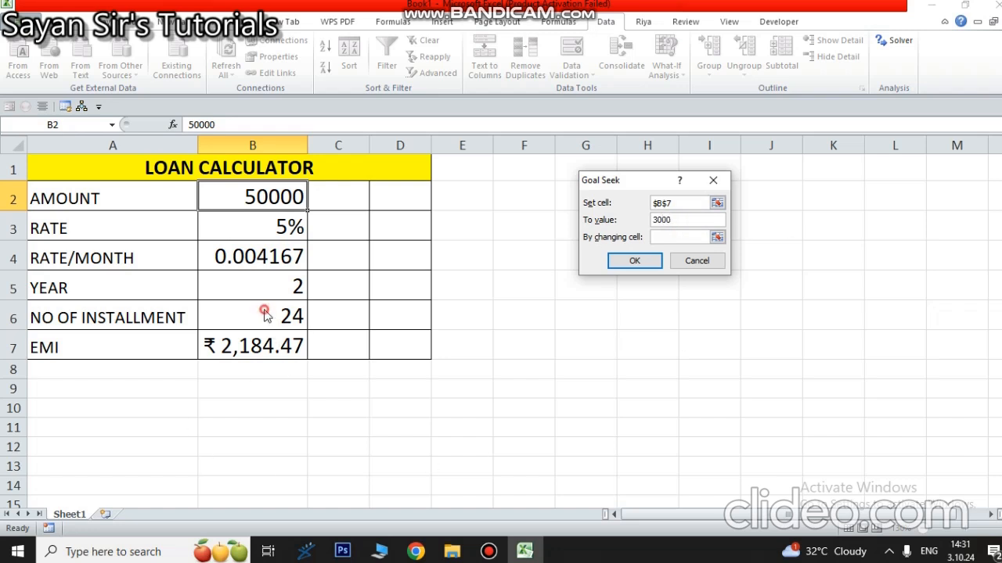
left_click(682, 237)
left_click(280, 316)
left_click(649, 262)
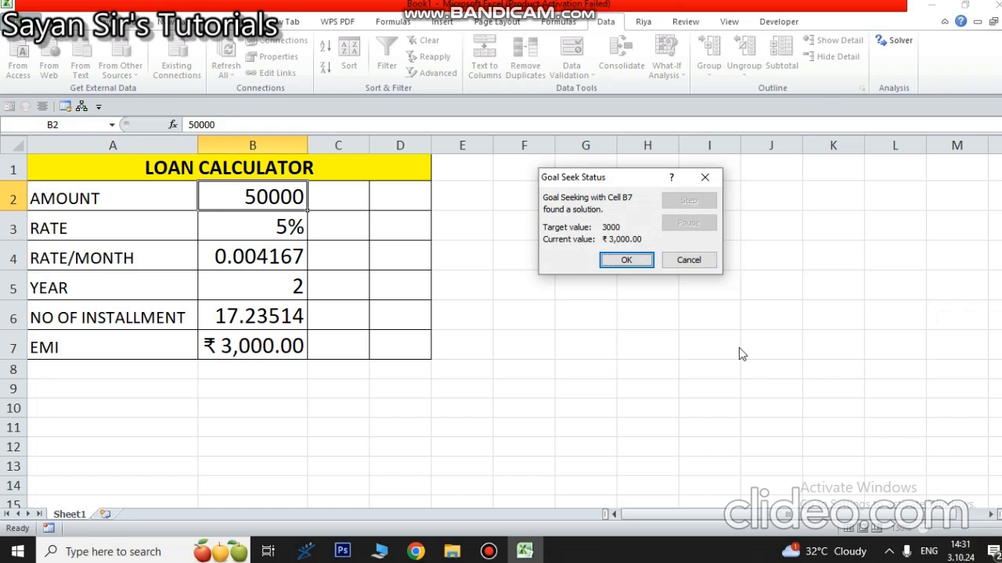
key("Return")
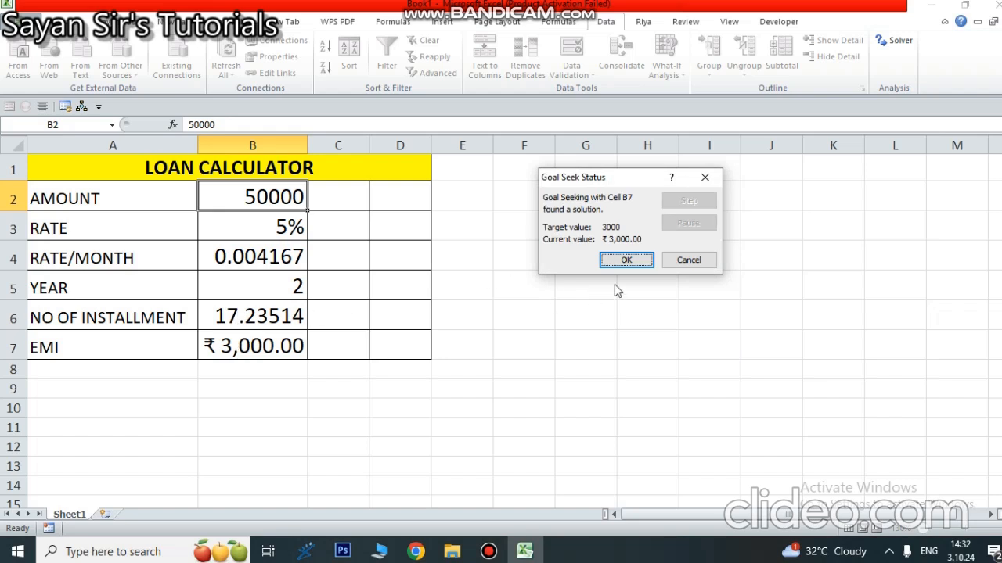
left_click(694, 261)
left_click(381, 391)
left_click(257, 325)
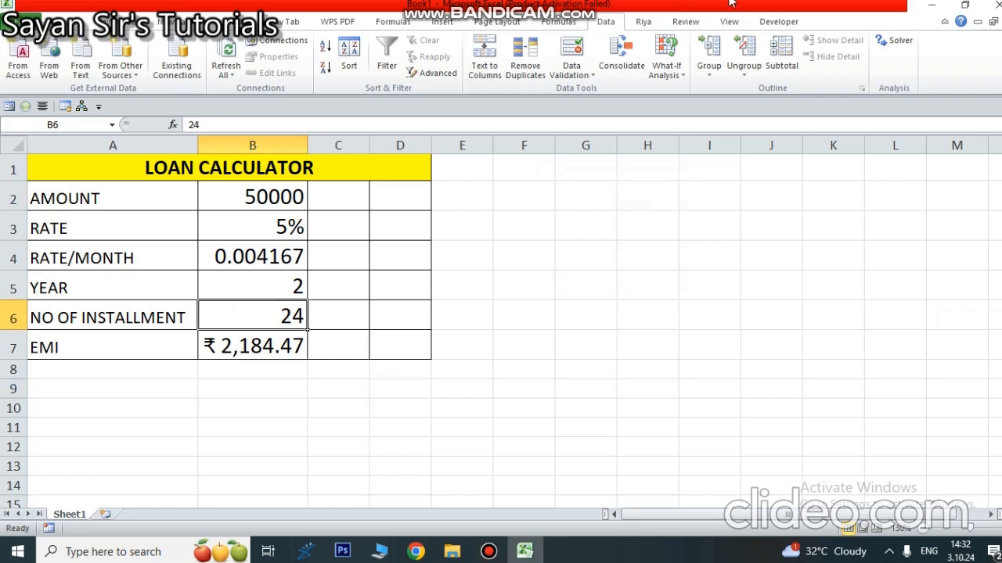
Try Goal Seek with EMI cell B7 set to 17 by changing installments cell B6, and discard the result
left_click(577, 65)
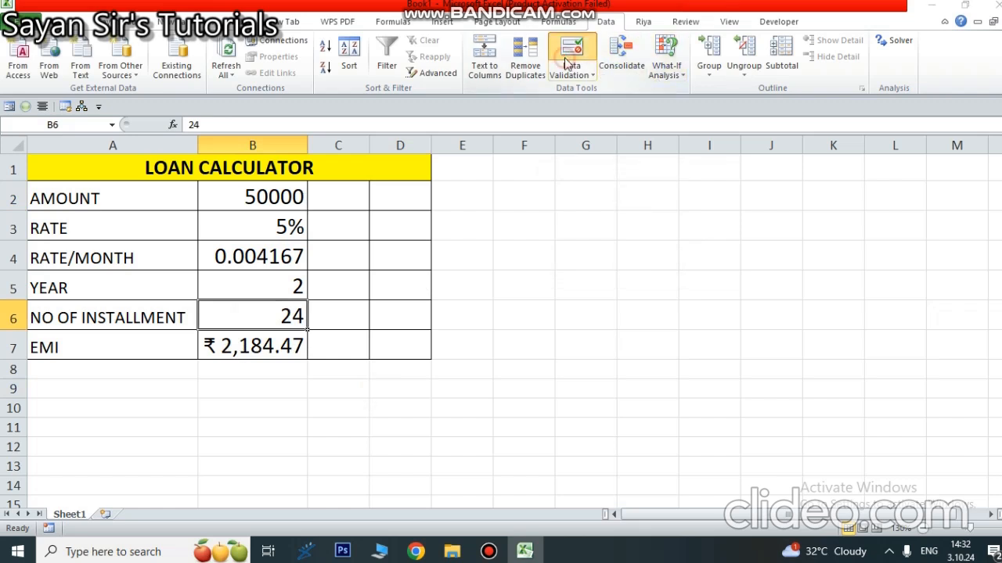
left_click(760, 112)
left_click(664, 59)
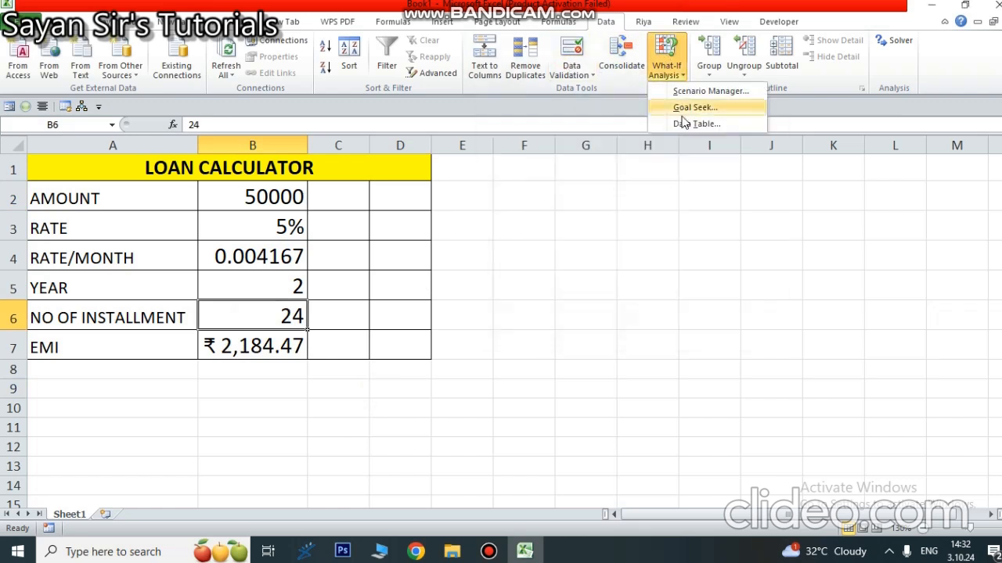
left_click(681, 105)
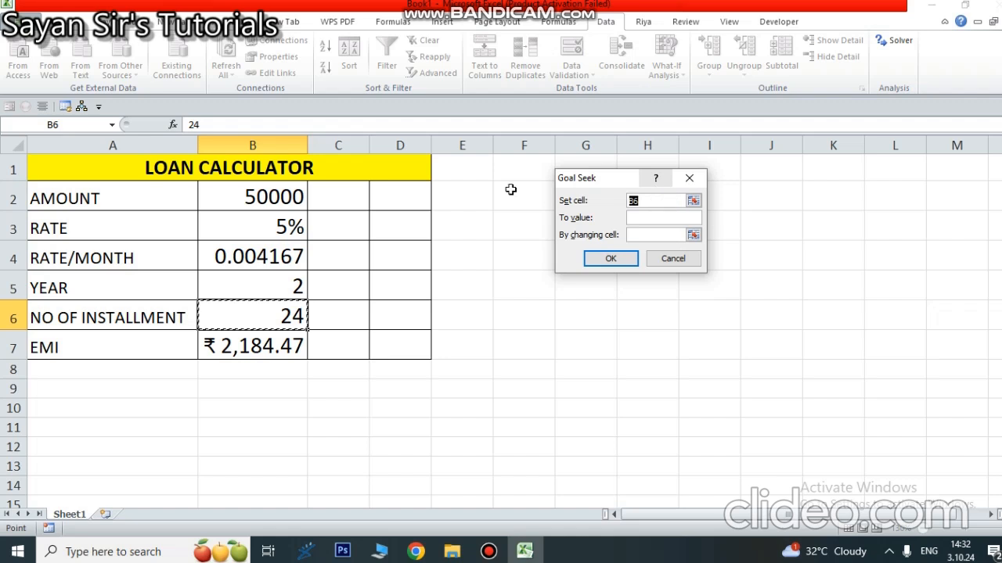
left_click(258, 344)
left_click(646, 218)
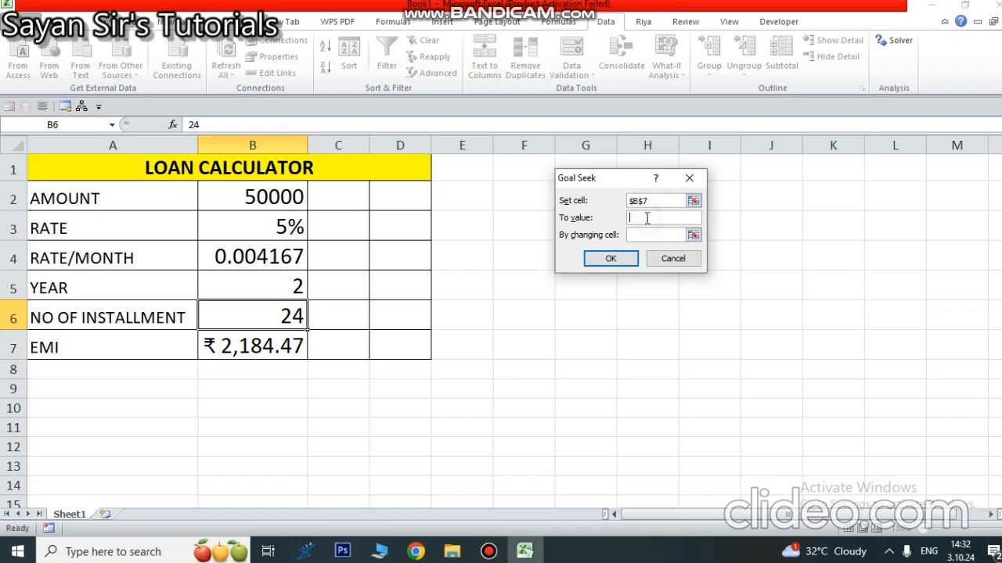
type("17")
left_click(650, 235)
left_click(268, 314)
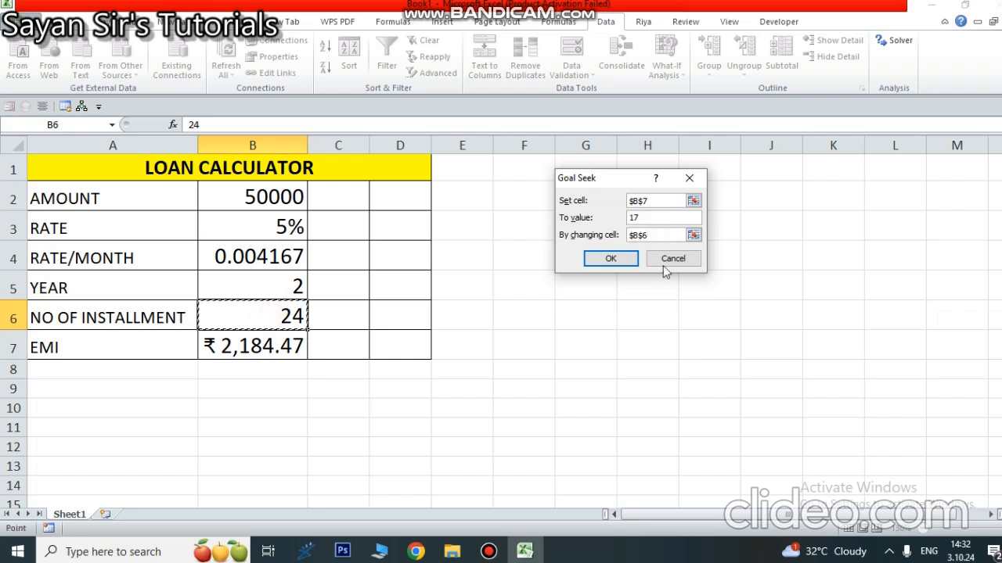
left_click(611, 258)
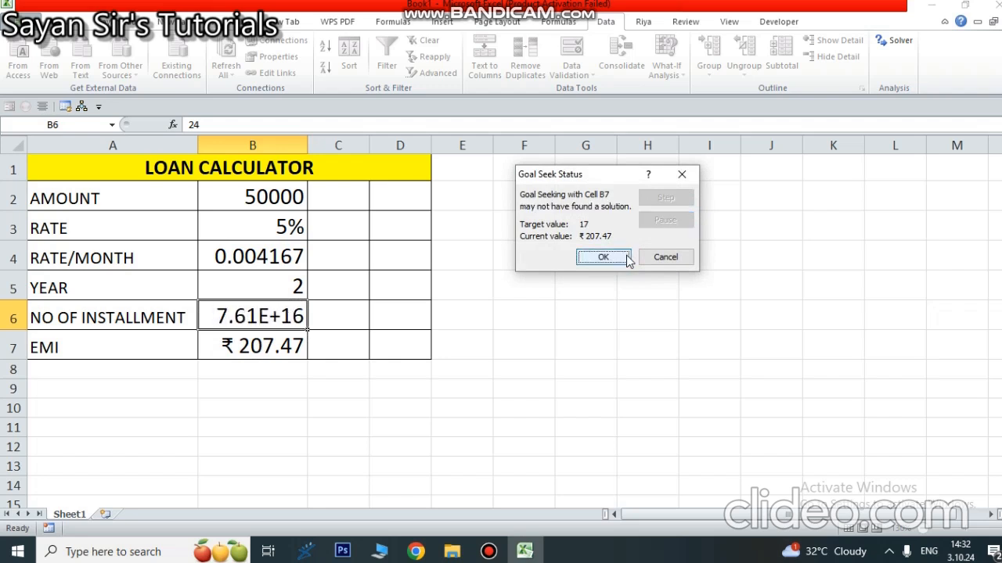
left_click(648, 257)
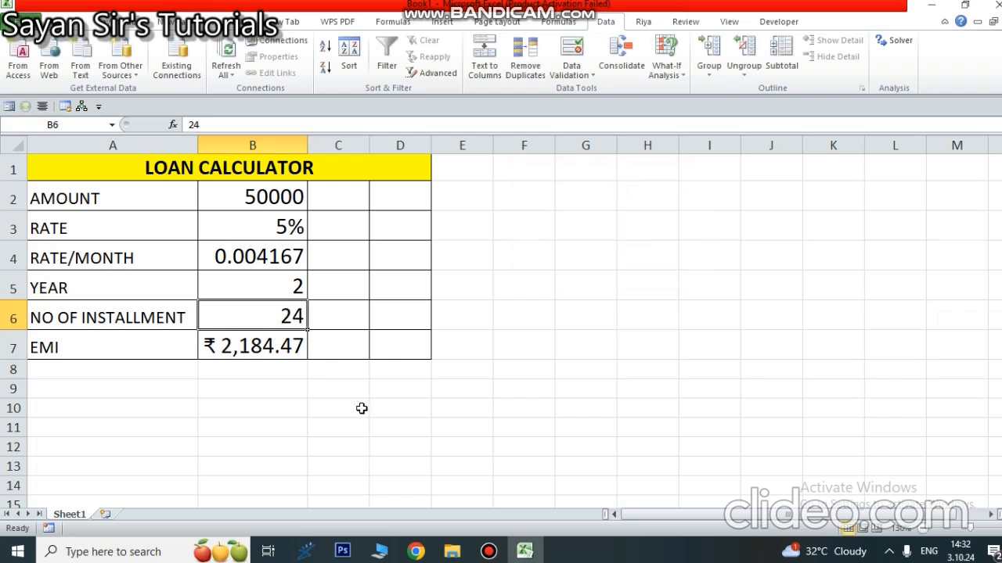
Repeat Goal Seek for a target of 17 in B7, trying B7 and then B6 as the changing cell, and restore the original values
left_click(664, 56)
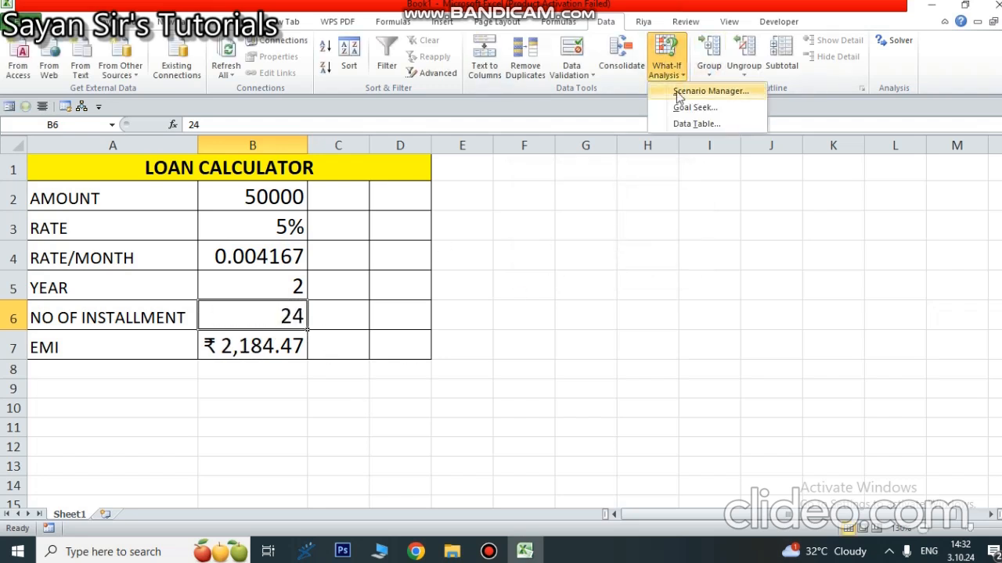
left_click(682, 109)
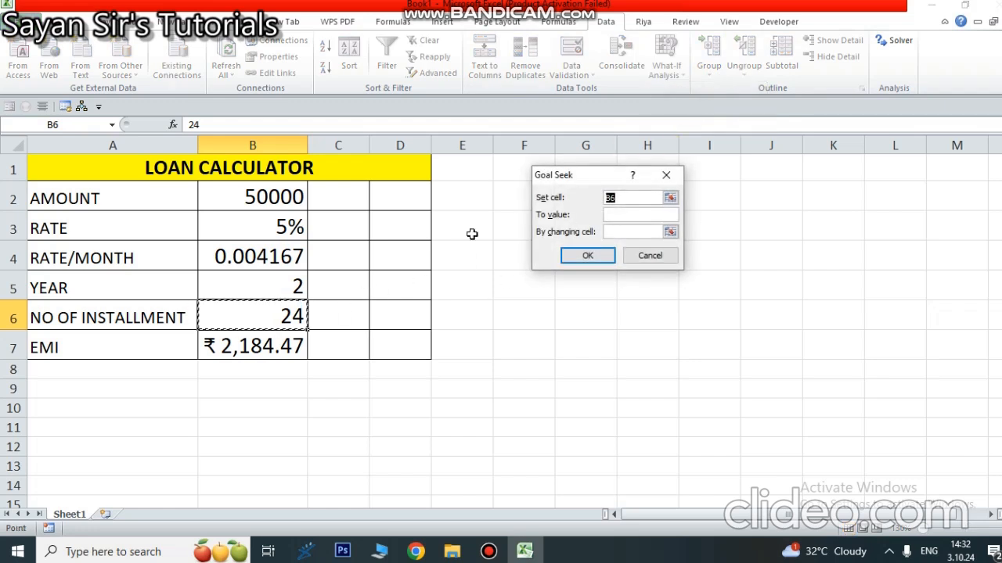
left_click(266, 345)
left_click(620, 214)
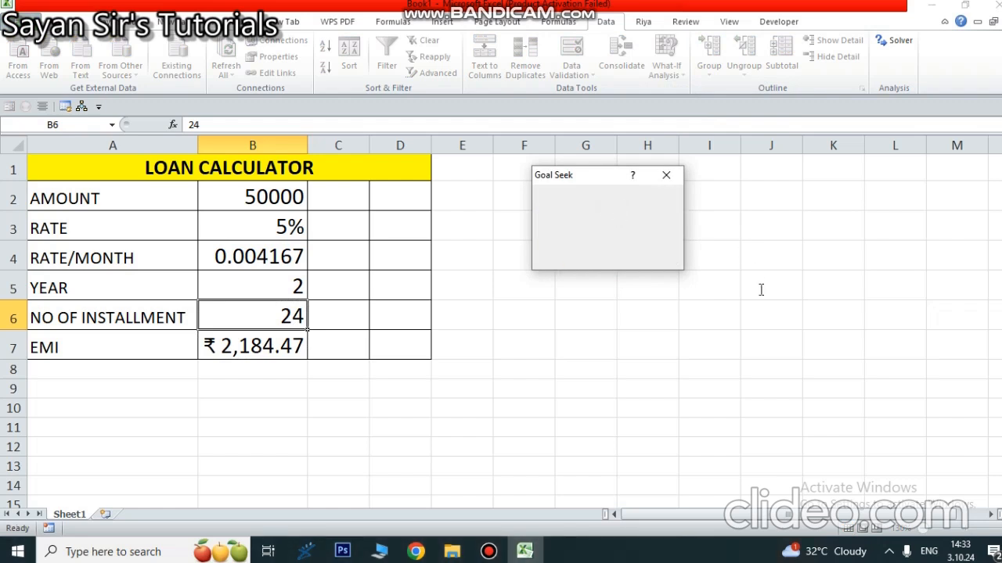
left_click(602, 179)
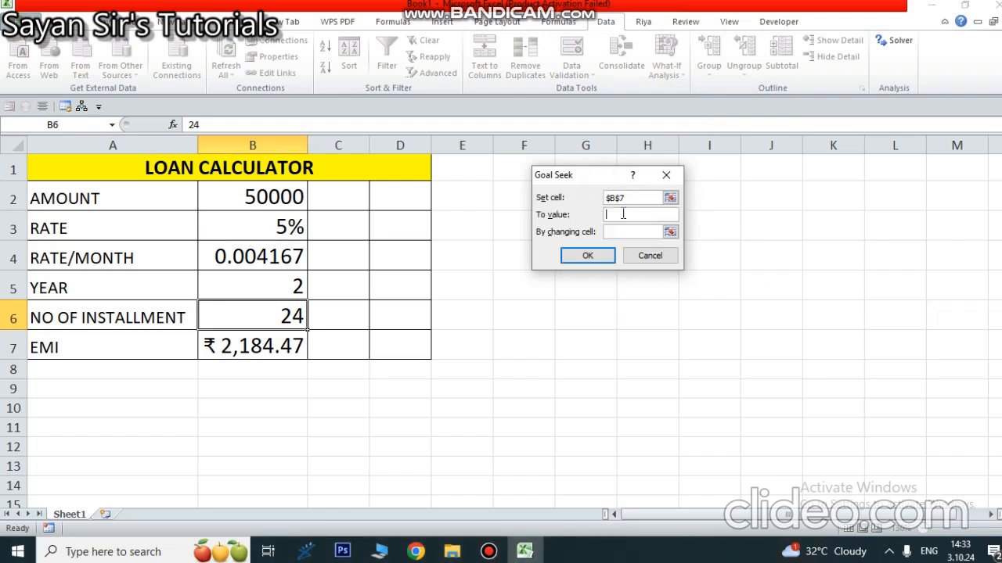
type("17")
left_click(277, 347)
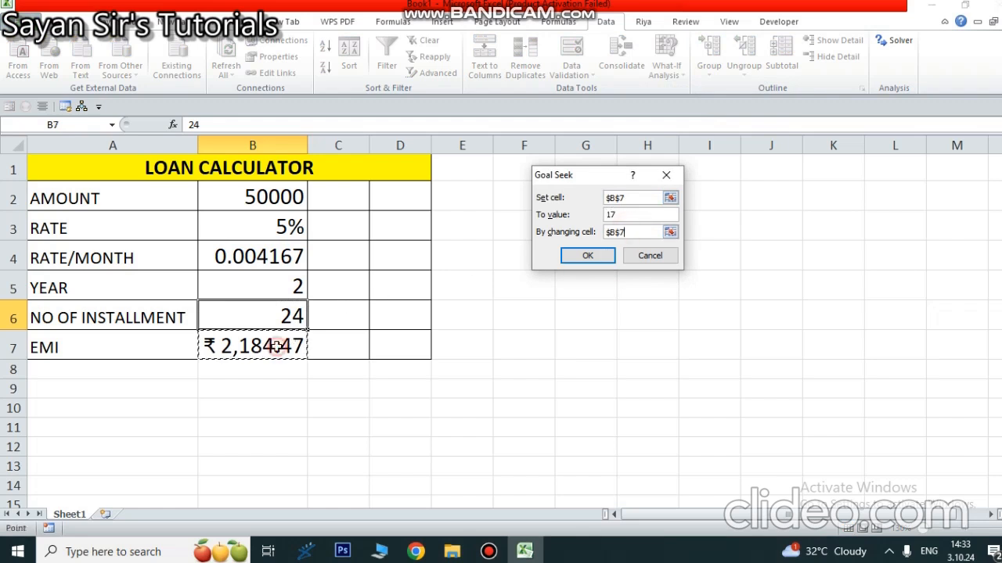
left_click(588, 256)
key("Return")
key("BackSpace")
left_click(283, 318)
left_click(595, 258)
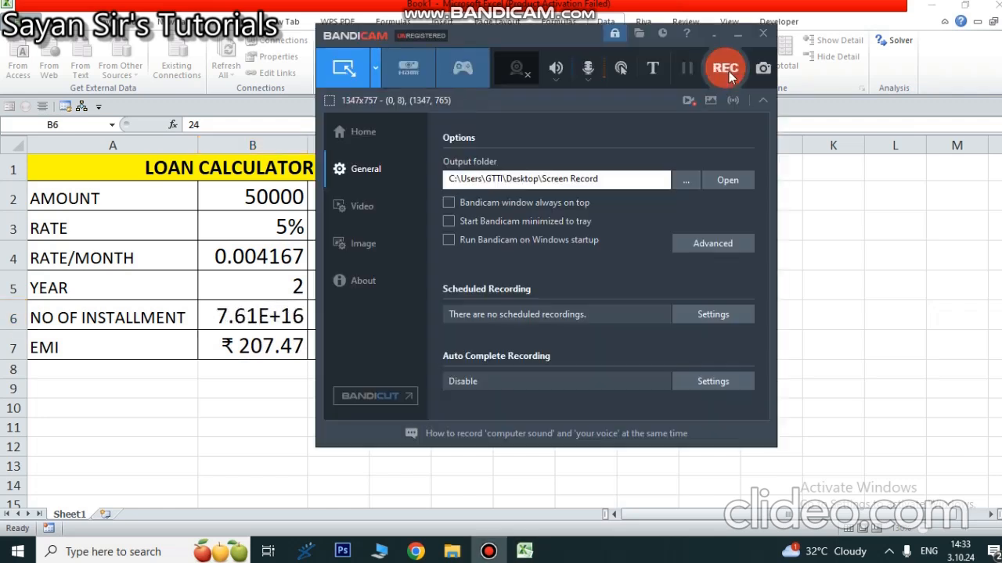
left_click(728, 72)
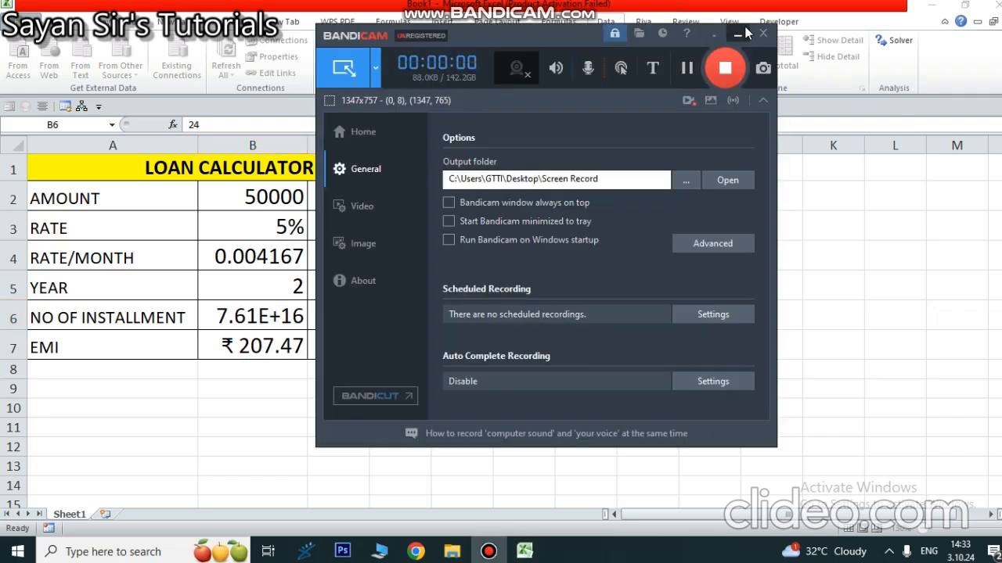
left_click(737, 34)
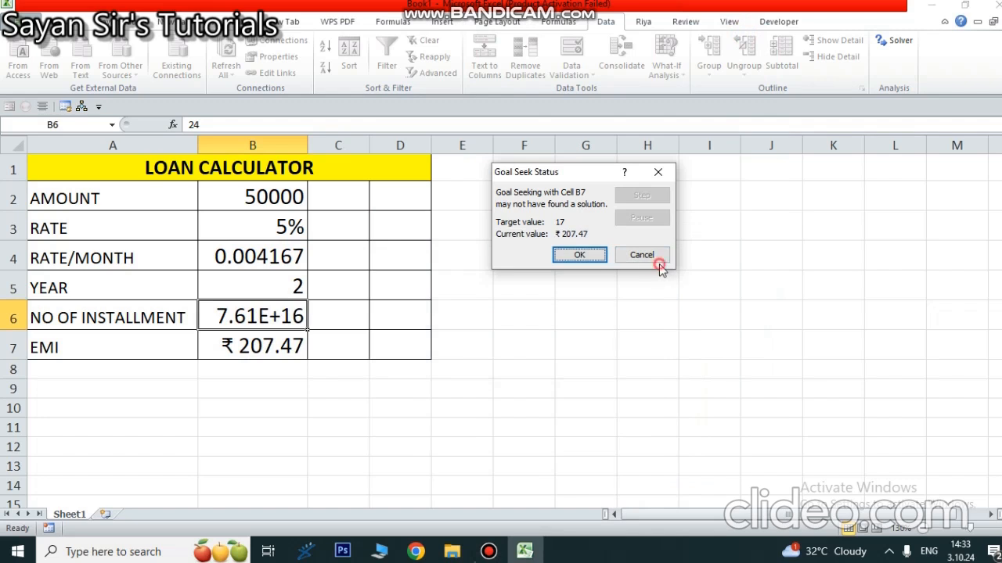
left_click(647, 256)
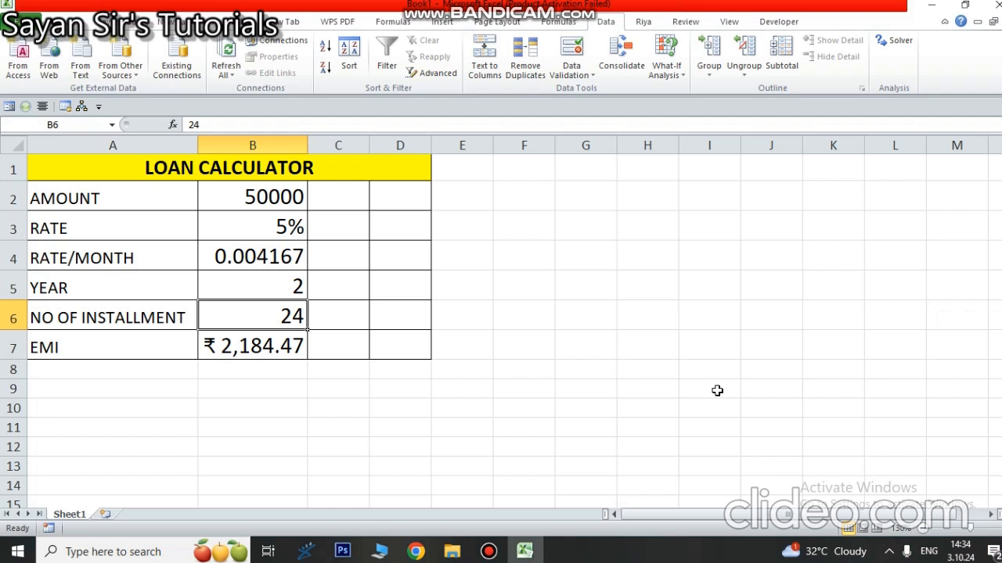
Set the loan's YEAR value in cell B5 to 5
left_click(598, 249)
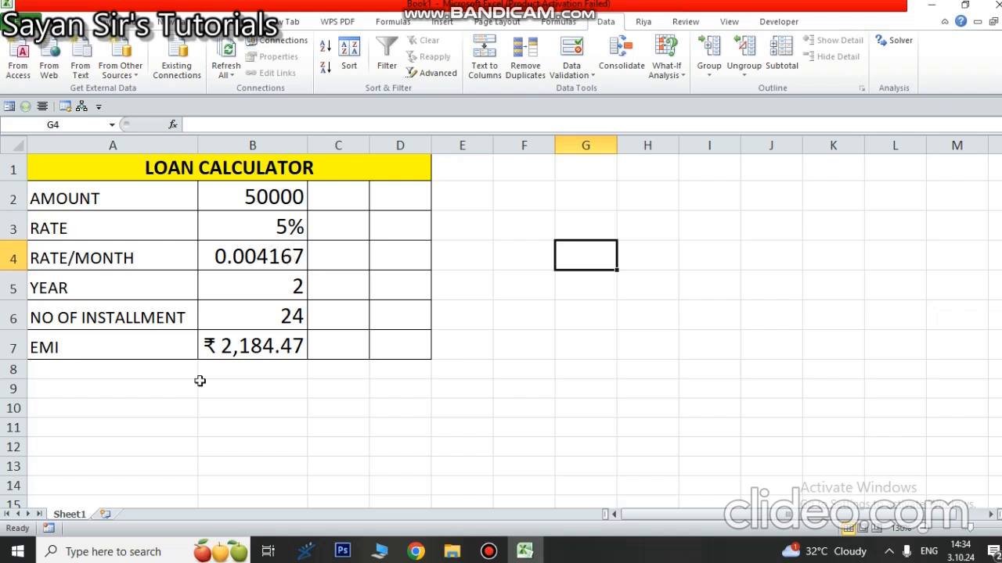
left_click(280, 289)
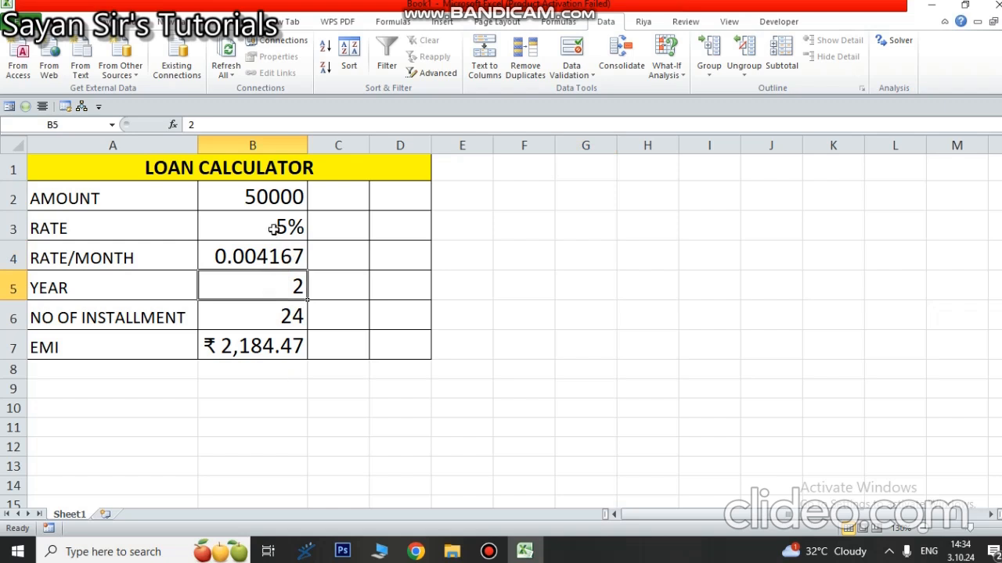
type("5")
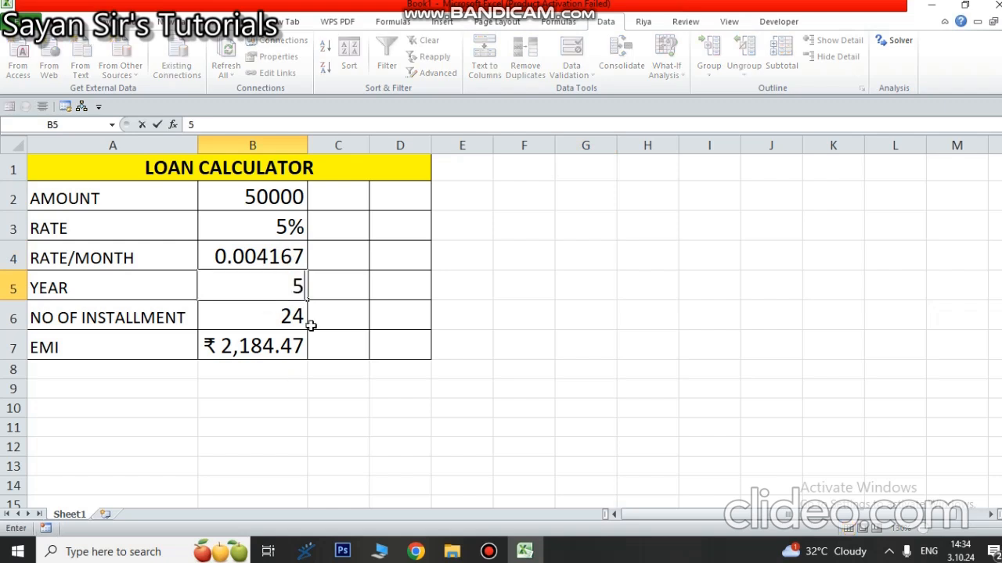
left_click(273, 311)
left_click(292, 287)
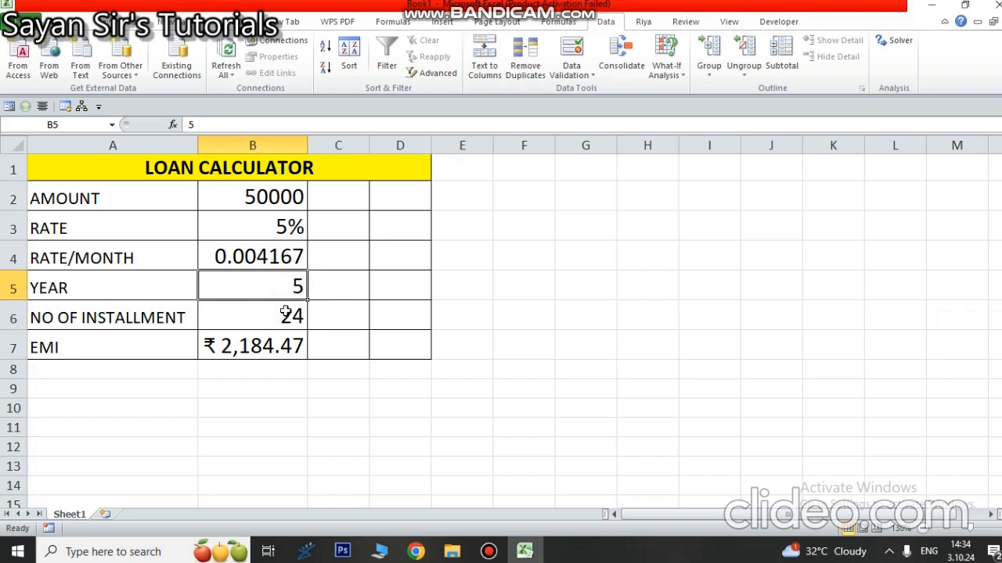
right_click(17, 291)
left_click(70, 420)
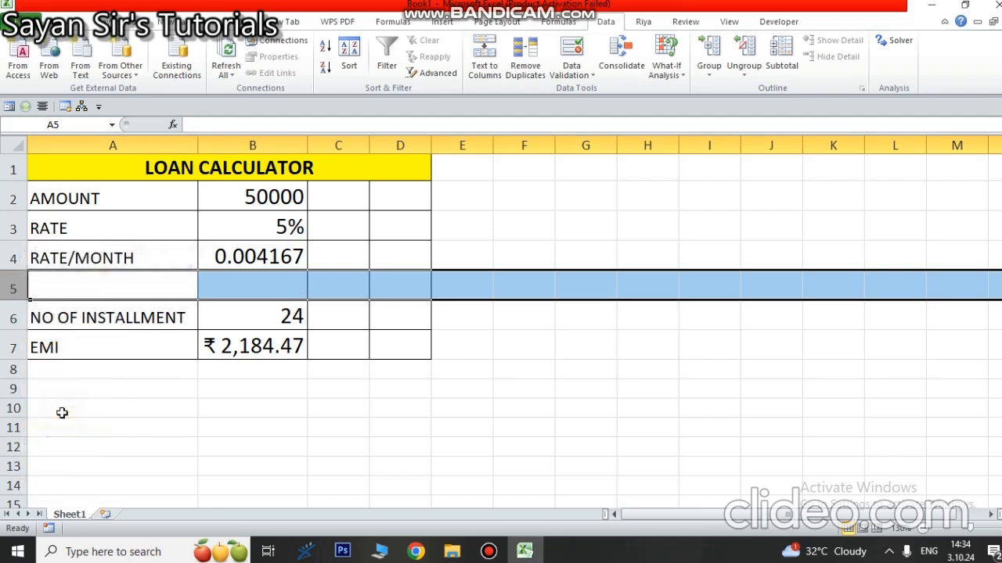
key("ctrl+z")
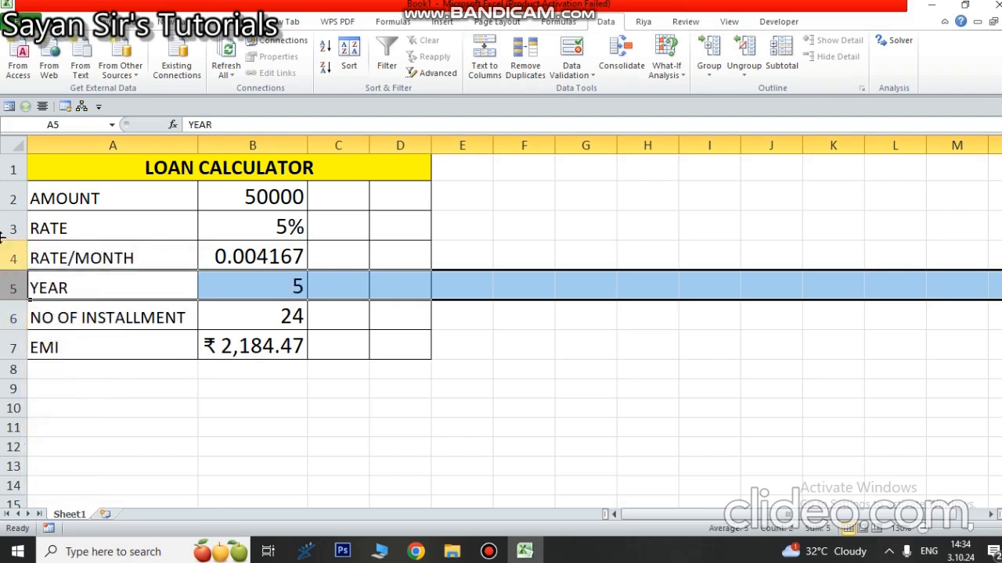
Delete the entire YEAR row (row 5) from the loan calculator
right_click(6, 291)
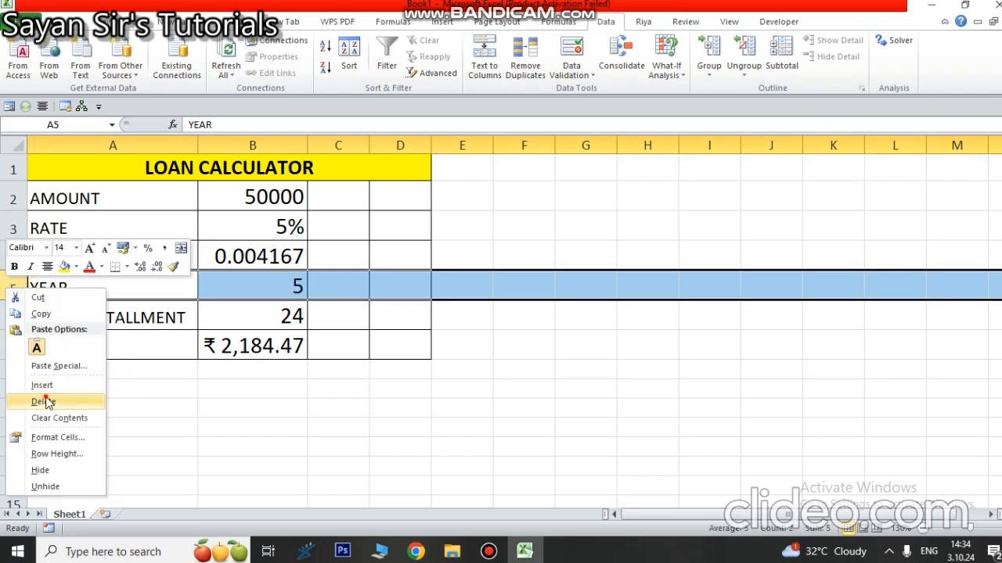
left_click(73, 399)
left_click(131, 374)
Set the number of installments in cell B5 to 10
left_click(291, 288)
type("109")
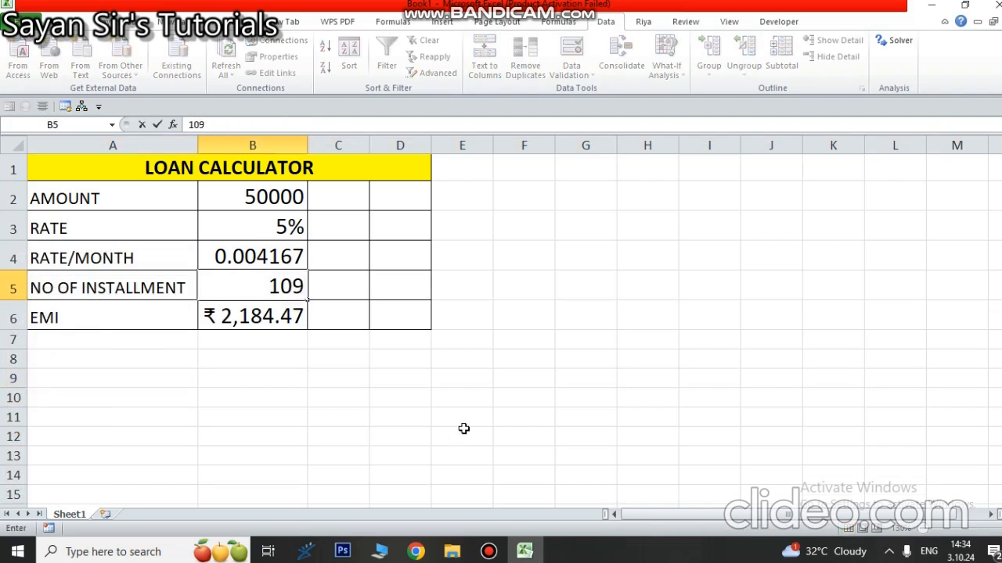
key("BackSpace")
left_click(576, 361)
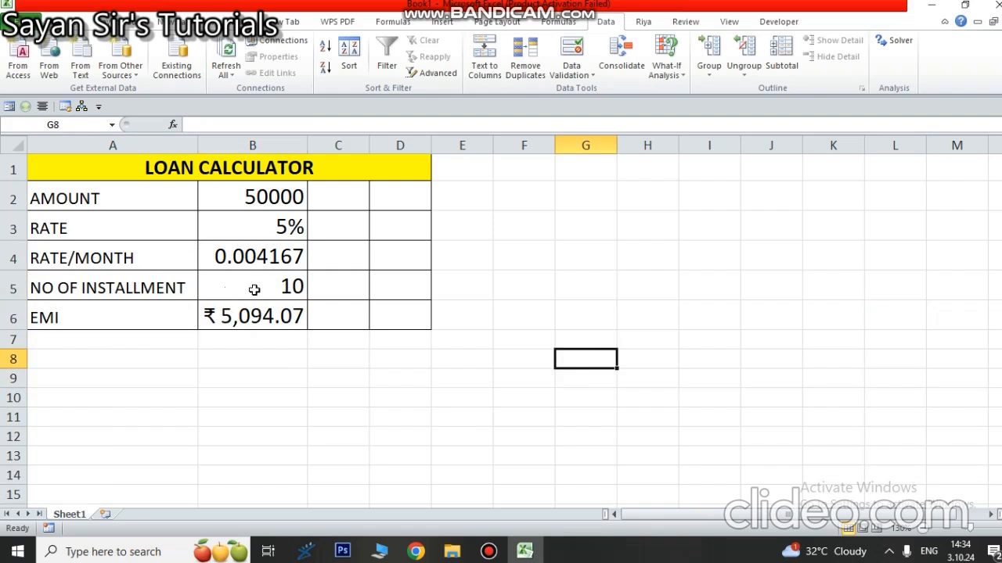
Set the interest rate in cell B3 to 1%
left_click(268, 232)
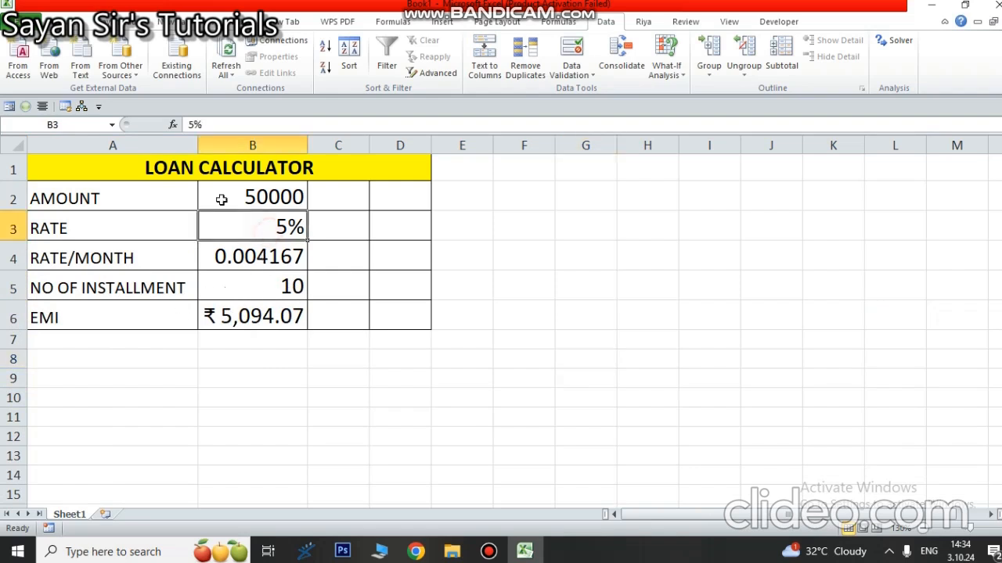
left_click(197, 125)
key("BackSpace")
type("1")
left_click(411, 246)
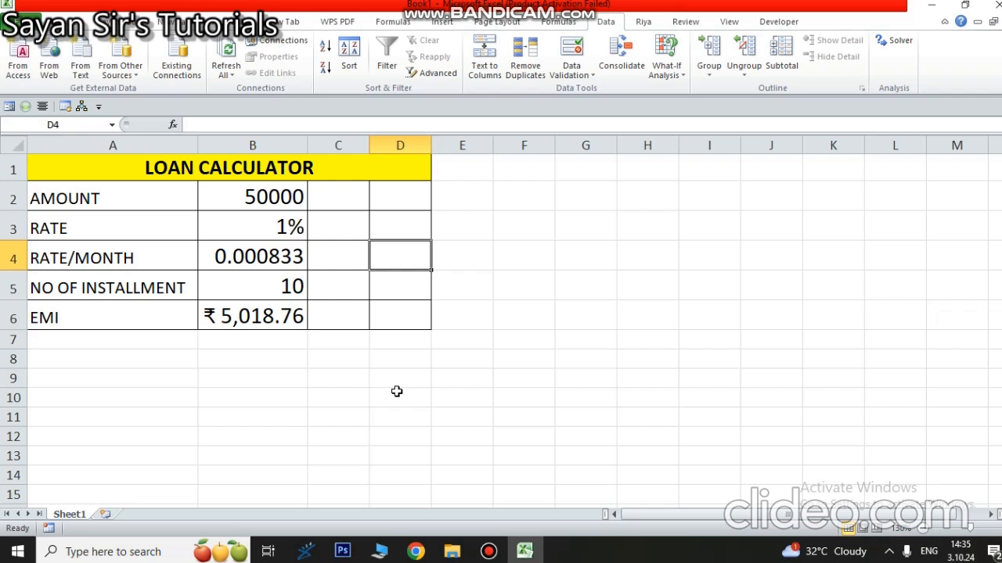
Merge and center cells G3:J3 beside the loan calculator
left_click_drag(669, 315, 576, 283)
left_click(570, 226)
left_click_drag(570, 225, 798, 220)
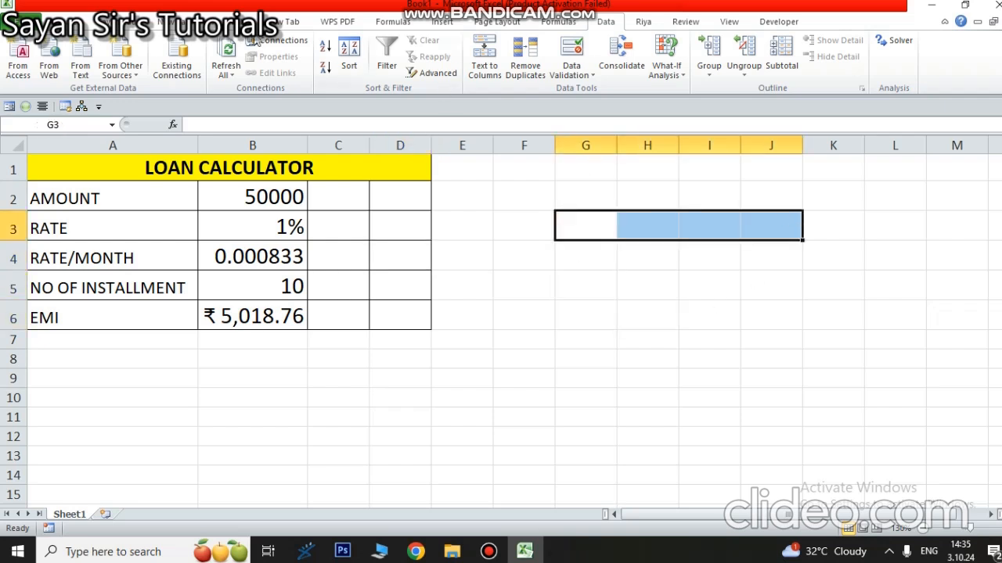
left_click(84, 22)
left_click(417, 67)
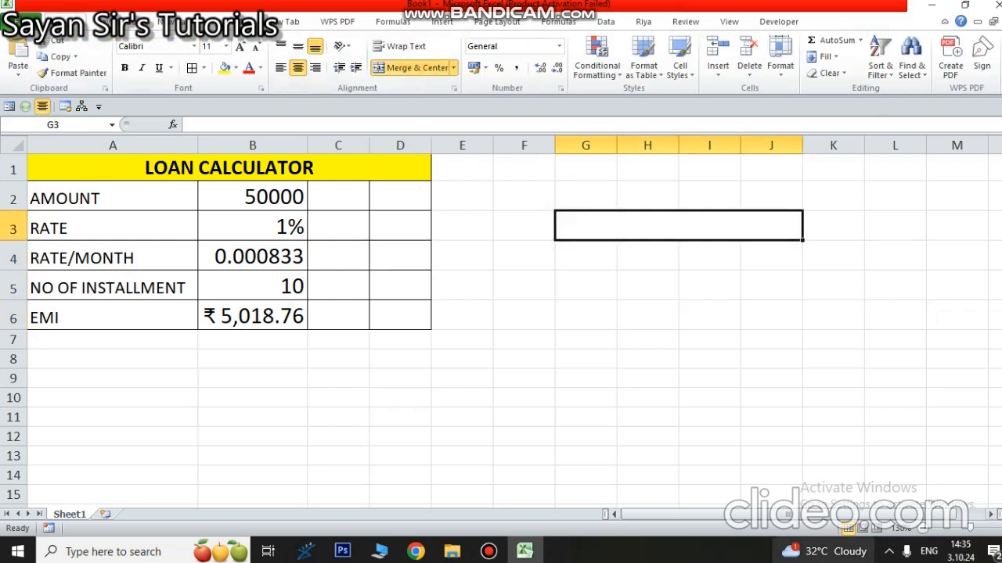
type("set")
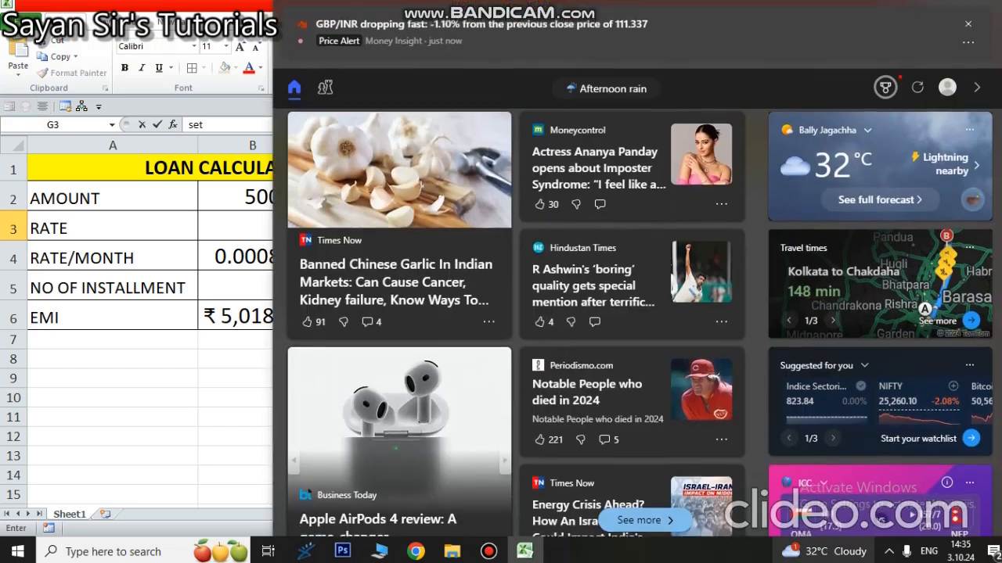
left_click(113, 417)
left_click(725, 209)
left_click(710, 226)
left_click(394, 127)
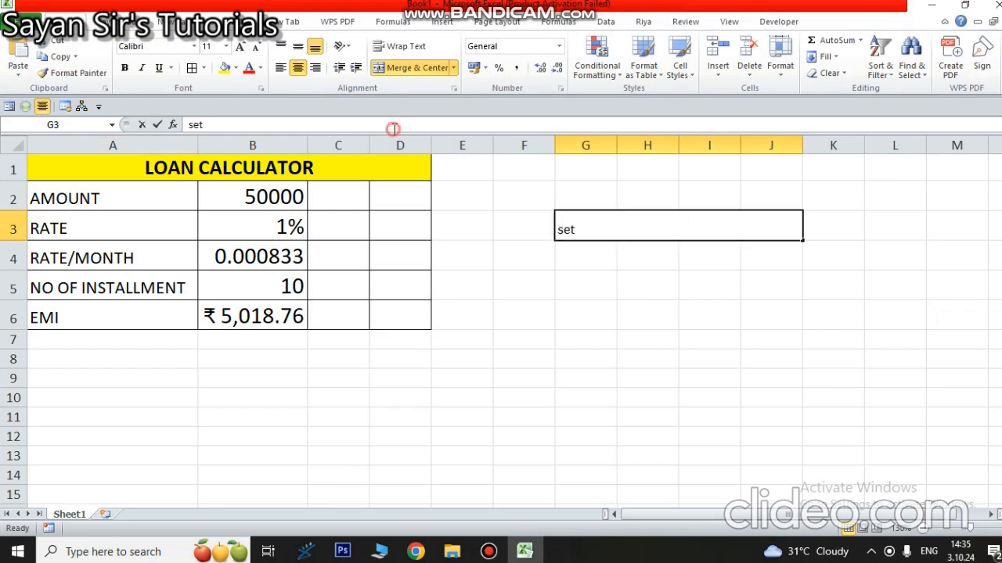
type("emi")
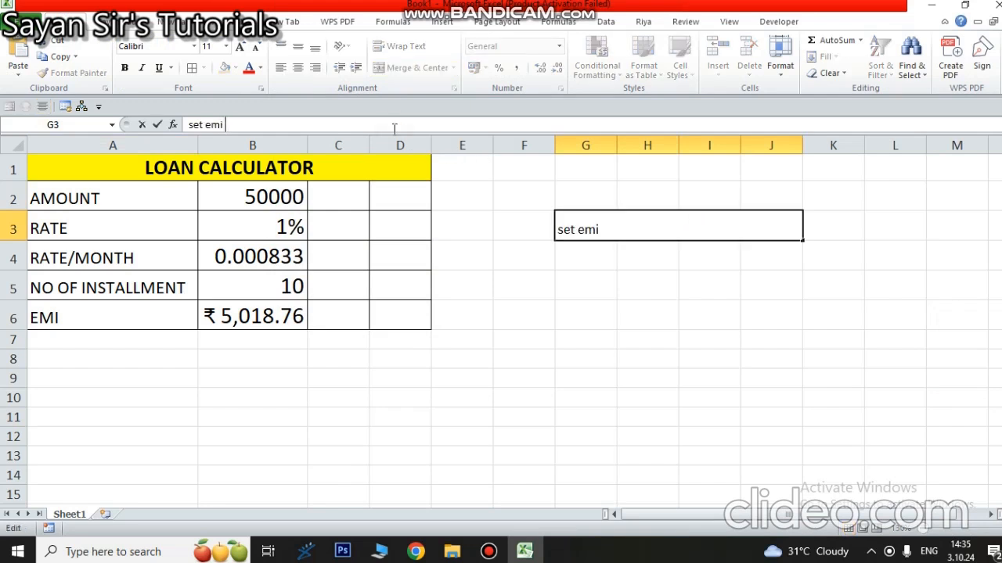
type(" @3")
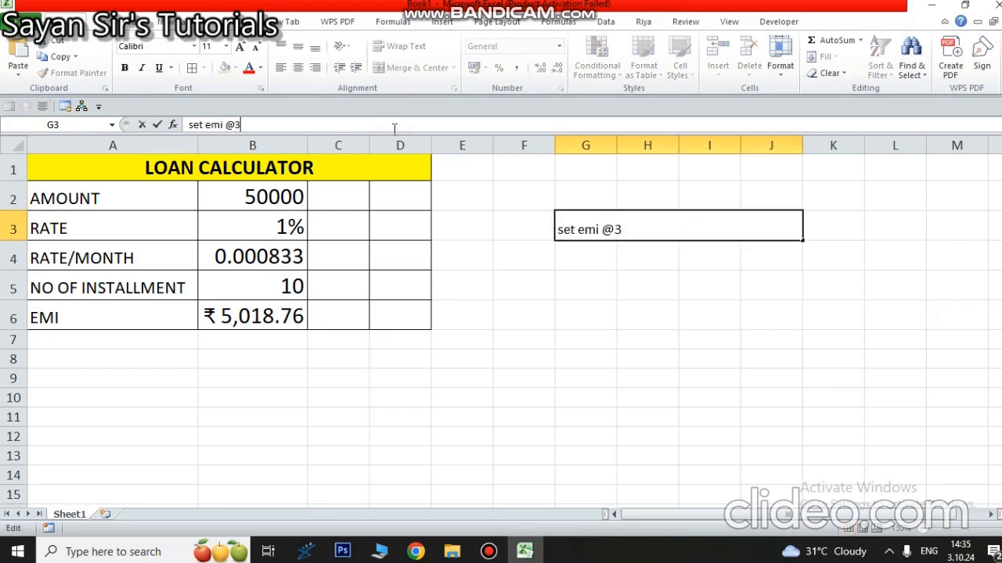
type("500/month")
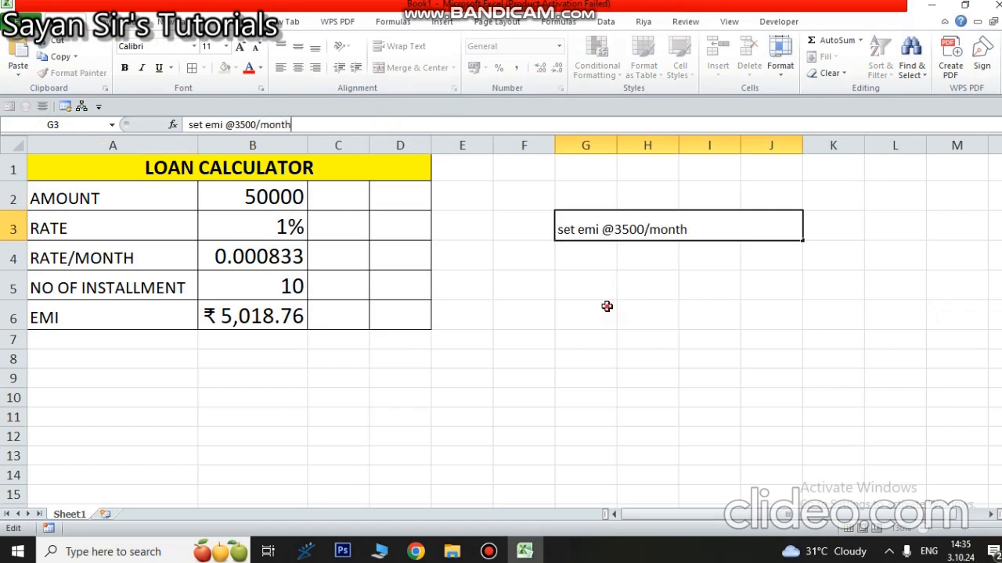
key("Return")
left_click(606, 225)
left_click(297, 67)
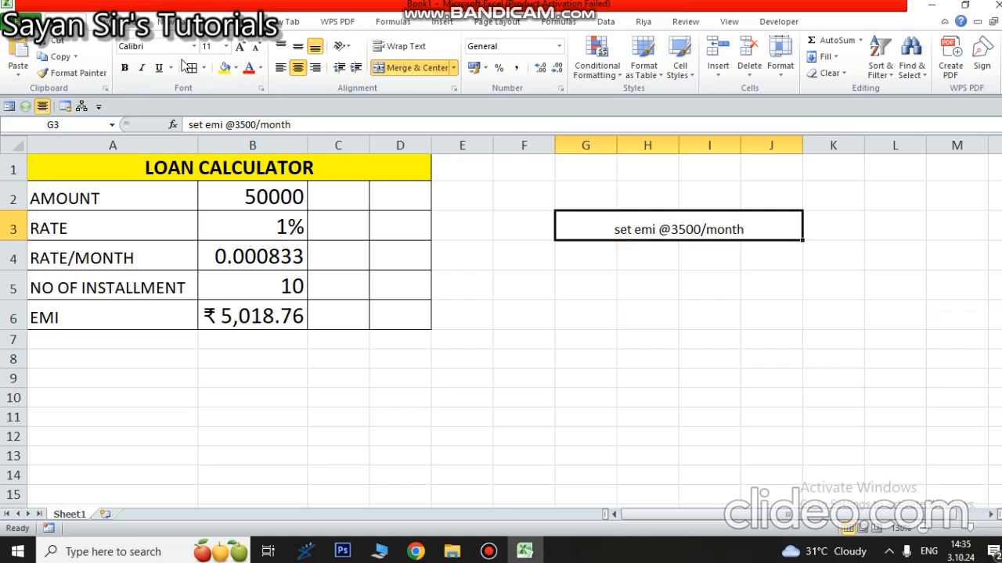
Format the note in merged cell G3:J3 with a yellow fill, size 16 bold text and a red font color
left_click(225, 67)
left_click(240, 48)
left_click(240, 48)
left_click(241, 48)
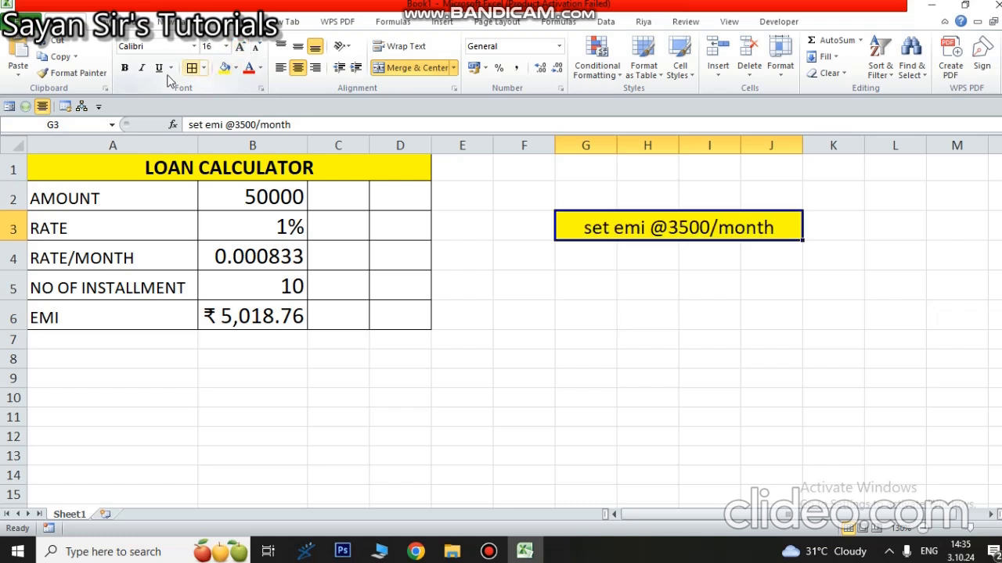
left_click(125, 68)
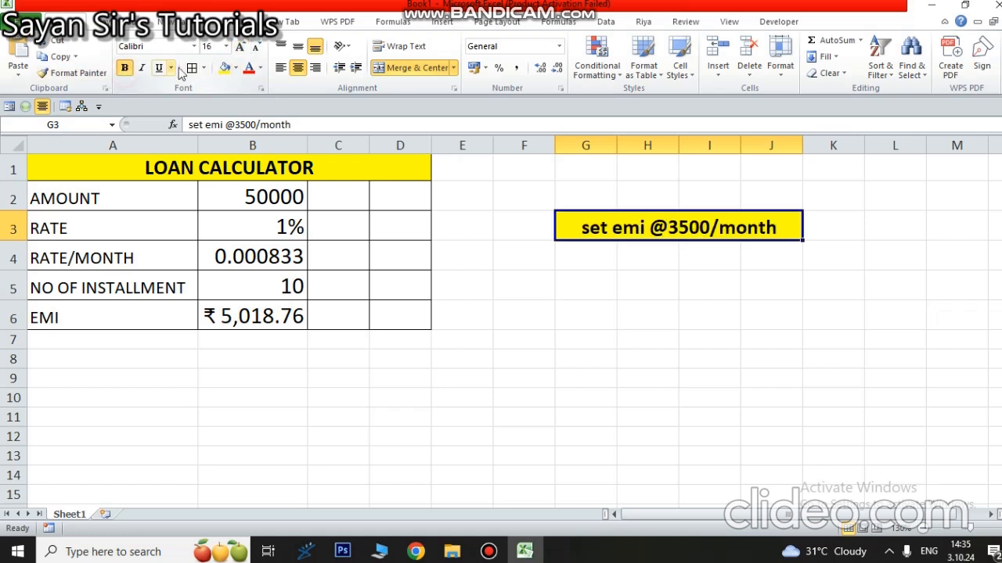
left_click(247, 67)
left_click(656, 292)
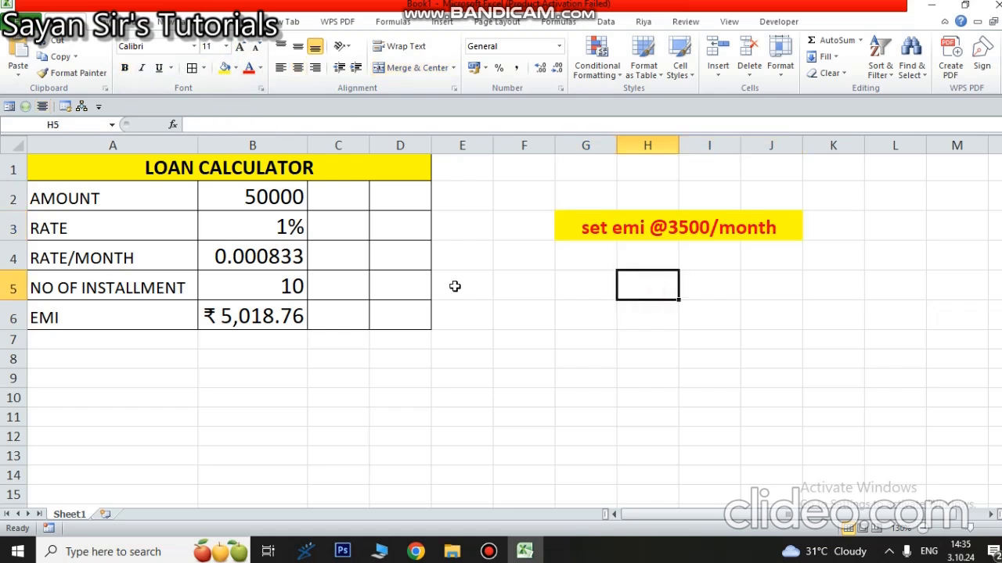
left_click(580, 260)
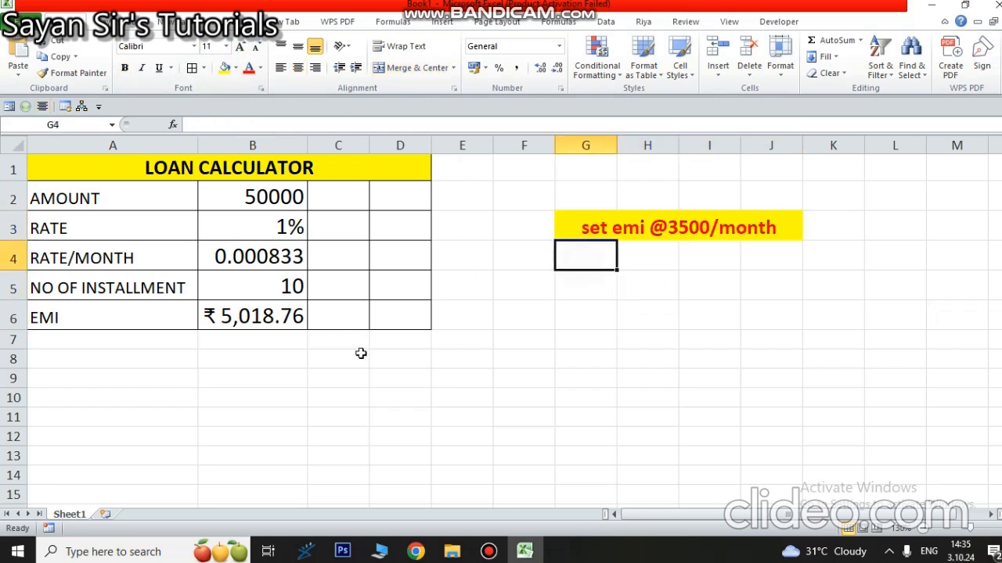
Run Goal Seek to bring the EMI in B6 to 3500 by changing the number of installments in B5
left_click(606, 22)
left_click(665, 69)
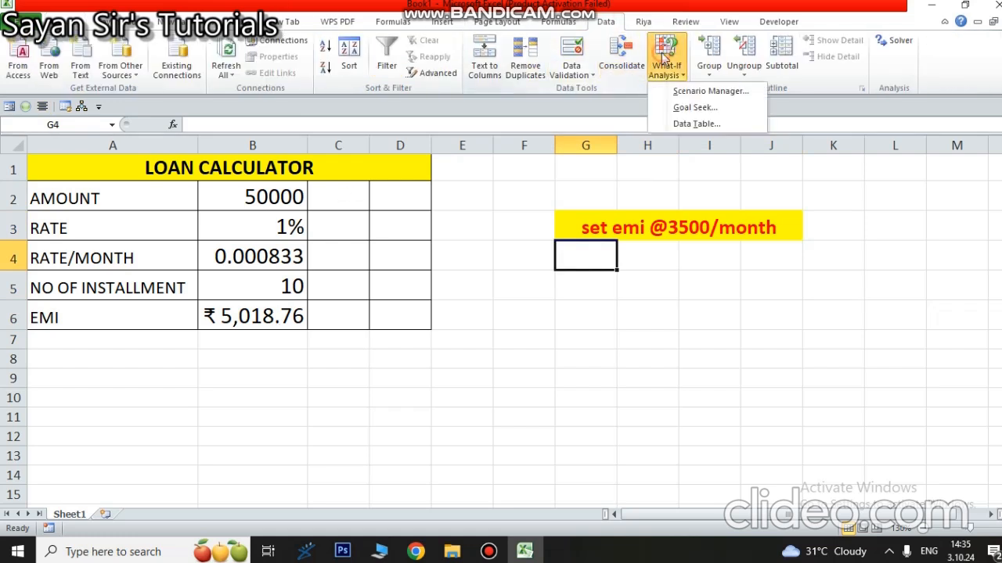
left_click(687, 107)
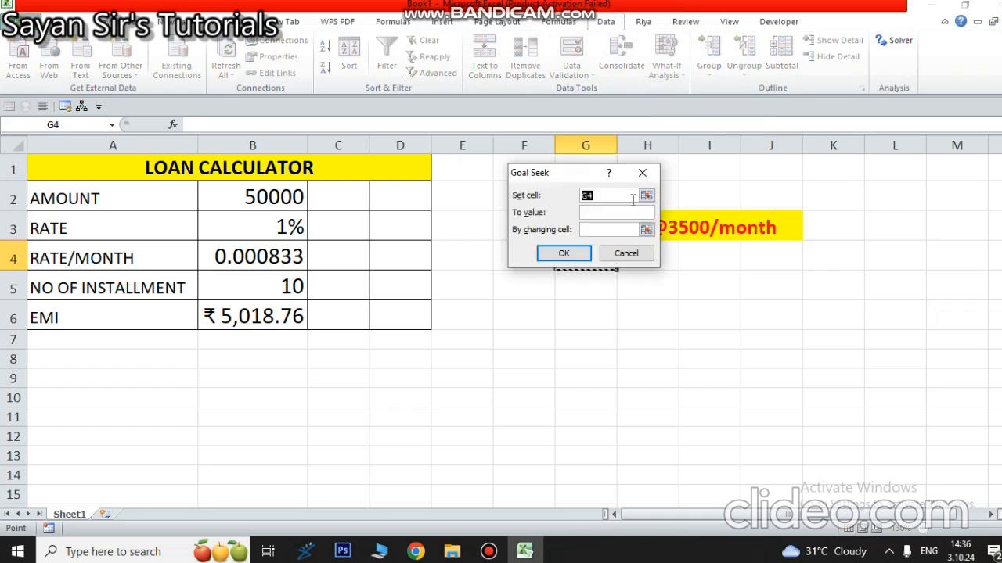
left_click_drag(576, 180, 652, 324)
left_click(260, 321)
left_click(680, 356)
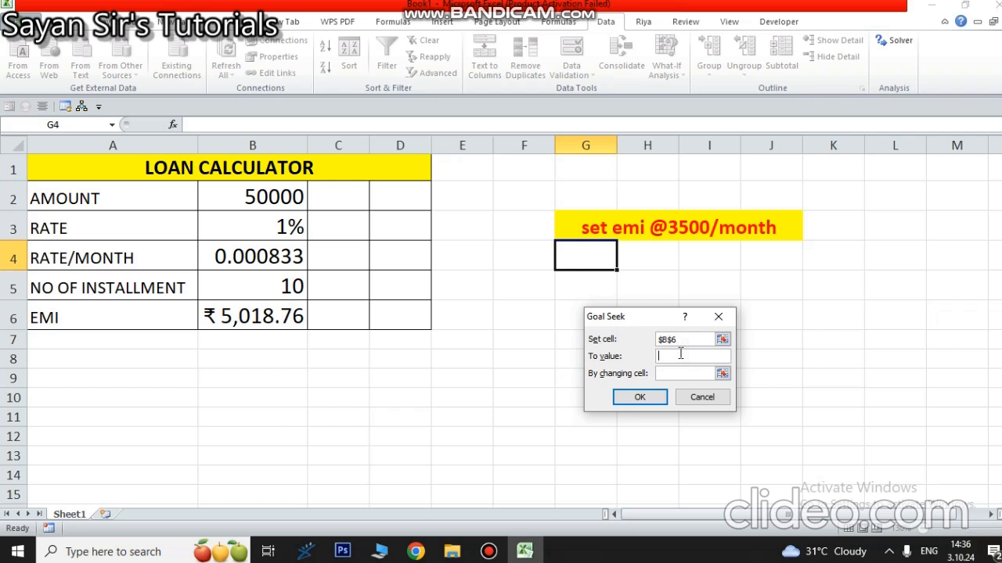
type("3500")
left_click(680, 374)
left_click(222, 292)
left_click(640, 398)
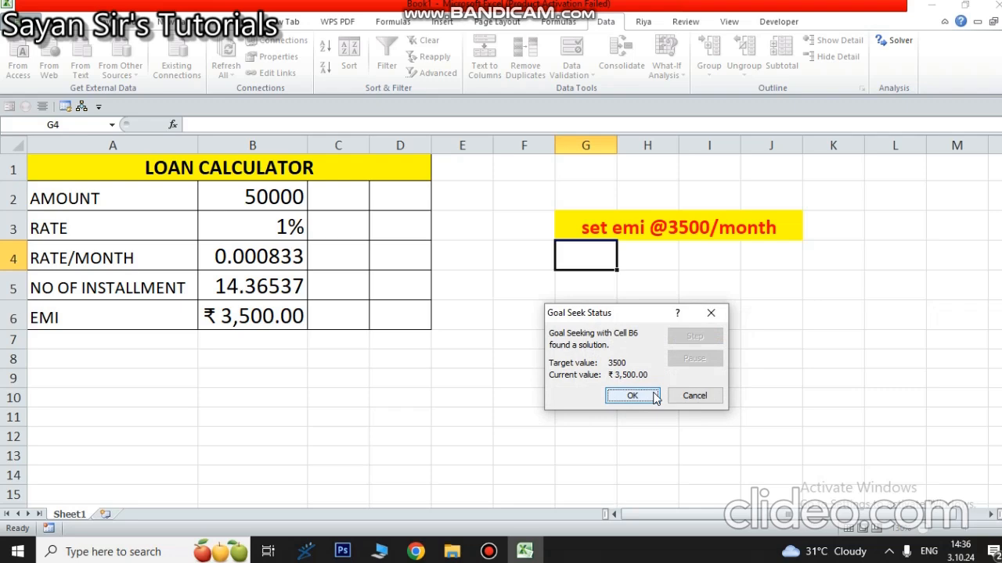
Save a full-screen screenshot to the Desktop as a JPEG named "goal seek", and discard the Goal Seek solution
key("Print")
left_click_drag(0, 0, 1000, 562)
left_click(978, 552)
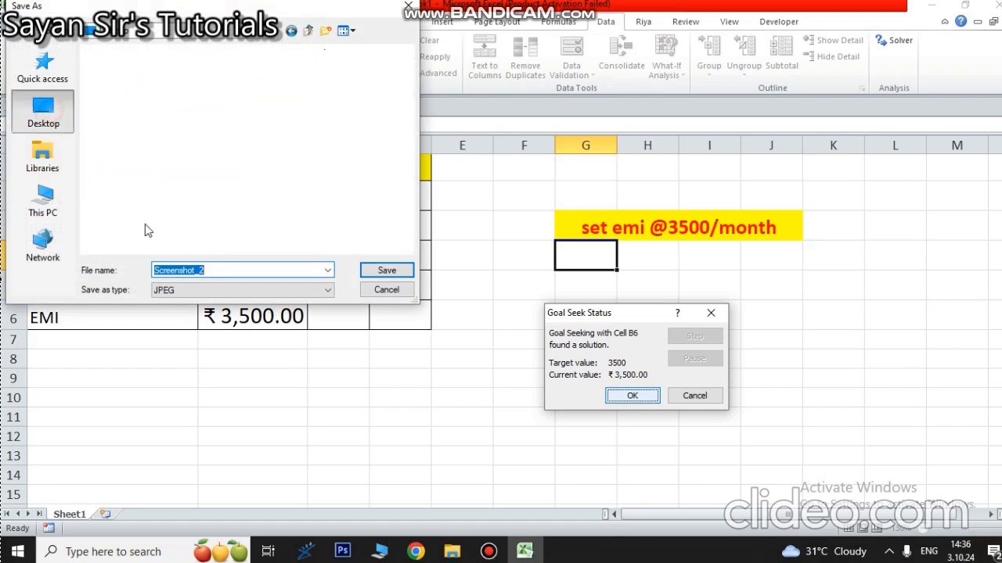
type("go")
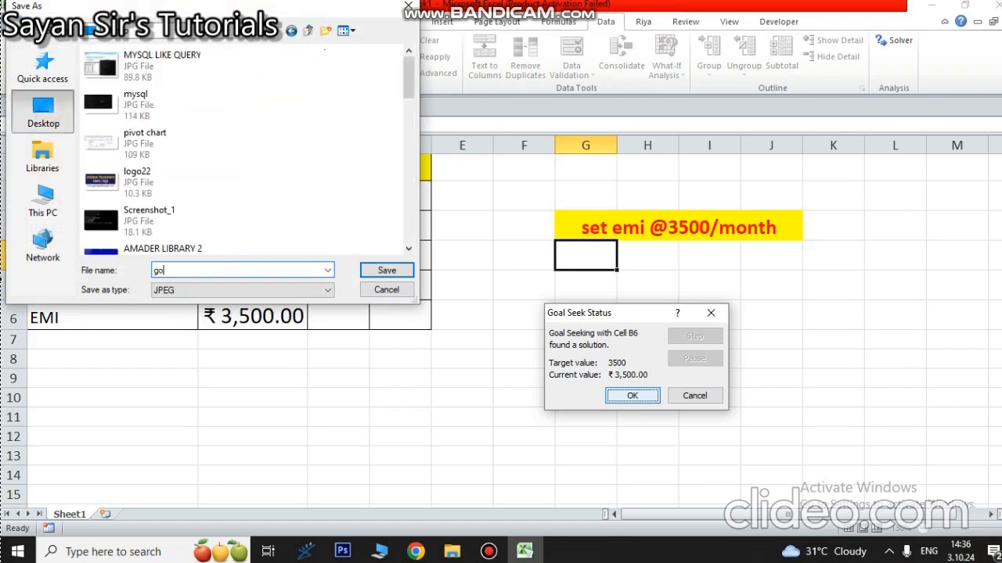
type("al seek")
key("Return")
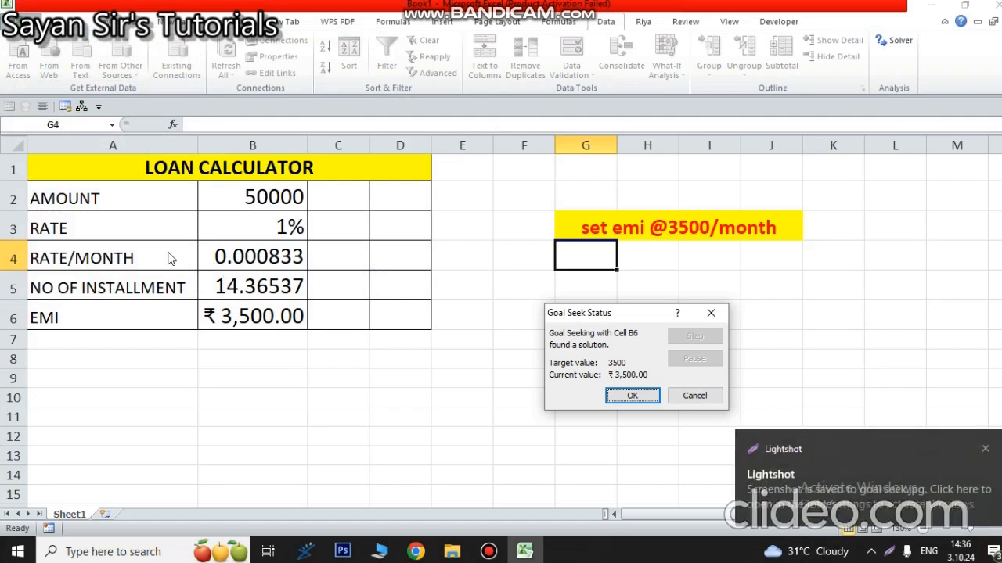
left_click(680, 397)
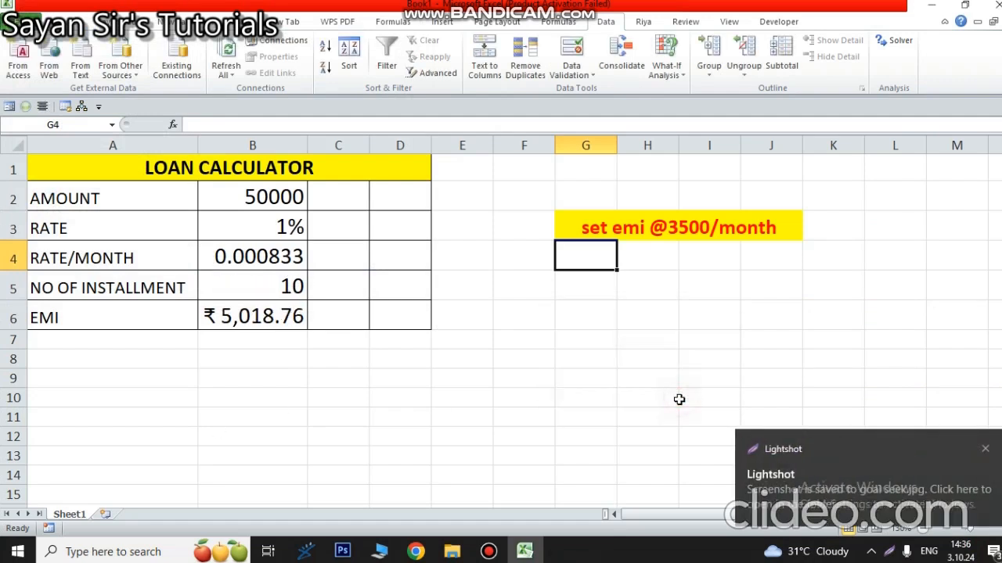
left_click(669, 302)
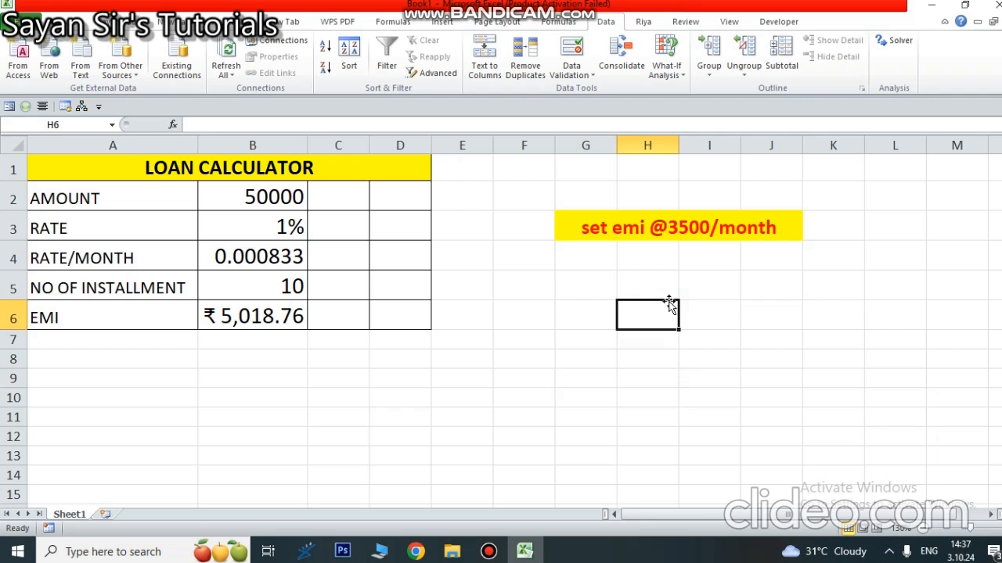
Run Goal Seek to set the EMI in B6 to 4000 by changing installment cell B5, and keep the solution
left_click(269, 287)
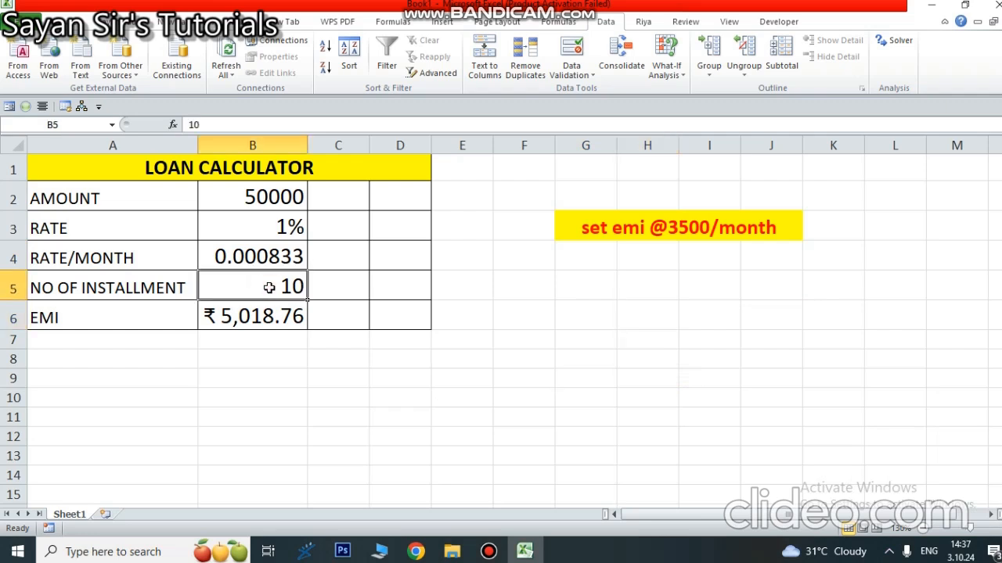
left_click(285, 323)
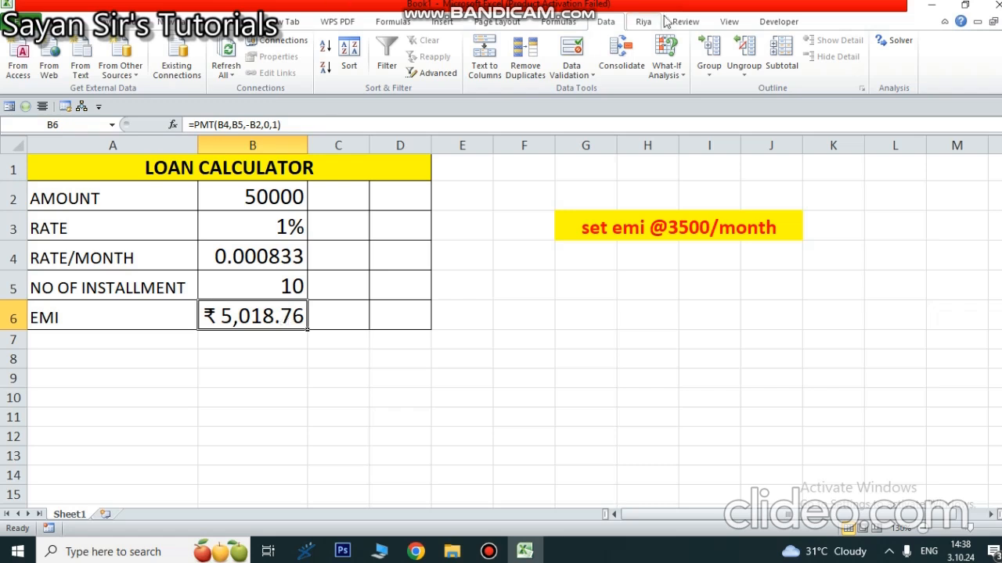
left_click(666, 55)
left_click(679, 107)
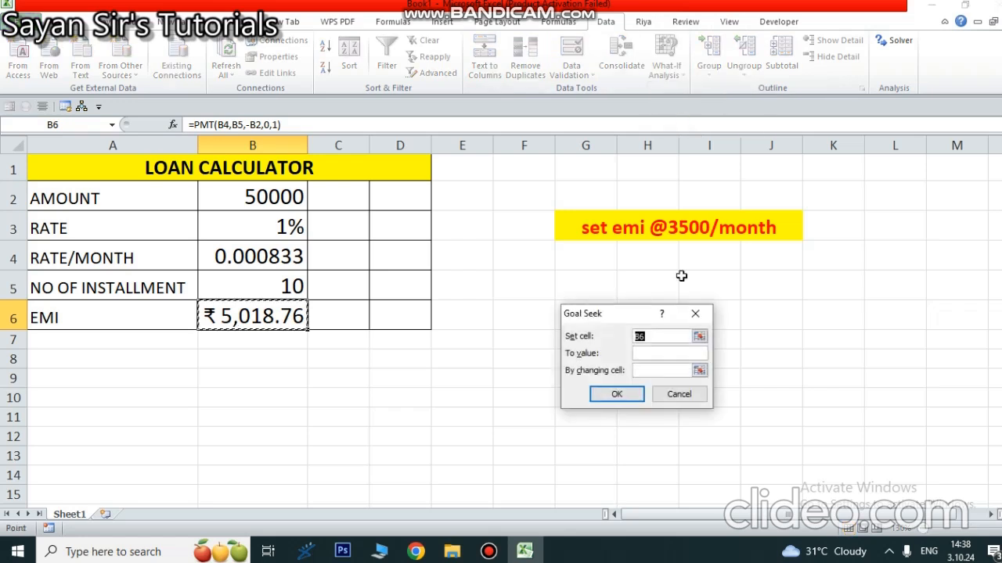
left_click(258, 309)
left_click(664, 356)
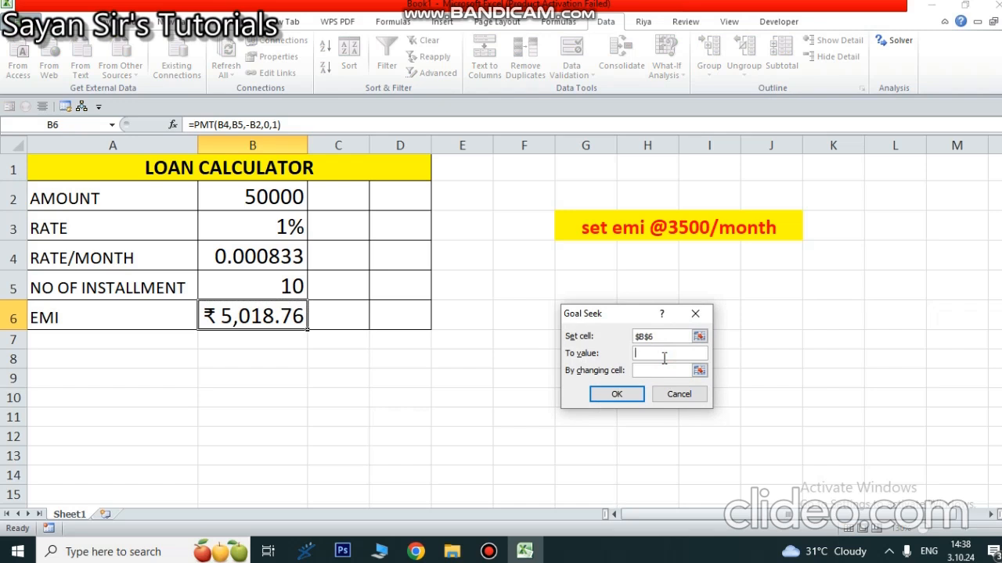
type("4000")
left_click(646, 371)
left_click(647, 369)
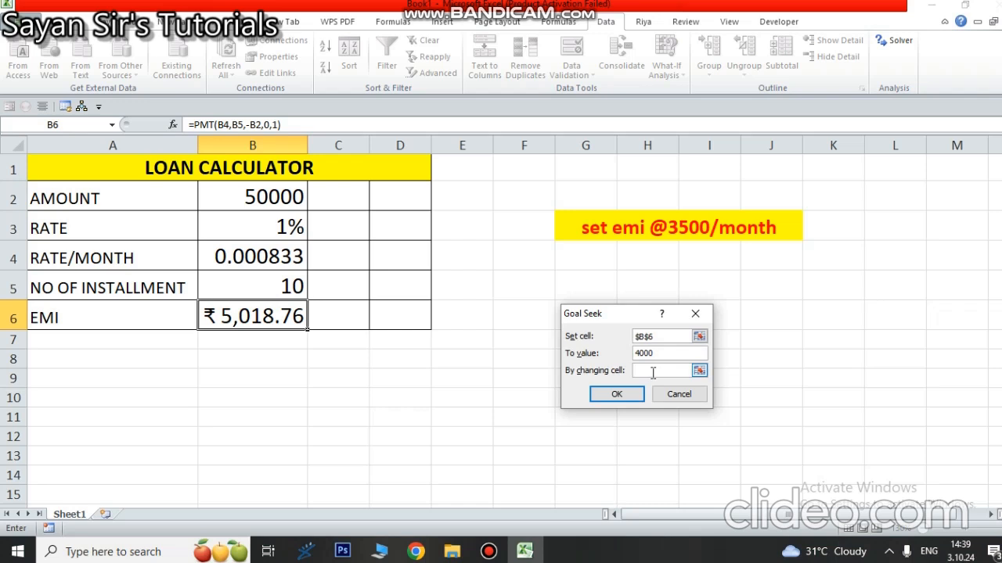
left_click(256, 280)
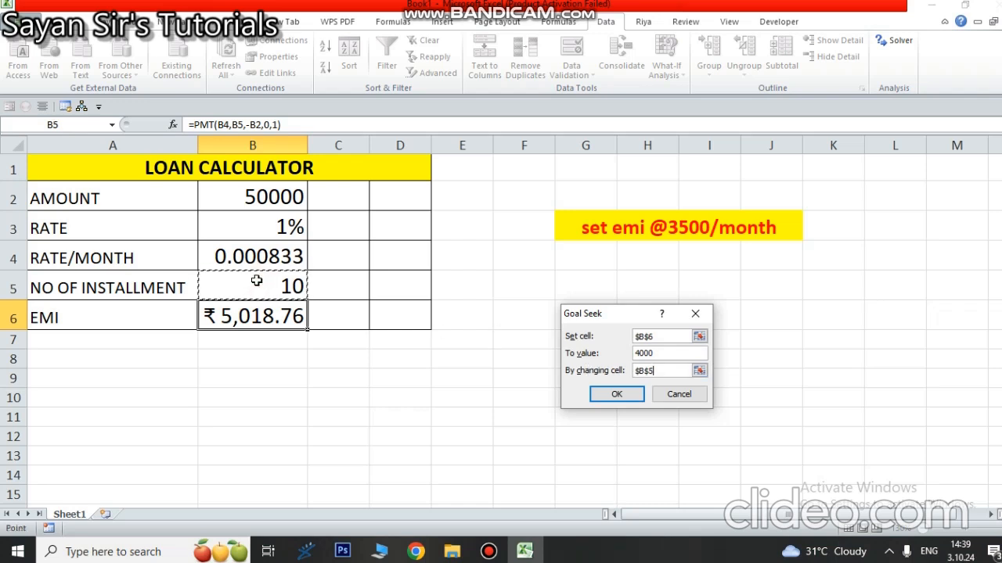
left_click(601, 395)
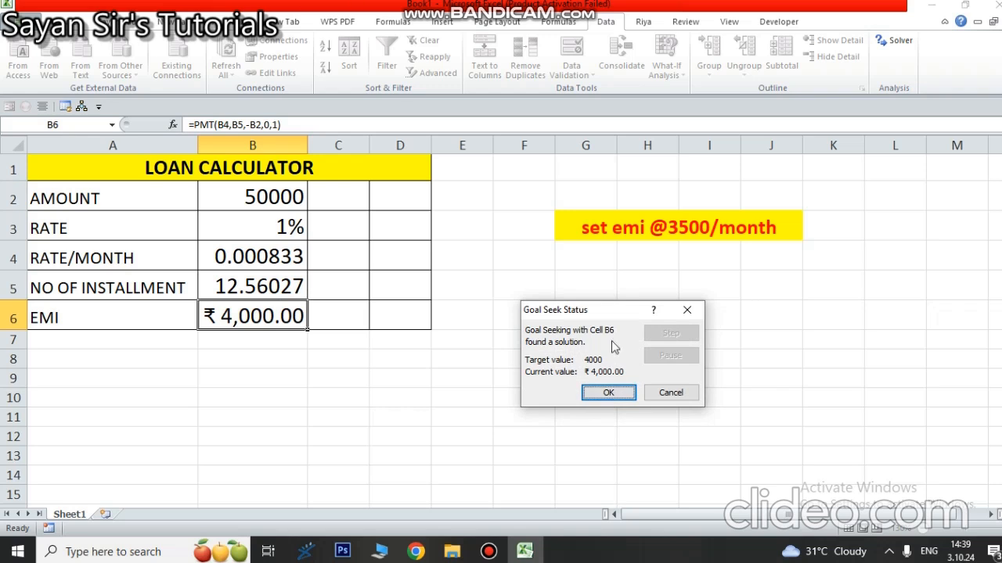
left_click(599, 395)
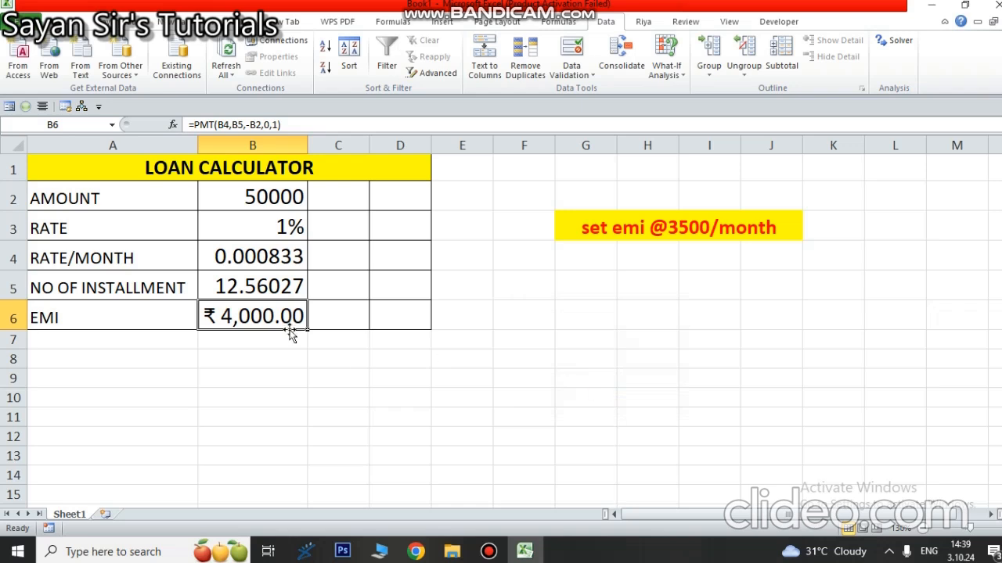
Add all borders around the merged note cell G3:J3
left_click(256, 263)
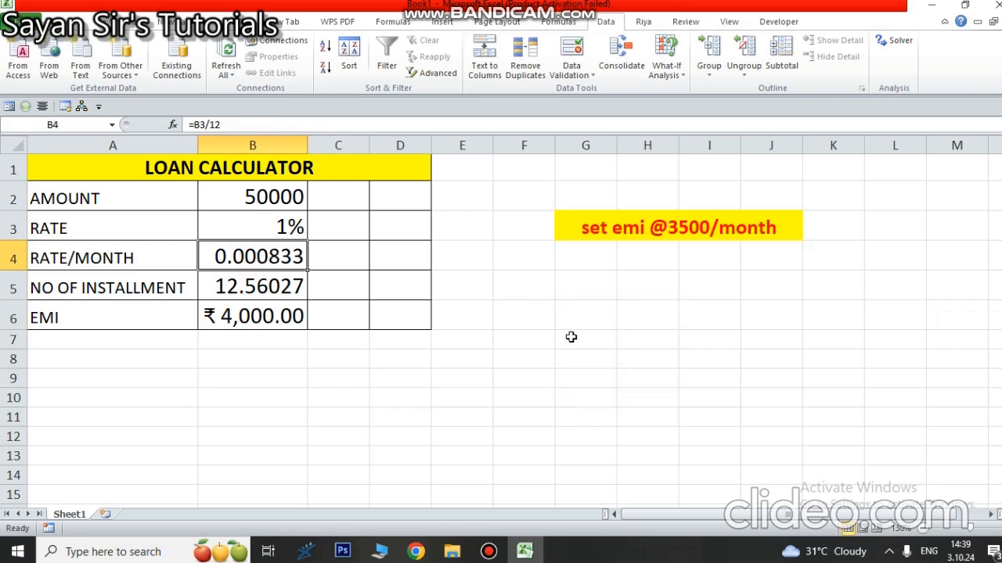
left_click(594, 227)
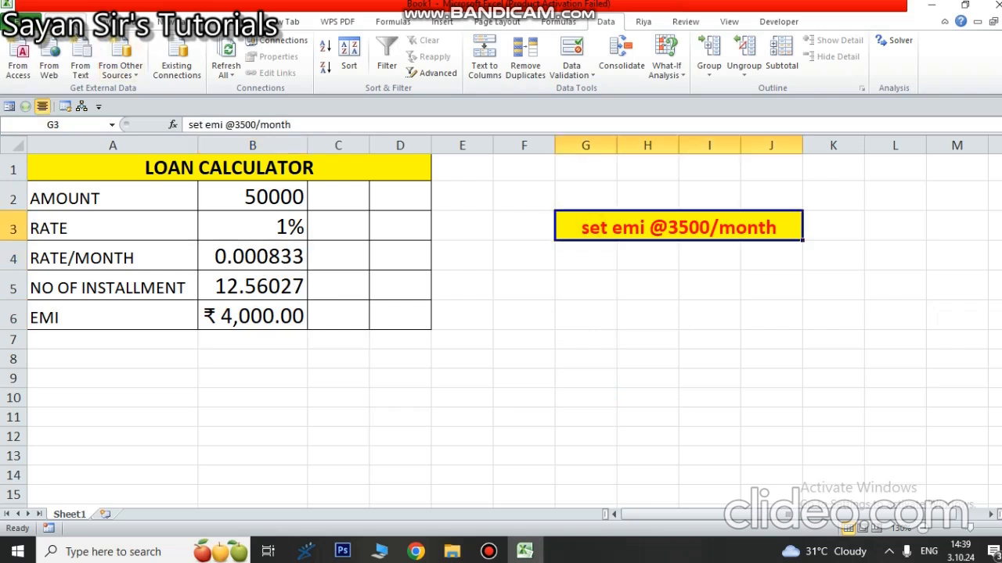
left_click(66, 21)
left_click(190, 70)
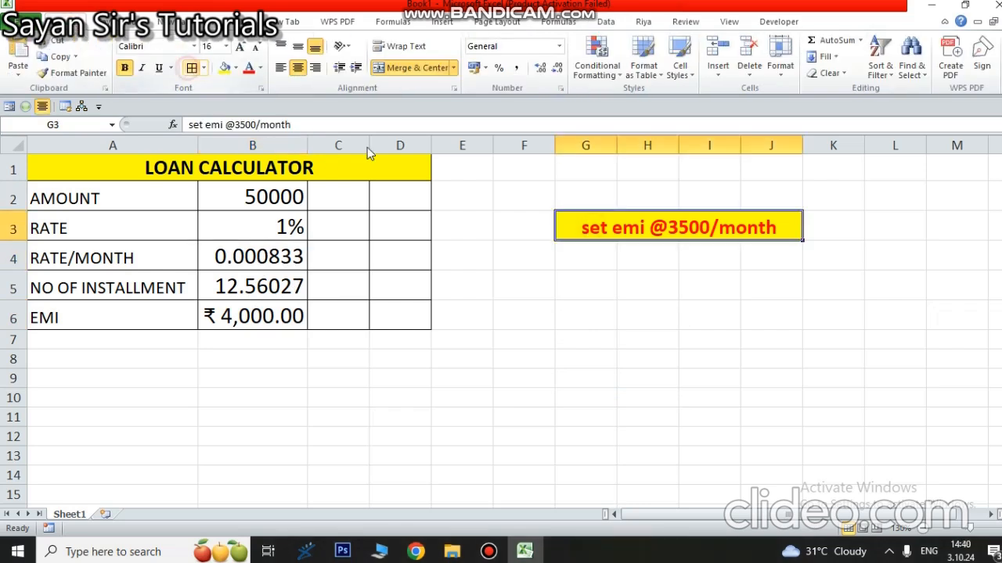
left_click(684, 319)
left_click(628, 319)
left_click(269, 322)
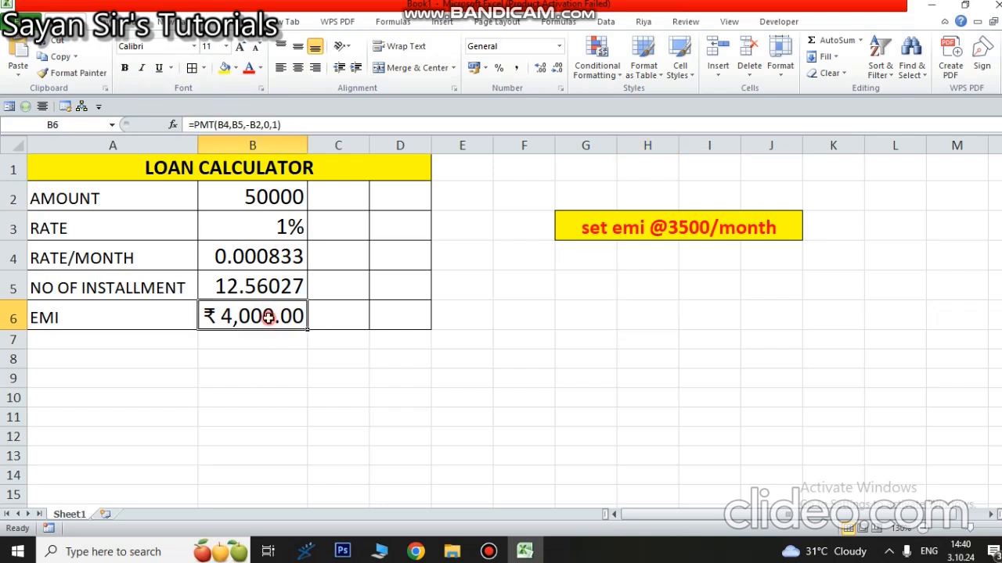
left_click(488, 551)
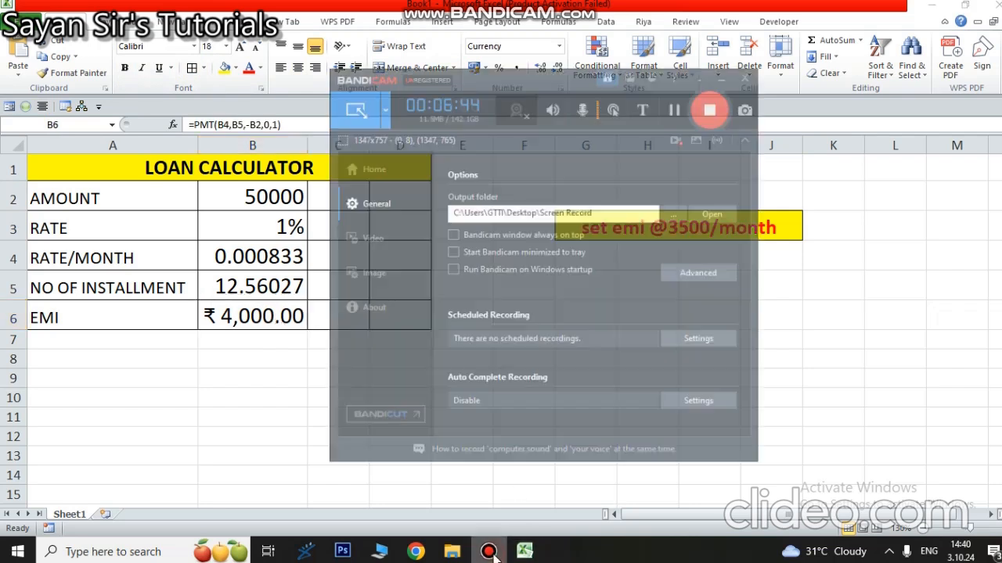
left_click(489, 552)
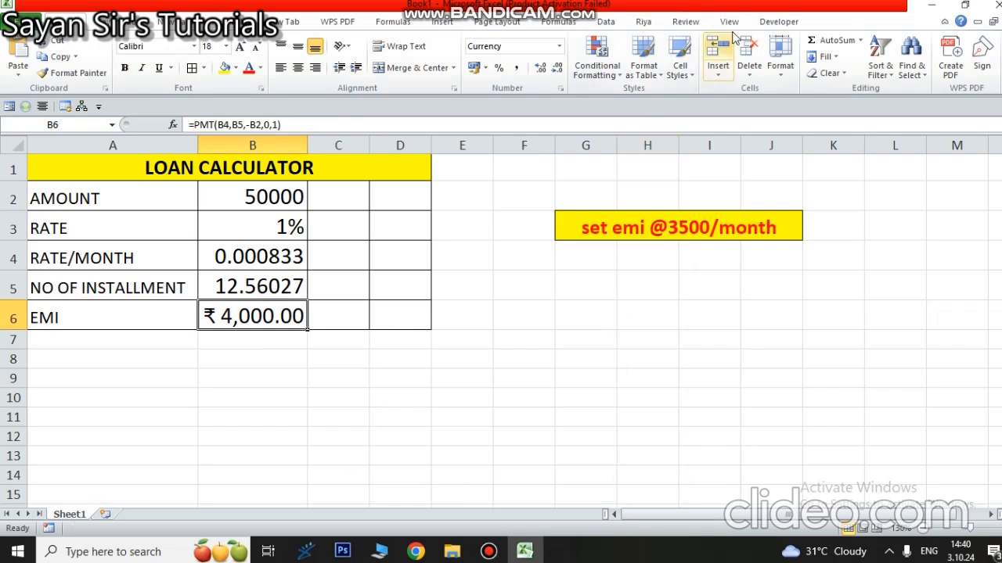
left_click(606, 21)
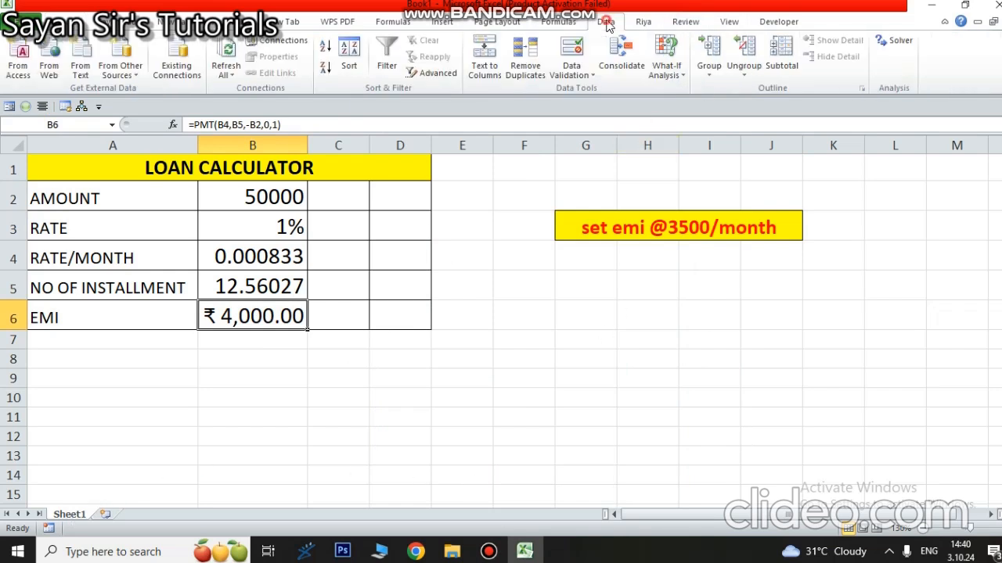
left_click(675, 79)
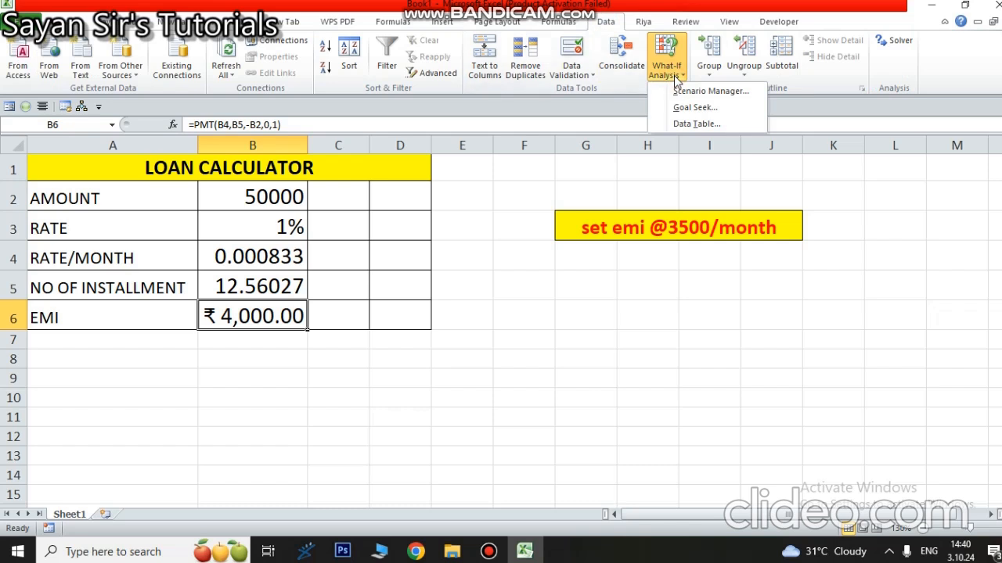
left_click(449, 374)
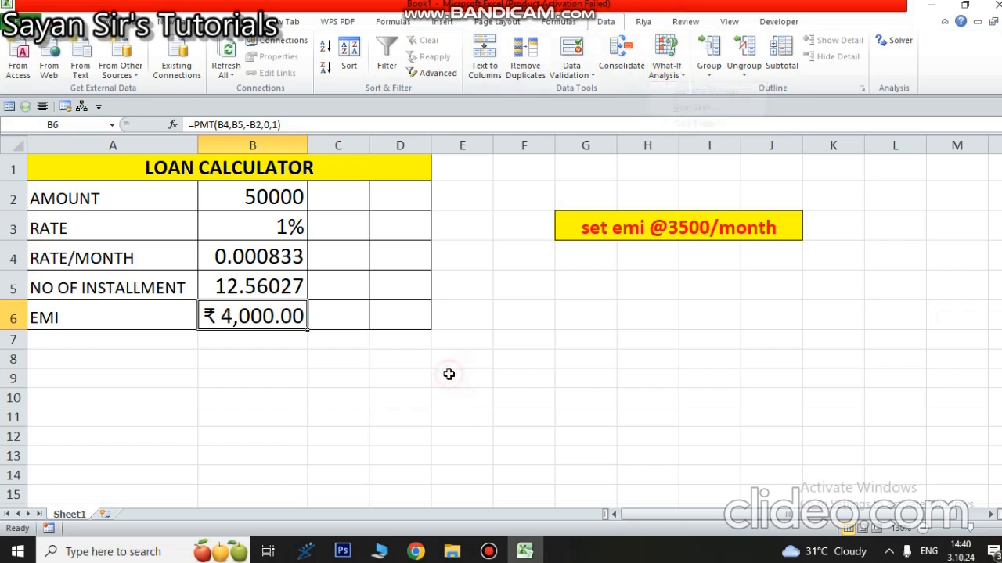
left_click(347, 353)
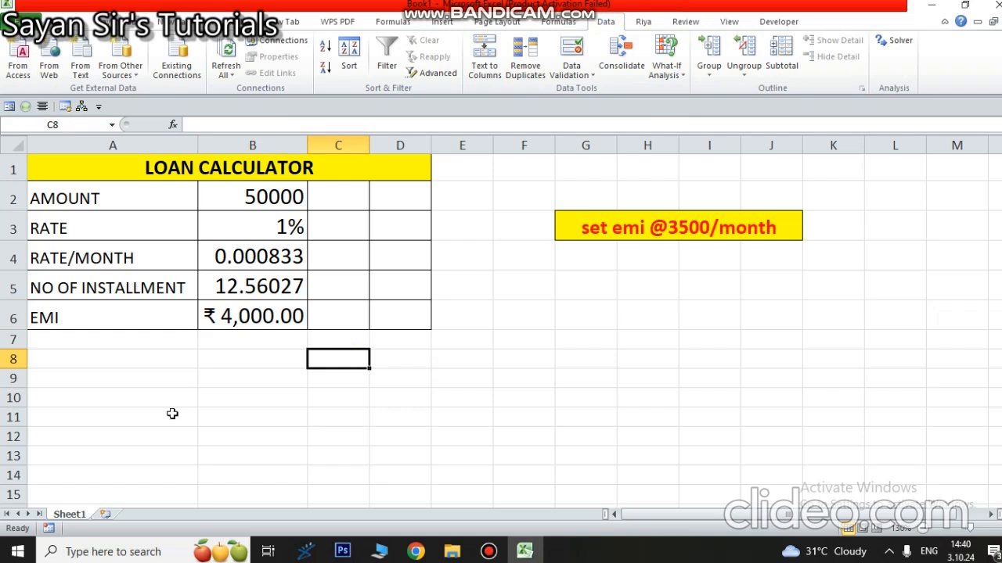
Add a new worksheet after Sheet1
left_click(104, 514)
left_click(191, 376)
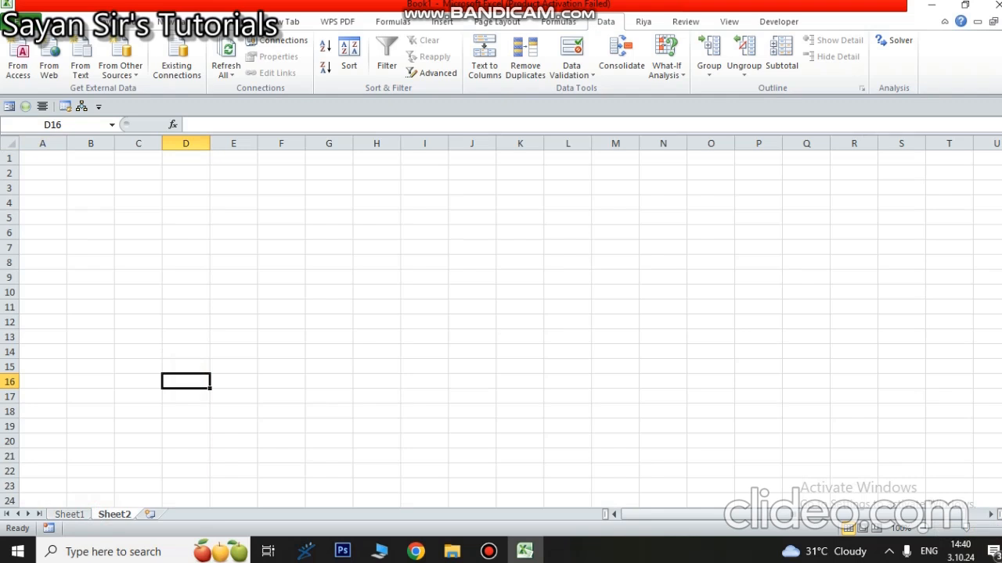
scroll(517, 376, "up", 5)
Enter the headings VEHICLE, RATE, AMOUNT, DISCOUNT and NET in A2:E2, and widen column D slightly to fit its heading
left_click(74, 170)
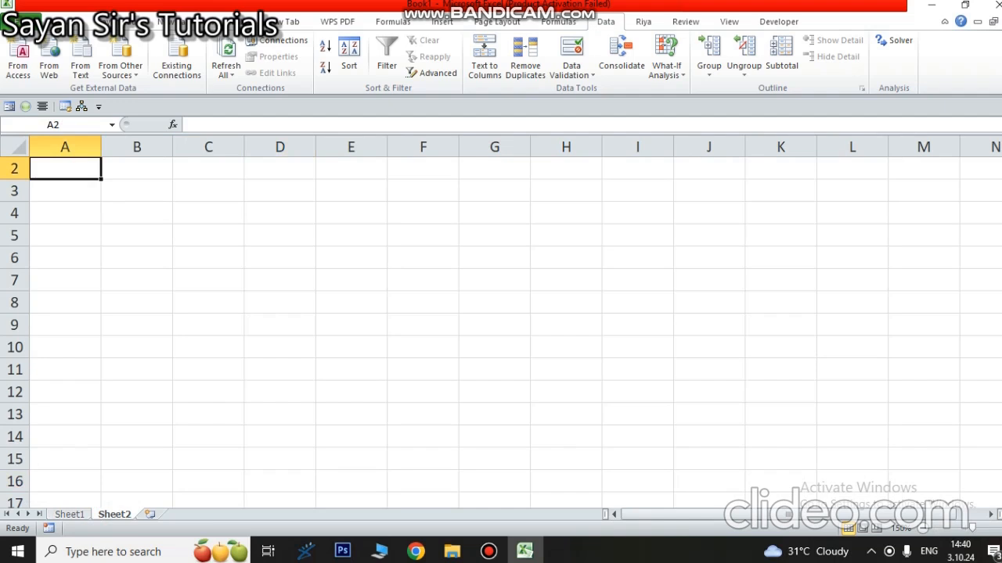
type("VEHIC")
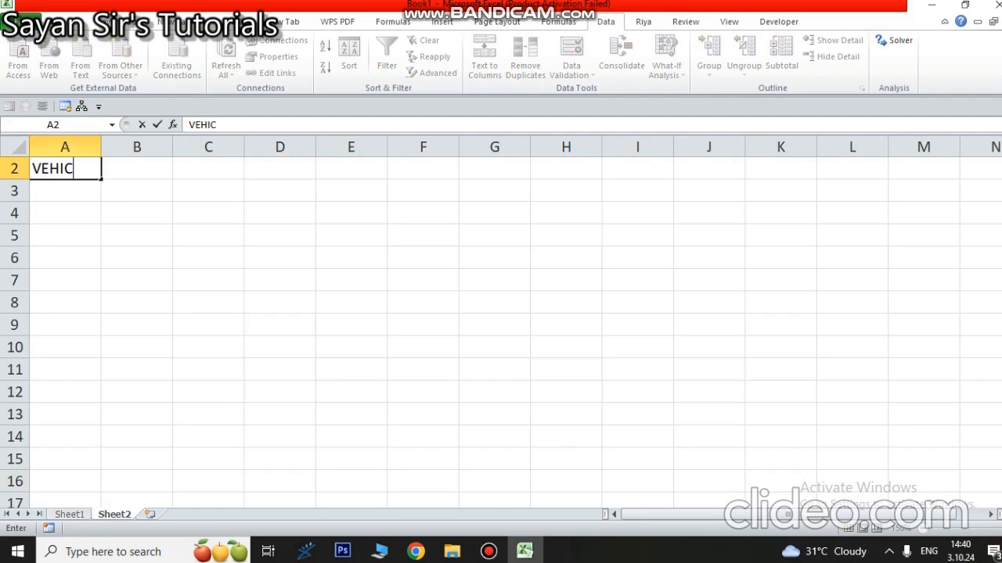
type("LE")
key("Tab")
type("RATE")
key("Tab")
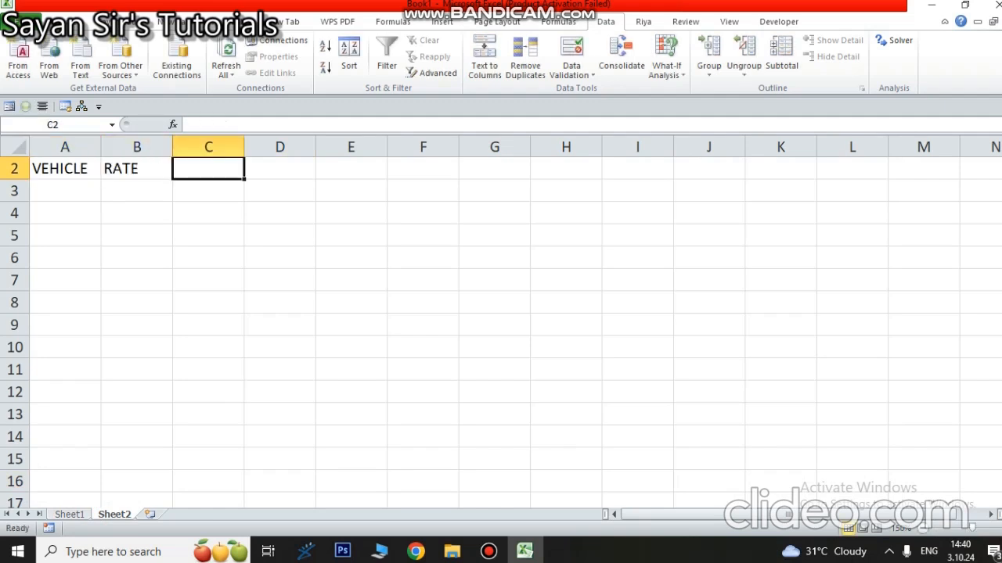
type("AMOUNT")
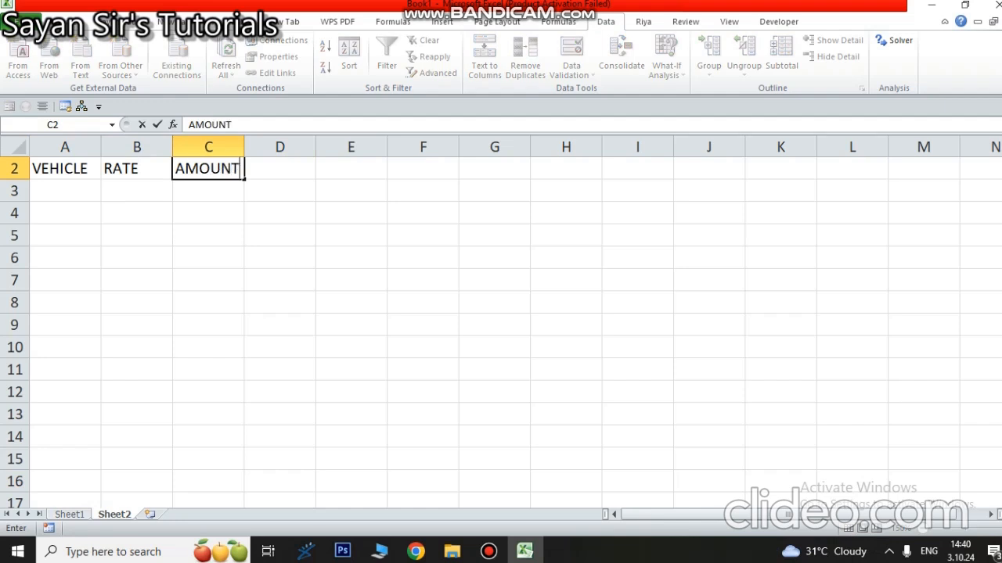
key("Tab")
type("DISCOUNT")
key("Tab")
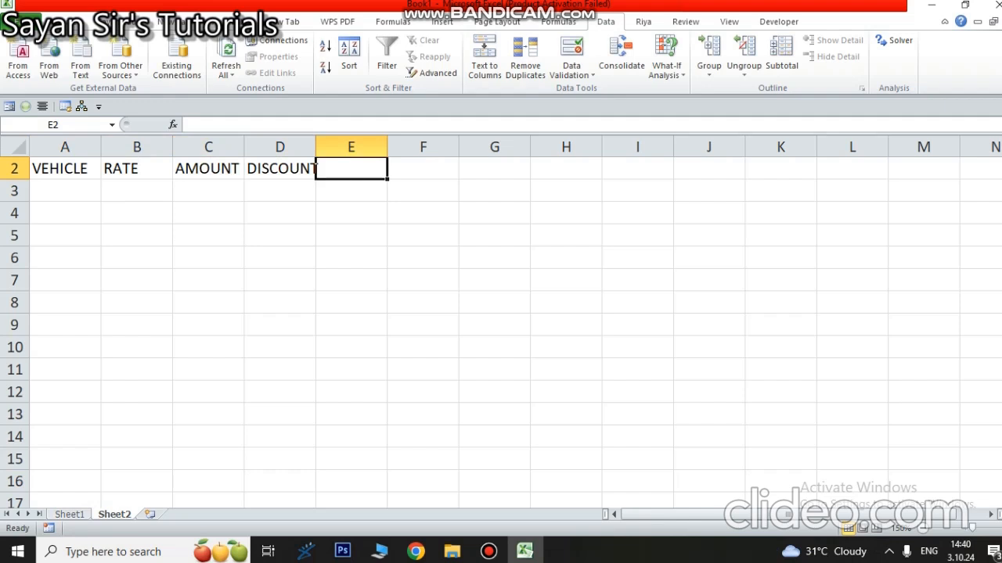
type("NET")
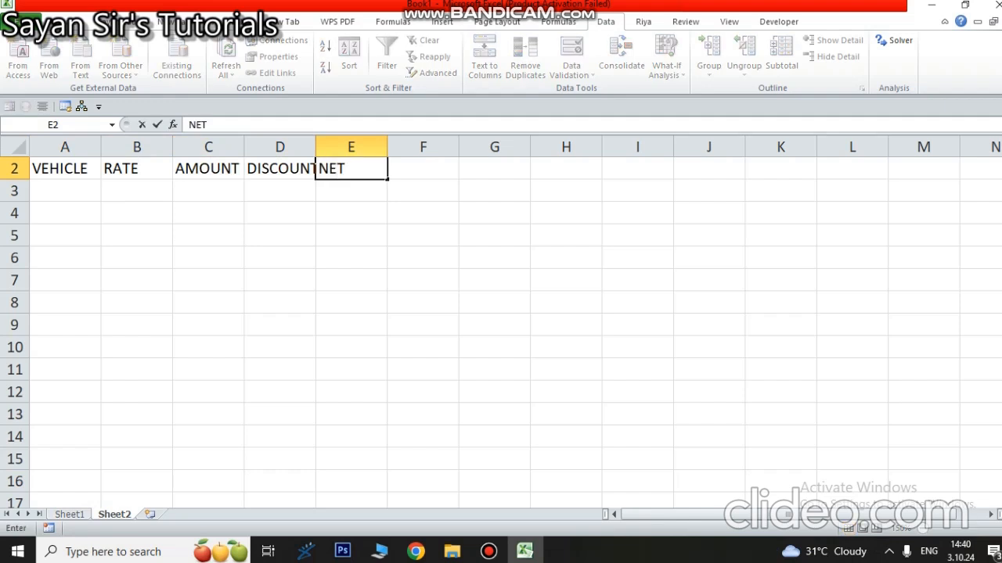
left_click(298, 235)
left_click_drag(316, 139, 324, 140)
Apply all borders to the table range A2:E9 and increase its font size to 14
left_click(248, 259)
left_click(69, 195)
left_click_drag(49, 164, 470, 188)
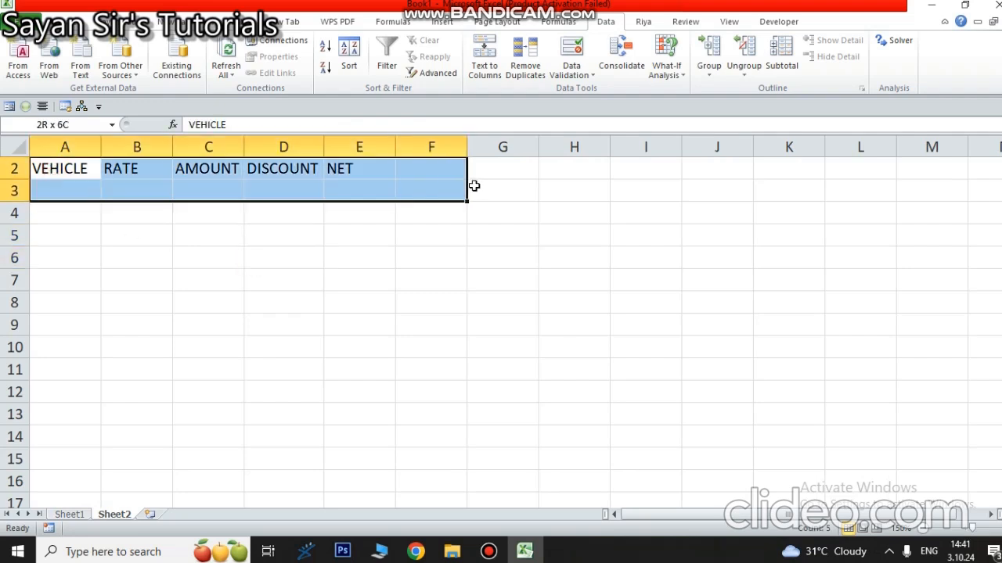
left_click(376, 267)
left_click_drag(67, 170, 350, 321)
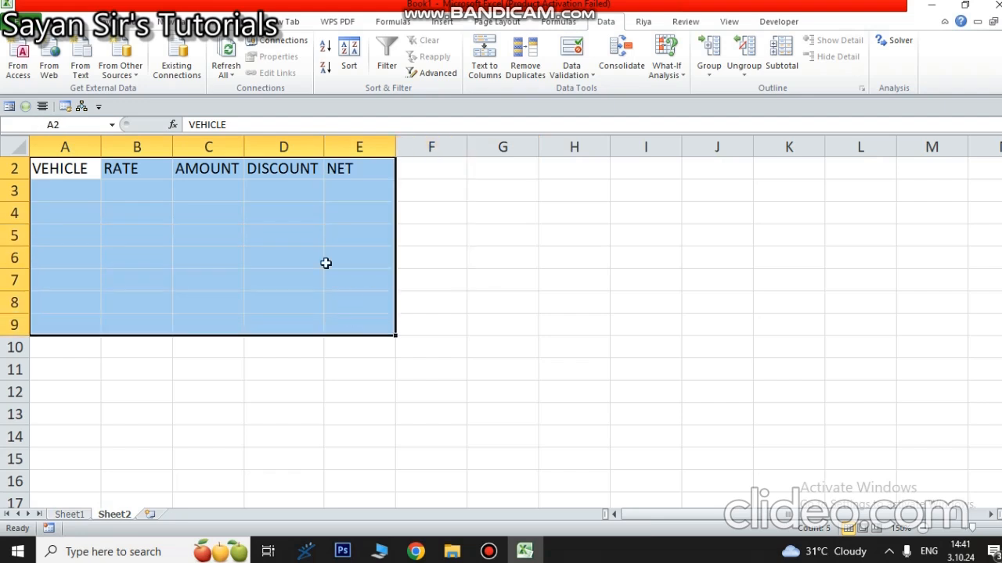
left_click(56, 21)
left_click(193, 68)
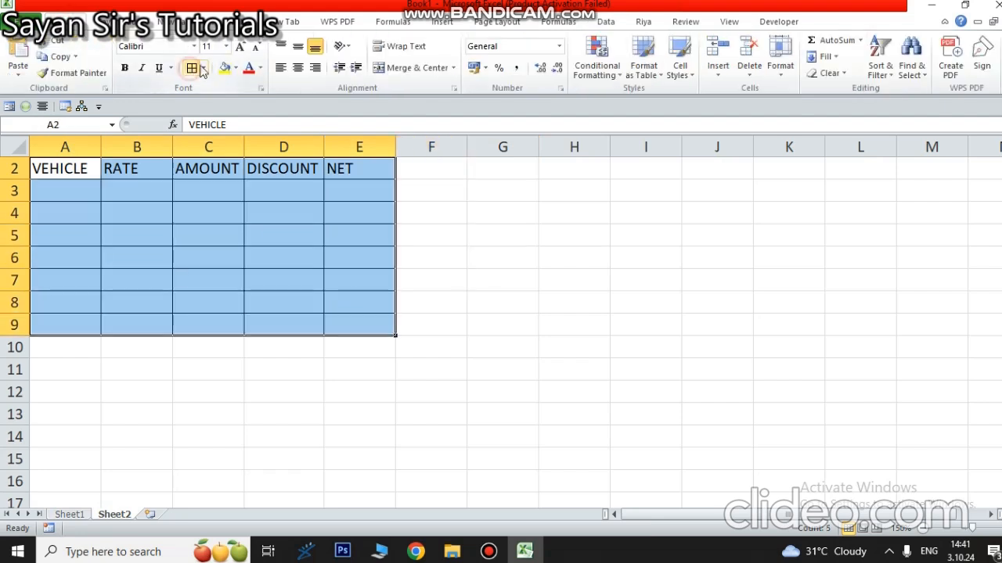
left_click(239, 47)
left_click(240, 47)
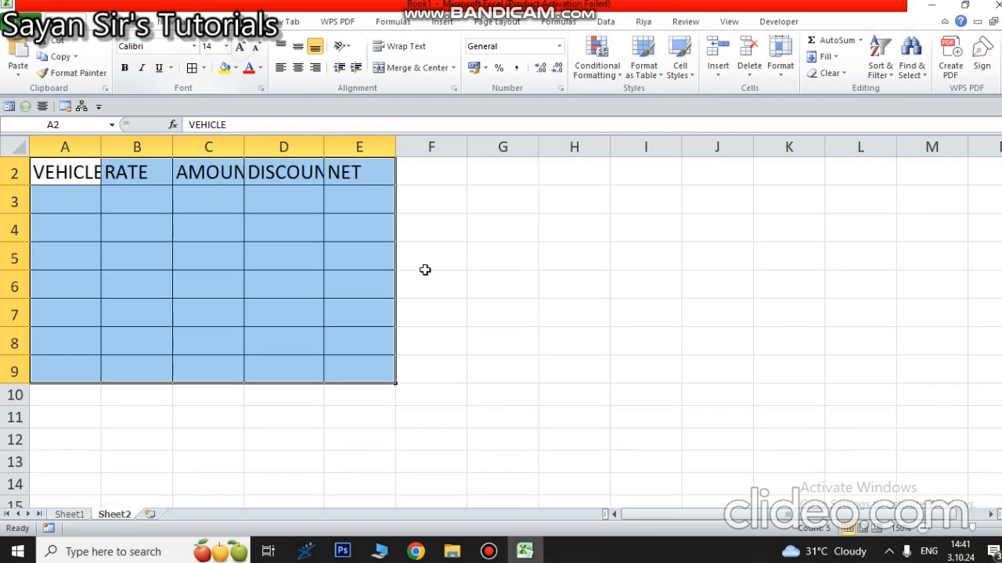
Autofit the widths of columns A to D to their headings
left_click(436, 274)
double_click(328, 141)
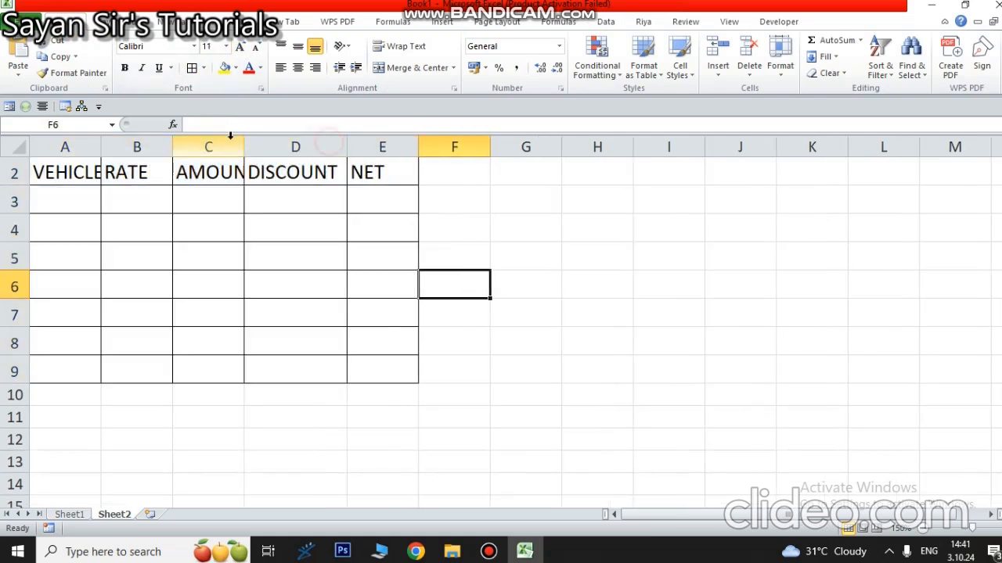
double_click(244, 145)
double_click(172, 149)
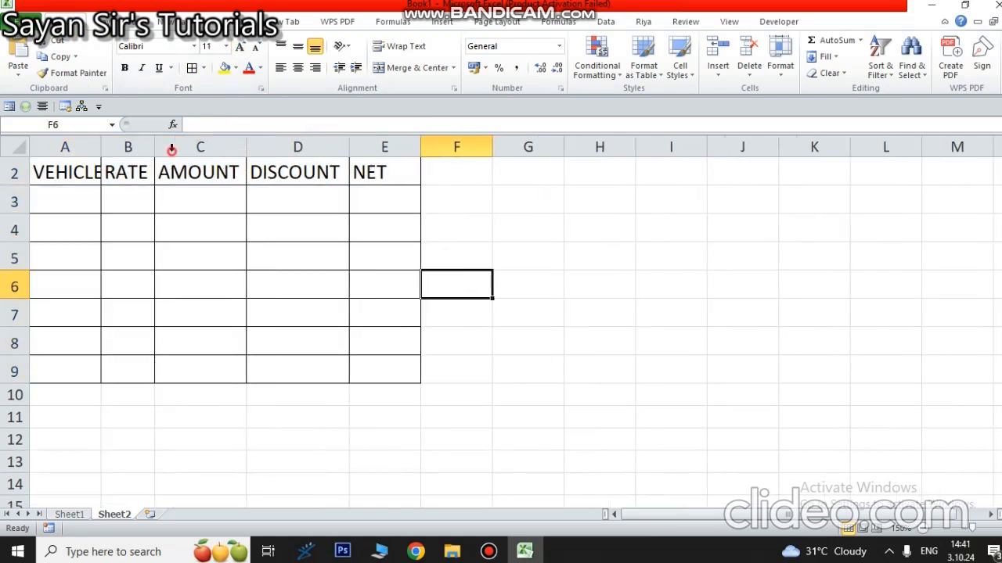
double_click(101, 148)
left_click(152, 207)
Enter the vehicles BUS, TRAIN, CYCLE, BIKE and TRUCK in A3:A7
left_click(72, 203)
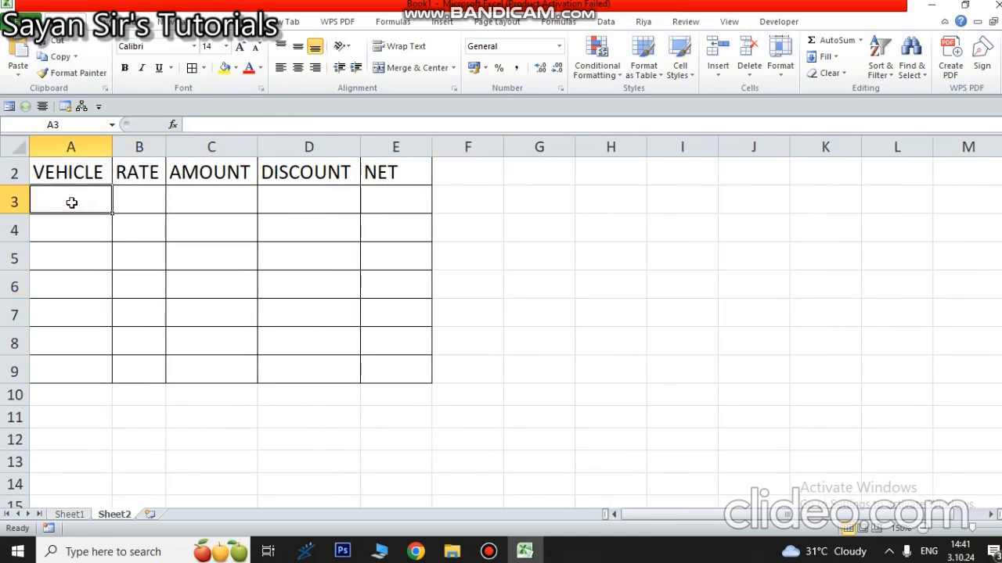
type("BUS")
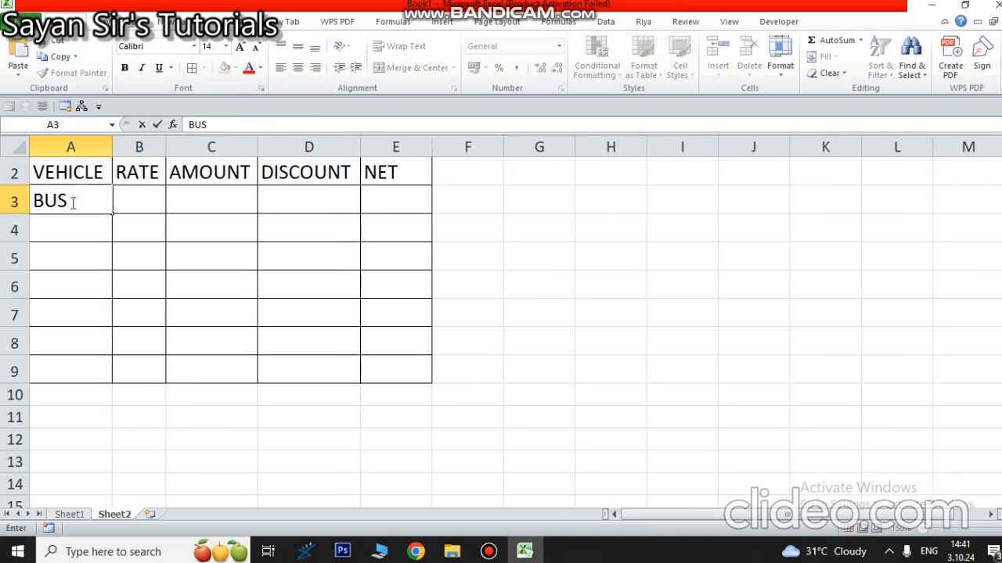
key("Return")
type("TRAIN")
key("Return")
type("CYCLE")
key("Return")
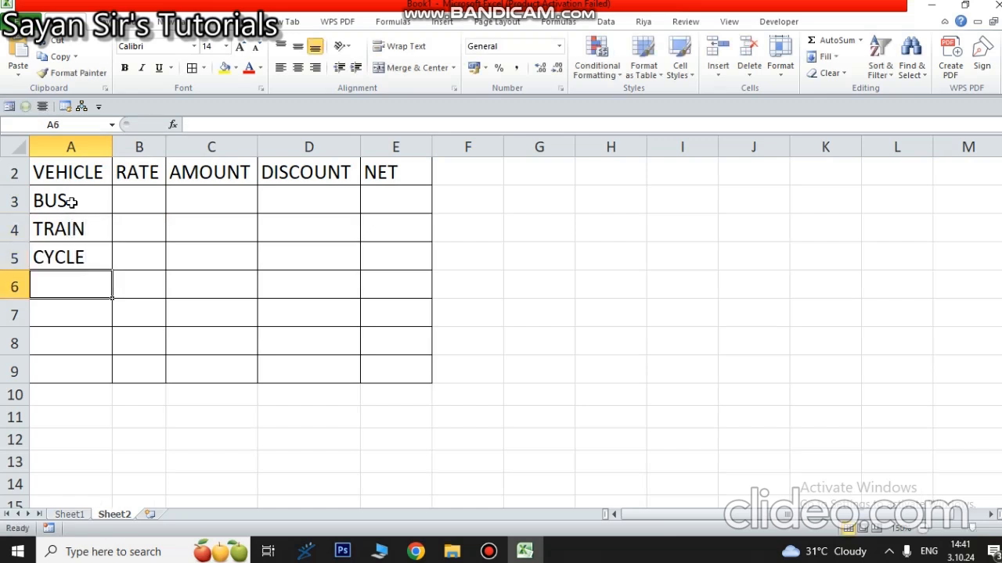
type("BIKE")
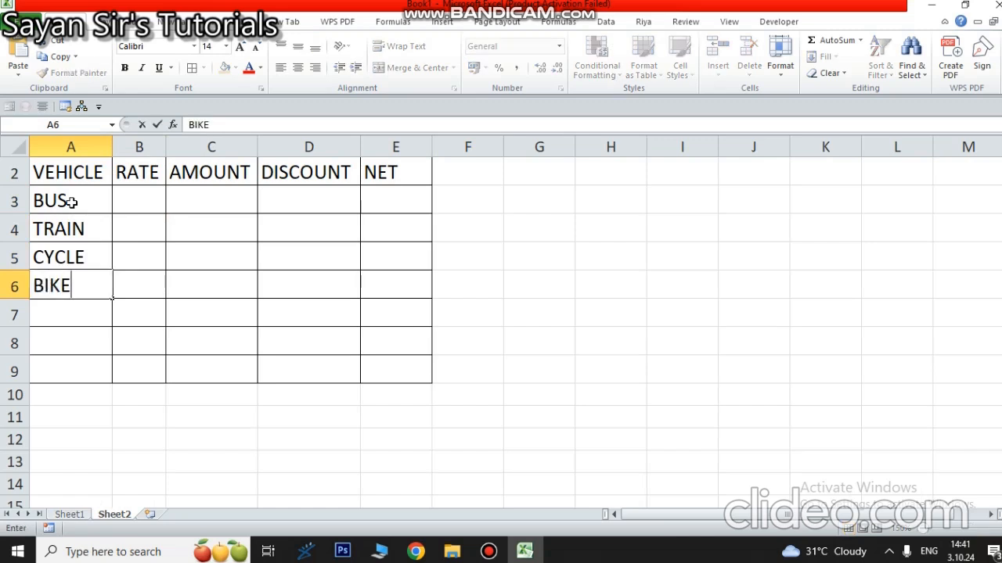
key("Return")
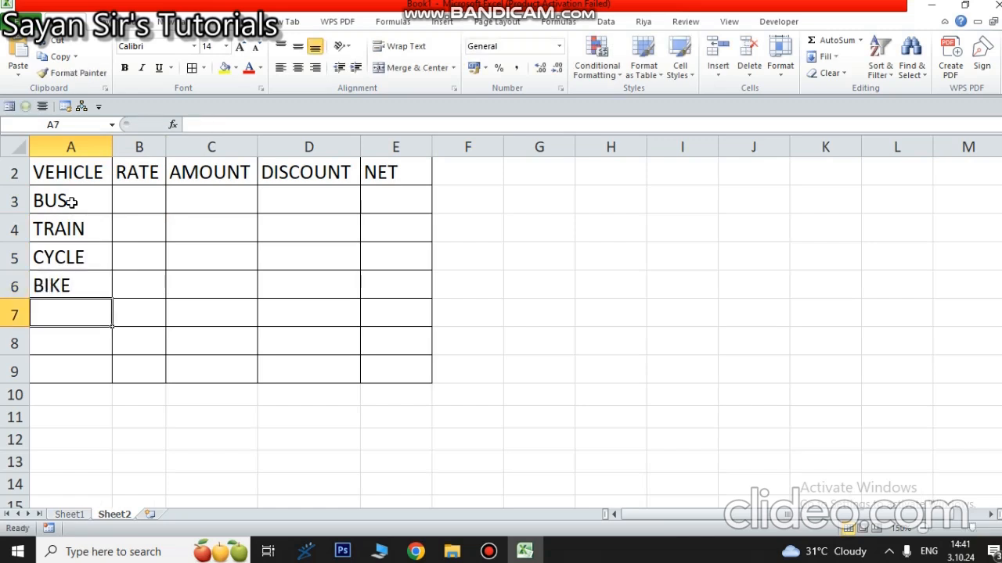
type("TRUCK")
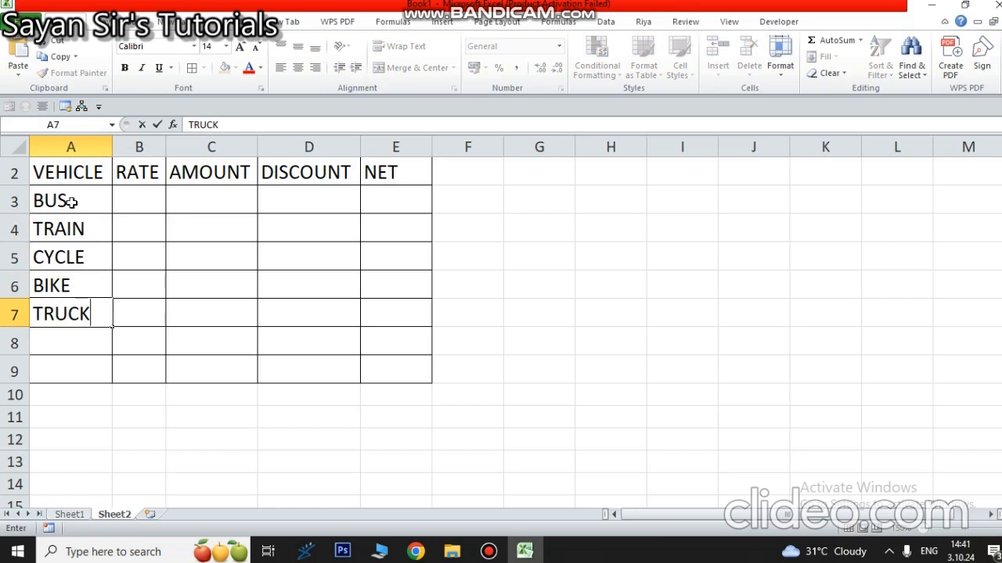
key("Return")
Enter AEROPLANE and SHIP in A8:A9, and widen column A to fit the longest vehicle name
type("T")
type("A")
type("ERIP")
key("BackSpace")
key("BackSpace")
type("OPLABE")
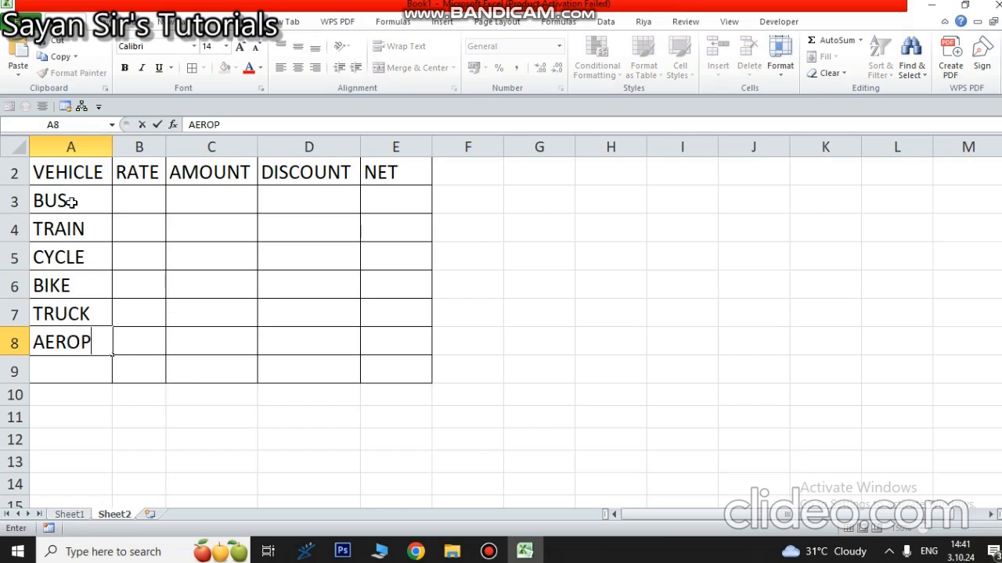
key("BackSpace")
type("NE")
key("Return")
type("SHIP")
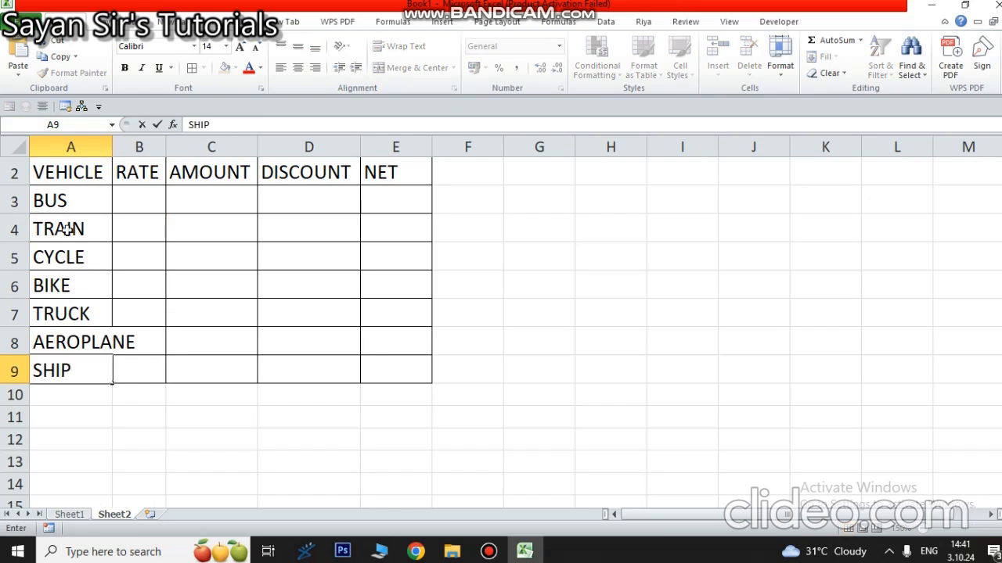
left_click(100, 265)
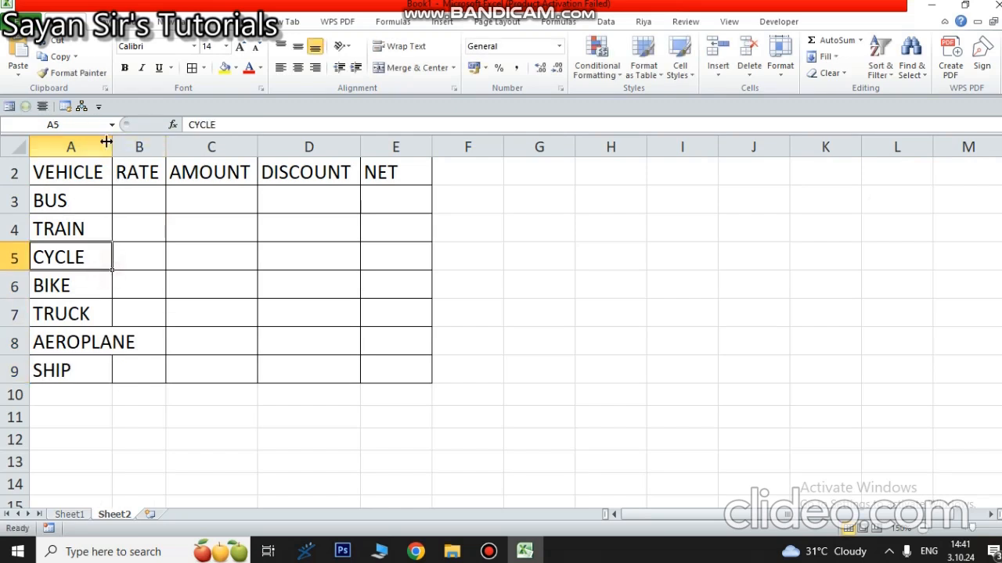
left_click_drag(112, 141, 145, 140)
left_click(179, 304)
Enter the rates 10 for BUS, 5 for TRAIN, 2 for CYCLE and 20 for BIKE in B3:B6
left_click(165, 207)
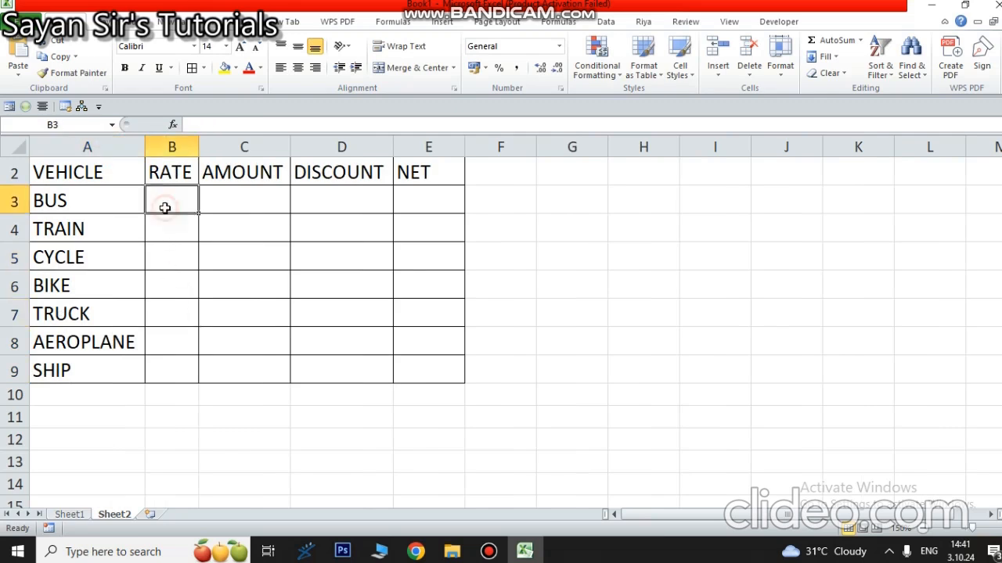
type("10")
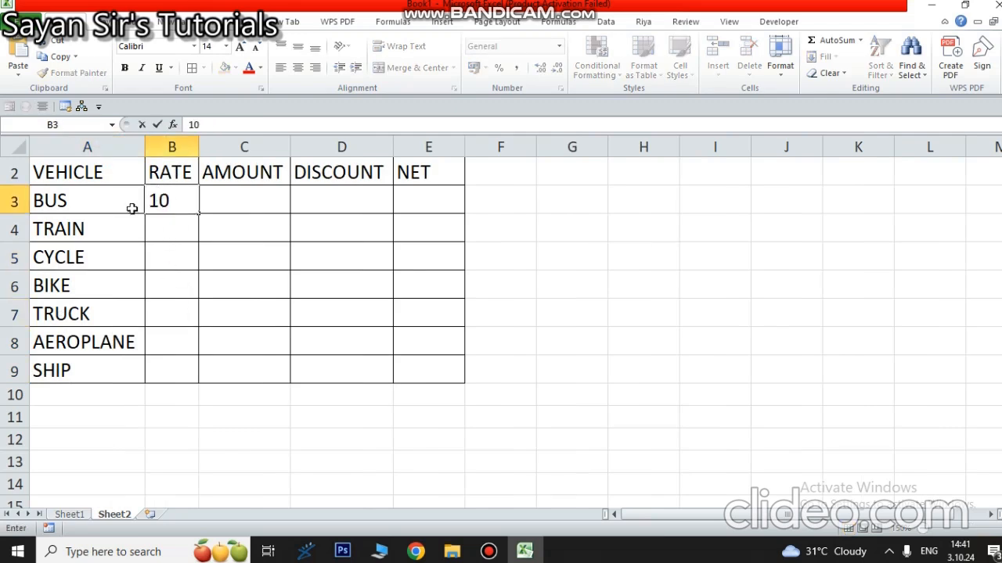
left_click(179, 232)
type("5")
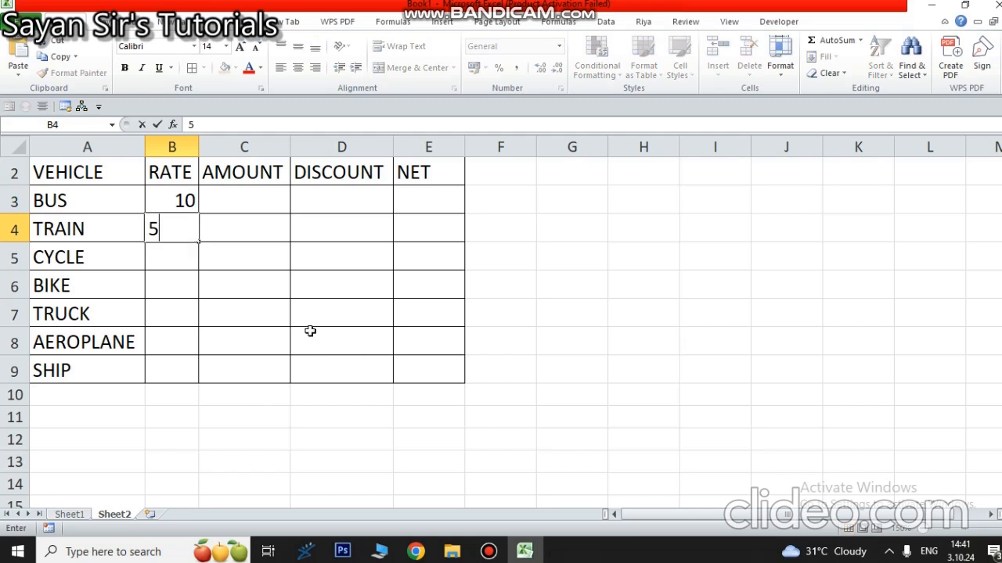
left_click(175, 263)
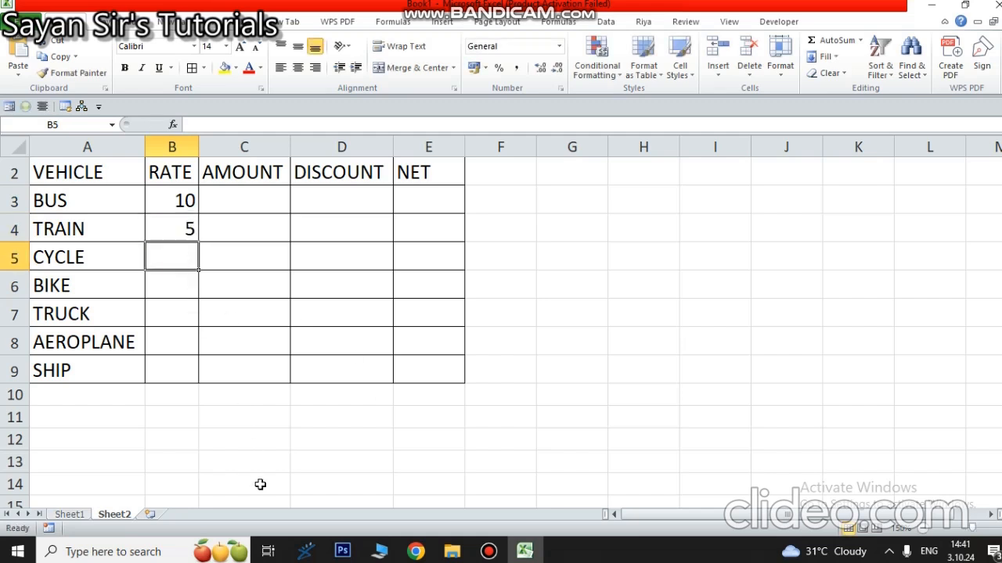
type("2")
left_click(160, 278)
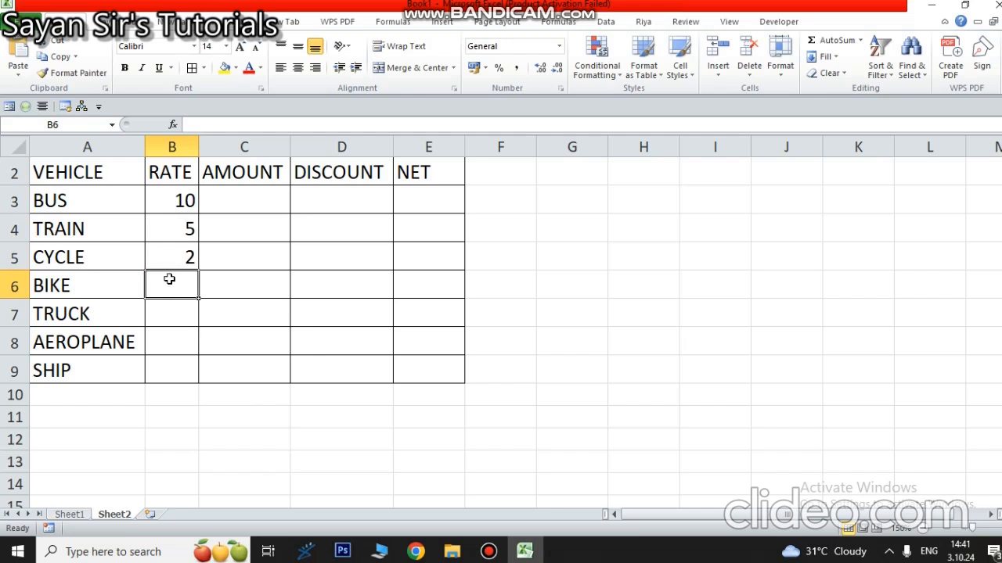
type("20")
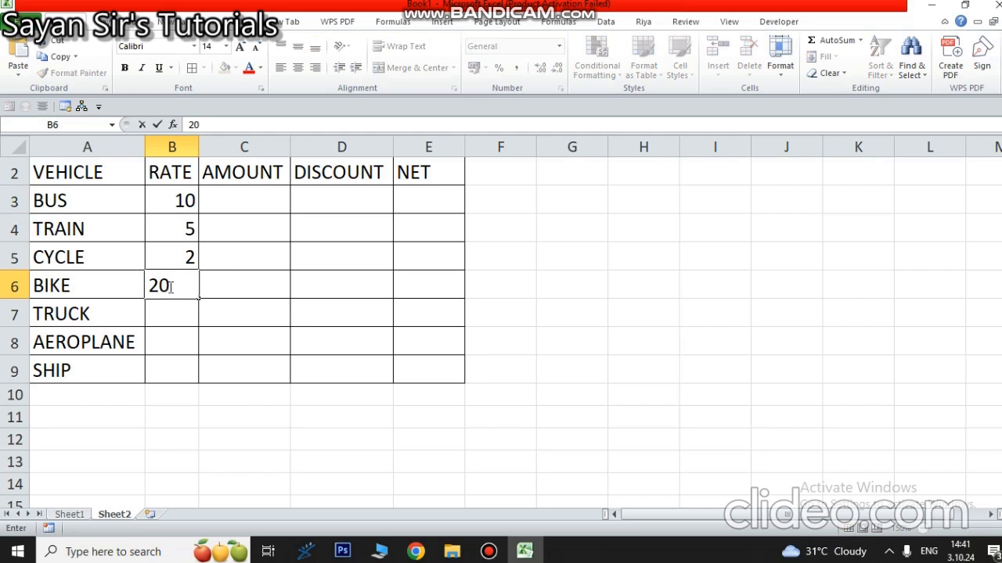
Enter the rates 100 for TRUCK, 5000 for AEROPLANE and 12000 for SHIP in B7:B9
left_click(159, 327)
type("1000")
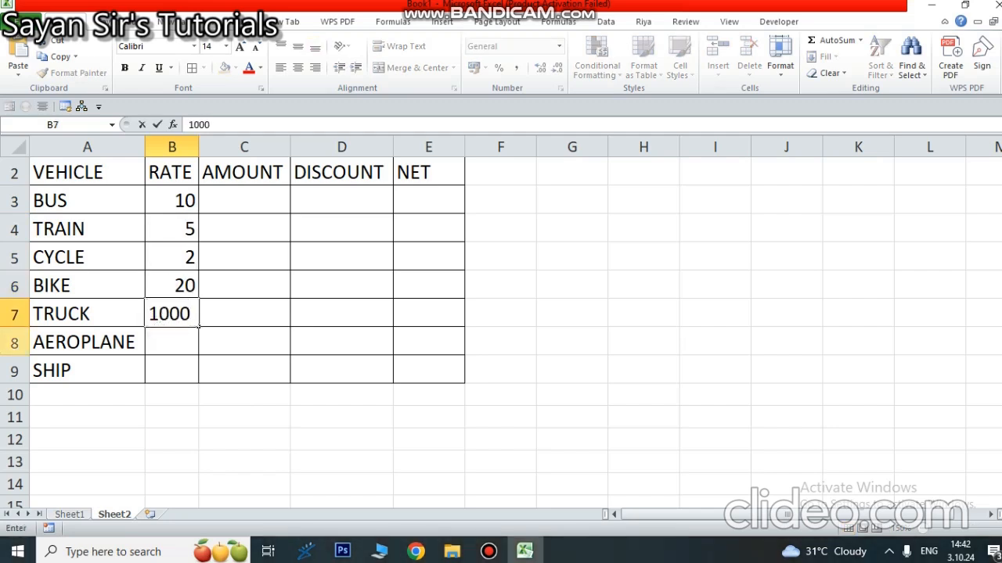
key("BackSpace")
left_click(189, 352)
type("5000")
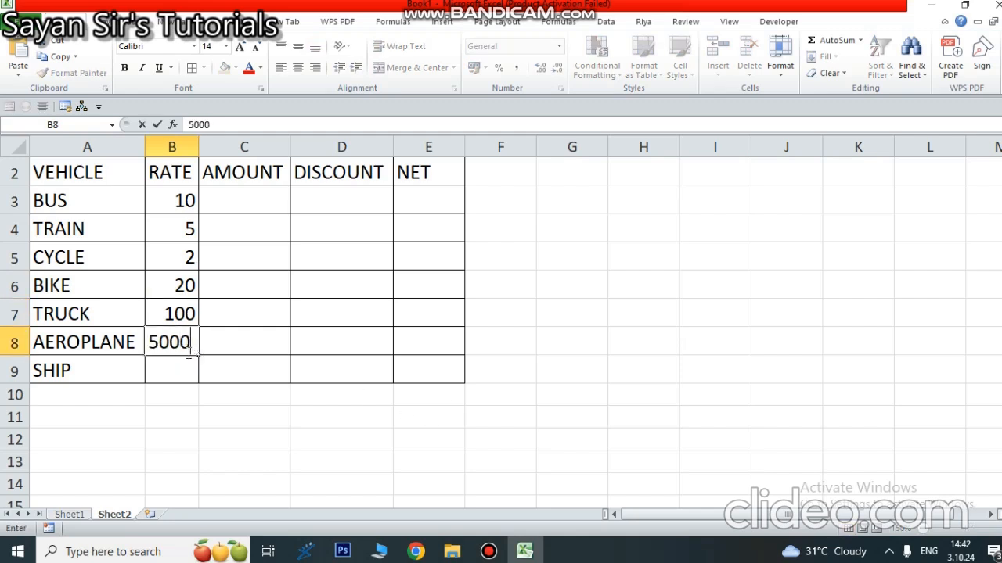
left_click(164, 368)
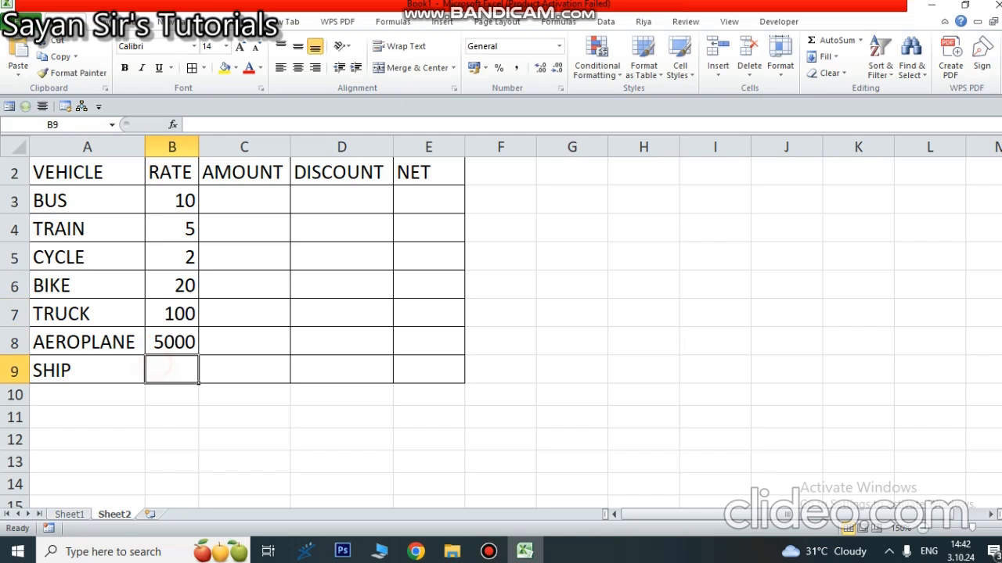
type("12000")
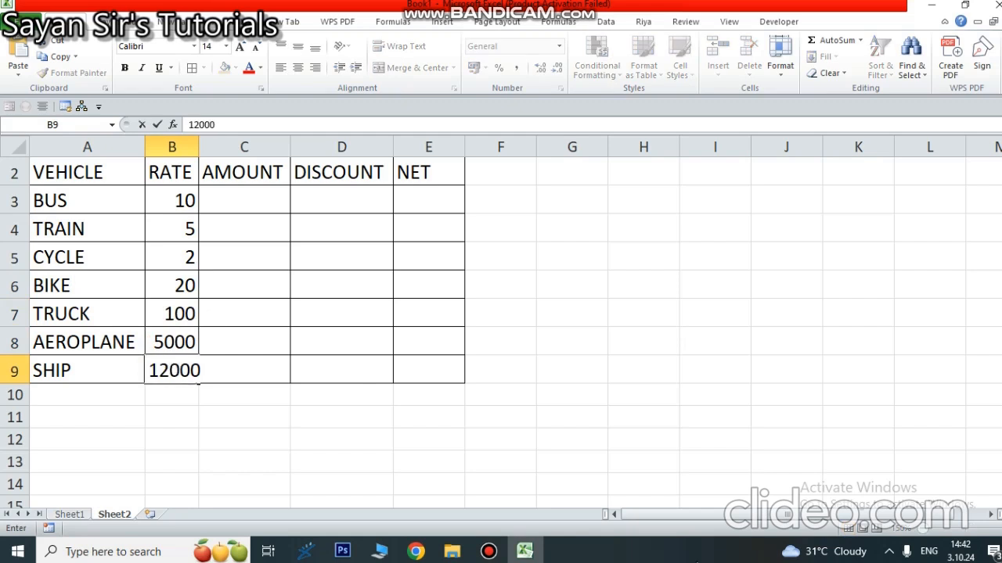
left_click(404, 402)
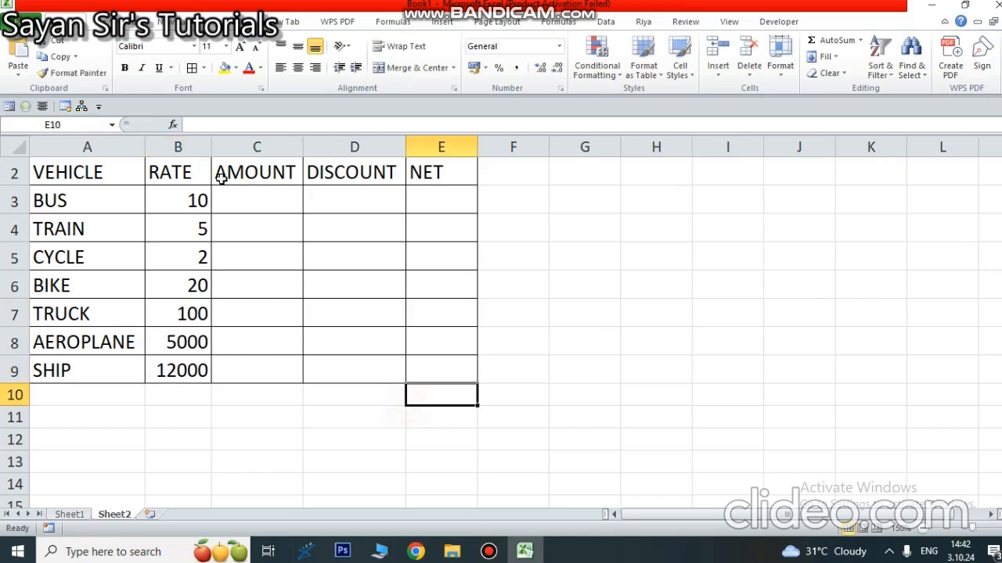
Insert a column before AMOUNT and give it the heading KM in C2
left_click(274, 195)
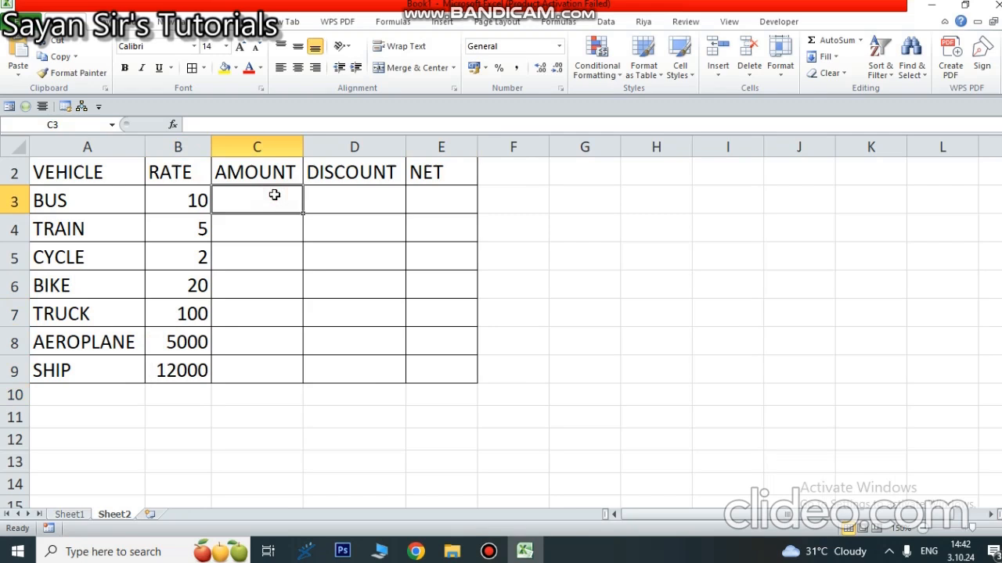
left_click(275, 147)
right_click(276, 146)
left_click(316, 241)
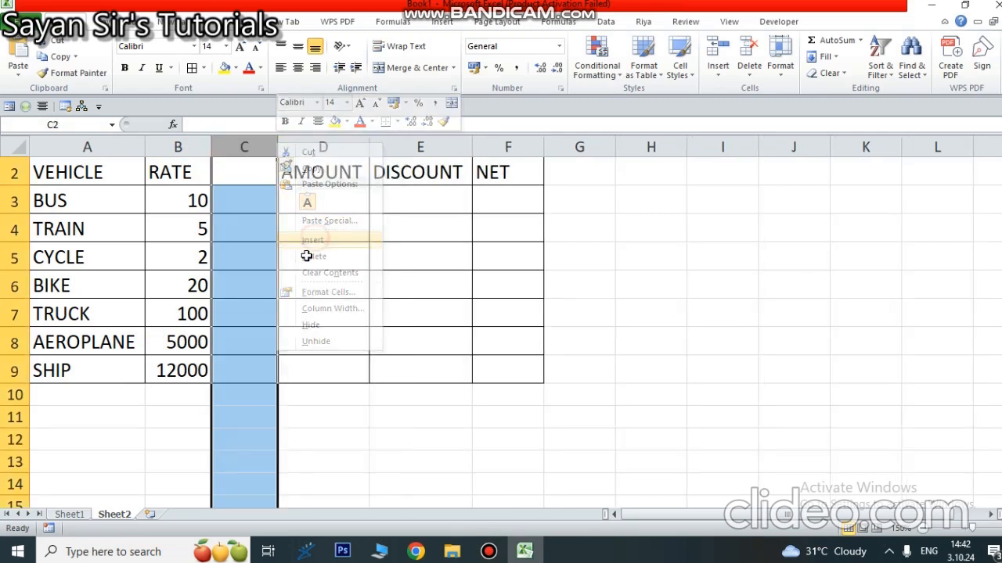
left_click(256, 178)
type("KM")
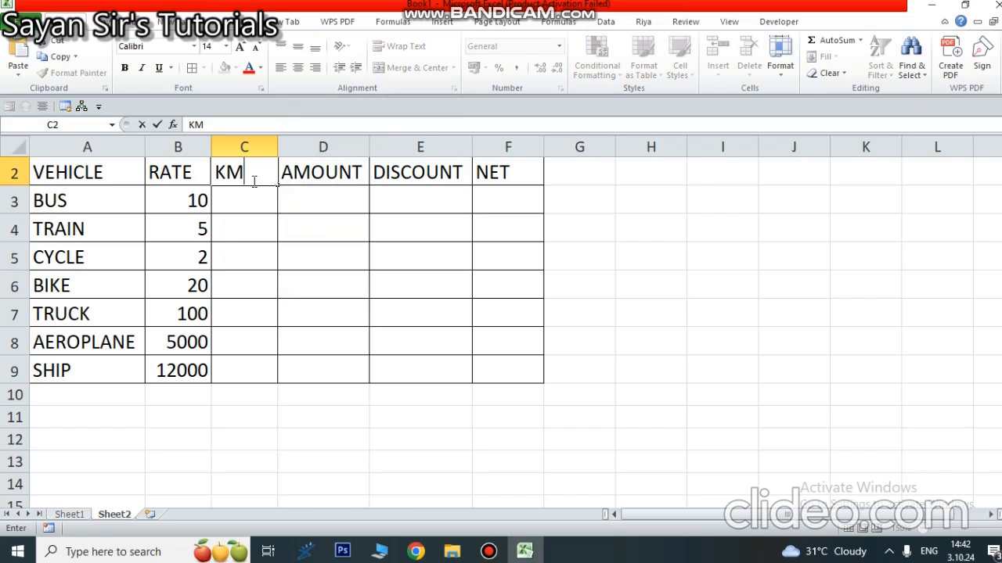
left_click(431, 245)
Enter 5 as the KM value for BUS in C3 and fill it down to C9
left_click(244, 189)
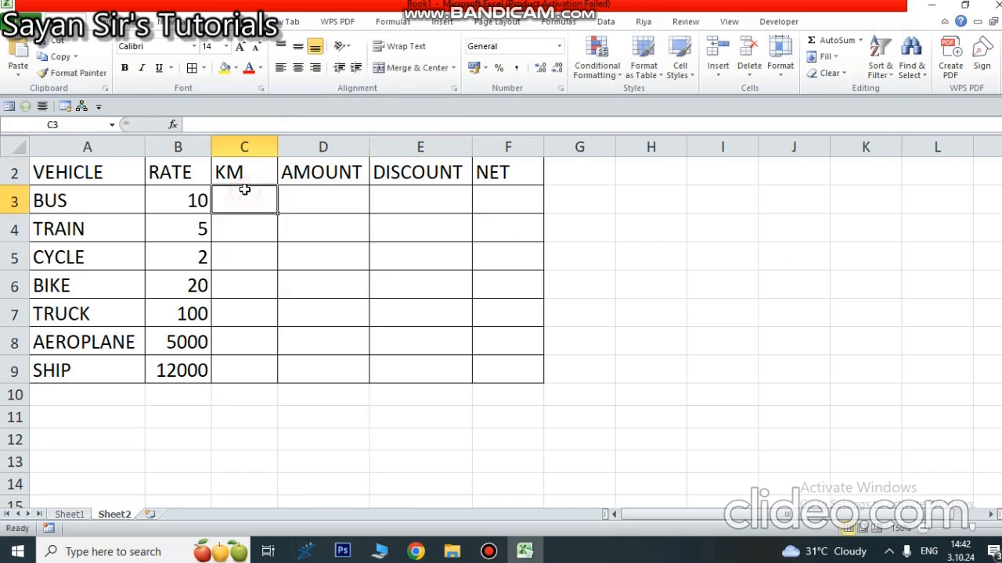
type("5")
left_click(297, 241)
left_click(253, 194)
left_click_drag(277, 213, 277, 376)
Start the AMOUNT formula for BUS in D3
left_click(339, 205)
type("=")
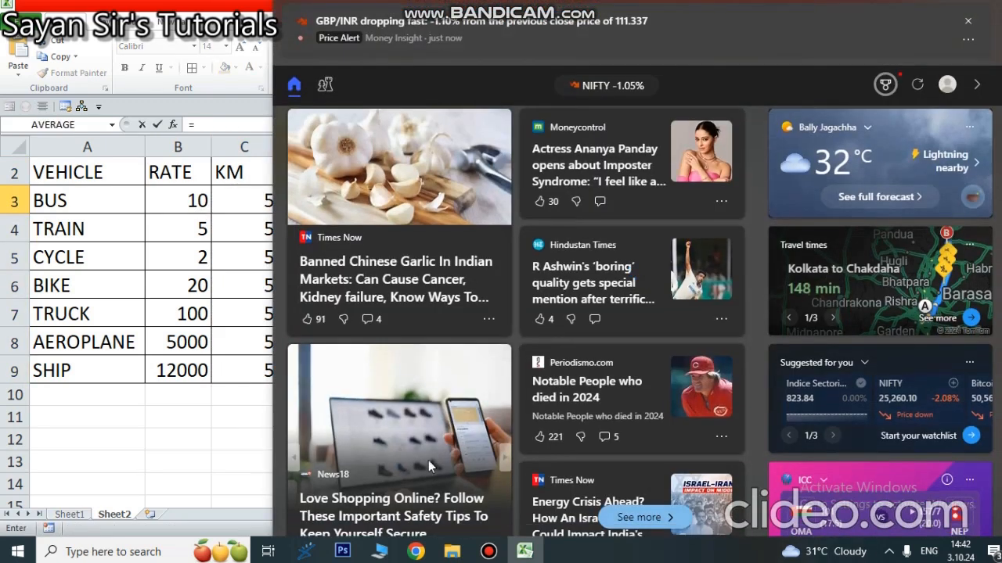
Calculate the bus amount in D3 with =B3*C3 and fill the formula down to D9
left_click(166, 200)
type("*")
left_click(242, 197)
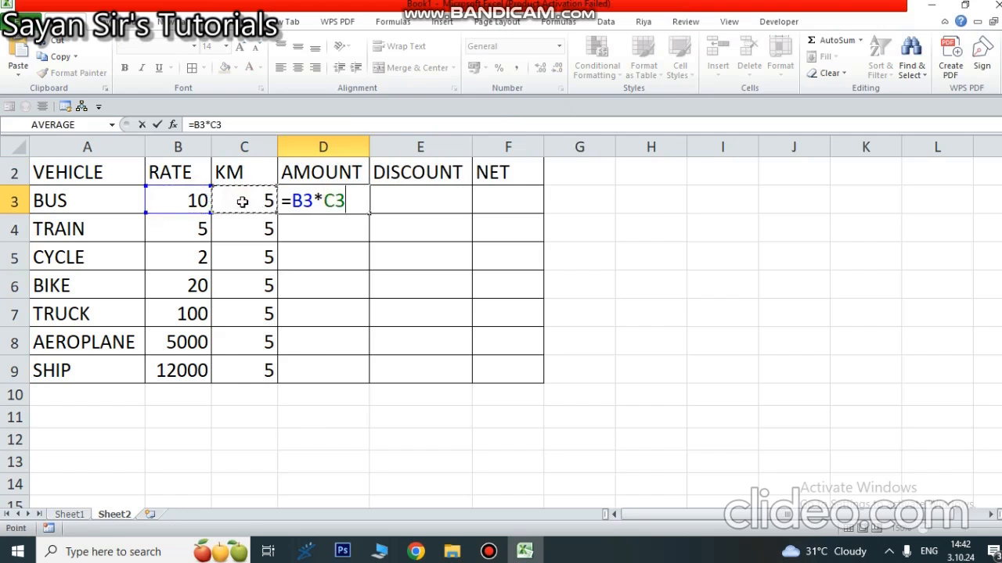
key("Return")
left_click(359, 197)
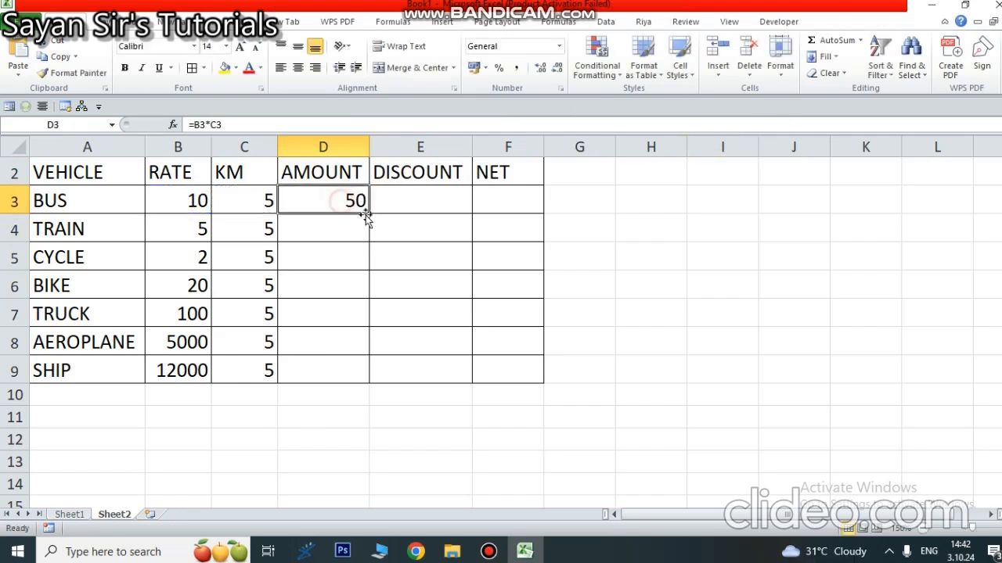
left_click_drag(371, 214, 369, 364)
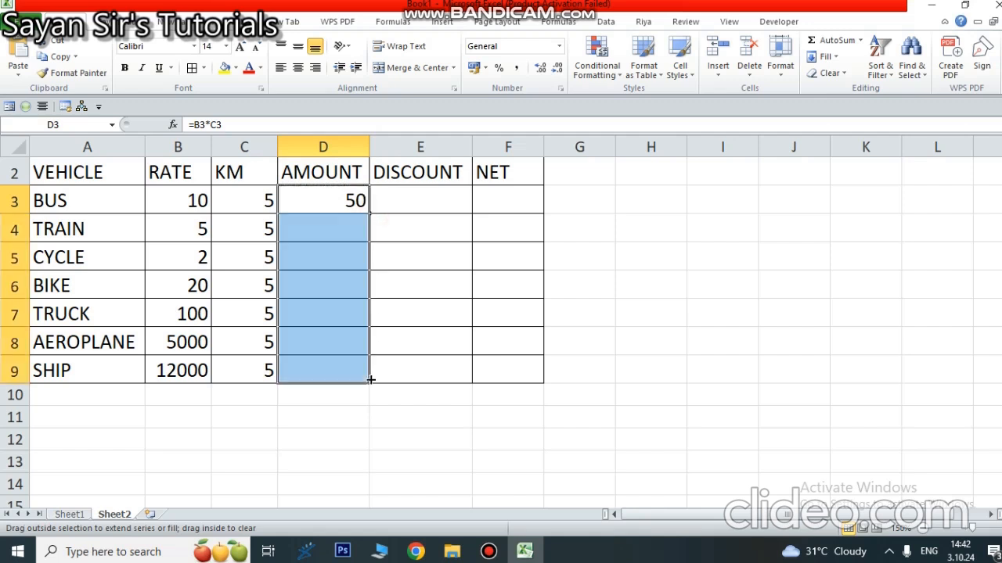
left_click(356, 233)
left_click(327, 342)
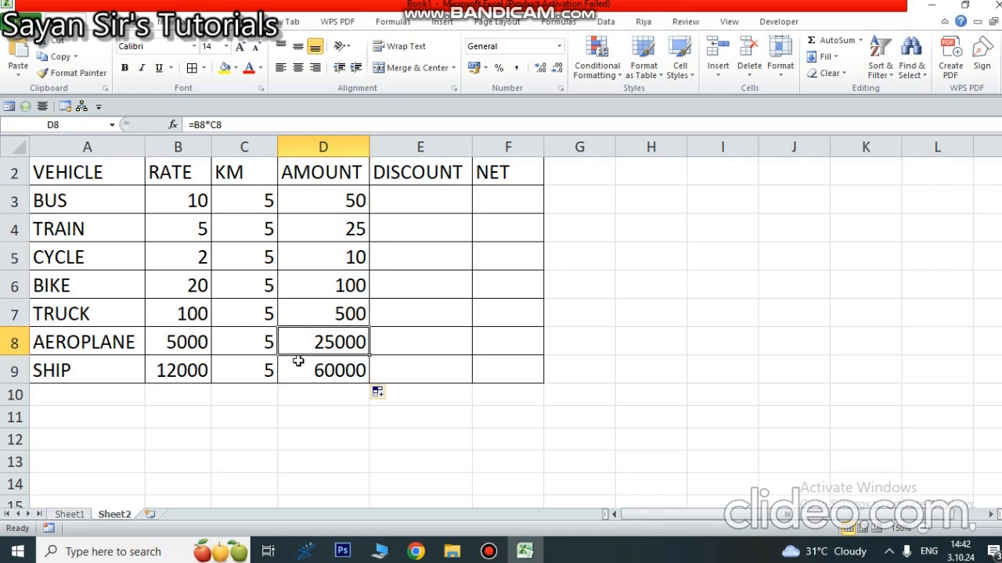
Change the discount header in E2 to DISCOUNT@5% and widen column E to fit it
left_click(435, 203)
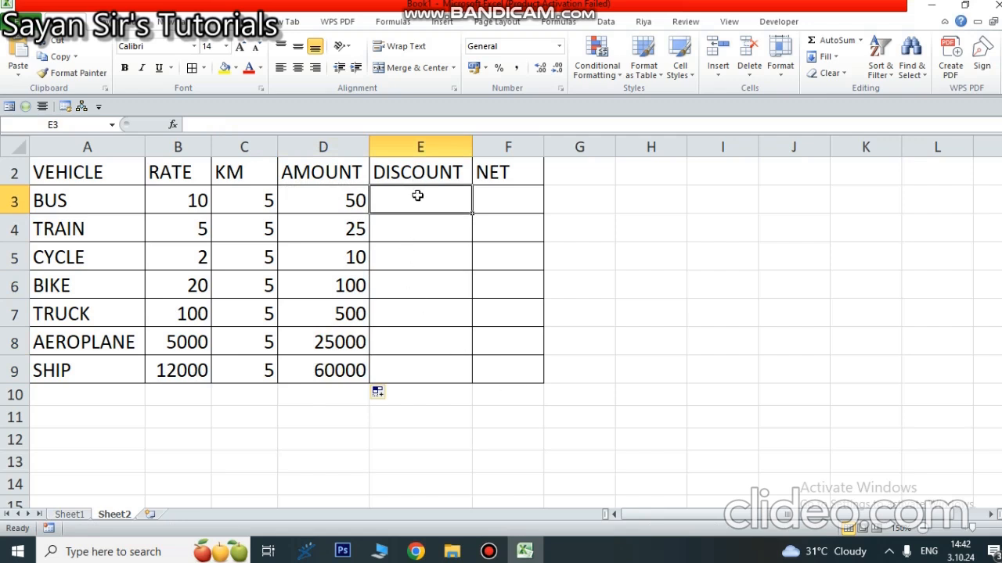
left_click(392, 172)
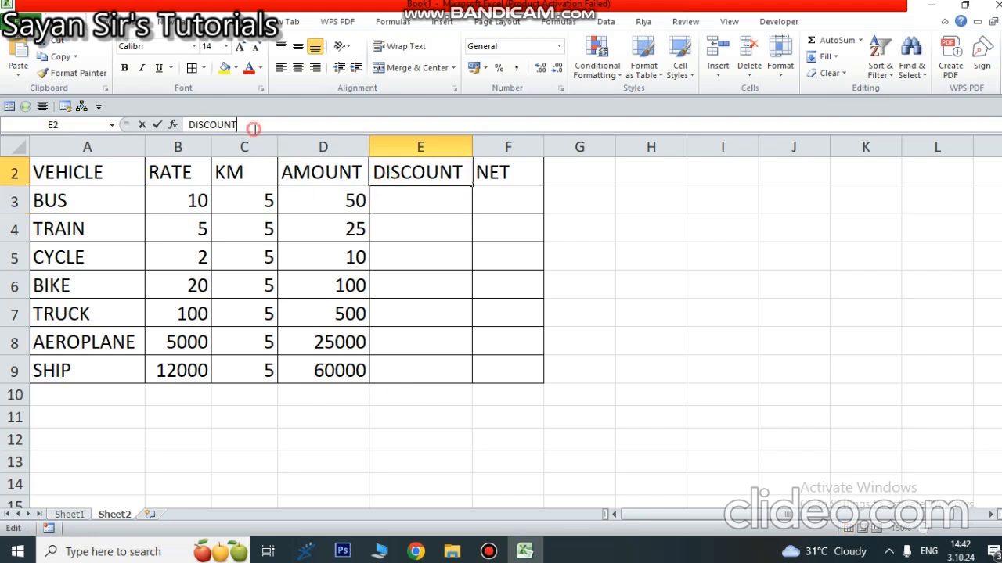
left_click(254, 125)
type("@")
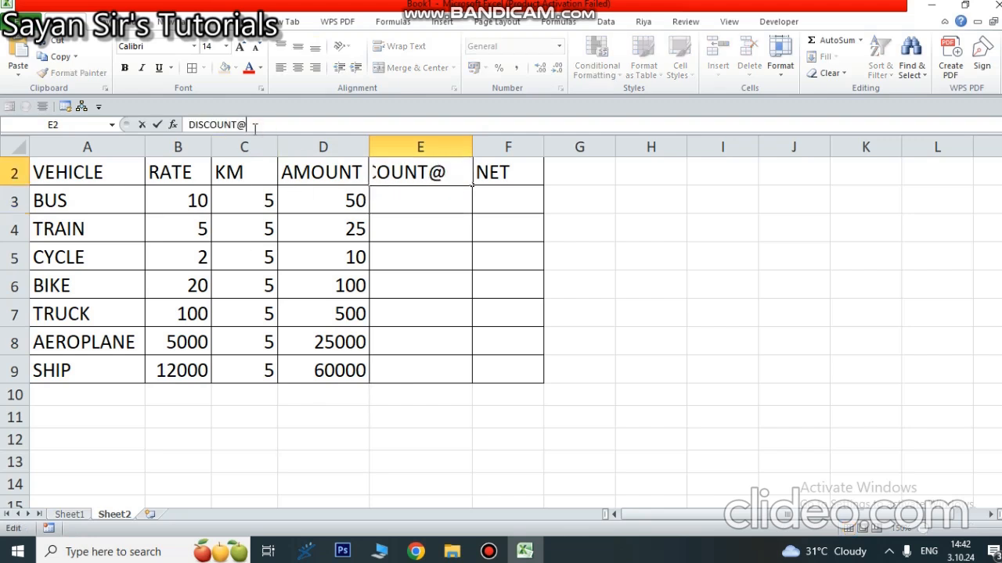
type("5%")
left_click(552, 182)
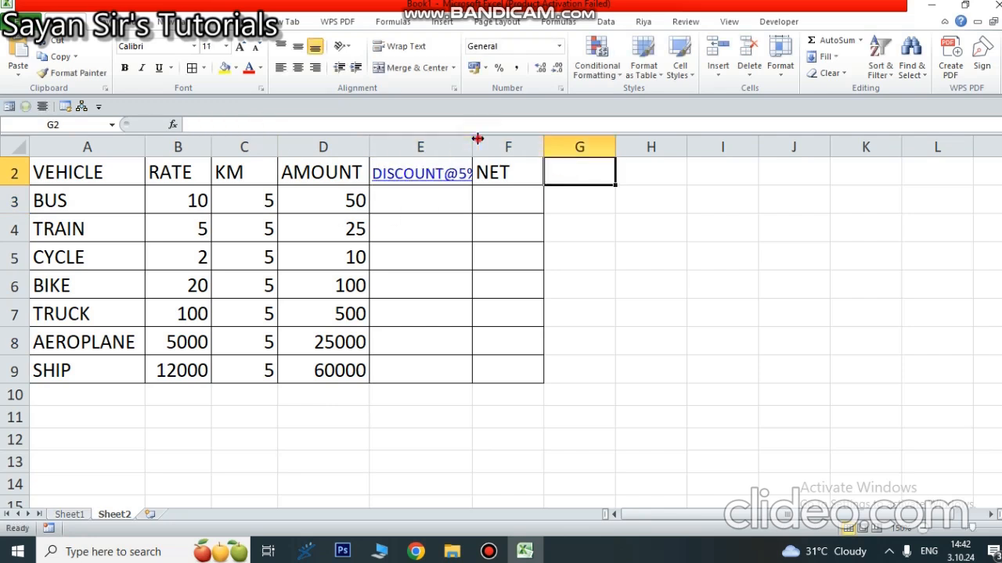
left_click_drag(472, 144, 484, 143)
left_click(450, 200)
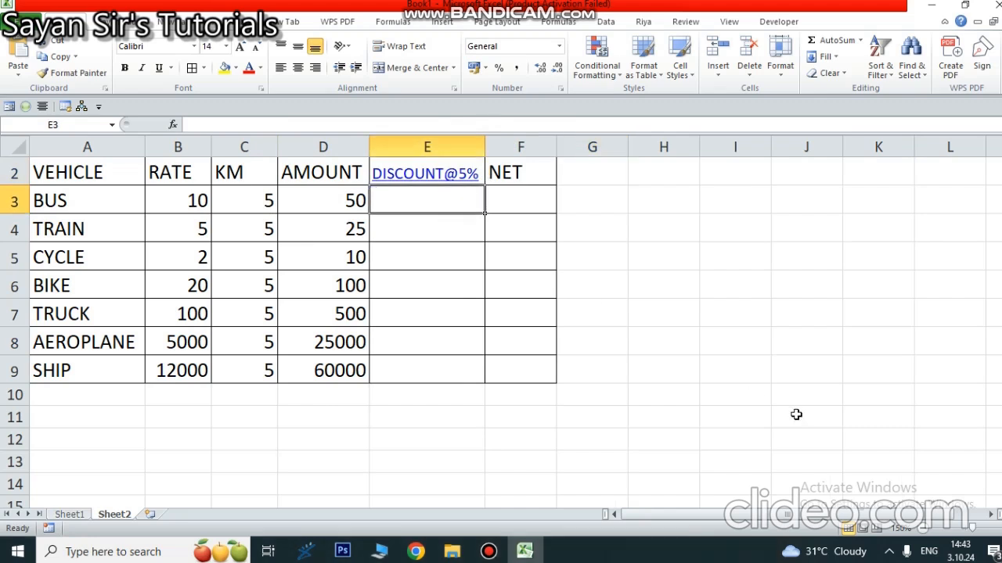
type("=")
left_click(356, 257)
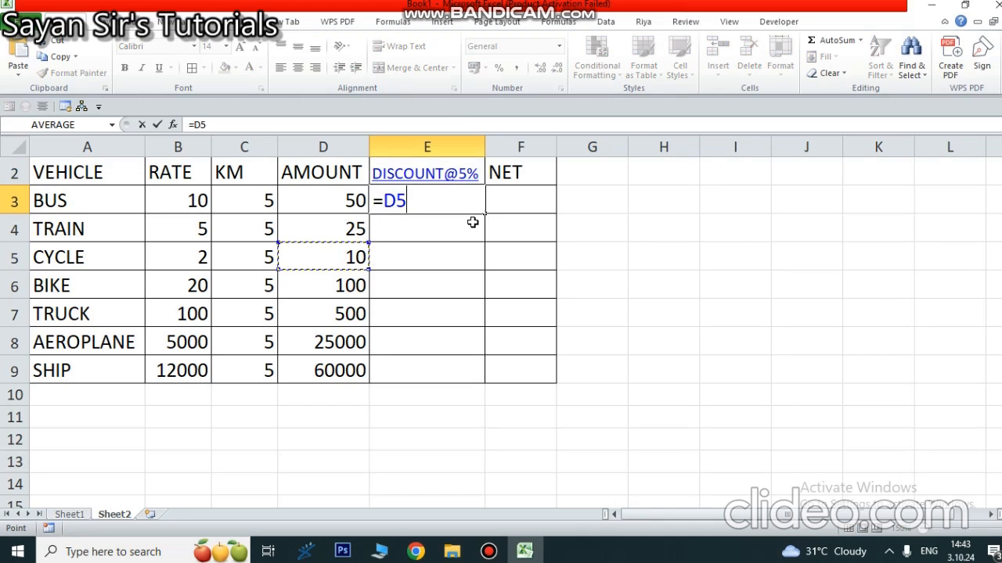
left_click(488, 551)
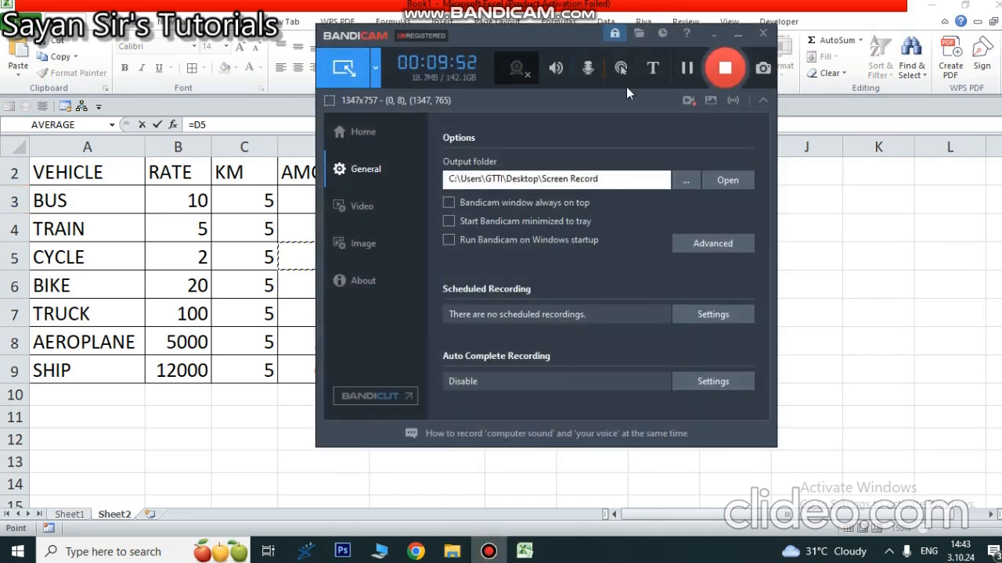
left_click(737, 36)
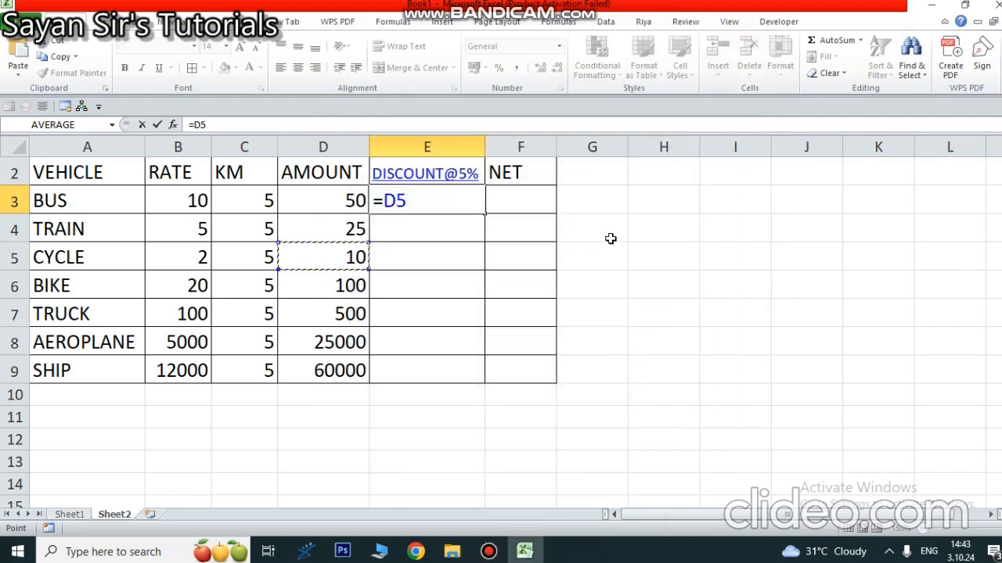
type("*")
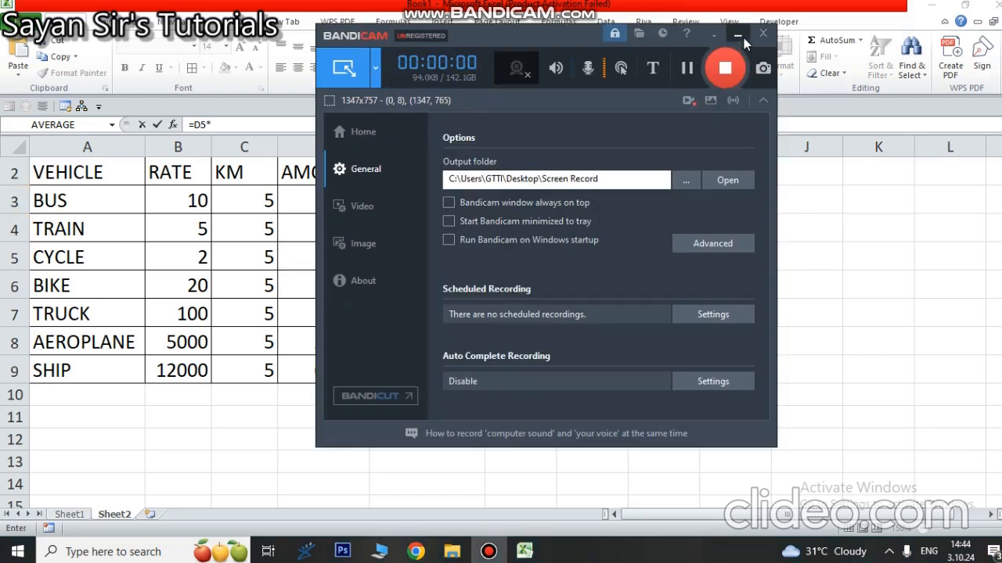
left_click(740, 38)
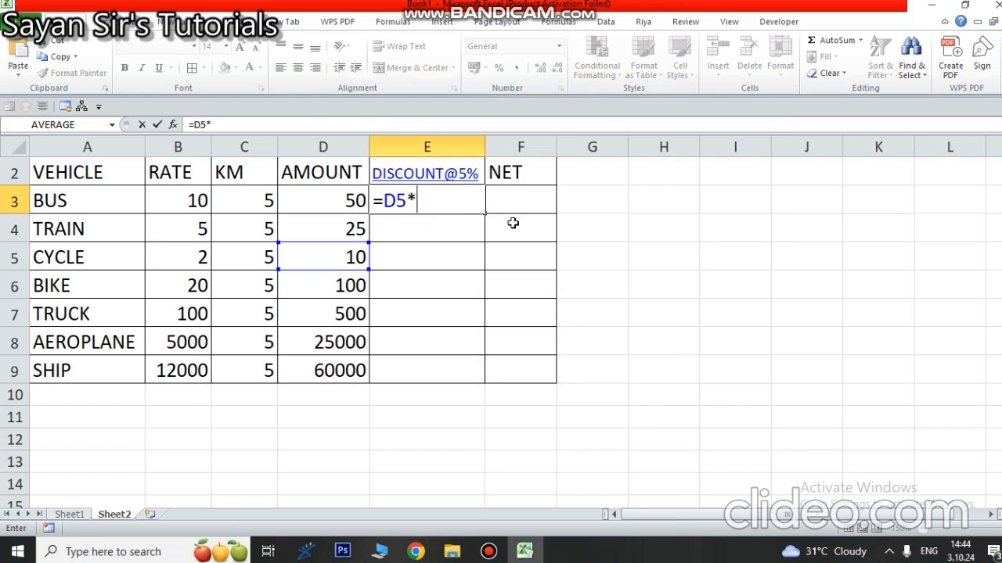
type("5%")
key("Return")
left_click(457, 199)
key("Delete")
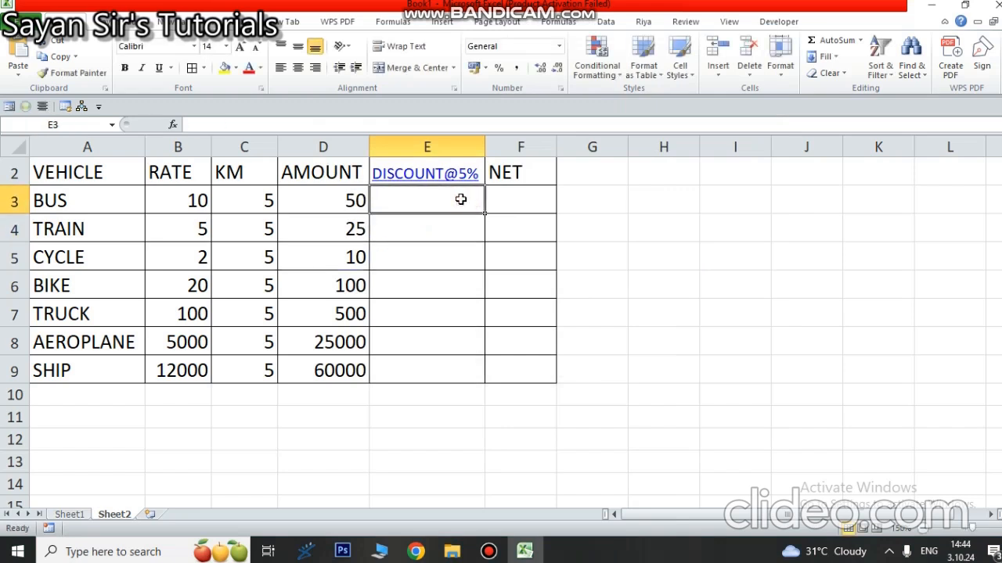
Calculate the bus discount in E3 with =D3*5% and fill the formula down to E9
type("=")
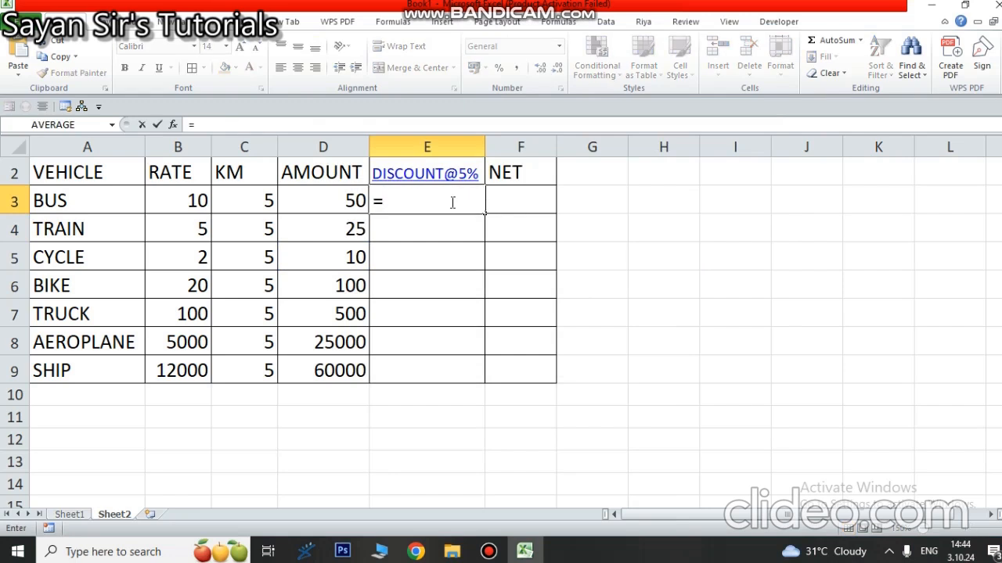
left_click(322, 200)
type("*5%")
key("Return")
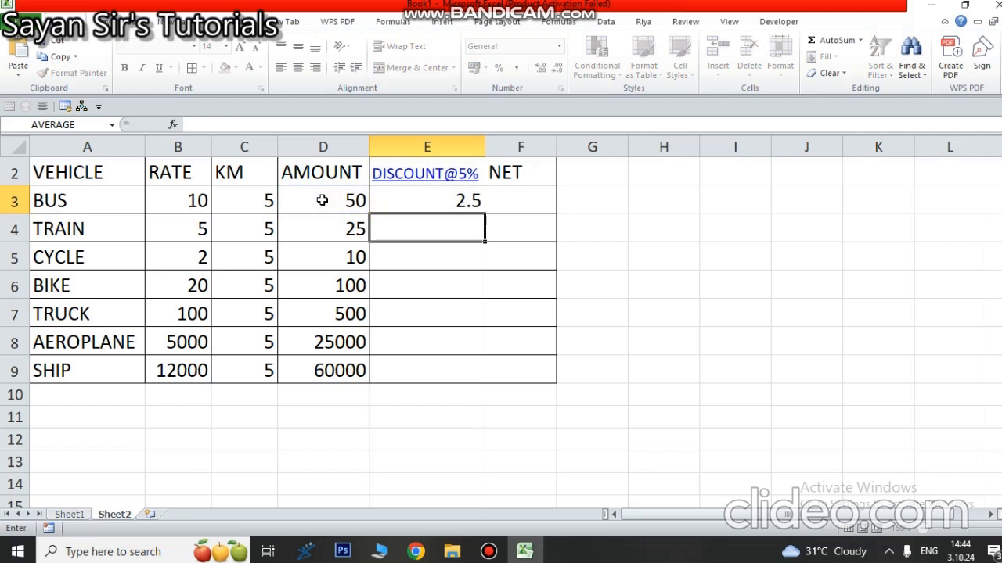
left_click(426, 195)
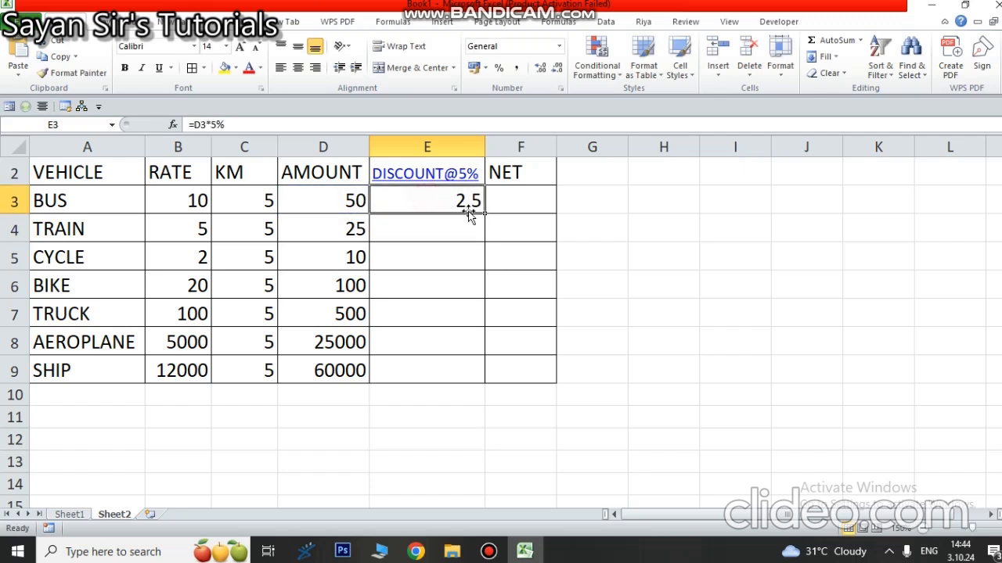
left_click_drag(486, 216, 486, 382)
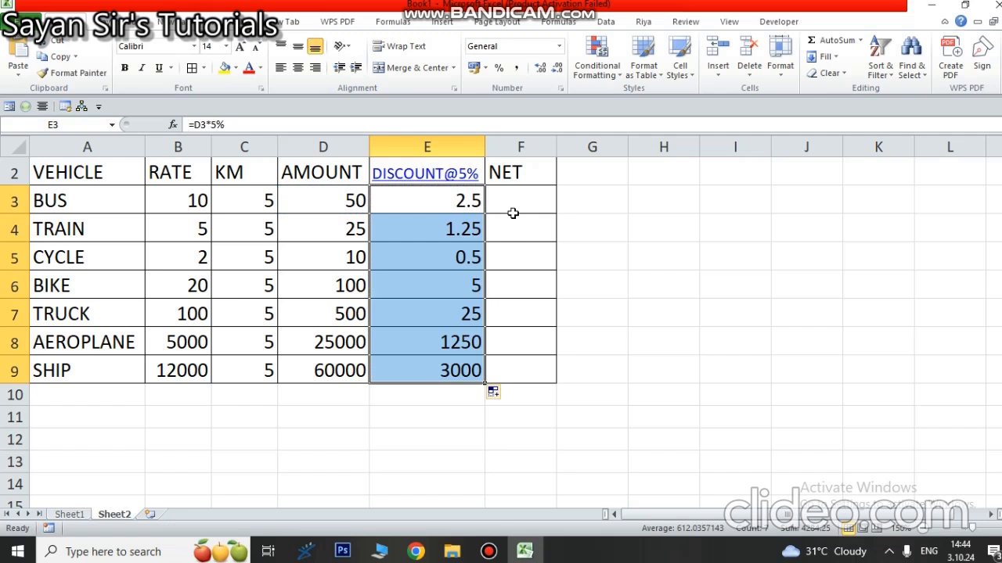
Calculate the bus net value in F3 with =D3-E3 and fill the formula down to F9
left_click(516, 204)
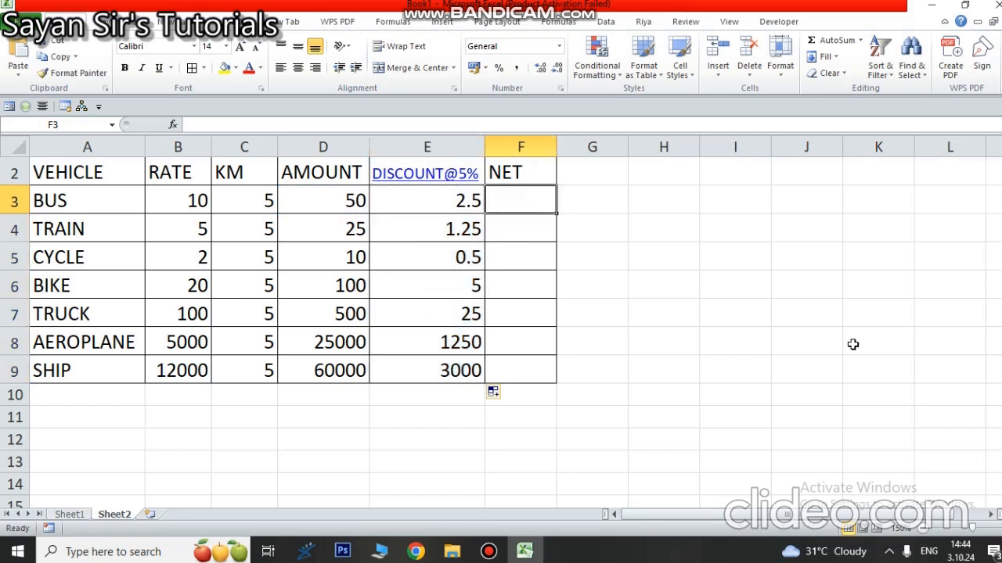
type("=")
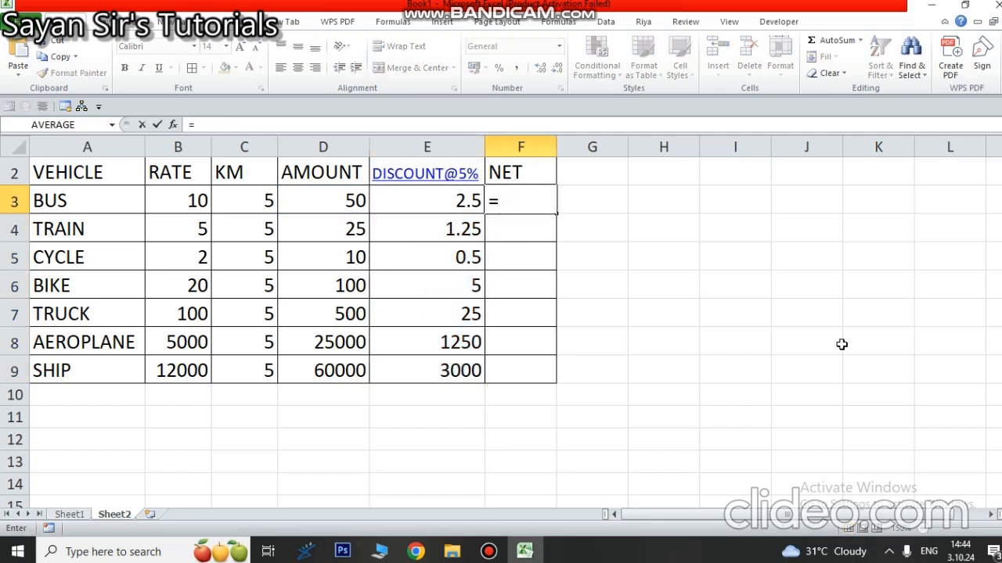
left_click(339, 206)
type("-")
left_click(432, 197)
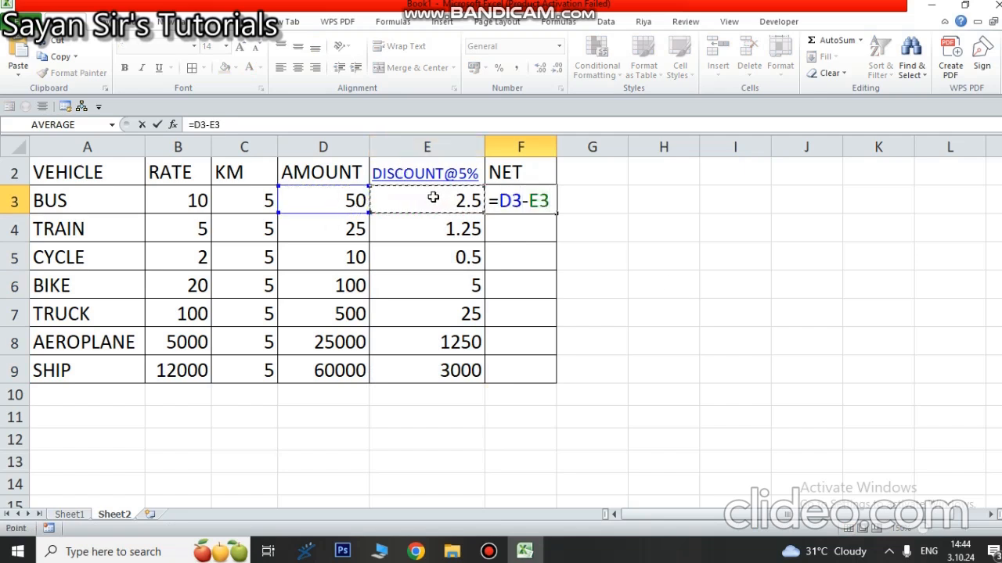
key("Return")
left_click(520, 202)
left_click_drag(556, 212, 557, 383)
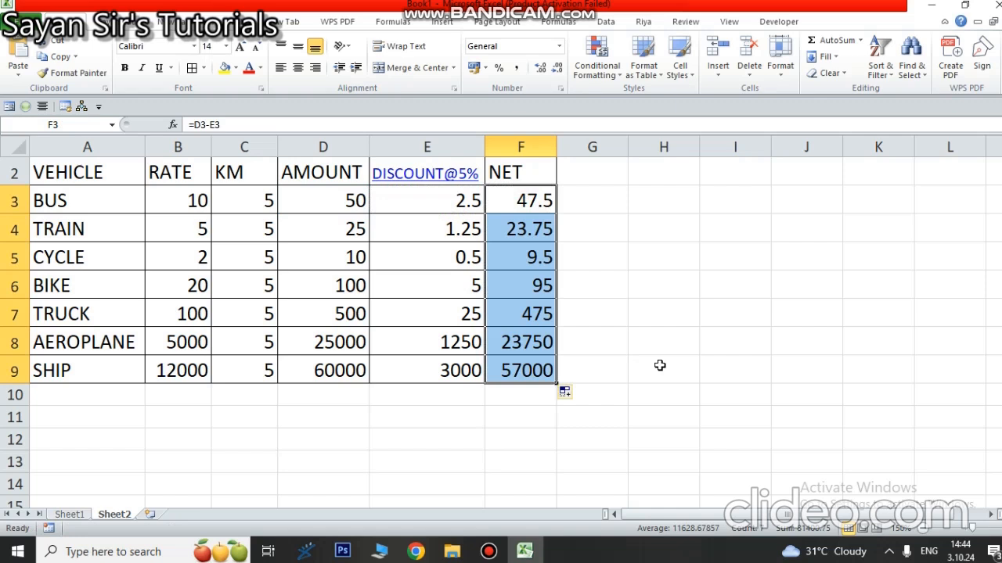
Center the contents of the whole vehicle table, A2:F9, horizontally
left_click_drag(35, 174, 543, 374)
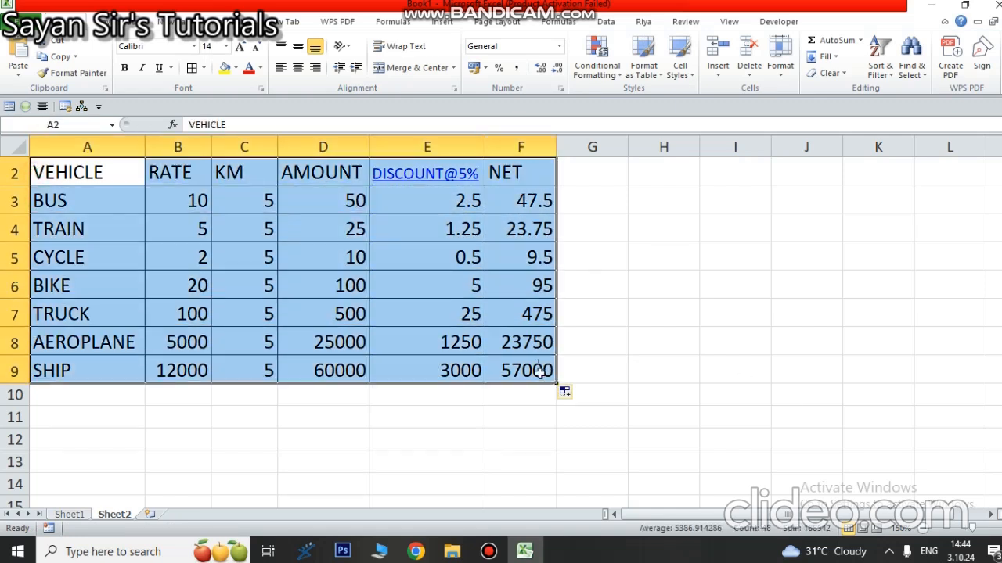
left_click(298, 67)
left_click(635, 277)
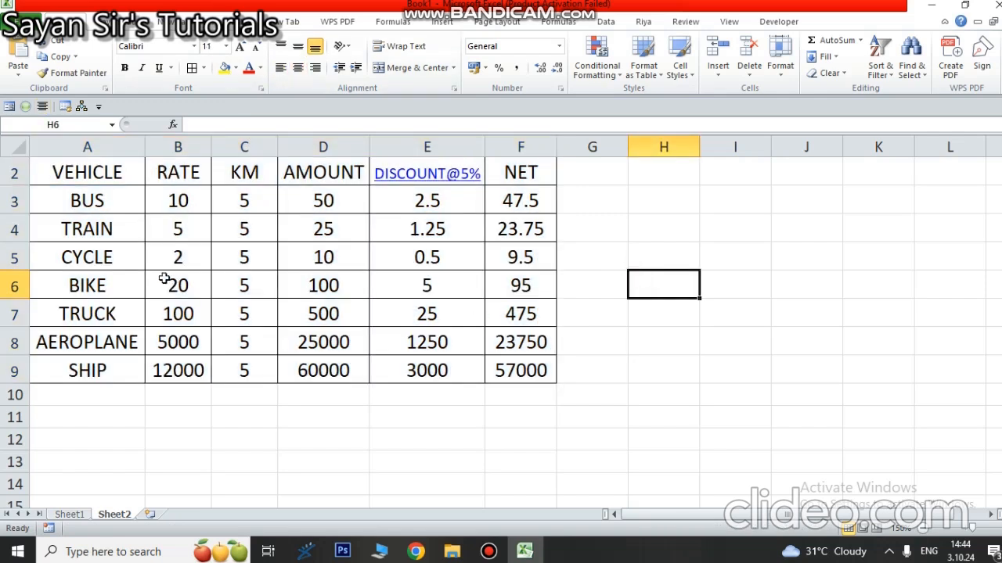
Start a What-If Data Table for the range A2:F9 and move its dialog clear of the table
left_click_drag(62, 178, 509, 374)
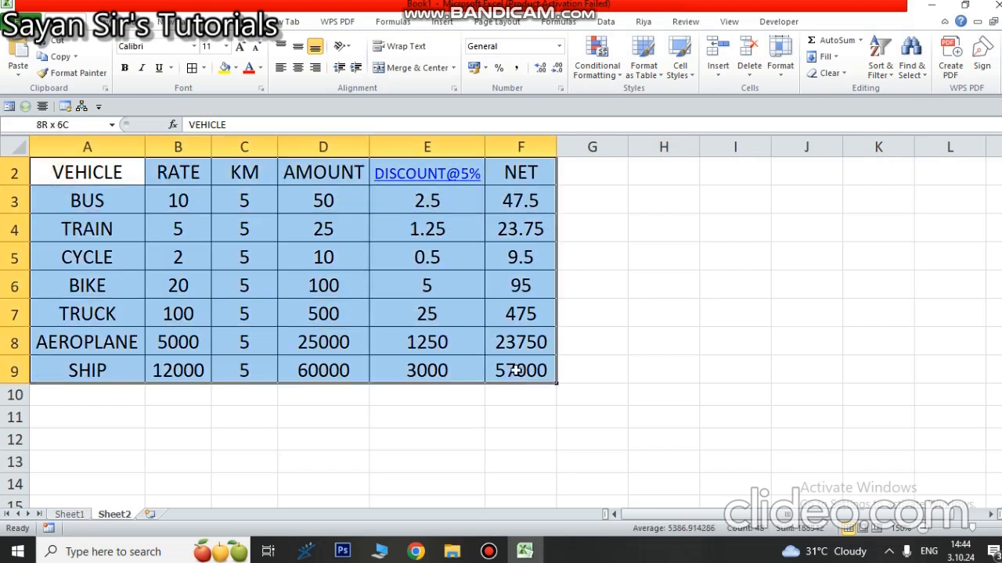
left_click(605, 22)
left_click(666, 70)
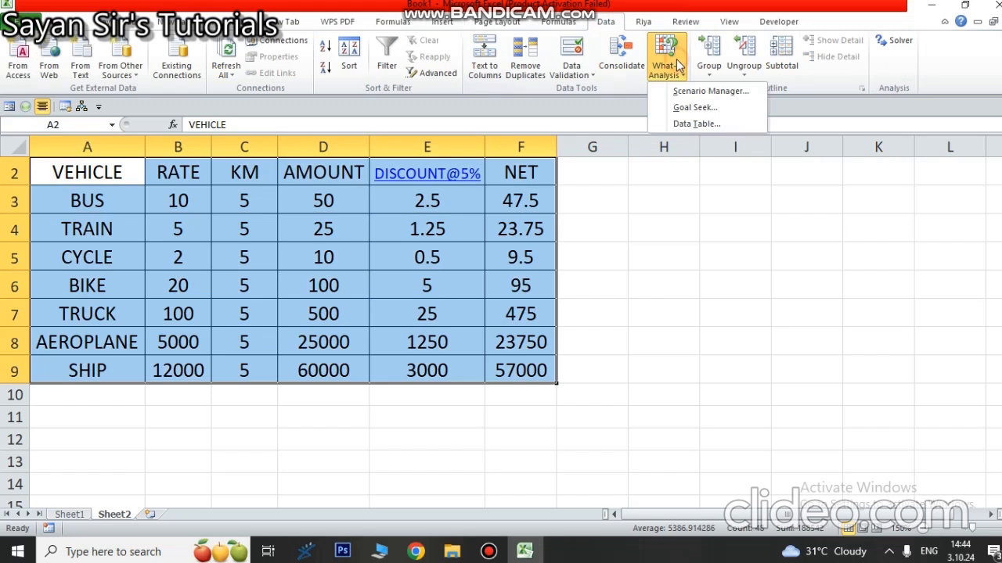
left_click(695, 124)
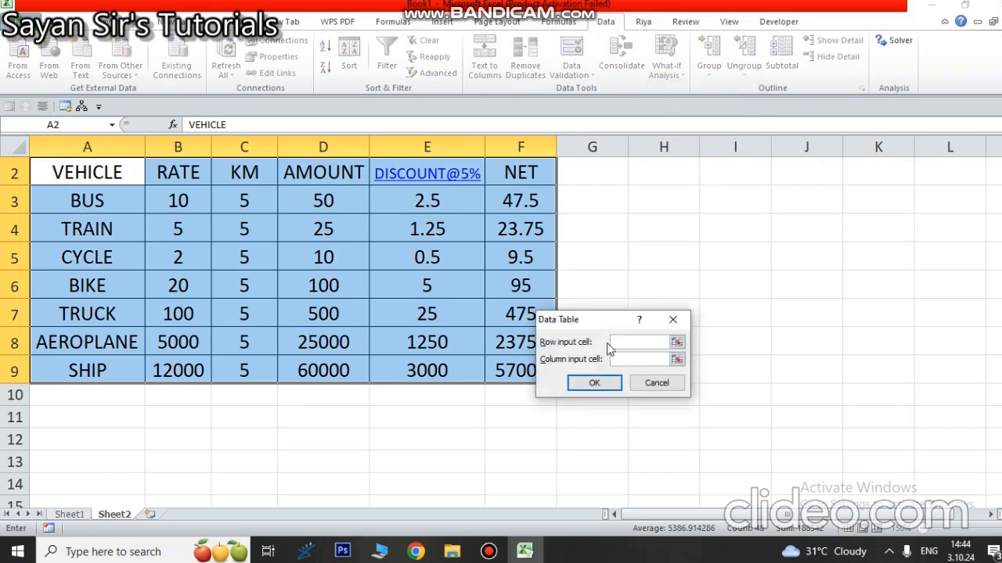
left_click_drag(595, 326, 707, 287)
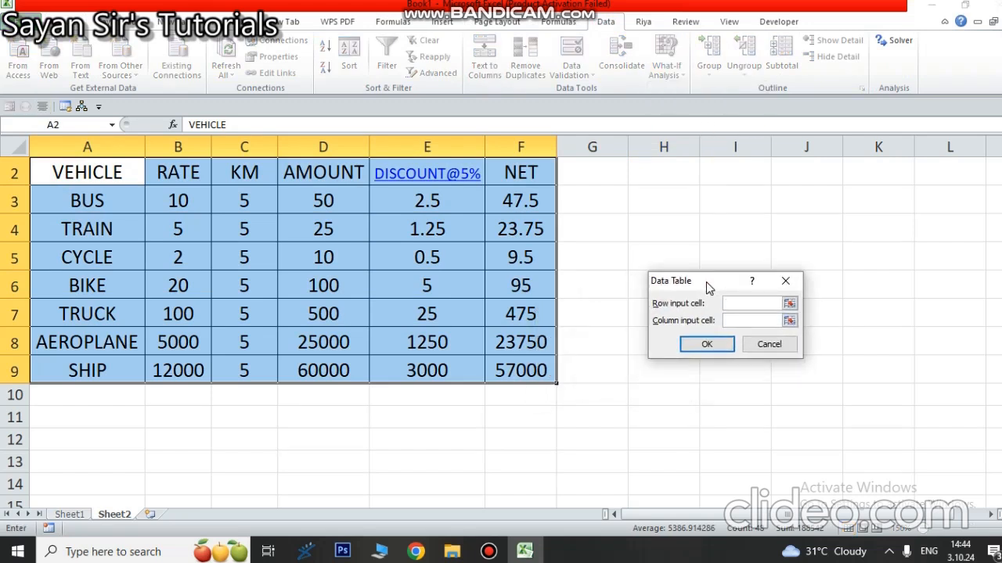
left_click(749, 324)
left_click_drag(53, 172, 492, 175)
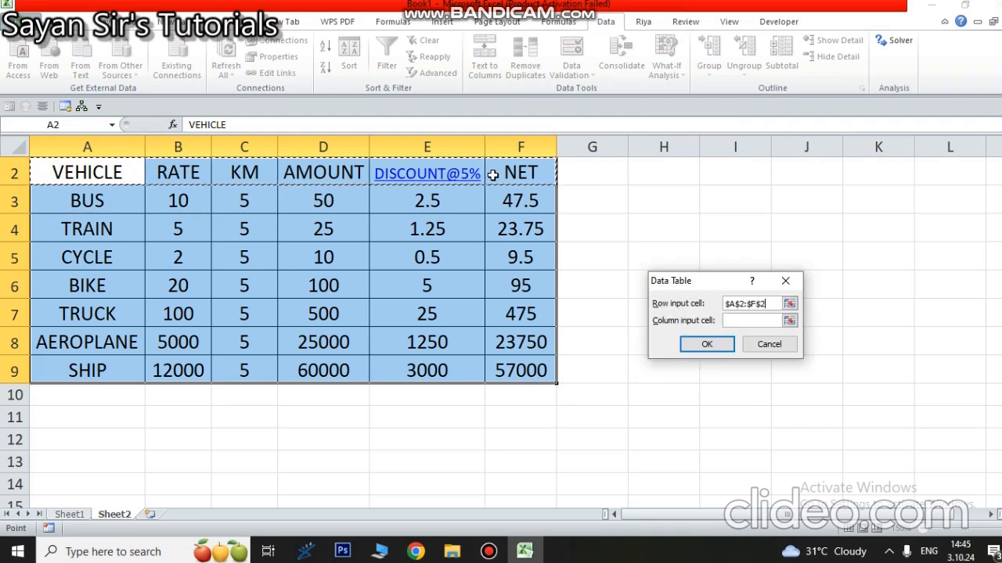
key("shift+Left")
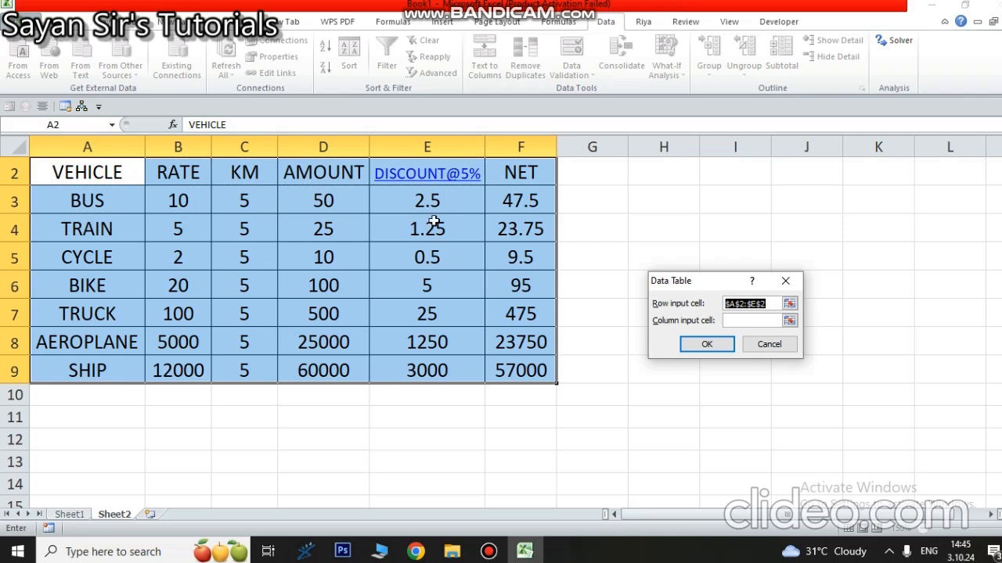
key("BackSpace")
Try to create the data table with row input cell $A$2:$A$9 and column input cell $A$2:$F$2
left_click_drag(96, 173, 99, 371)
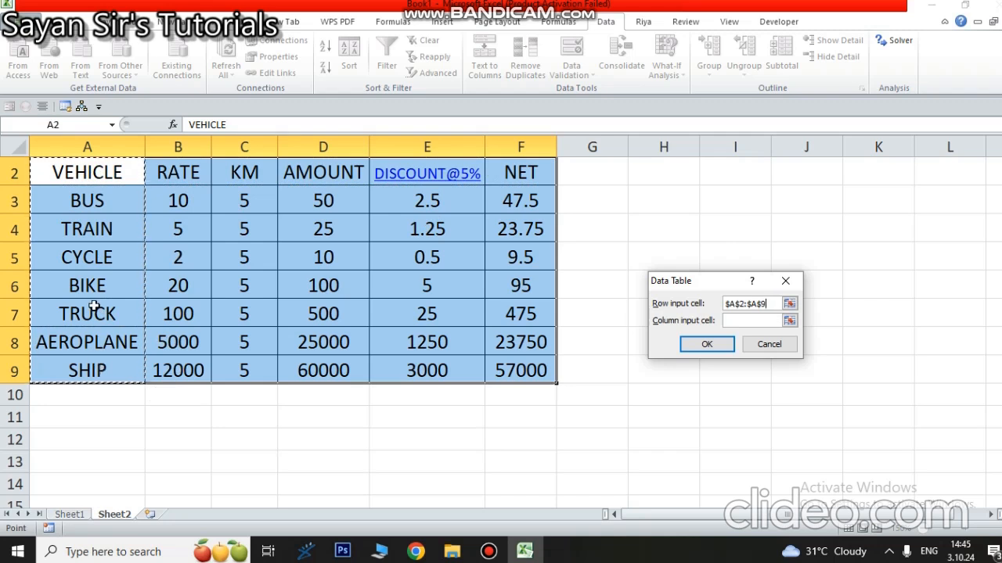
left_click(744, 321)
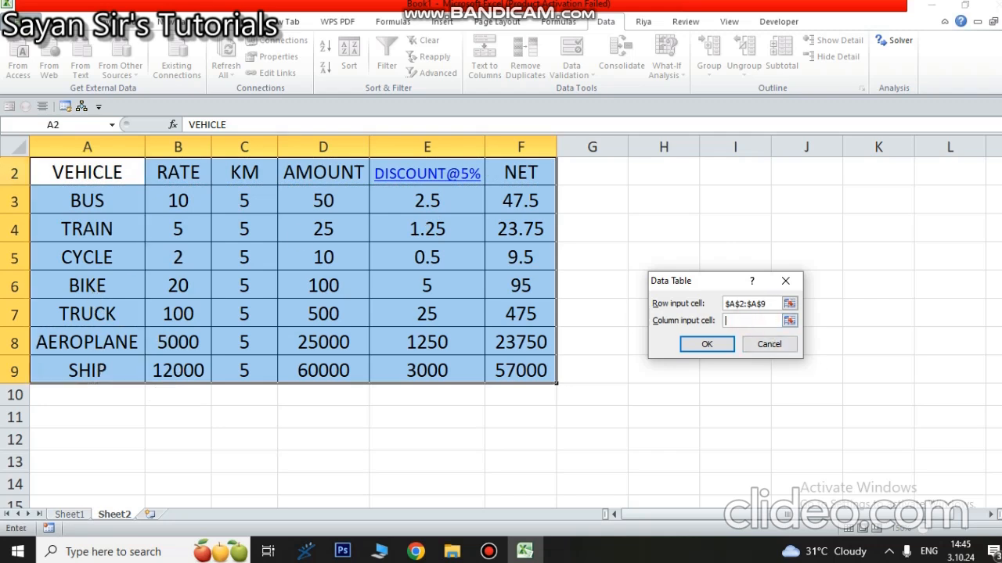
left_click_drag(43, 161, 524, 174)
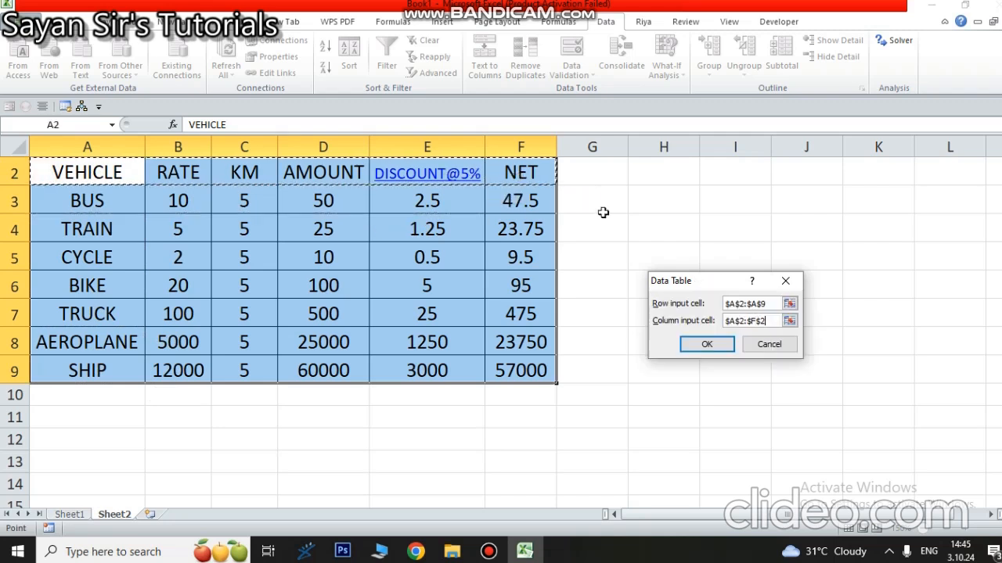
left_click(706, 345)
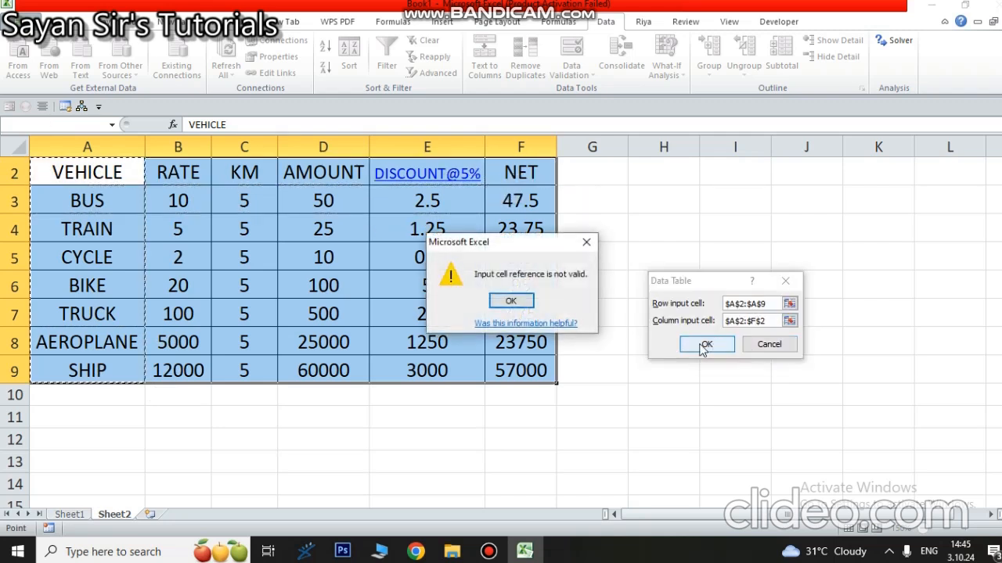
Clear both input references and try to create the data table with $A$2:$F$9 as the only row input cell
left_click(513, 302)
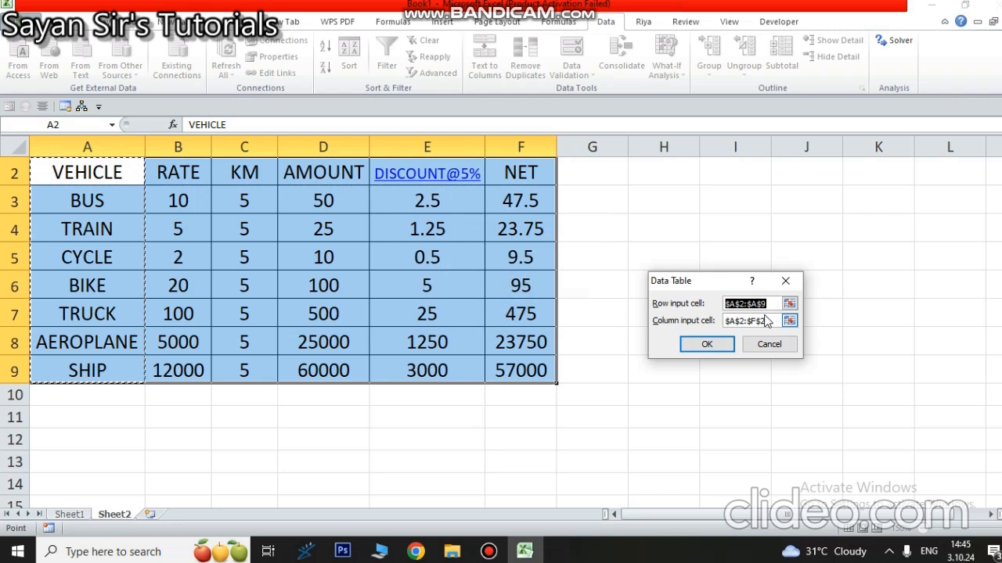
key("BackSpace")
left_click(772, 320)
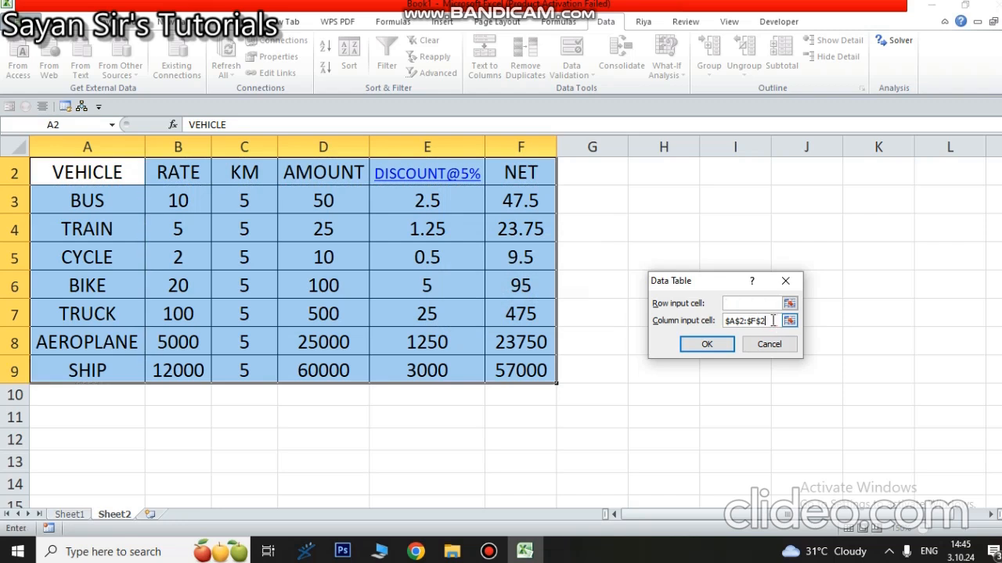
left_click_drag(775, 322, 722, 323)
key("BackSpace")
left_click(728, 303)
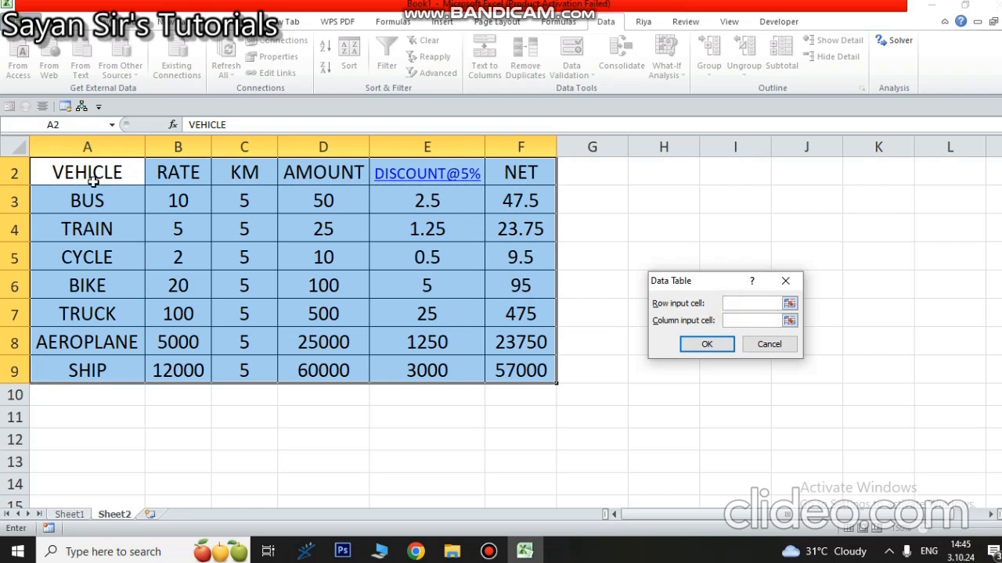
left_click_drag(79, 177, 520, 372)
left_click(707, 344)
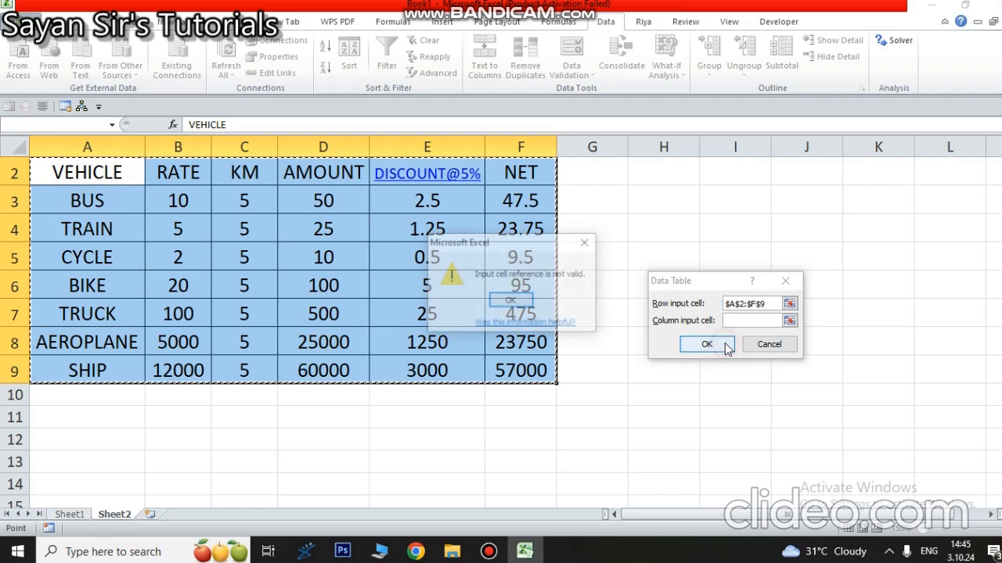
left_click(511, 302)
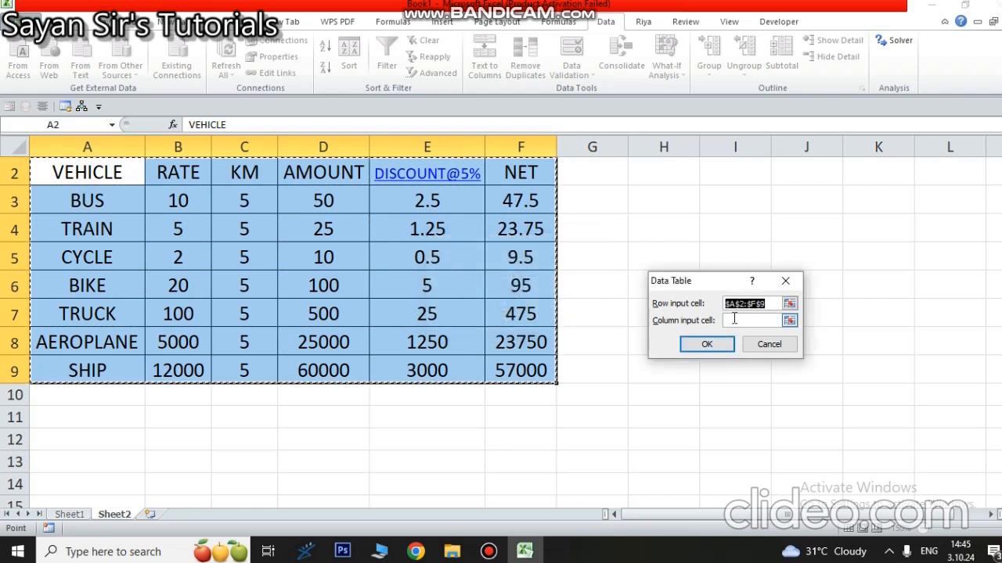
Try to create the data table with $A$2 as both the row input cell and the column input cell
key("BackSpace")
left_click(735, 320)
left_click(738, 304)
left_click(89, 171)
left_click(740, 321)
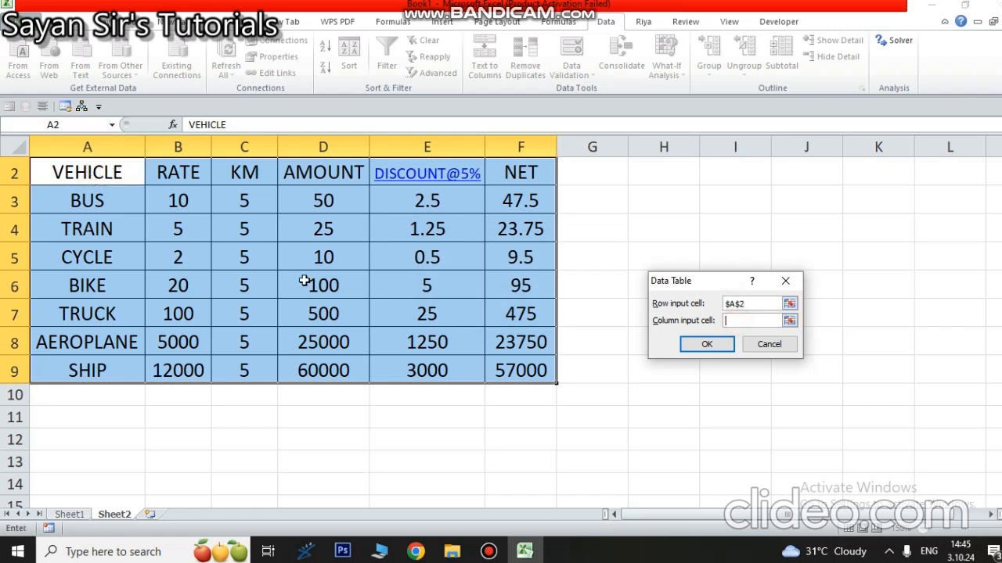
left_click(88, 172)
left_click(706, 344)
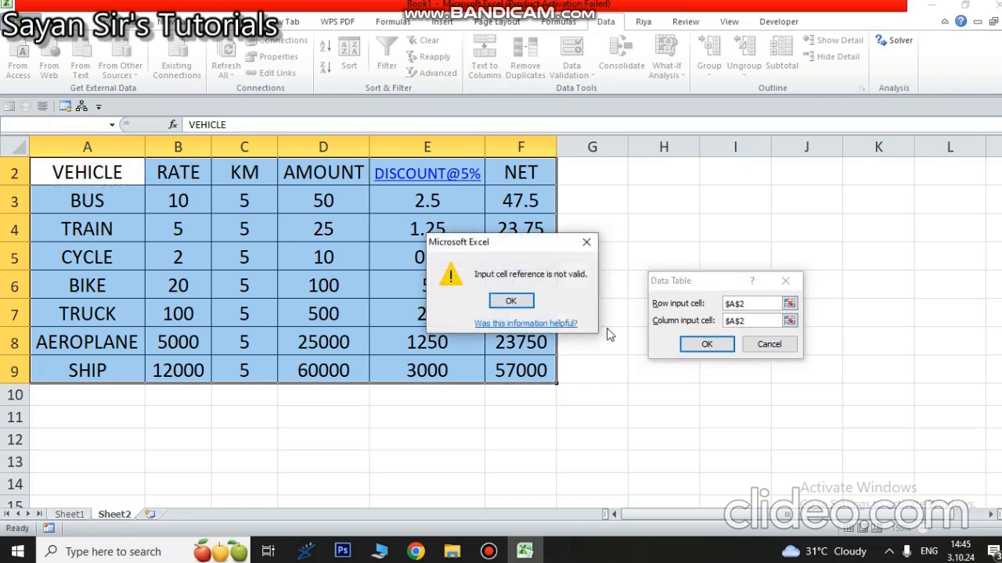
left_click(510, 301)
Try the data table with row input cell $A$2:$F$2 and column input cell $A$2:$A$9, and dismiss the dialog
key("BackSpace")
left_click(761, 319)
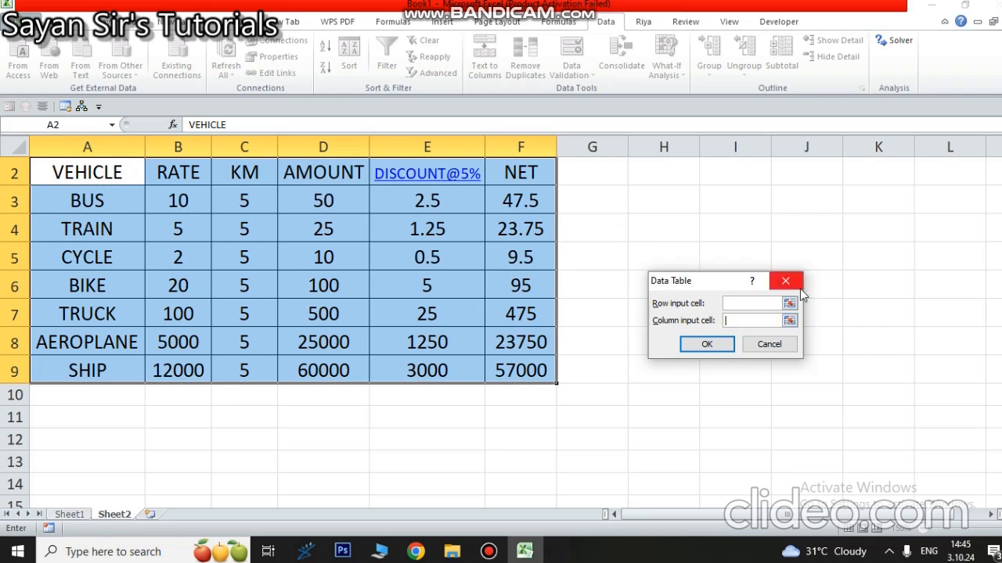
left_click(746, 304)
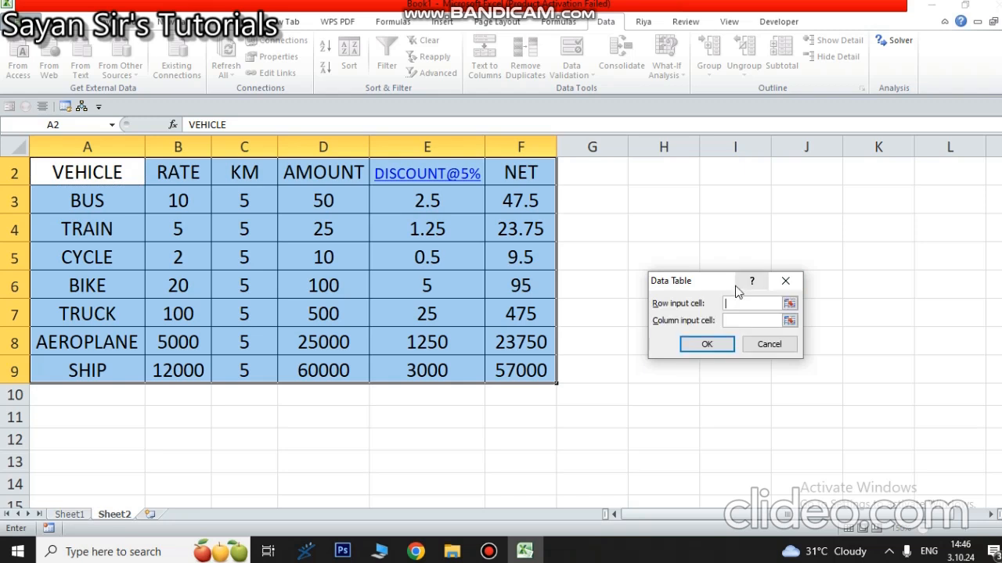
left_click(737, 302)
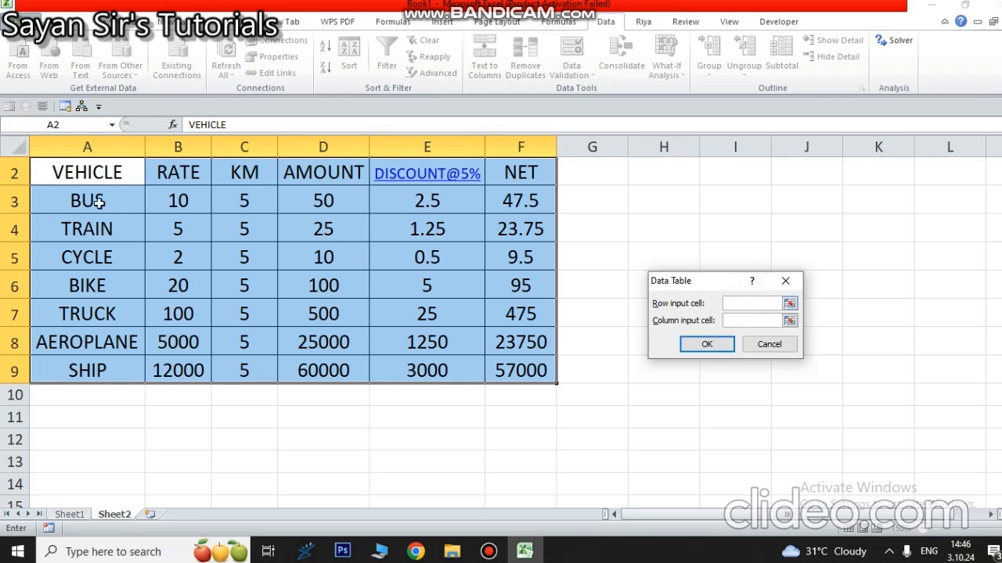
left_click(75, 175)
left_click_drag(75, 175, 549, 173)
left_click(743, 320)
left_click_drag(87, 177, 86, 371)
left_click(708, 344)
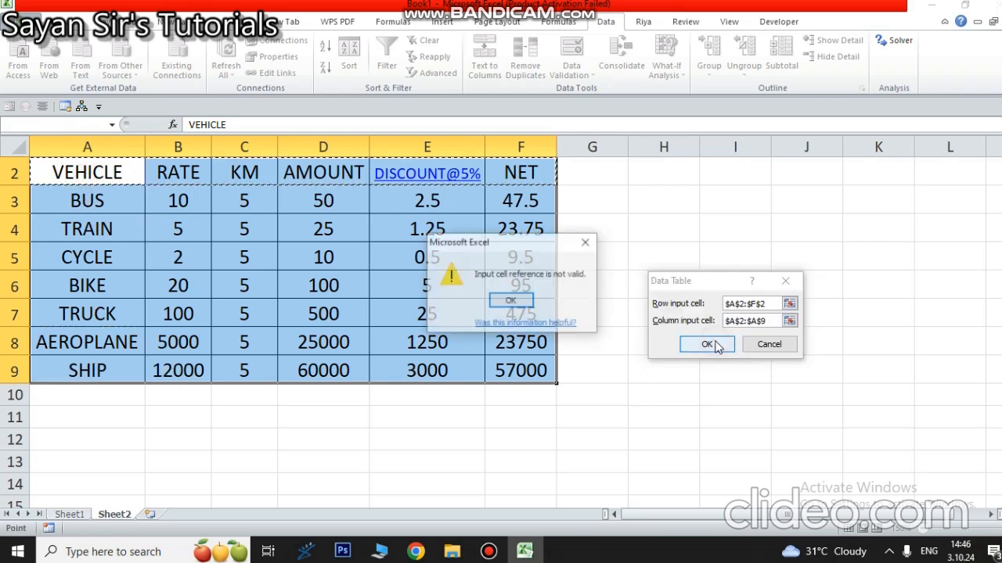
left_click(509, 302)
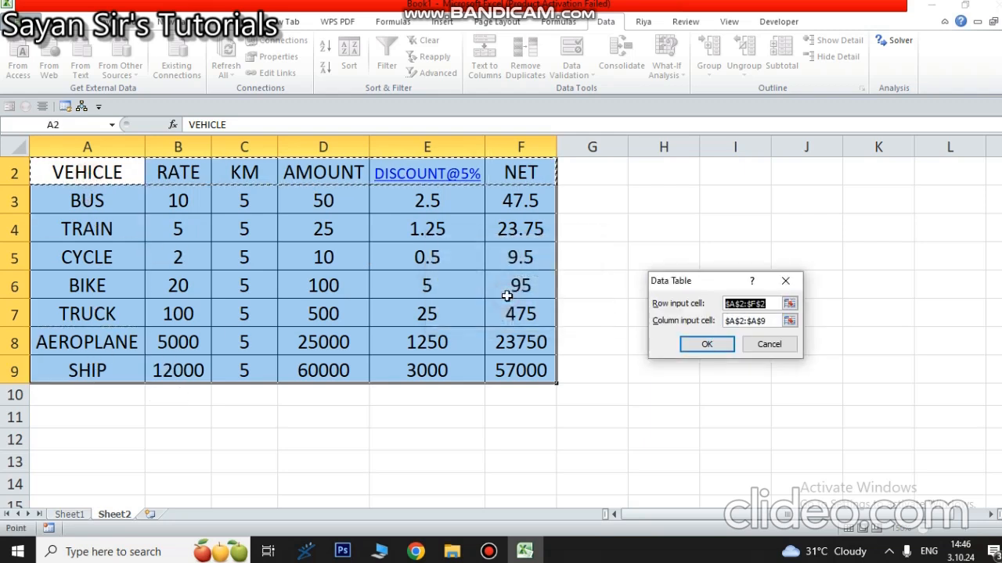
left_click(784, 280)
left_click(567, 415)
Start a What-If Data Table for the loan calculator labels A2:A6 on Sheet1
left_click(69, 515)
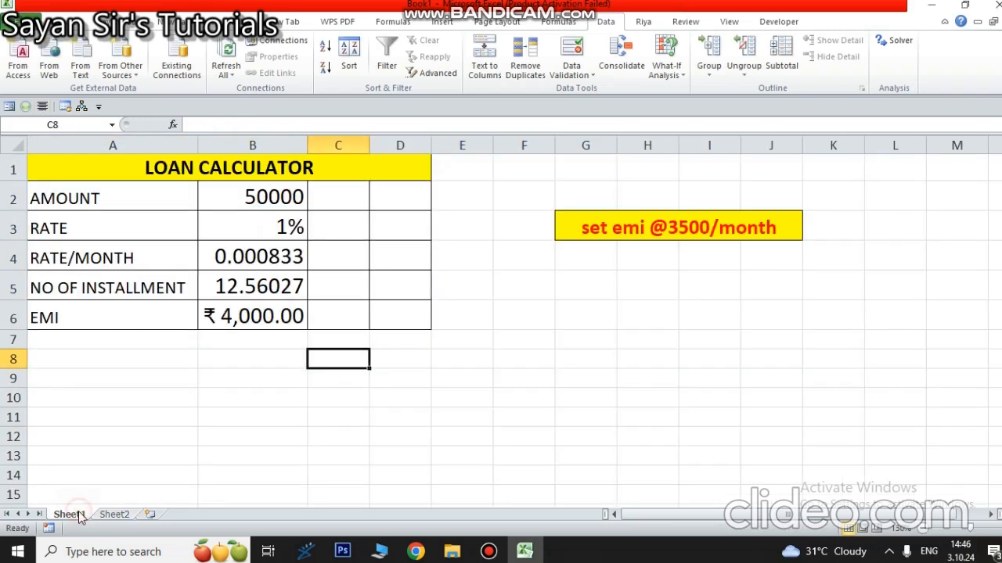
left_click(326, 431)
left_click_drag(47, 200, 87, 314)
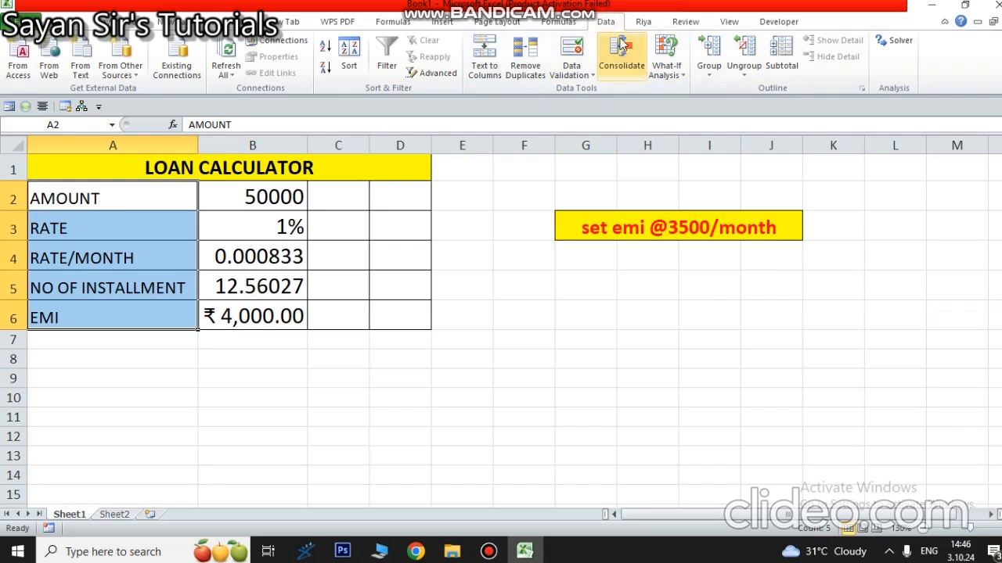
left_click(681, 78)
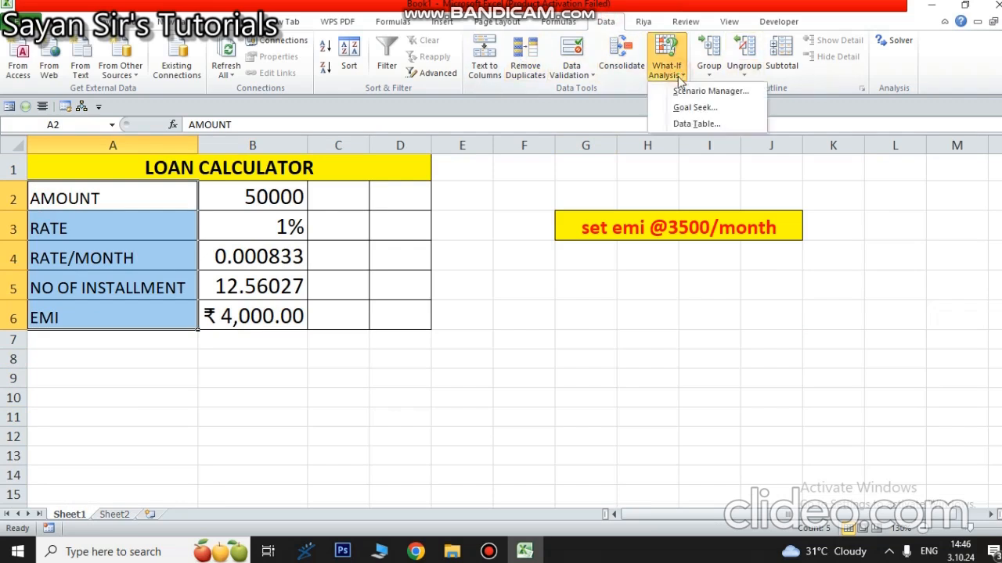
left_click(685, 122)
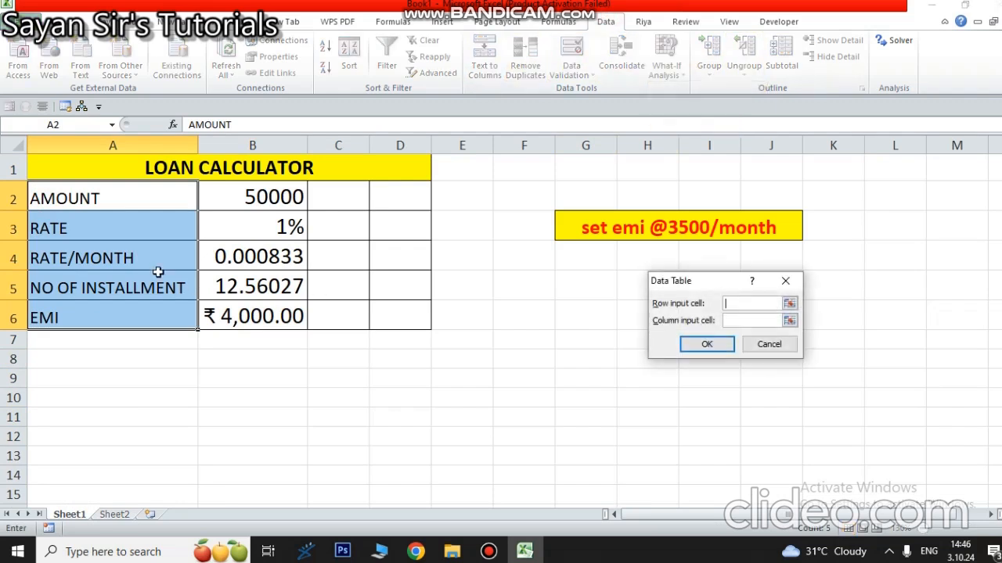
Try the loan data table with row input cell $A$2:$A$6 and column input cell $B$2:$B$6, and dismiss the dialog
left_click_drag(89, 199, 105, 309)
left_click(739, 321)
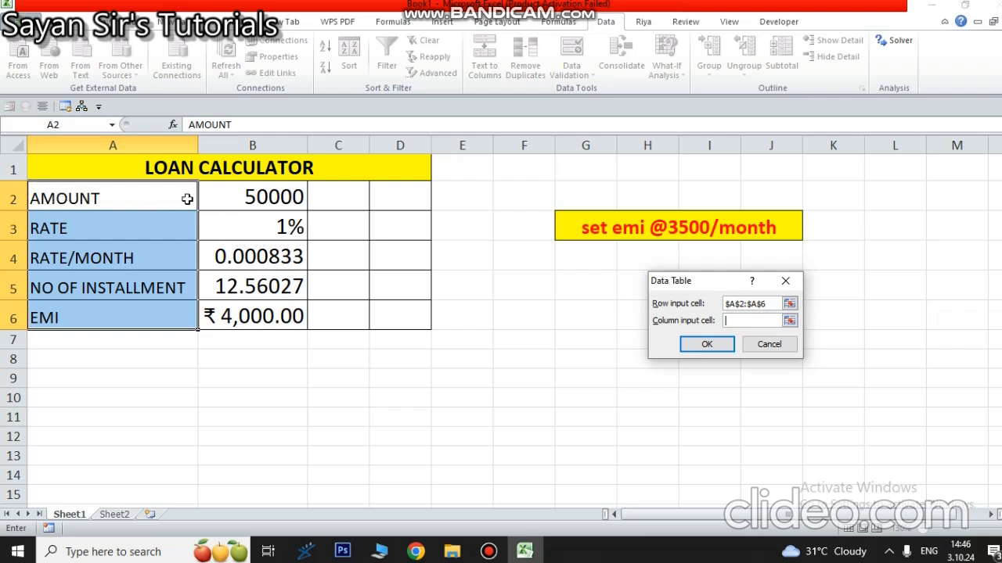
left_click_drag(238, 197, 300, 318)
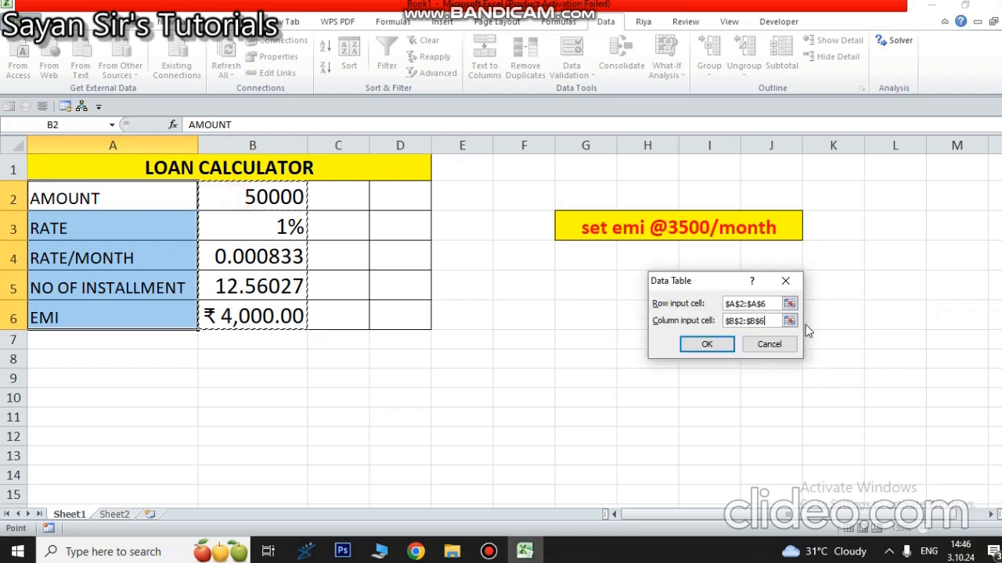
left_click(721, 346)
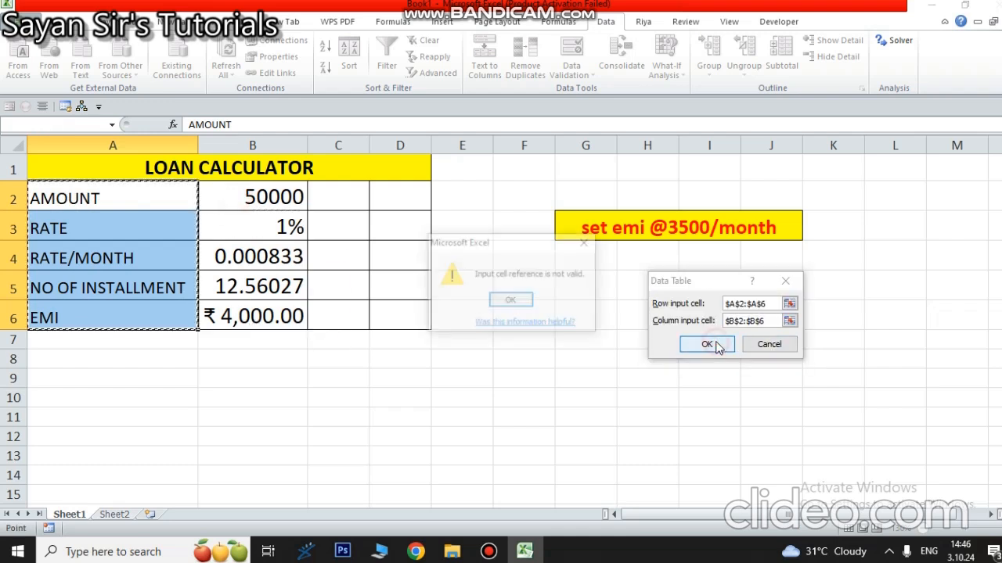
left_click(510, 303)
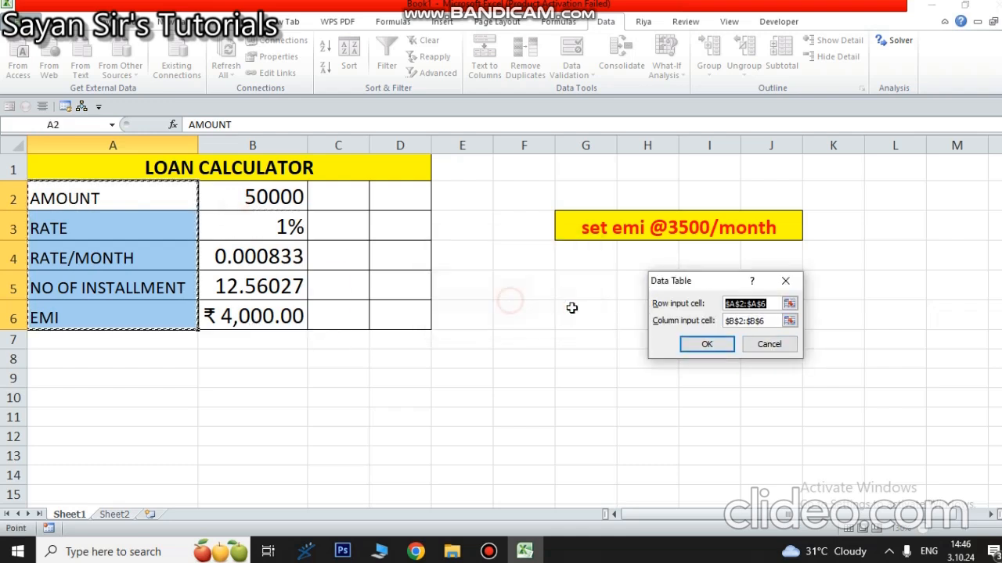
key("BackSpace")
left_click(766, 321)
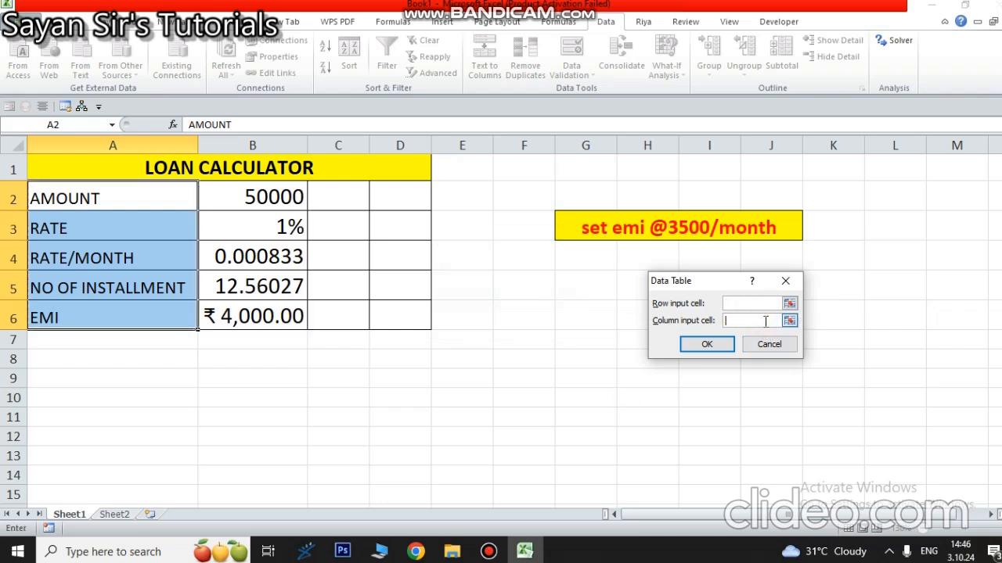
left_click(785, 280)
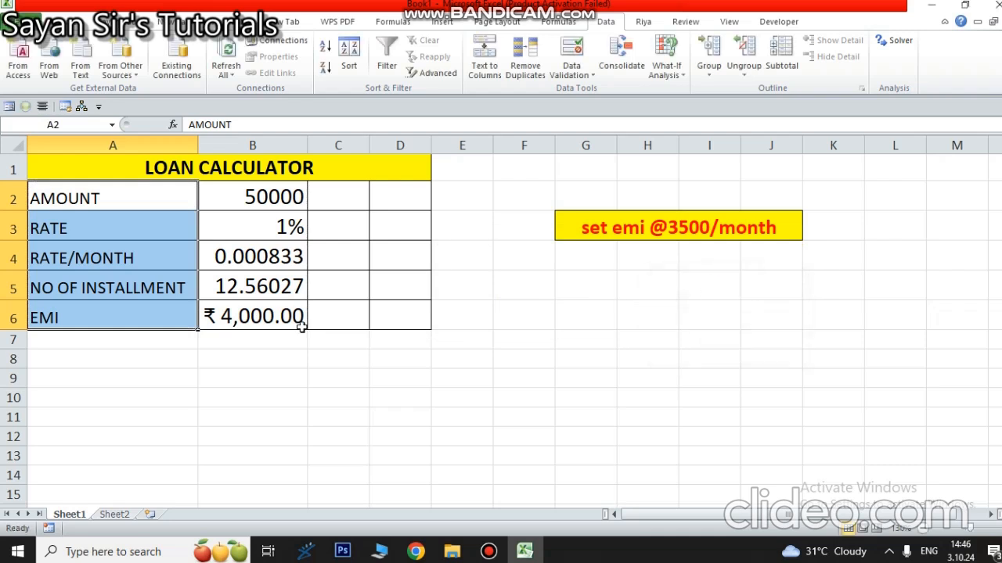
left_click(426, 374)
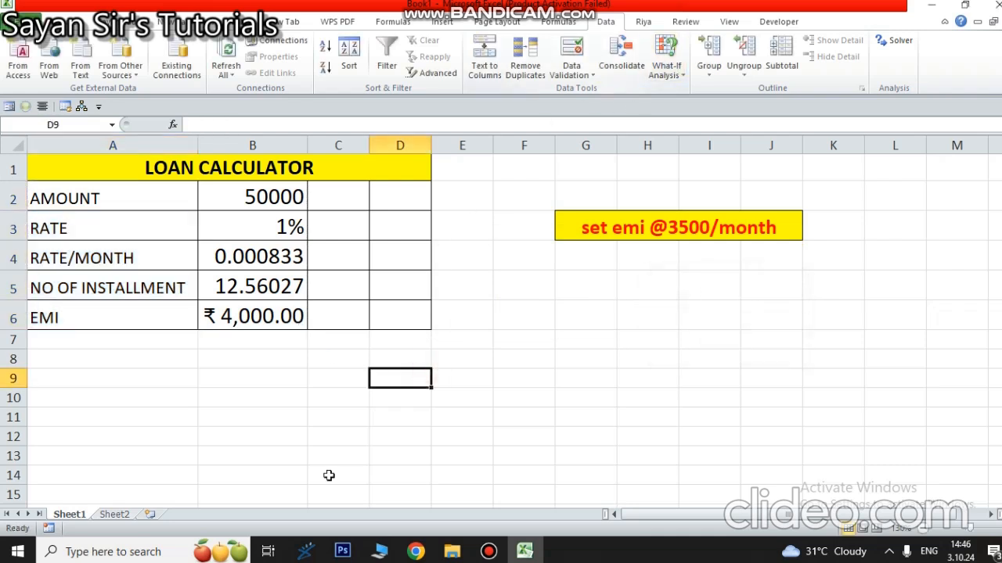
Convert the vehicle data in A2:F9 on Sheet2 into a table with headers
left_click(129, 511)
left_click(225, 490)
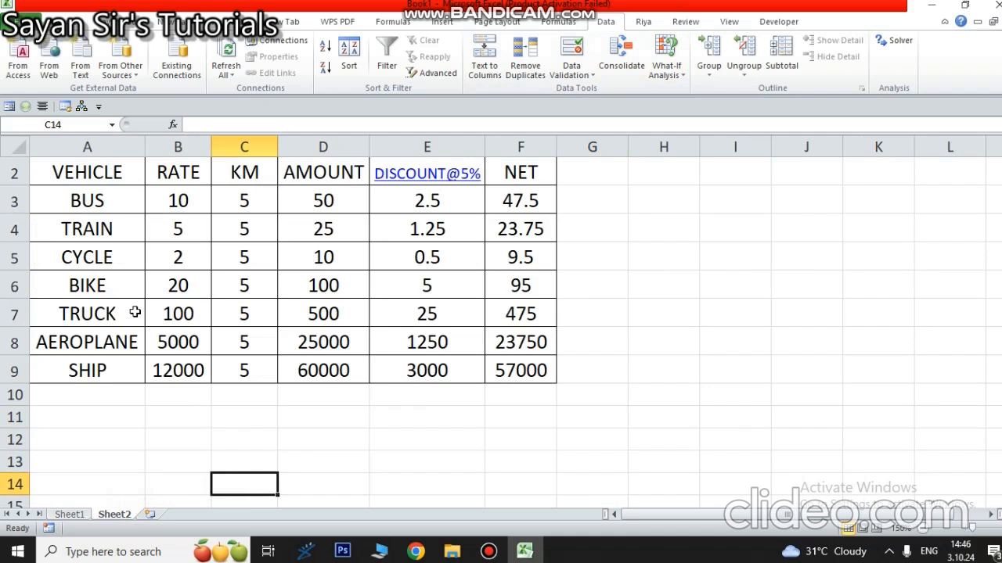
left_click_drag(61, 177, 540, 372)
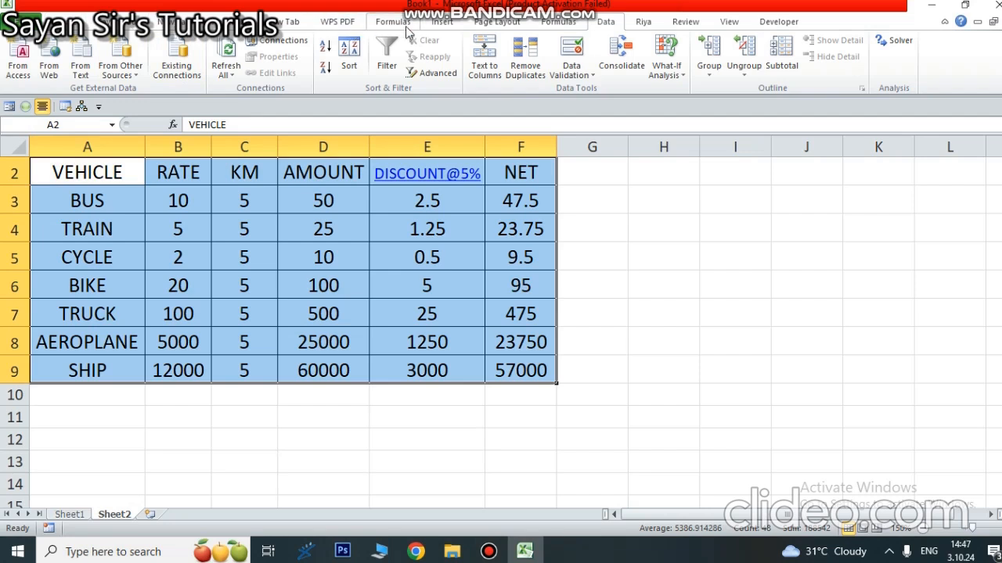
left_click(454, 22)
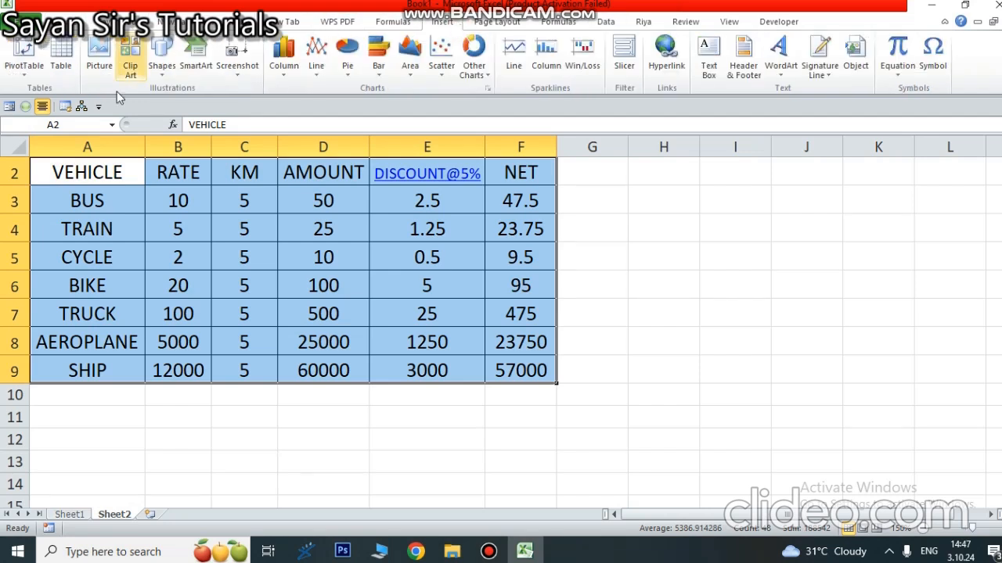
left_click(61, 57)
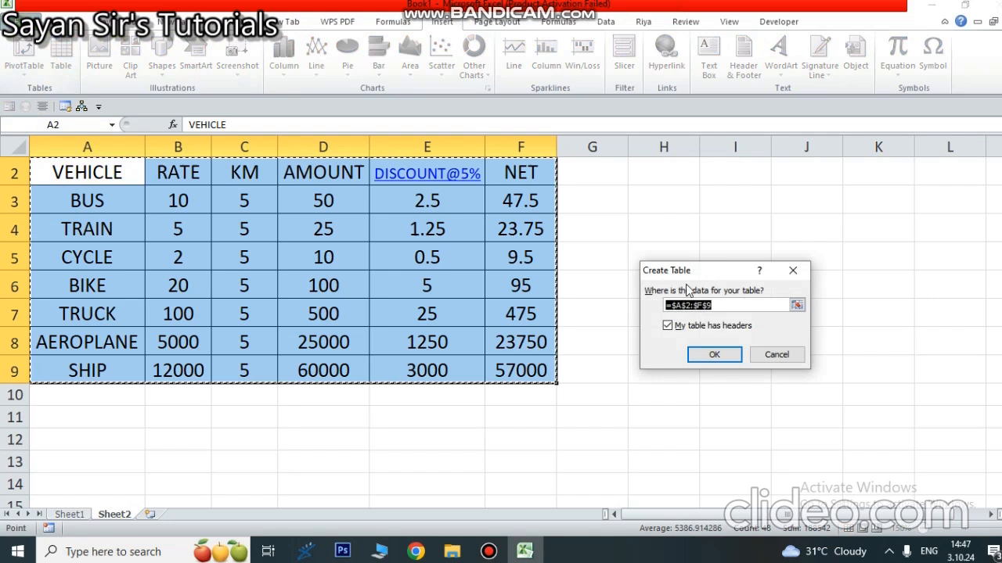
left_click(714, 356)
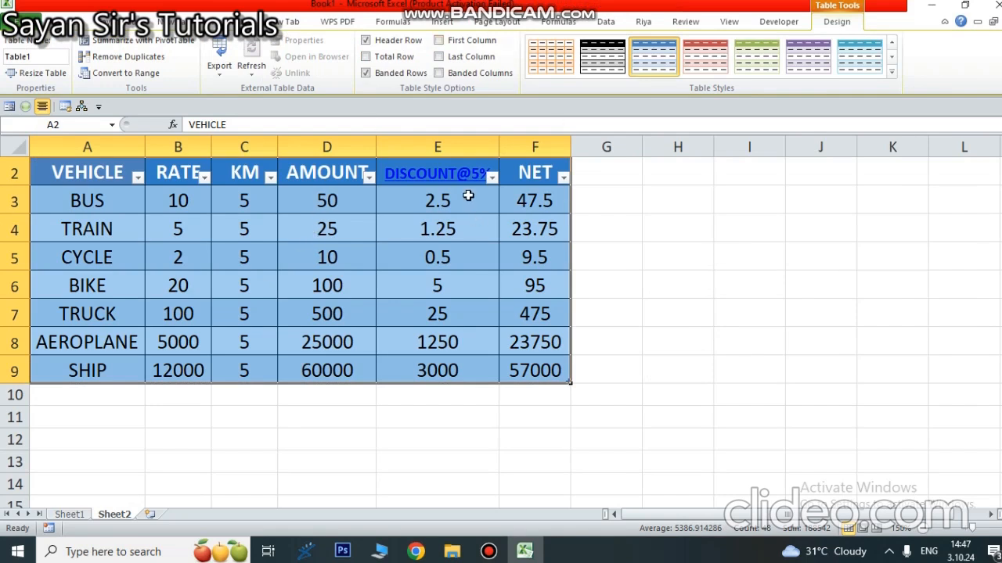
left_click(637, 266)
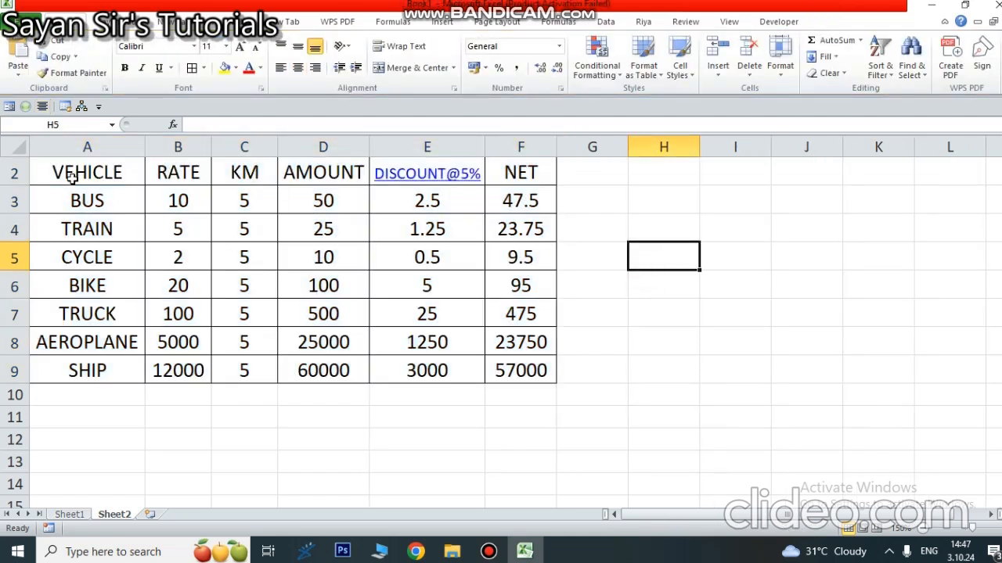
Convert the range A2:F9 into a table with headers again and view the NET column's filter options
left_click_drag(47, 168, 518, 374)
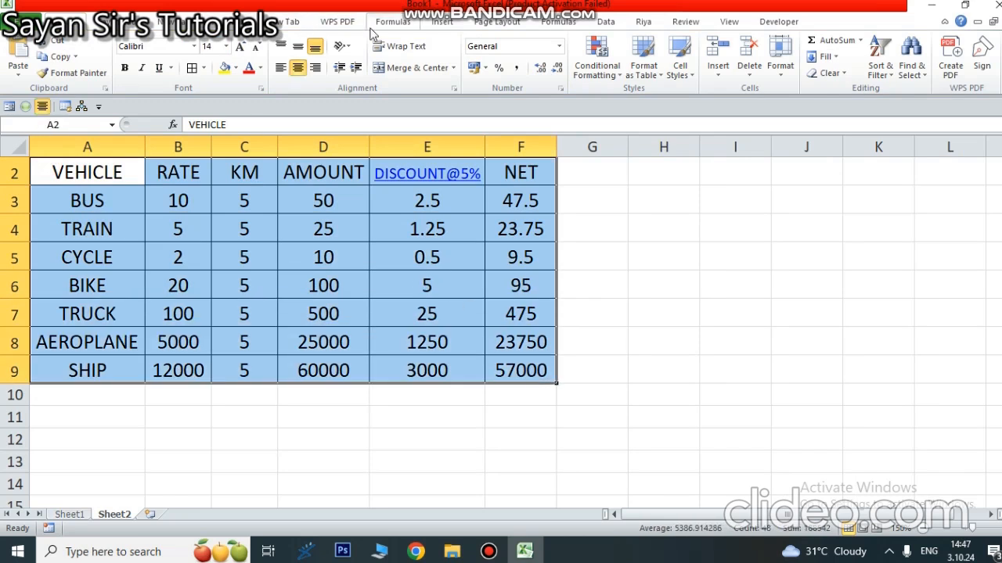
left_click(446, 23)
left_click(61, 56)
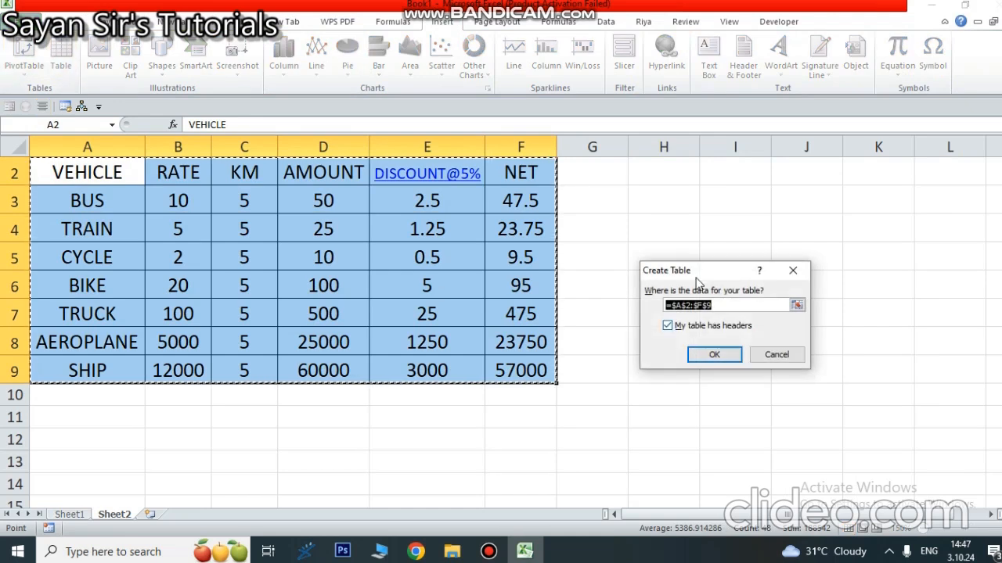
left_click(714, 356)
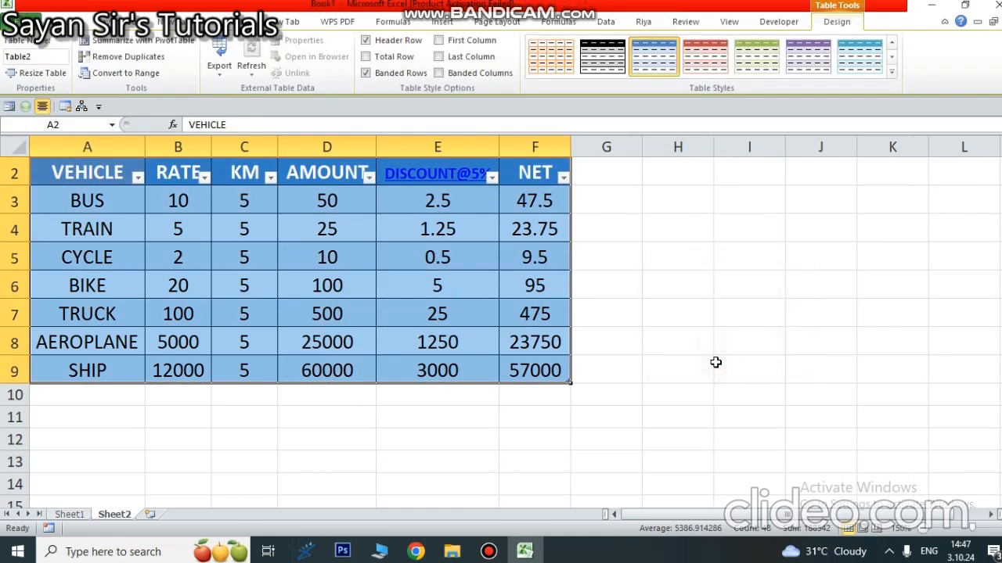
left_click(205, 444)
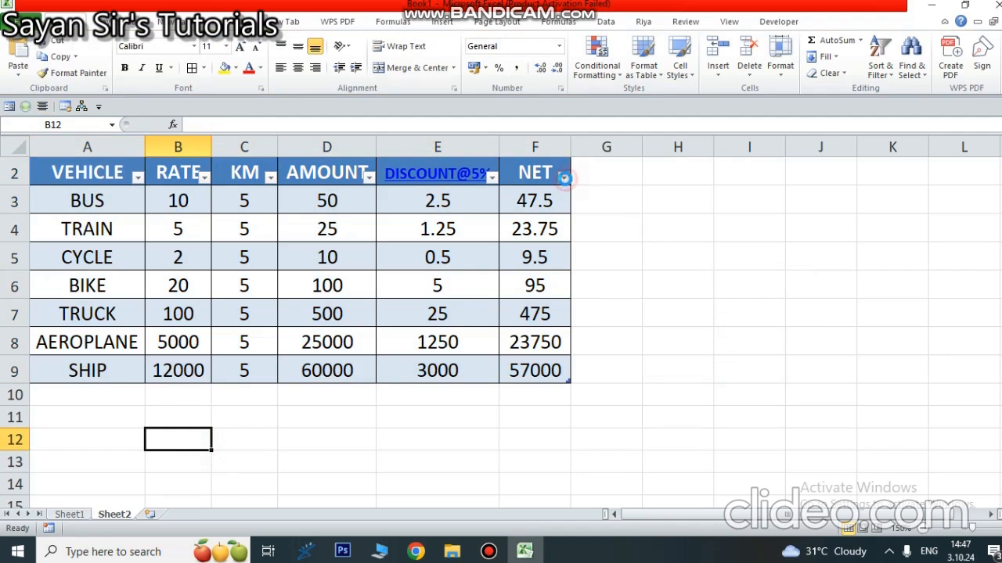
left_click(563, 179)
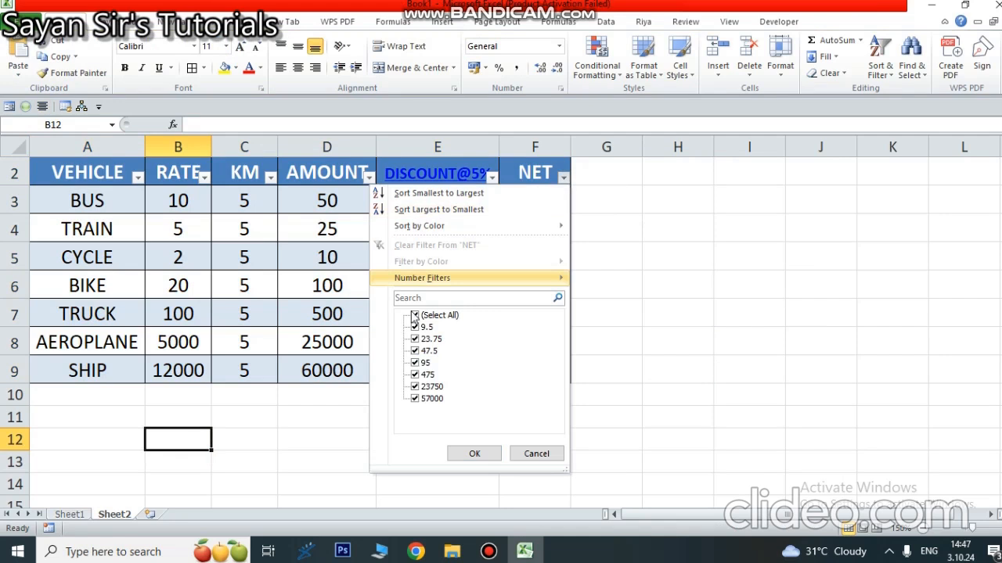
left_click(678, 201)
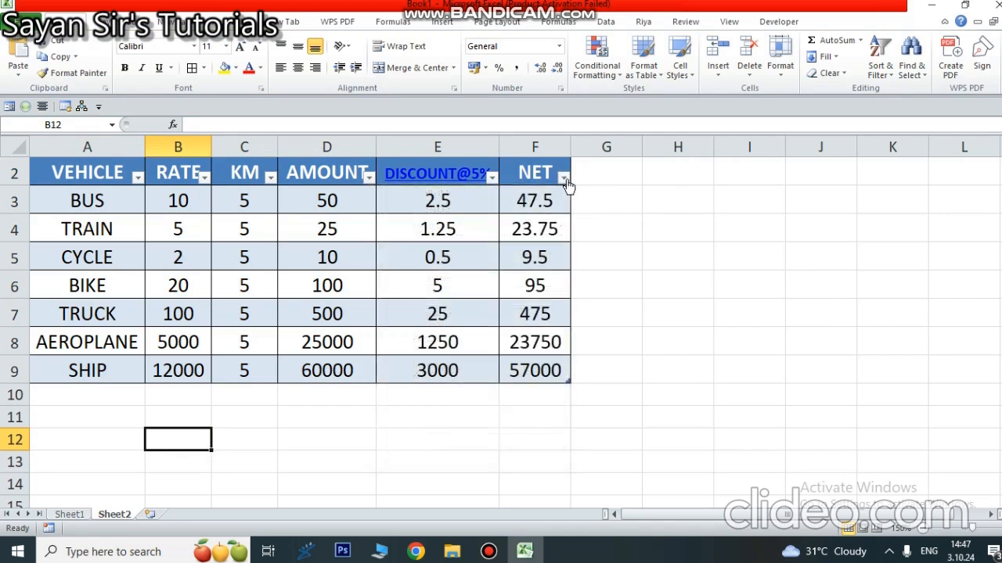
Filter the NET column to values less than 500, and undo the filter
left_click(563, 178)
left_click(415, 315)
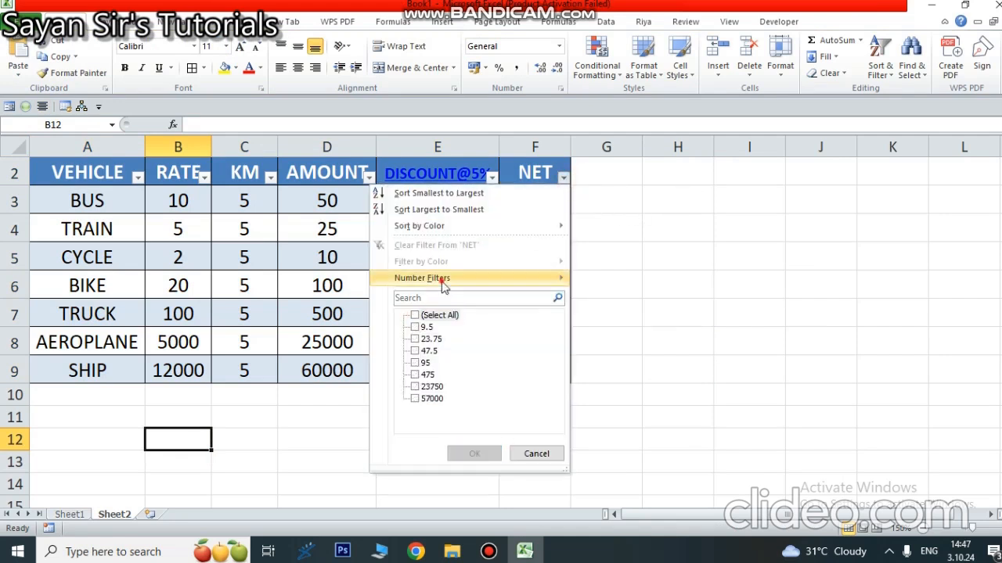
mouse_move(562, 279)
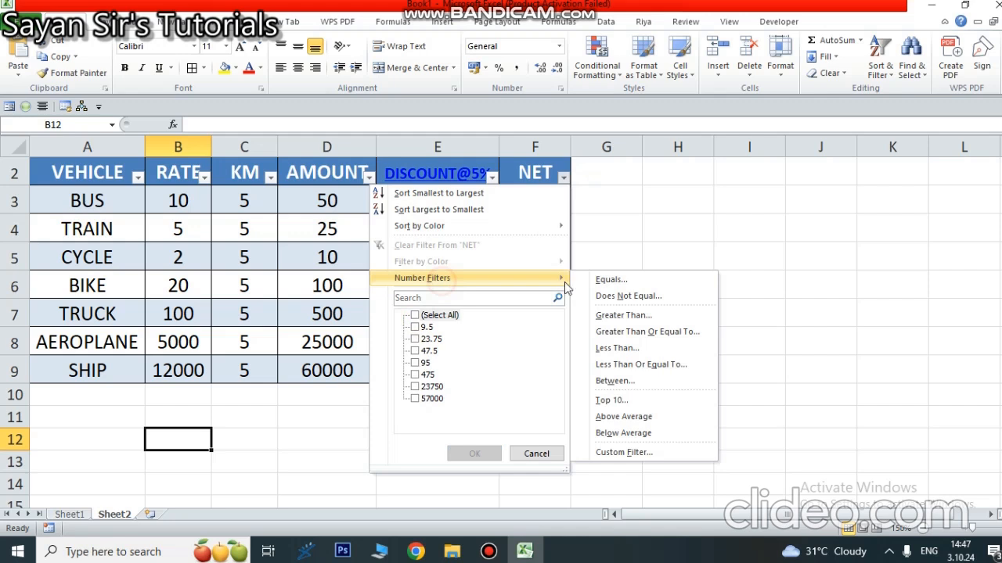
left_click(622, 349)
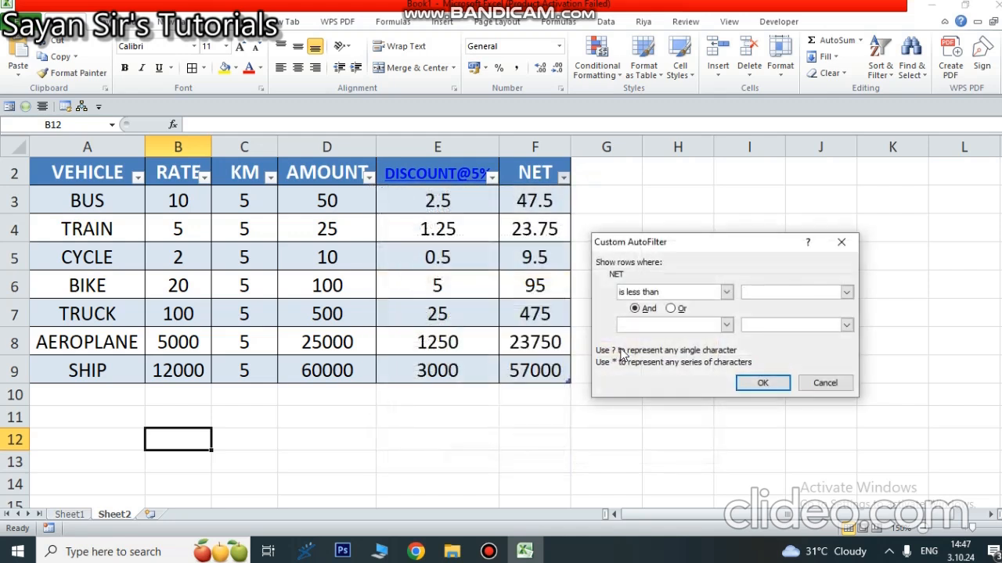
type("500")
left_click(763, 385)
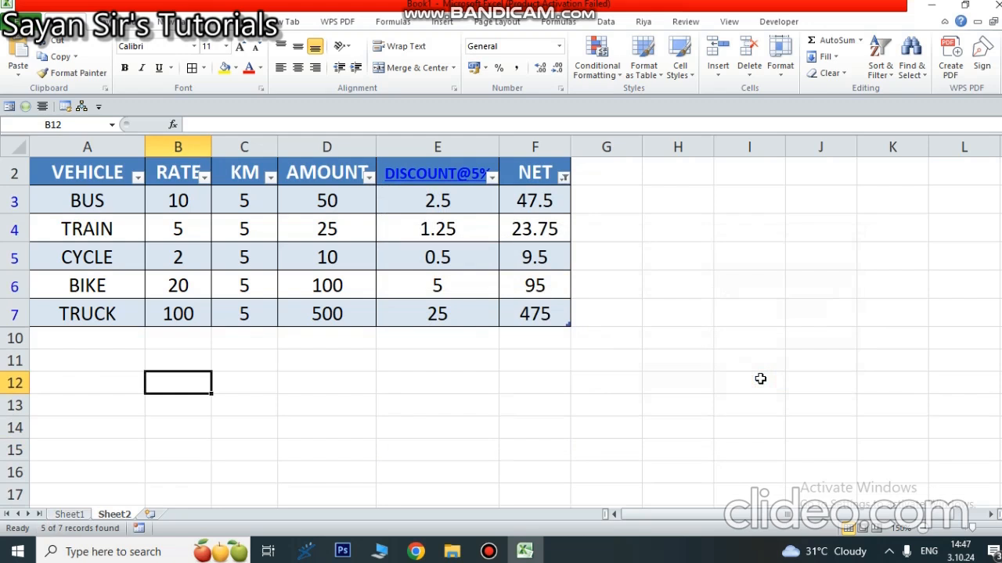
key("ctrl+z")
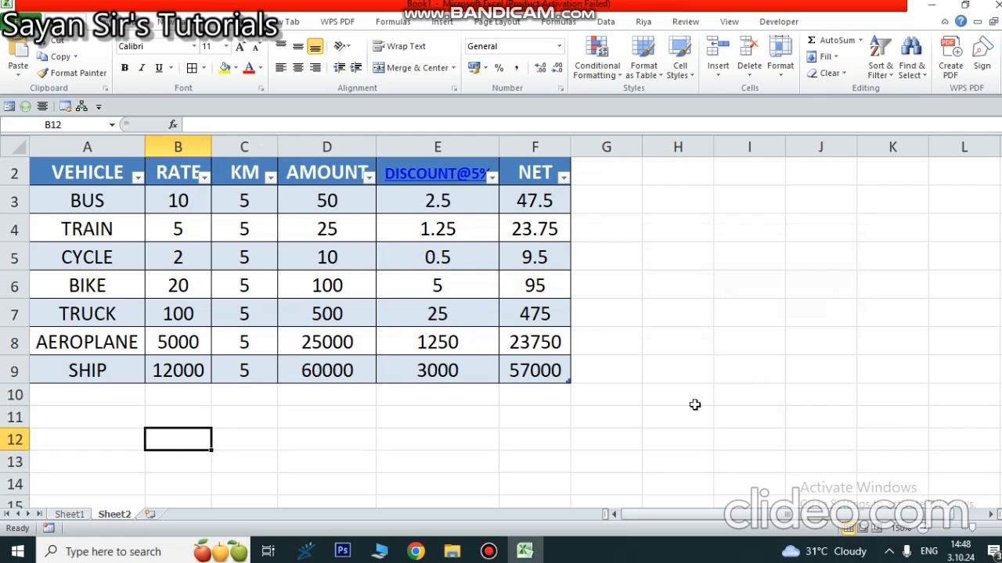
Add an AutoSum total for the NET column in cell F10 below the table
left_click(563, 179)
left_click(751, 409)
left_click(531, 396)
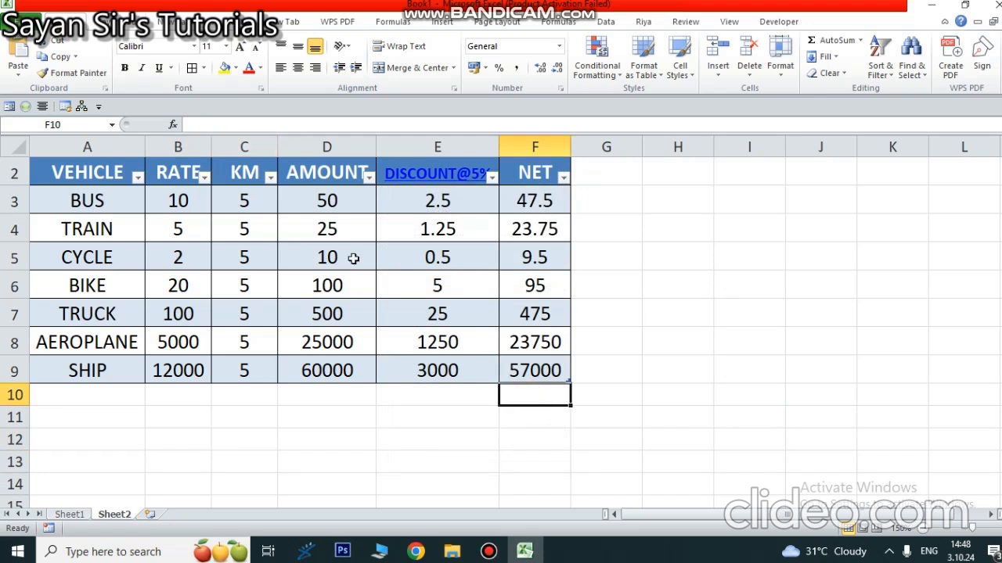
left_click(856, 49)
left_click(856, 48)
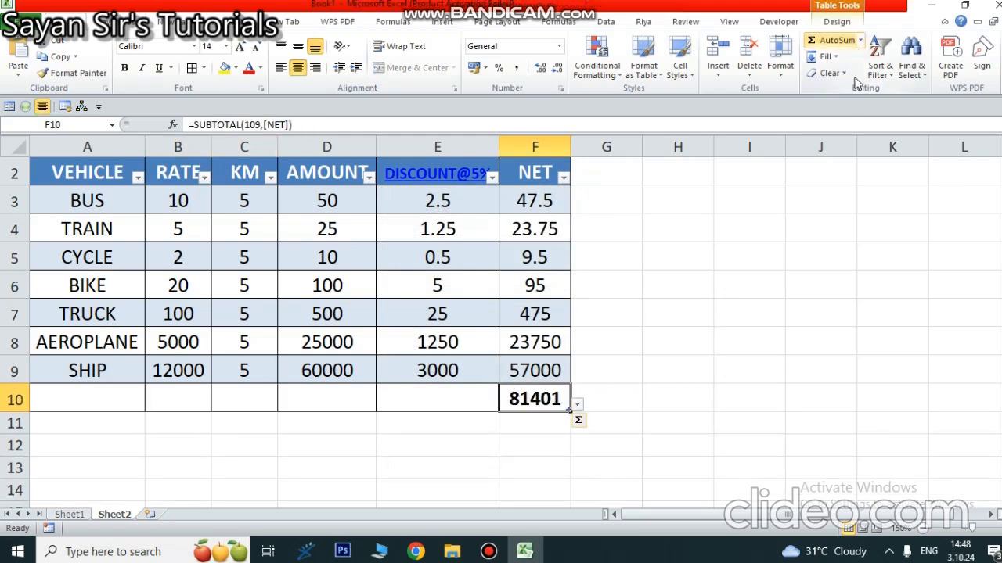
left_click(736, 403)
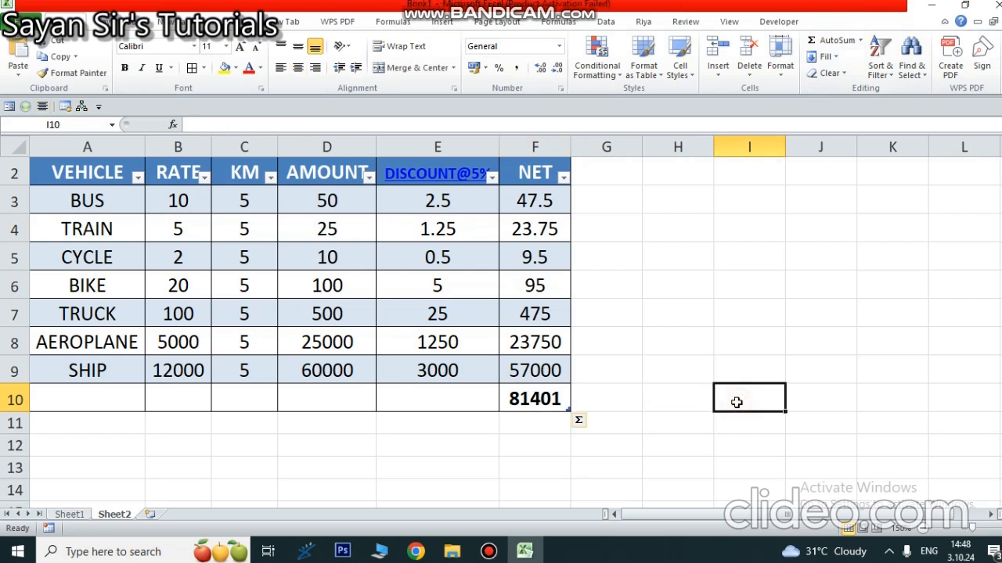
Add an AutoSum total for the DISCOUNT@5% column in cell E10
left_click(420, 402)
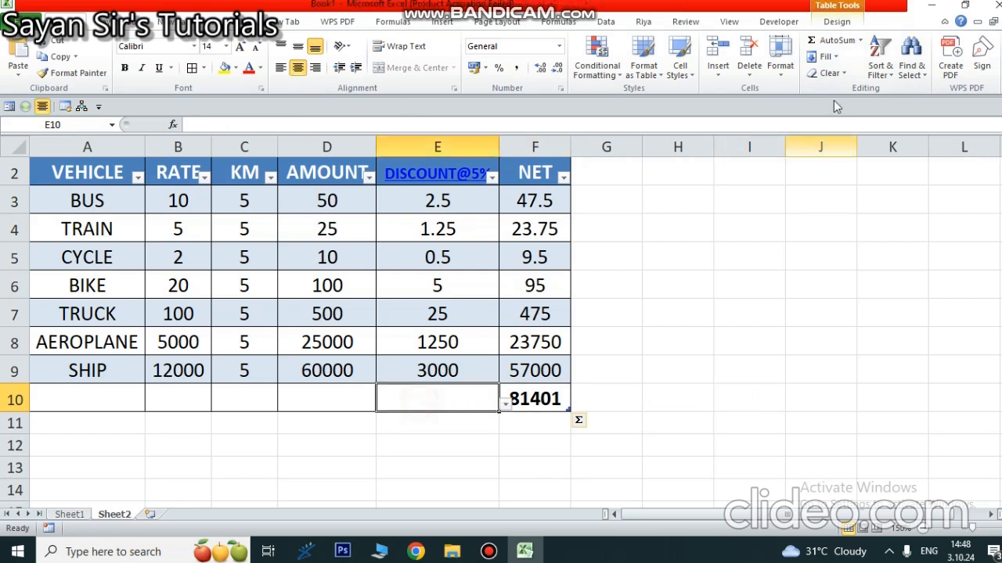
left_click(830, 41)
left_click(830, 41)
left_click(885, 337)
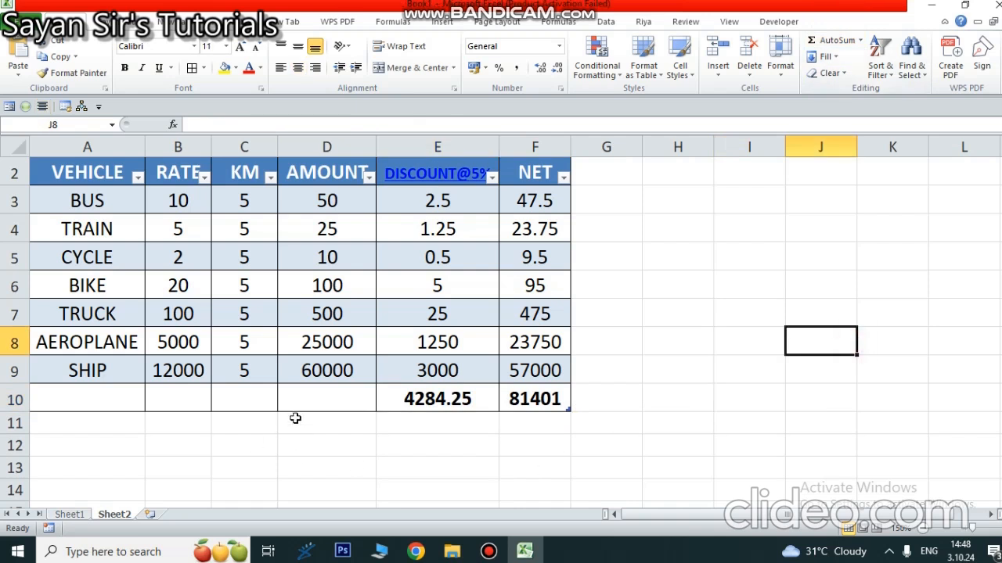
Set the KM column's total row cell C10 to the Sum function
left_click(236, 391)
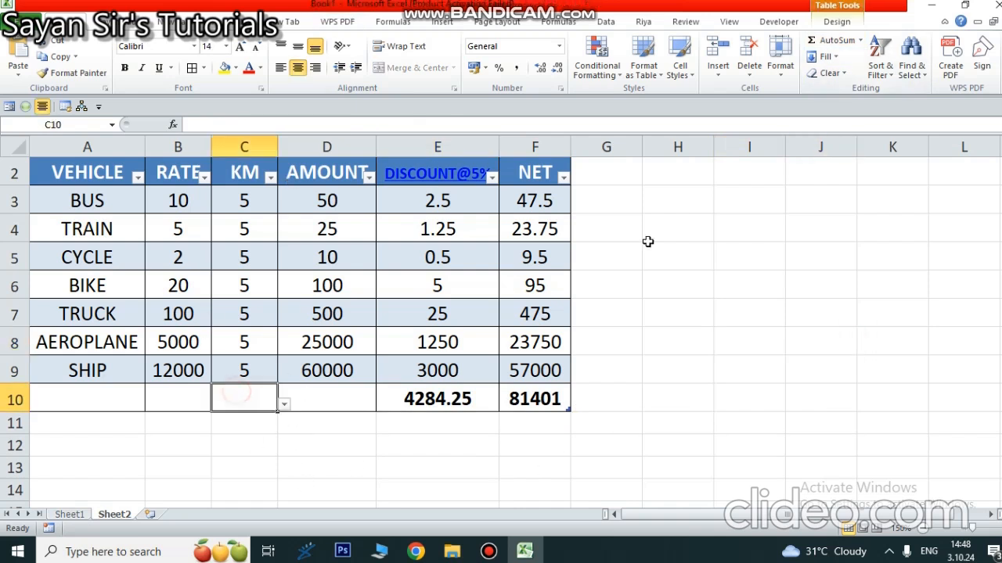
left_click(285, 405)
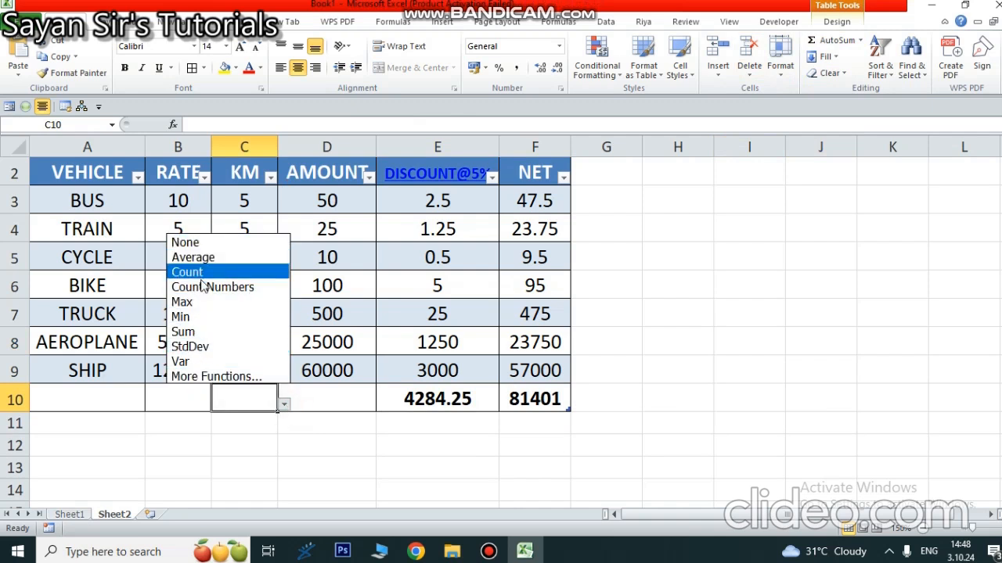
left_click(258, 332)
left_click(329, 455)
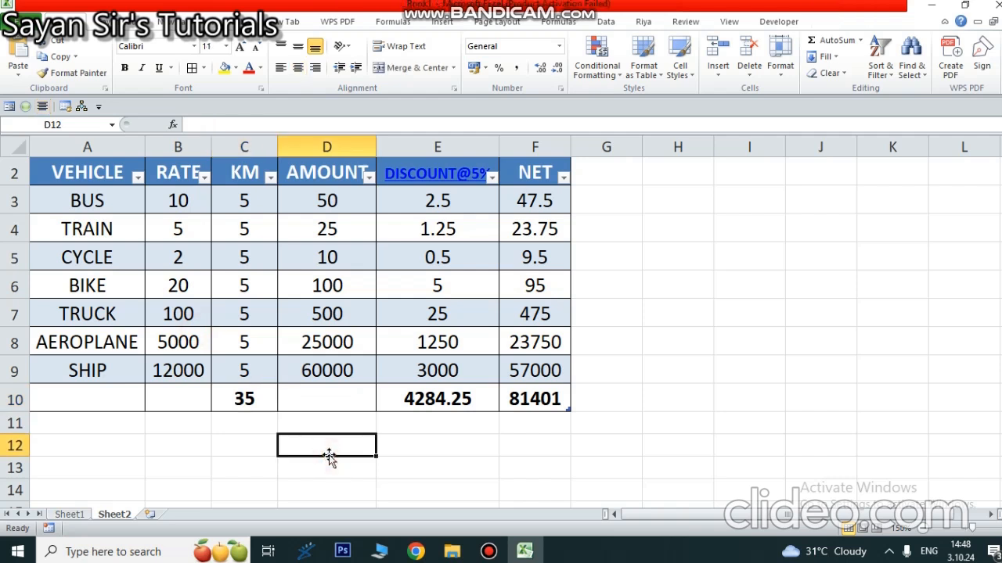
Change the NET column's total function in F10 to Count, and switch it to Average
left_click(540, 404)
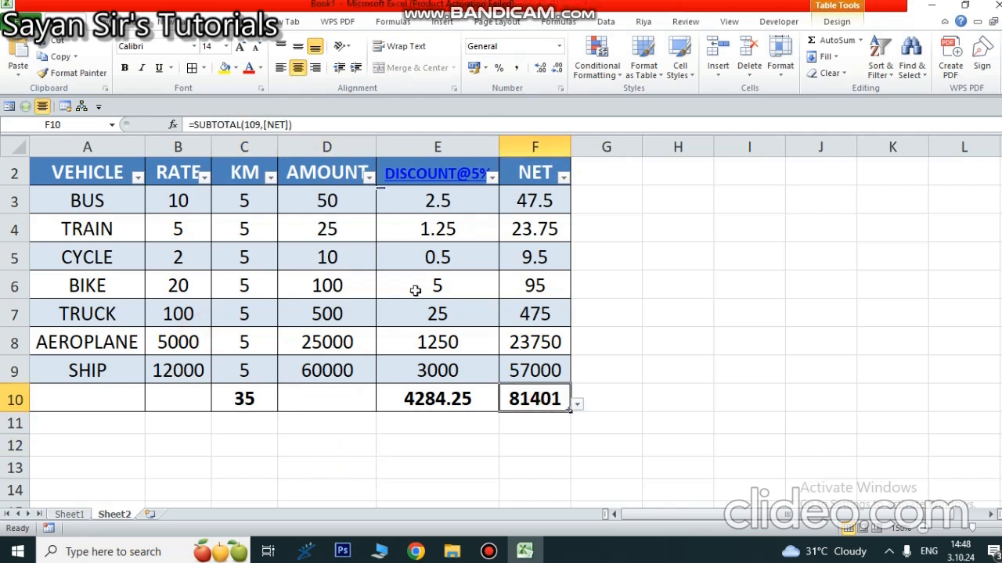
left_click(576, 404)
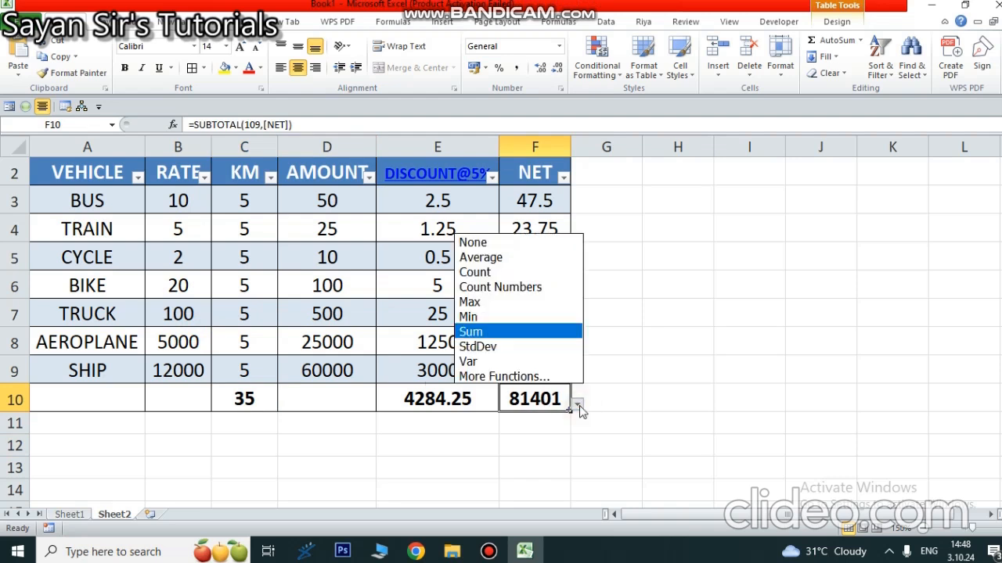
left_click(479, 272)
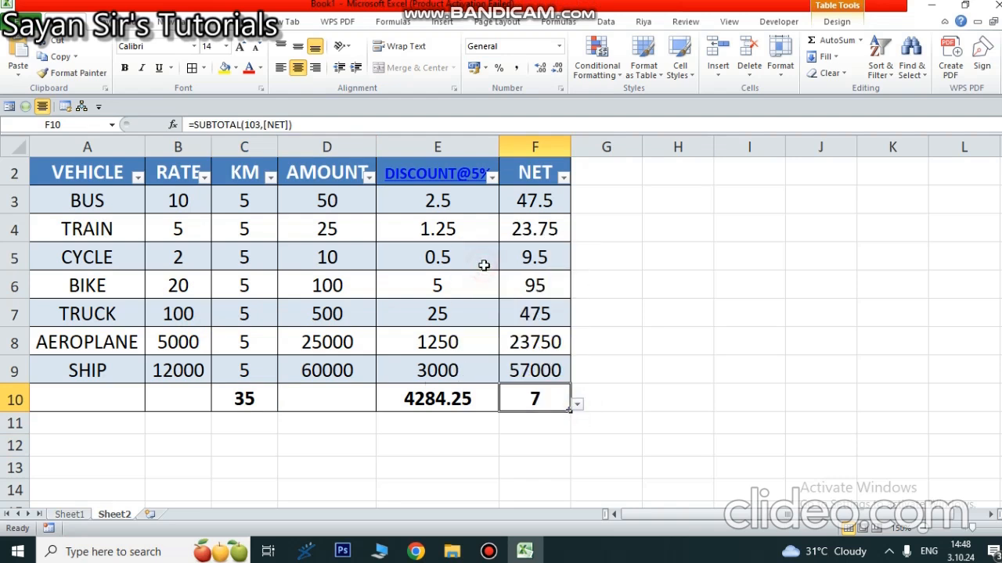
left_click(576, 406)
left_click(493, 258)
left_click(683, 352)
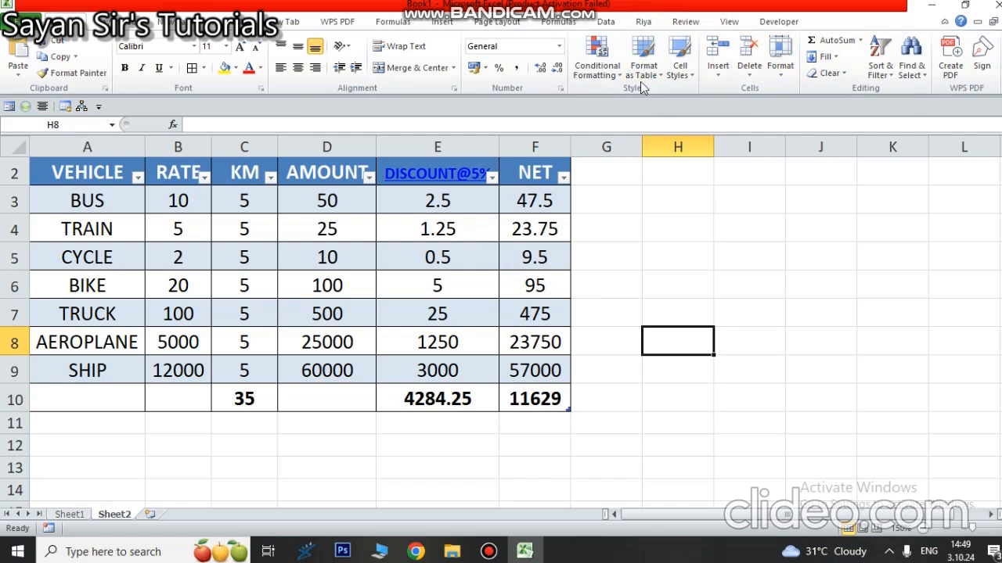
left_click(601, 22)
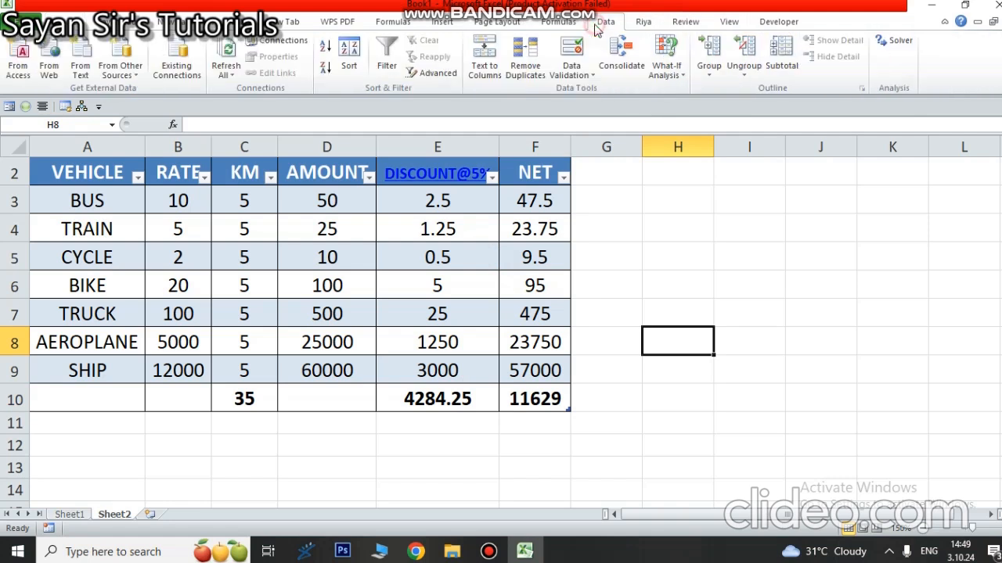
left_click(662, 72)
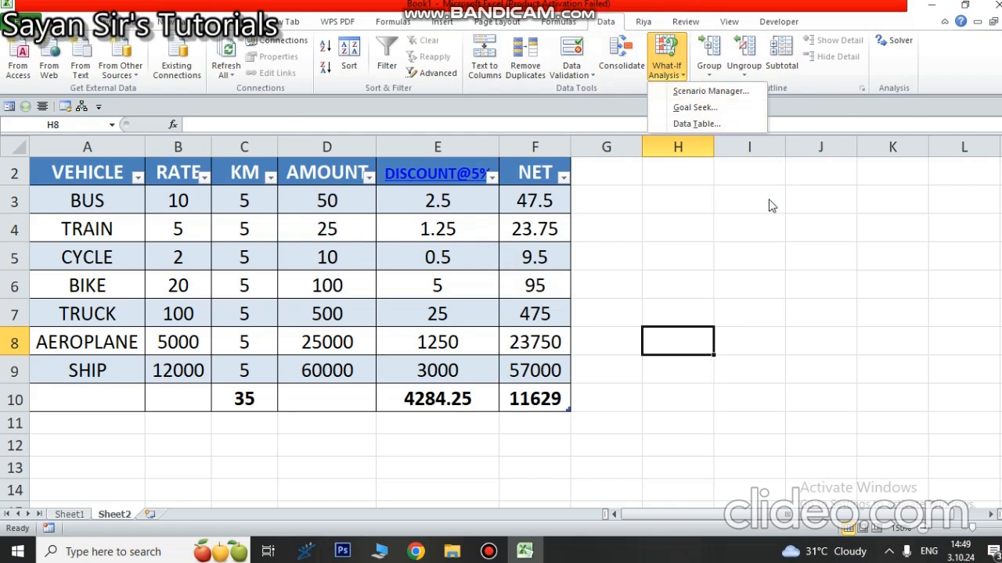
left_click(667, 56)
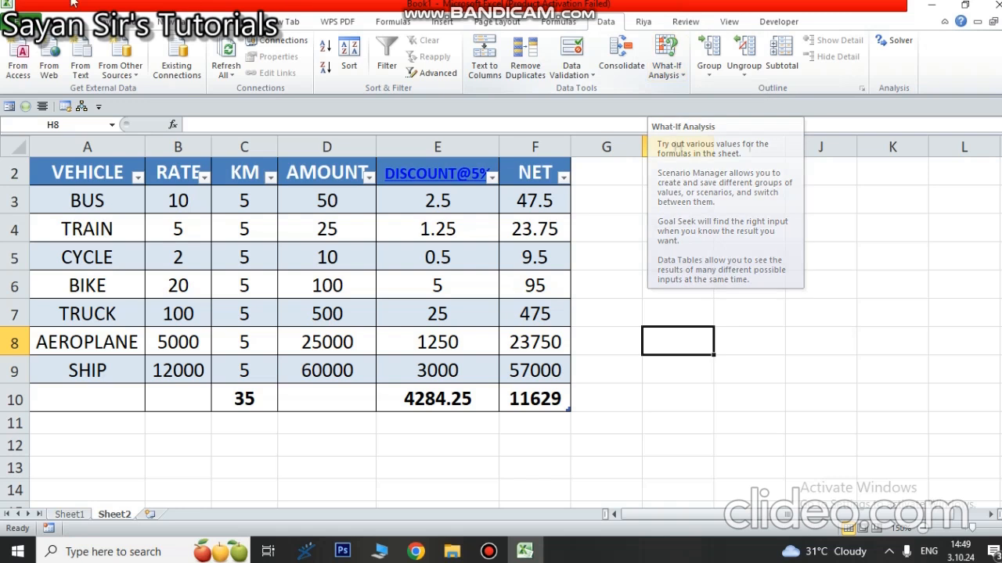
Bring up the Excel Add-ins list from the program options and apply it with the Solver Add-in enabled
left_click(23, 22)
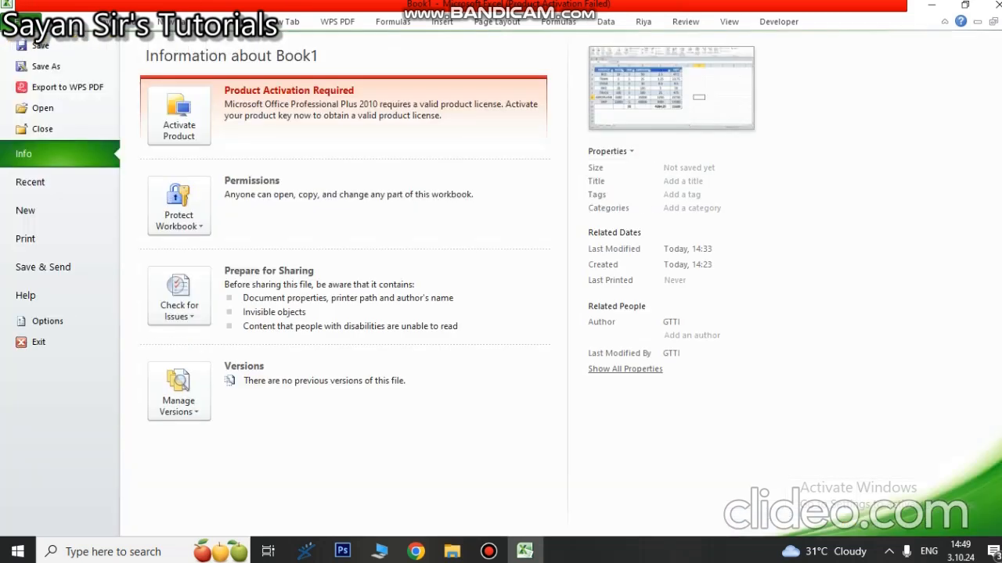
left_click(47, 321)
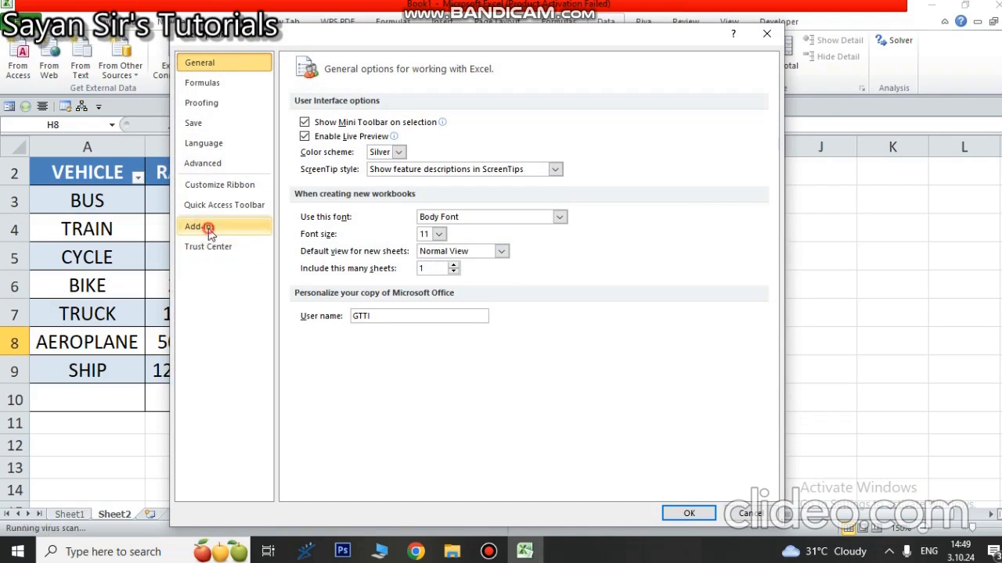
left_click(208, 229)
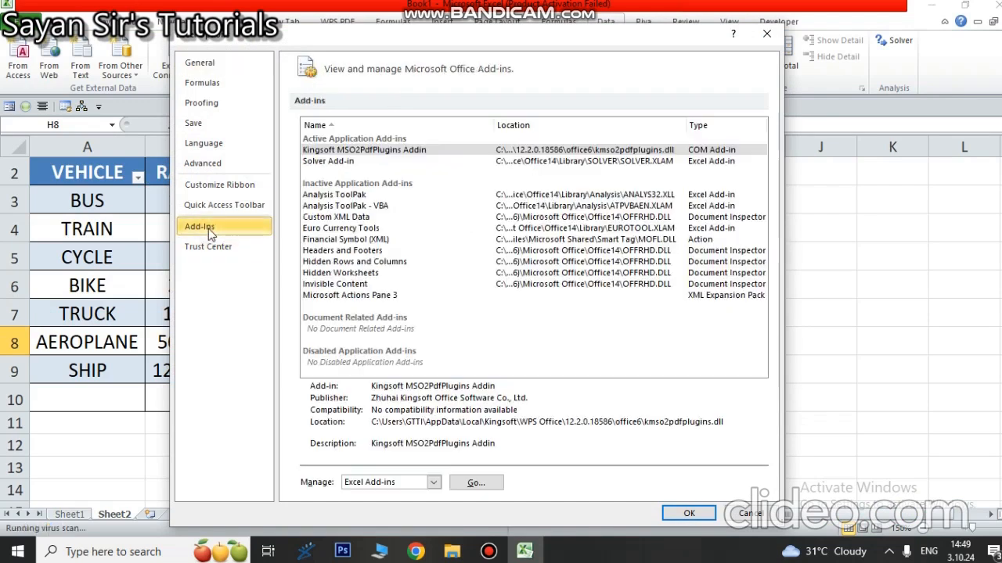
left_click(433, 482)
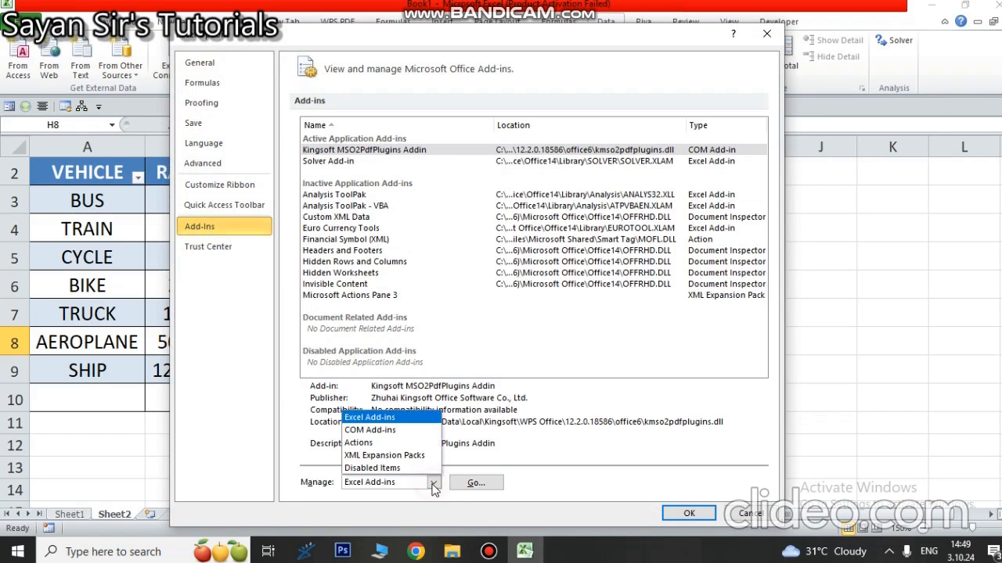
left_click(374, 417)
left_click(473, 483)
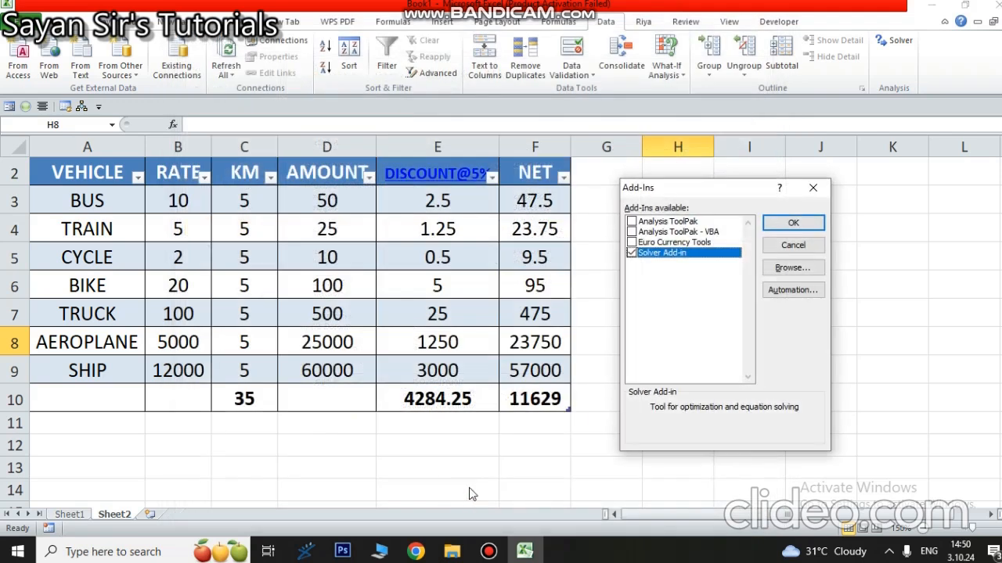
left_click(631, 253)
left_click(631, 253)
left_click(793, 225)
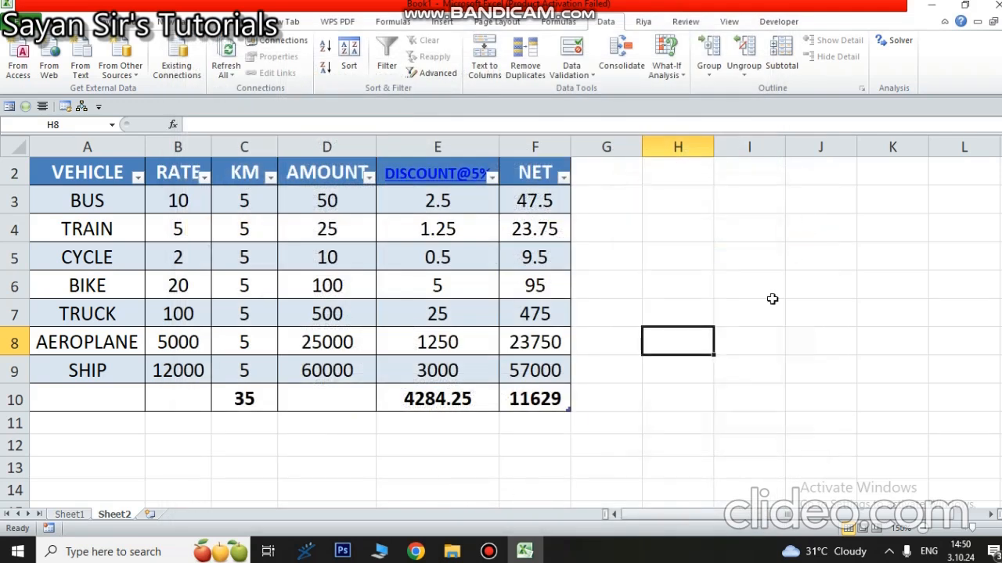
View the Solver Parameters dialog and close it without solving
left_click(898, 44)
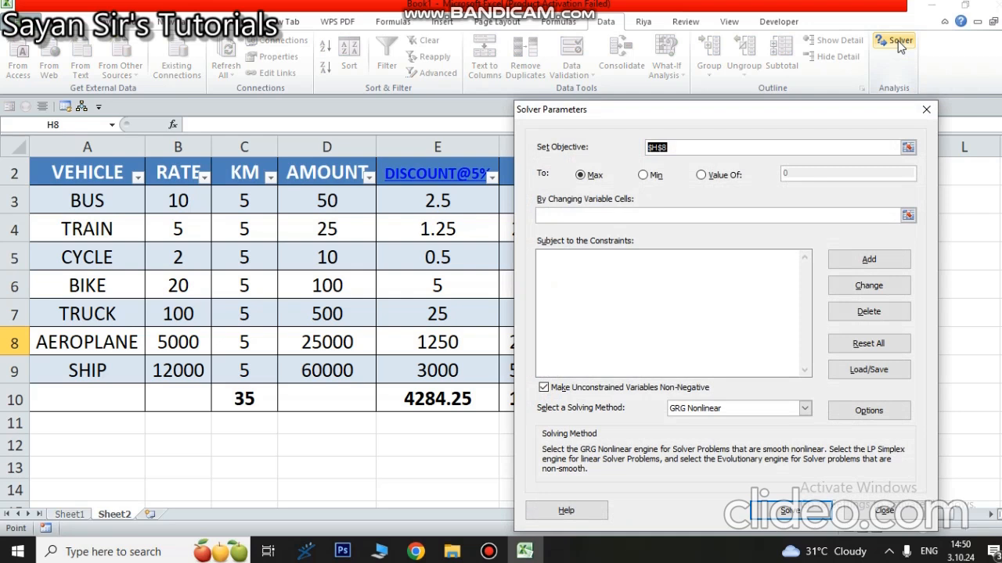
left_click(926, 110)
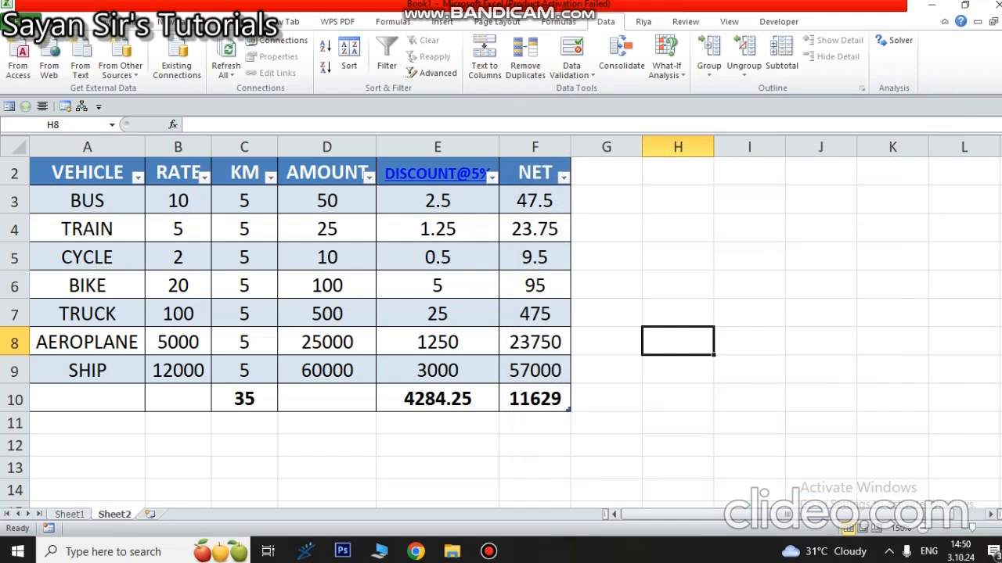
left_click(485, 552)
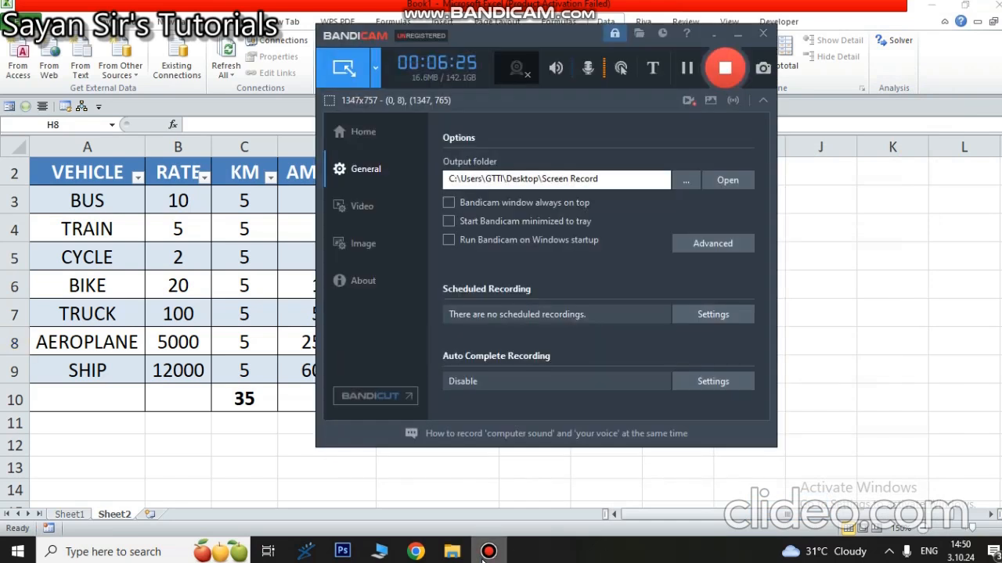
left_click(486, 552)
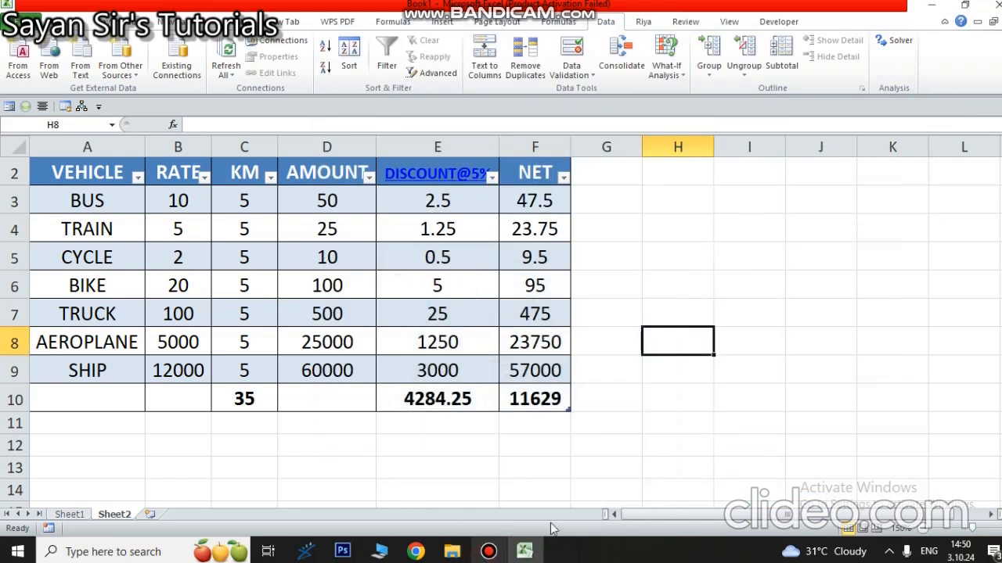
Add a new blank worksheet after Sheet2 and select its cell A1
left_click(150, 515)
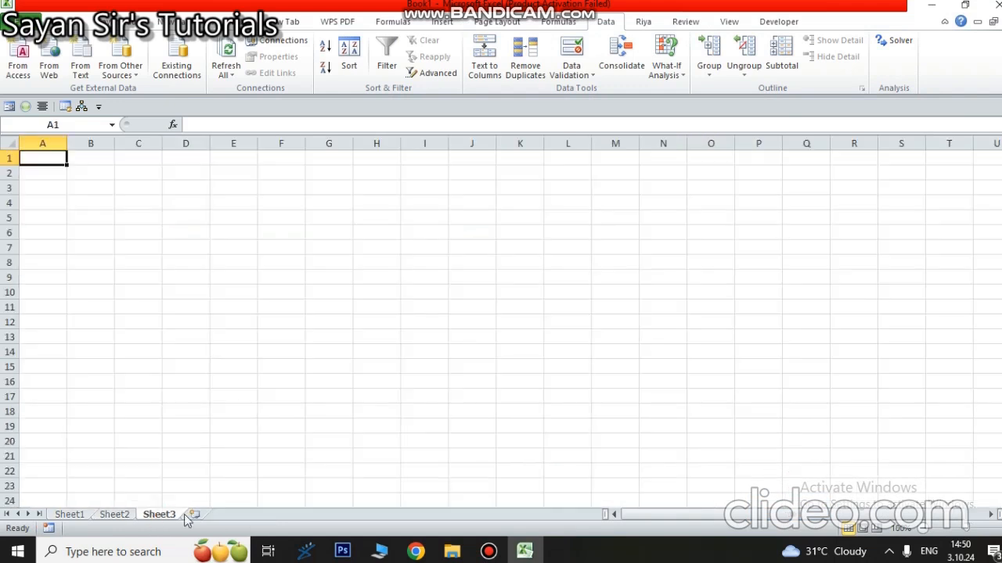
scroll(712, 447, "up", 7)
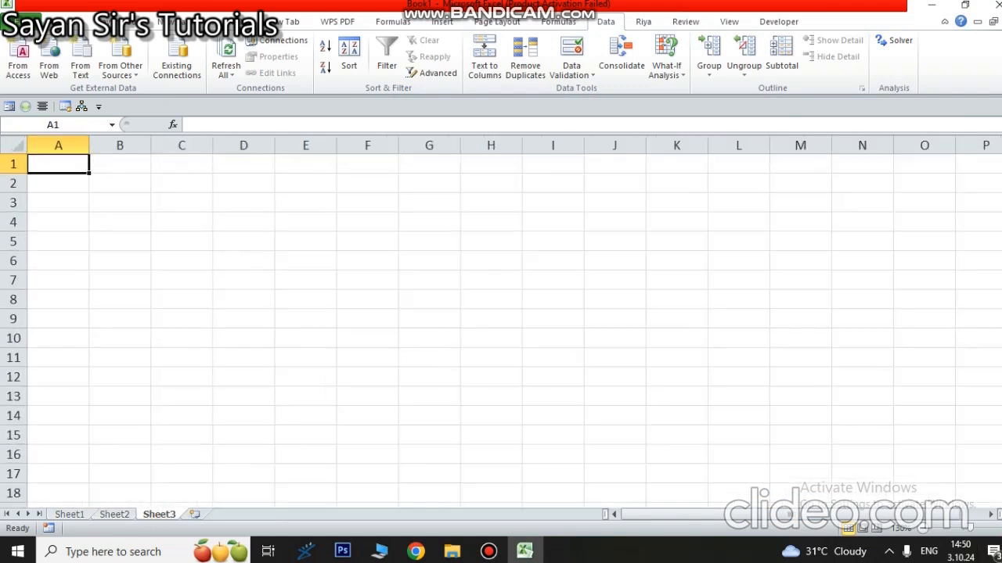
left_click(350, 291)
left_click(81, 175)
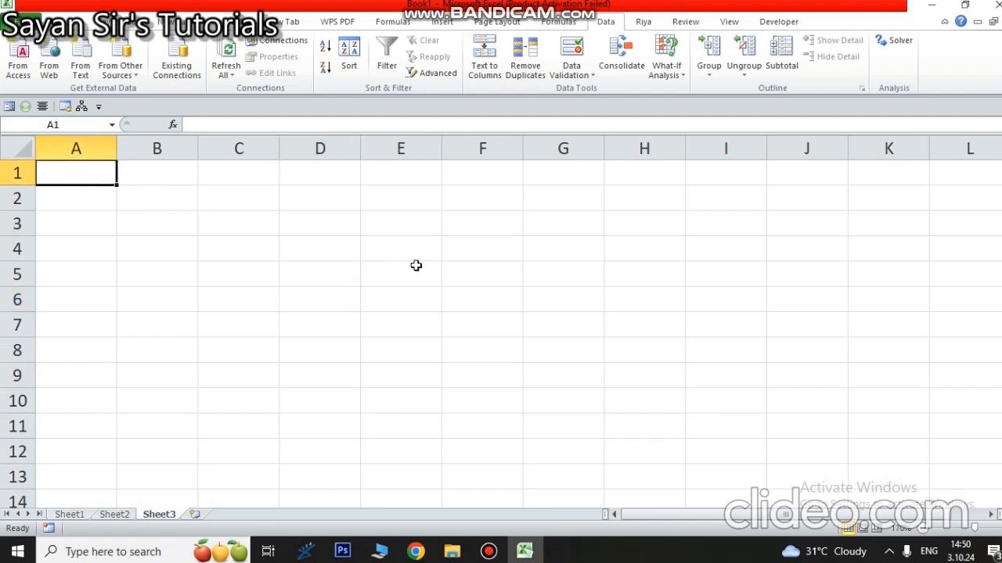
left_click(141, 266)
left_click(88, 181)
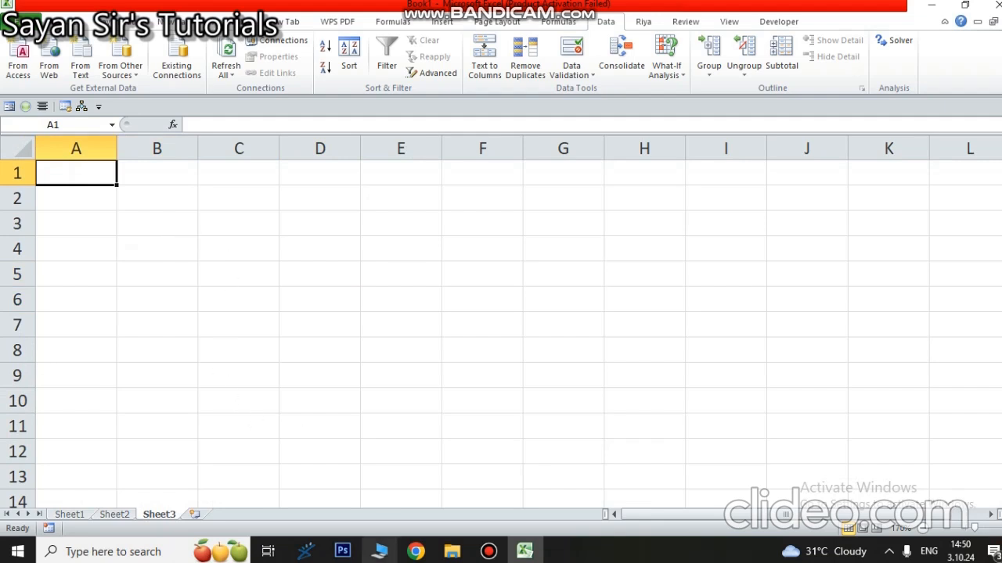
left_click(489, 551)
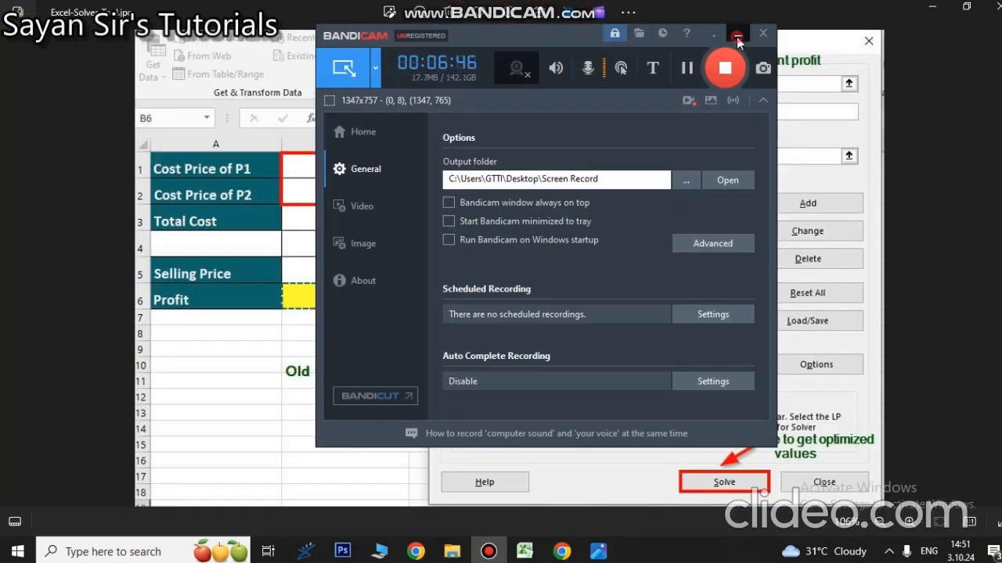
Put away the Solver example picture, switch to Excel and rename the new sheet as solver
left_click(737, 36)
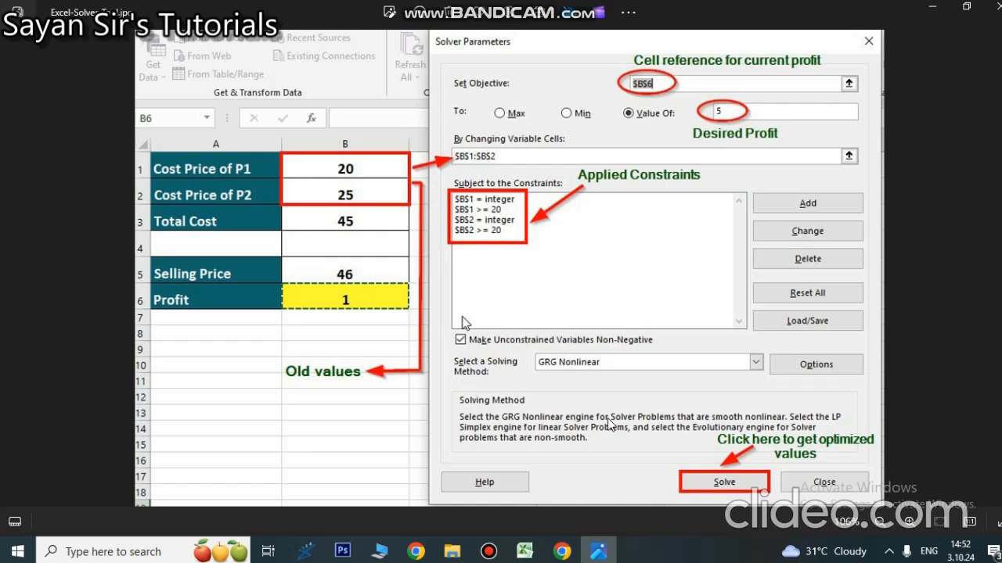
left_click(930, 8)
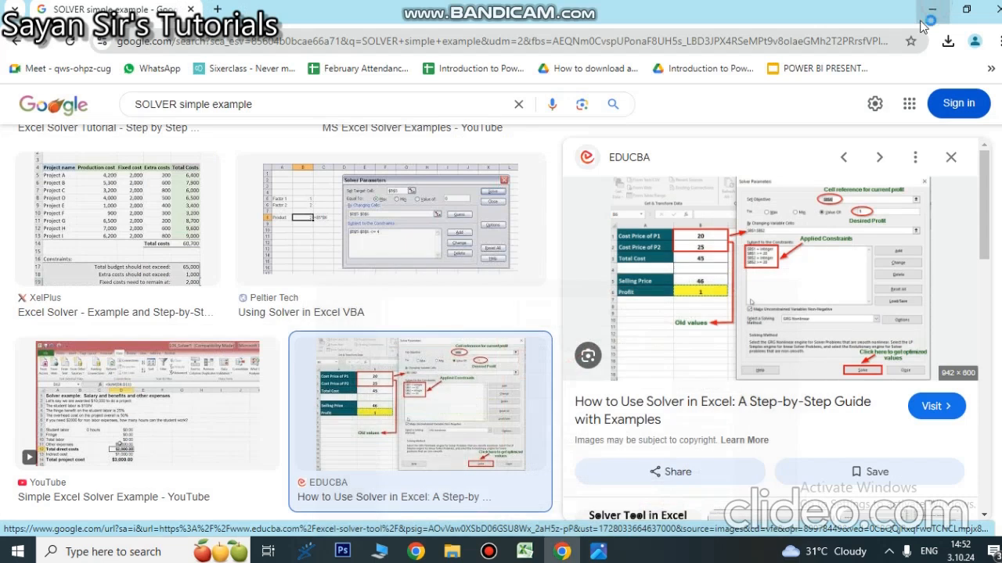
left_click(524, 552)
left_click(157, 514)
right_click(158, 515)
left_click(192, 381)
type("solver")
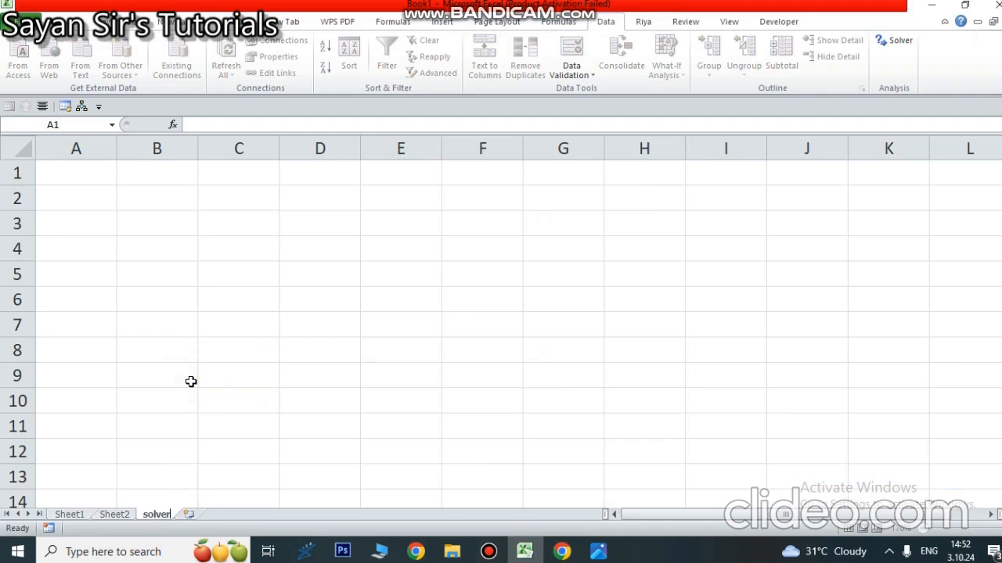
left_click(191, 382)
Enter the label Cost Price C1 in cell A1 and fit column A's width to the text
left_click(76, 172)
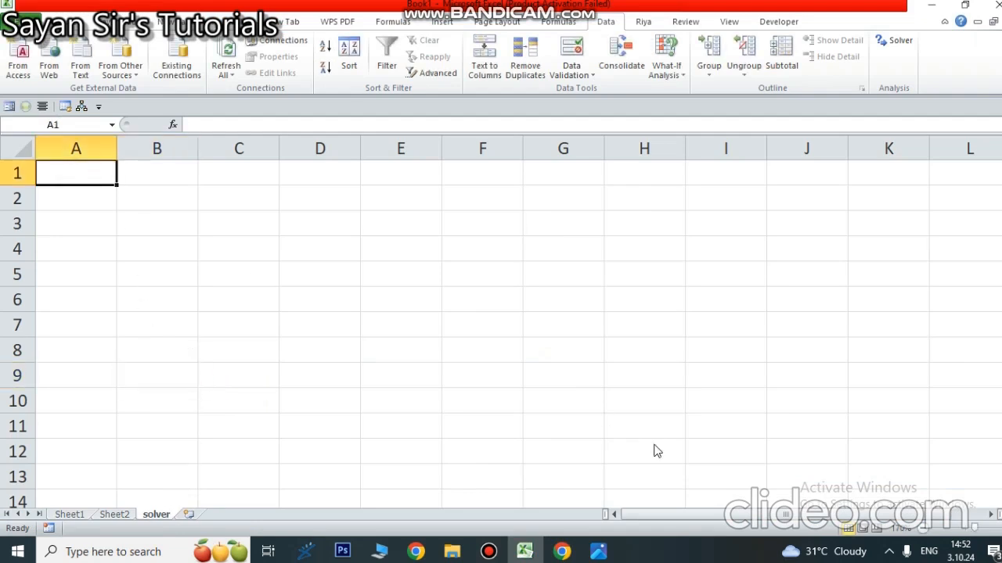
type("Cost")
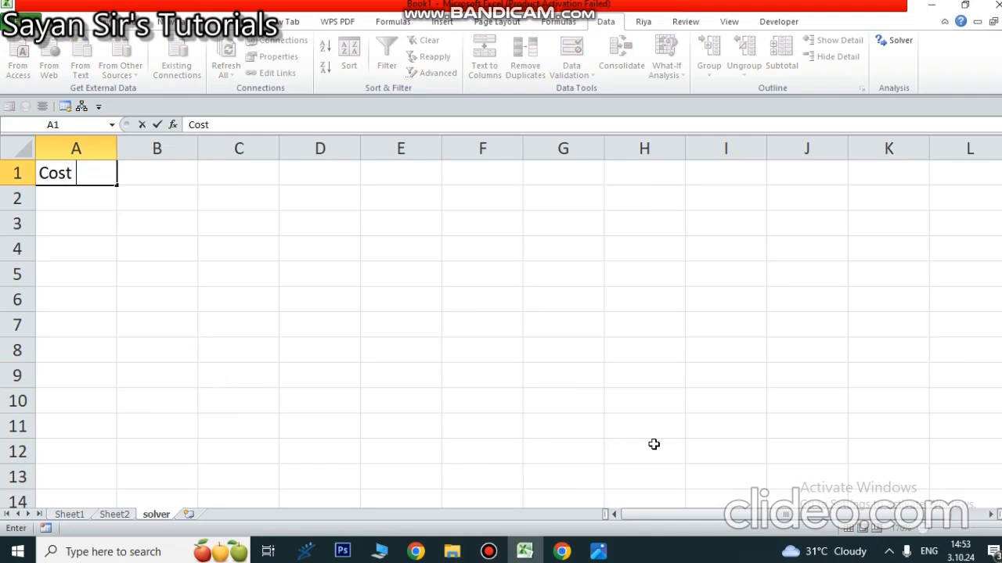
type(" Price")
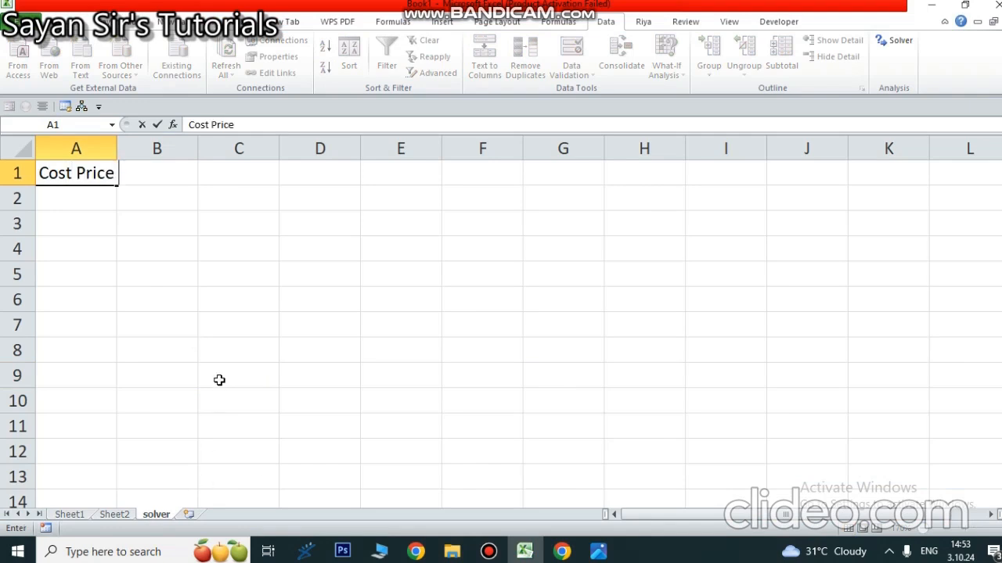
type(" C1")
left_click(202, 235)
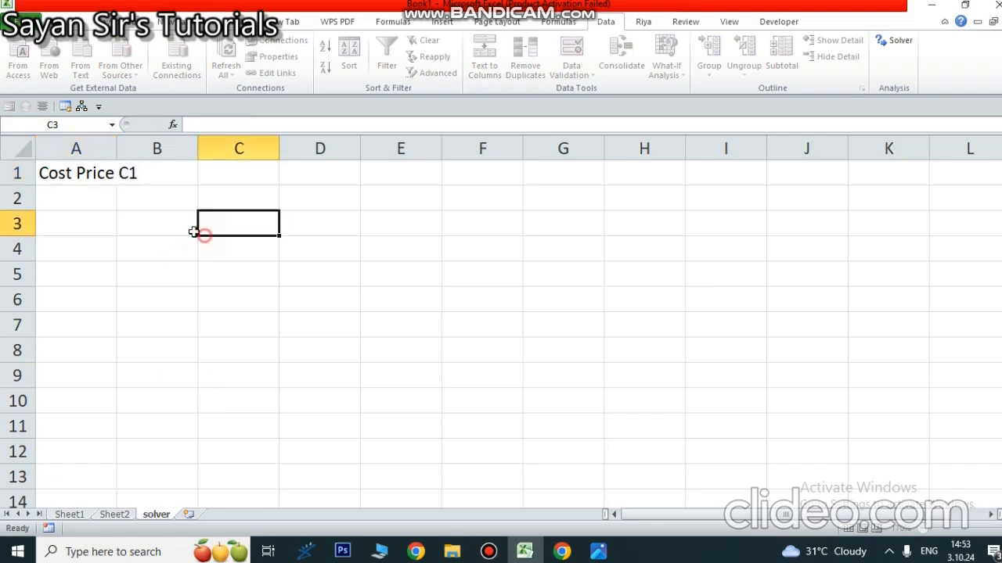
double_click(117, 148)
left_click(146, 179)
Fill the Cost Price C1 label from A1 down one row into A2
left_click(126, 179)
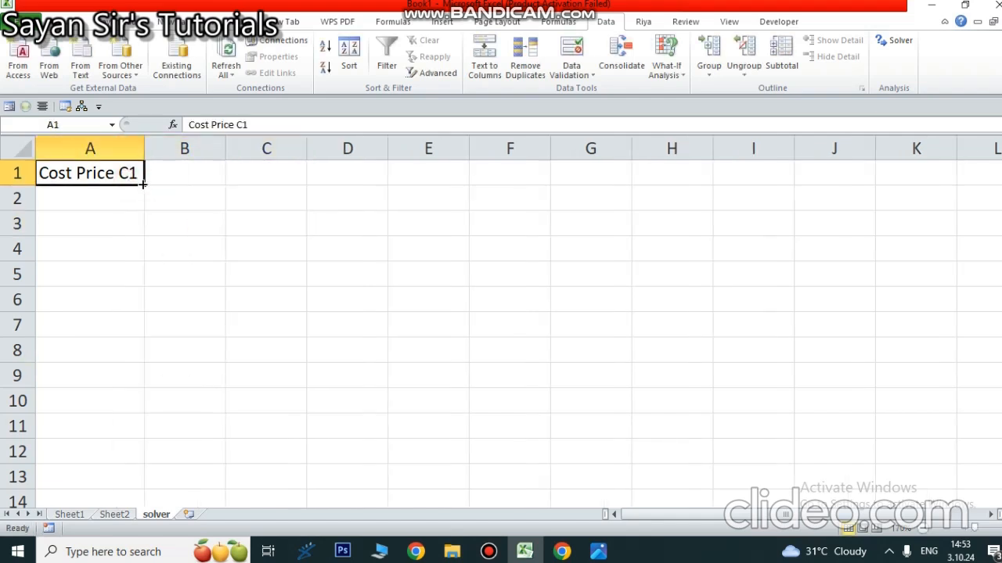
left_click_drag(144, 184, 144, 205)
key("ctrl+z")
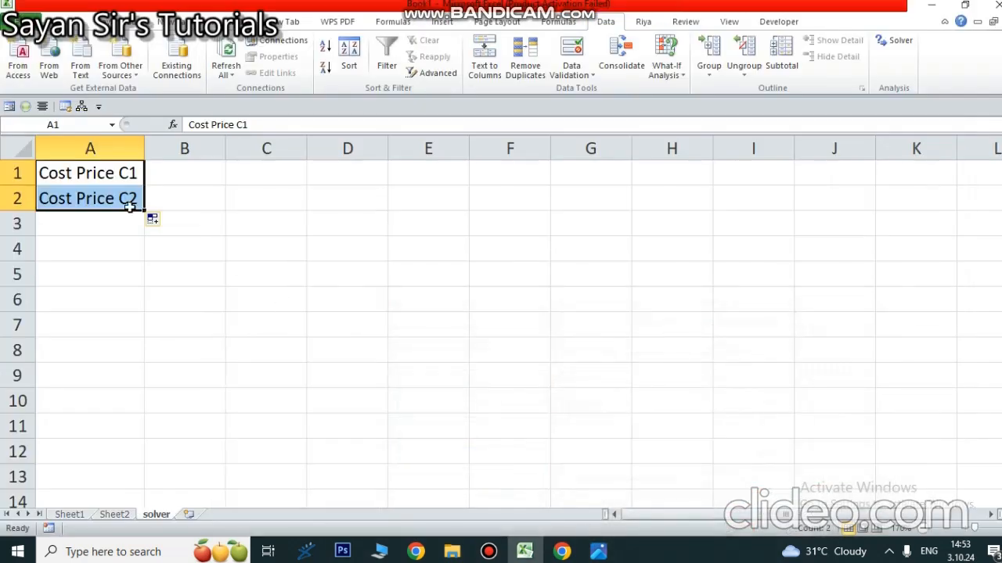
Change the label in A1 to Cost Price P1 and fill it down into A2 as Cost Price P2
left_click(237, 127)
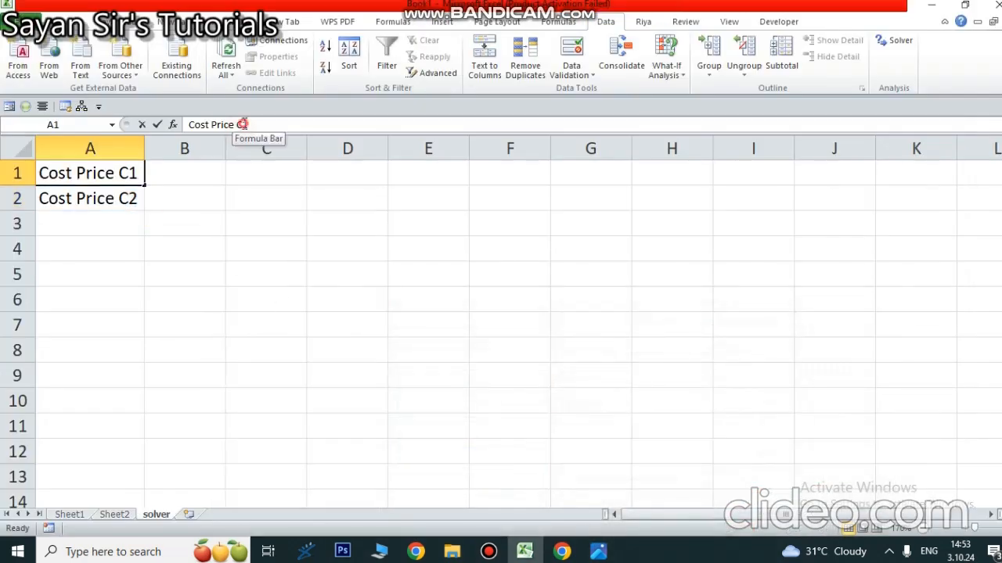
key("BackSpace")
type("P")
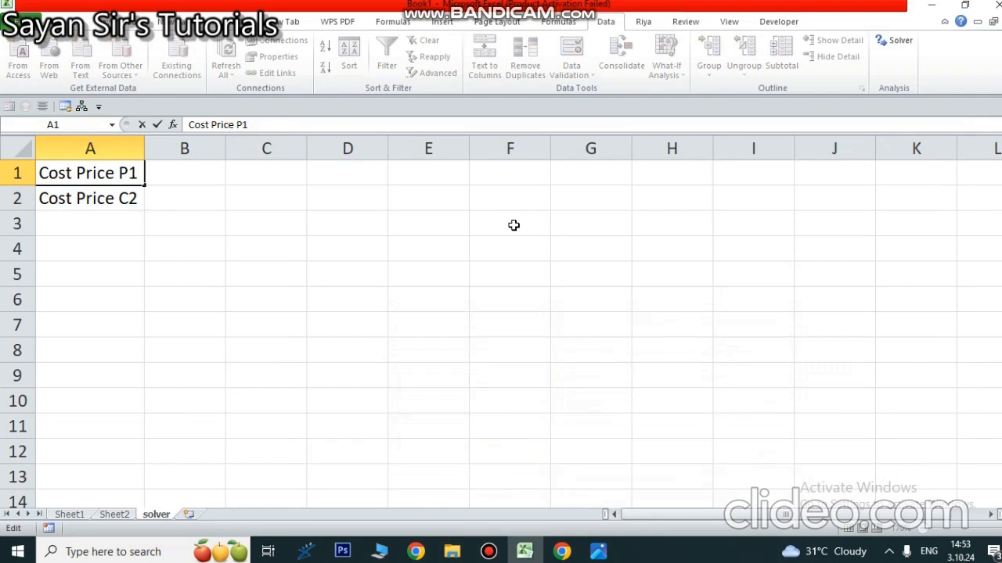
left_click(140, 255)
left_click(141, 173)
left_click_drag(146, 186, 149, 211)
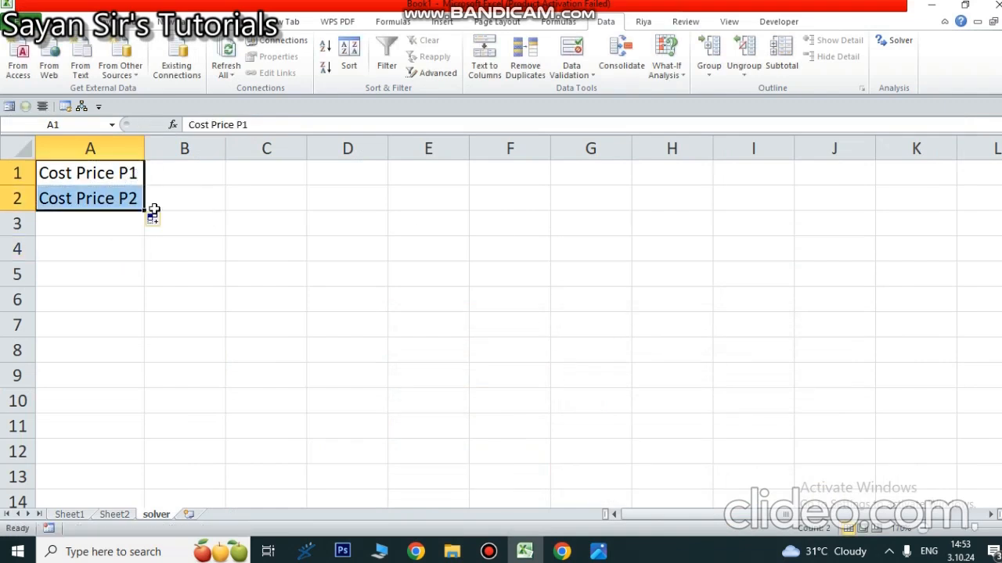
left_click(300, 248)
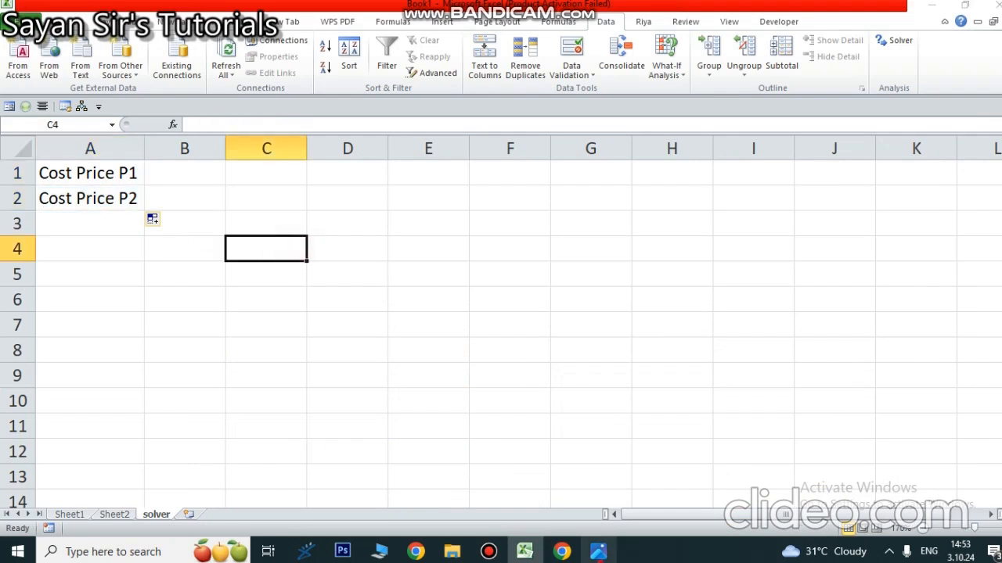
Check the Solver example picture, and enter the label TOTAL COST in cell A3 of the solver sheet
left_click(600, 558)
left_click(524, 552)
left_click(61, 221)
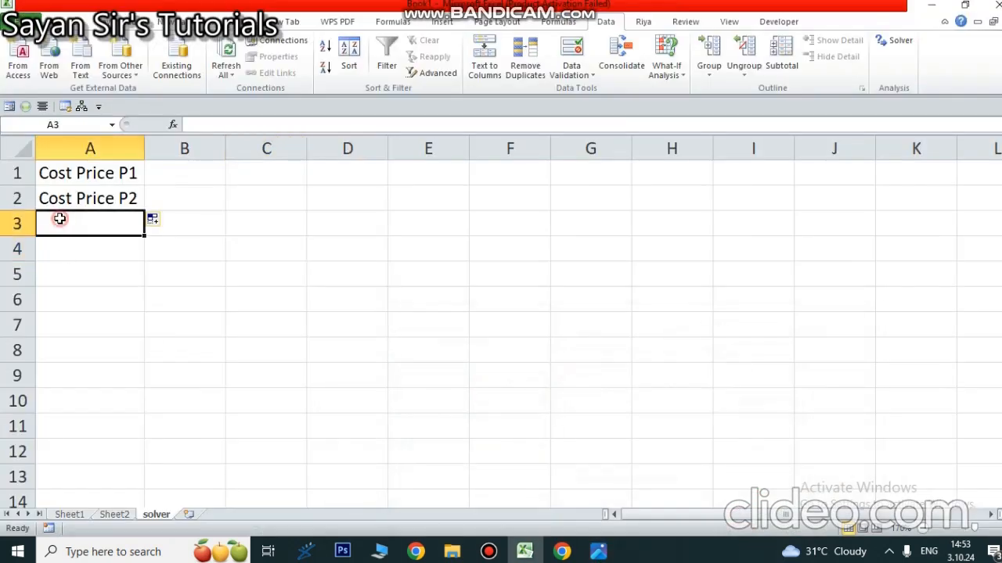
type("TOTA")
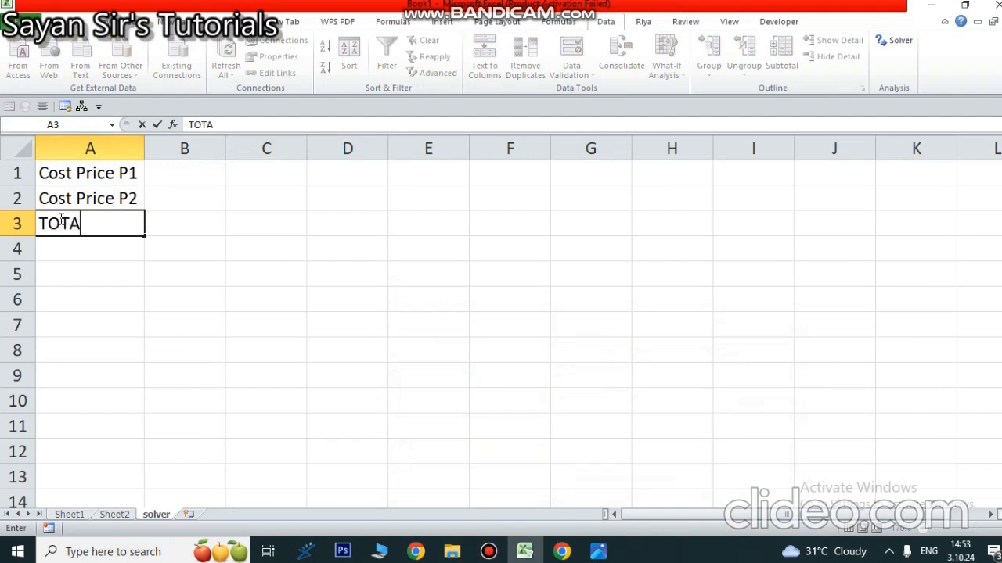
type("L COST")
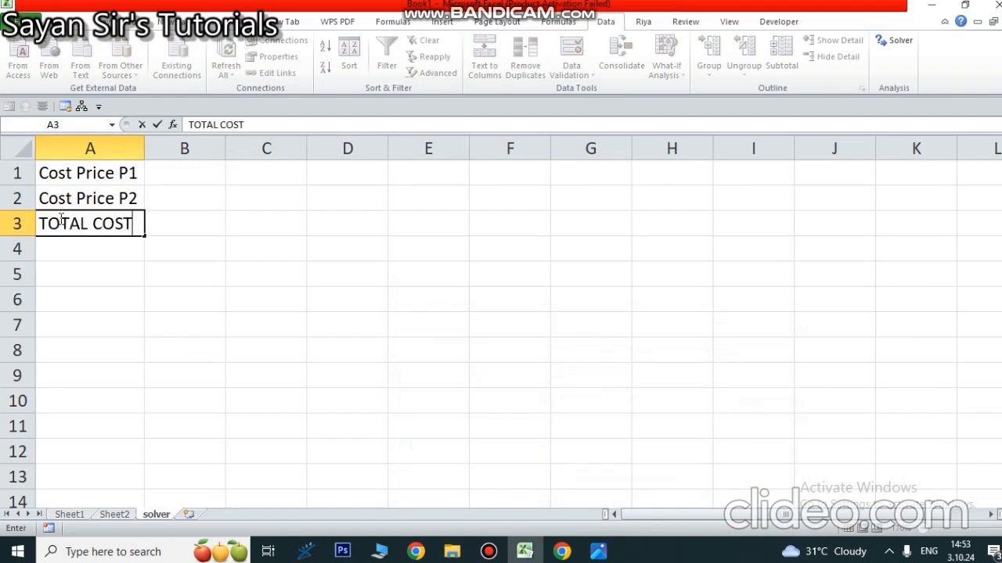
left_click(127, 298)
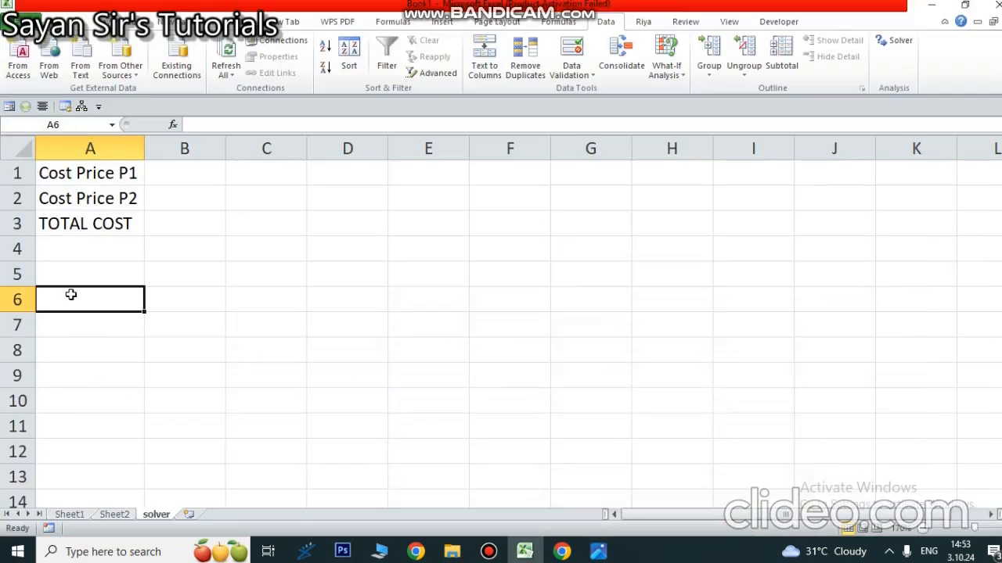
Enter the labels SELLING PRICE in cell A5 and PROFIT in cell A6
left_click(72, 282)
type("SELL")
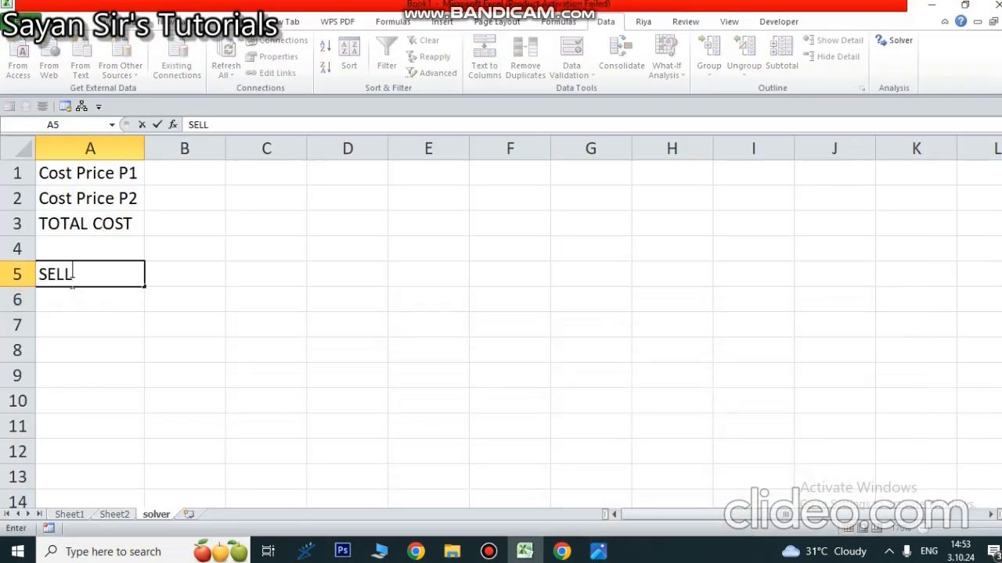
type("ING PRICE")
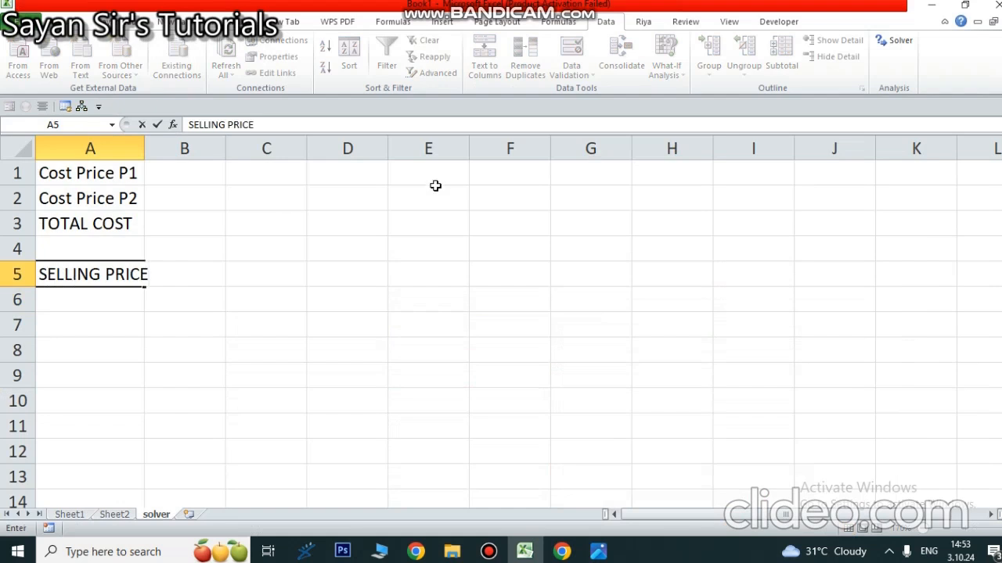
left_click(397, 314)
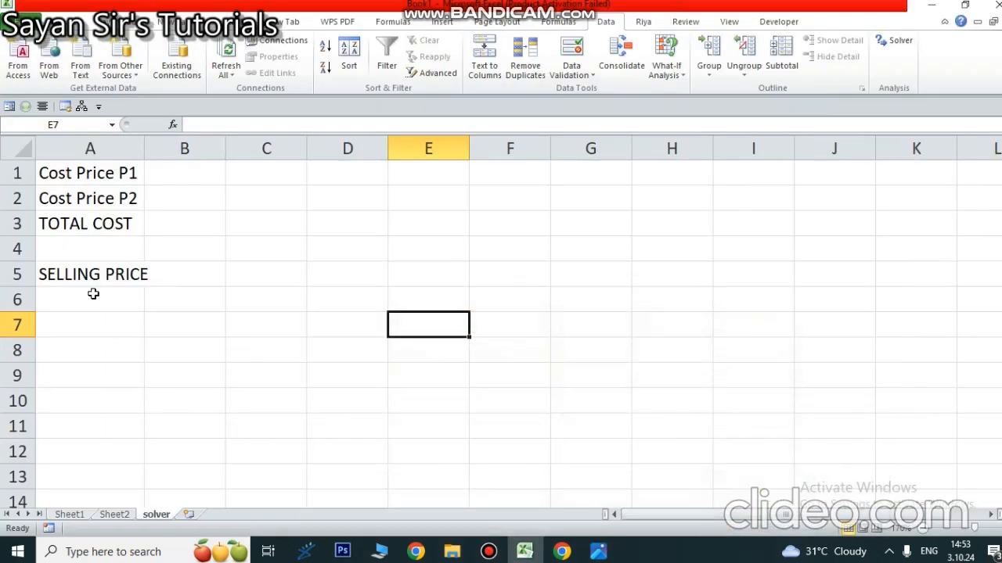
left_click(93, 293)
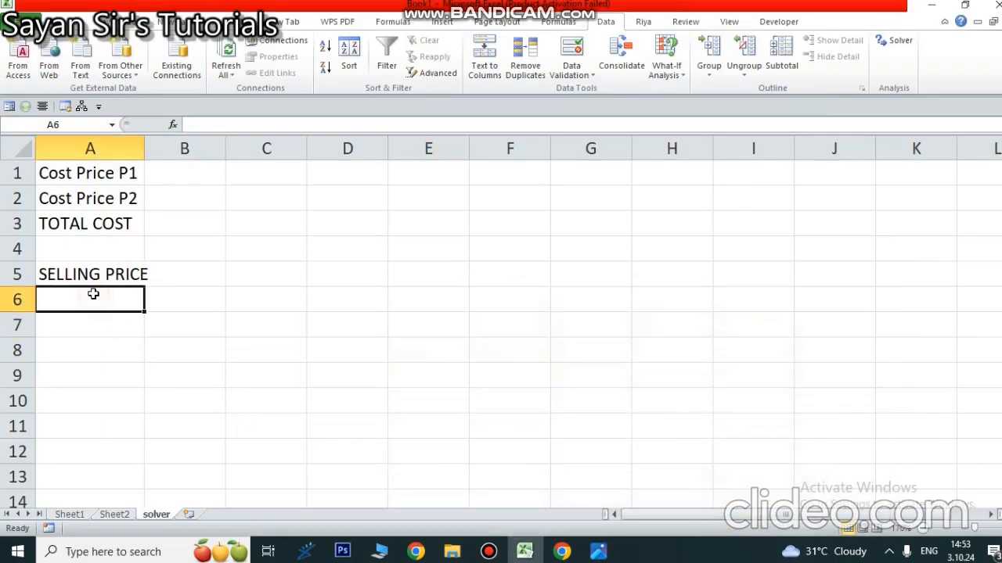
type("PROFIT")
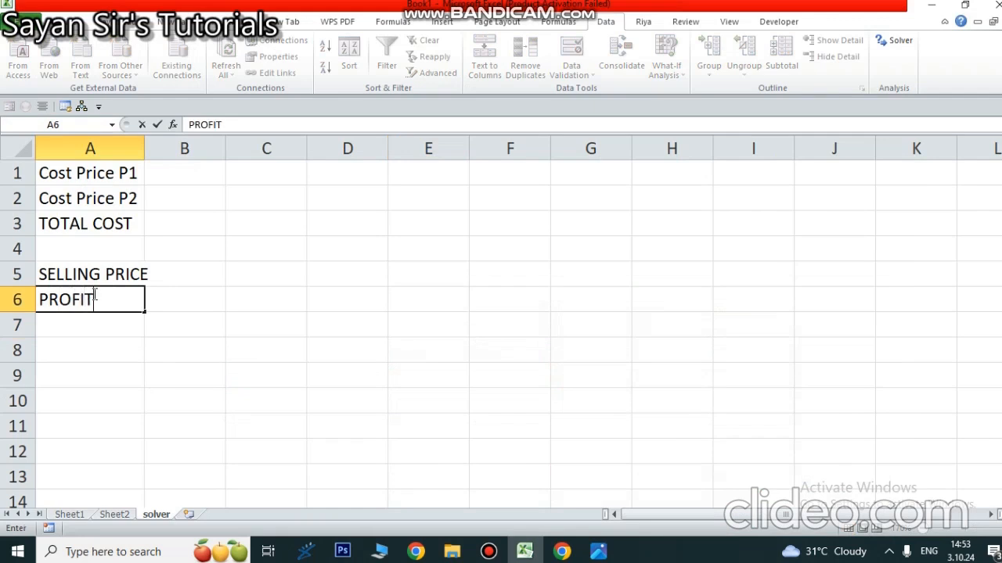
left_click(163, 300)
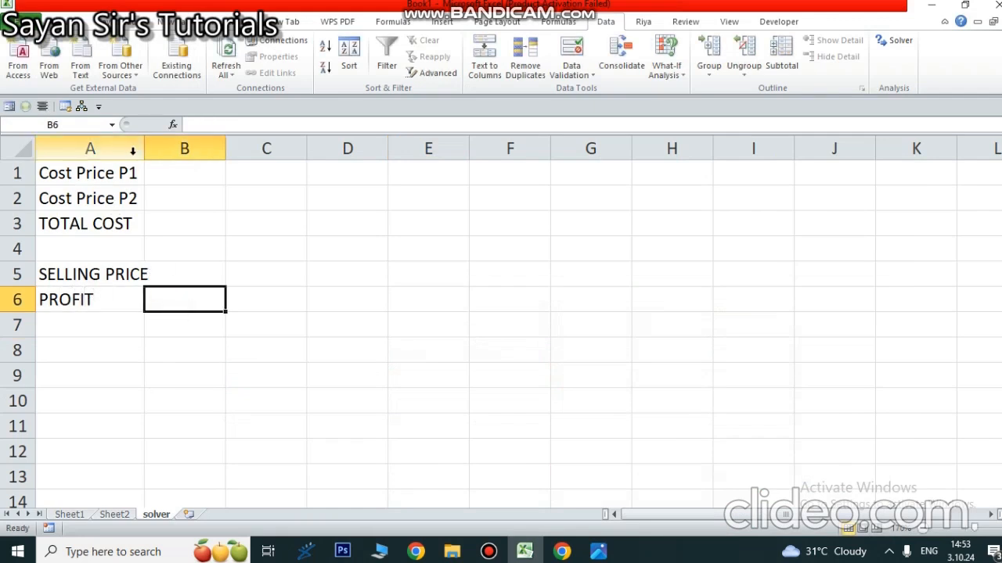
Referring to the example picture, enter the cost prices 20 in B1 and 25 in B2
left_click(210, 176)
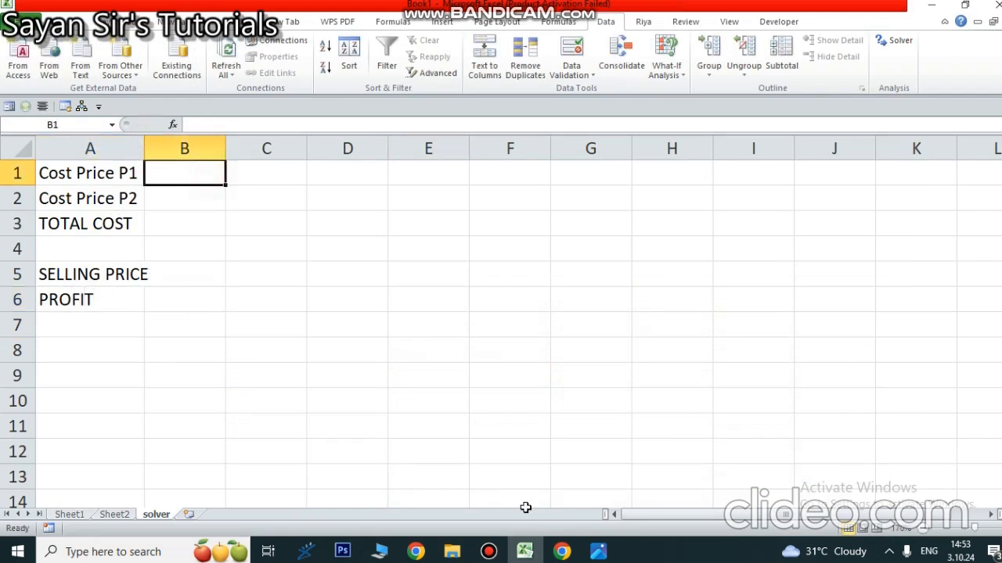
left_click(598, 552)
key("alt+Tab")
type("20")
left_click(179, 201)
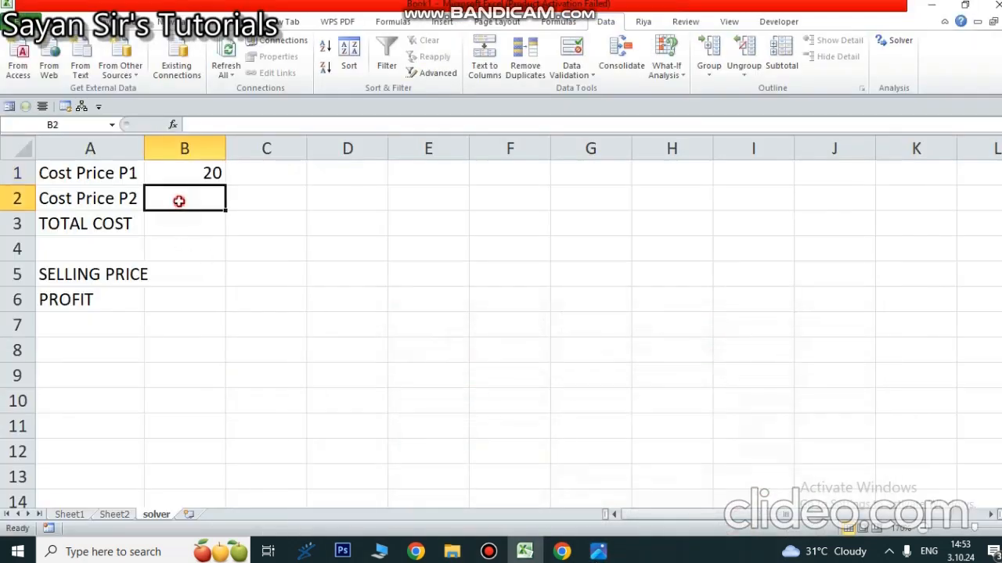
type("25")
Calculate the total cost in B3 with the formula =SUM(B1:B2)
left_click(182, 226)
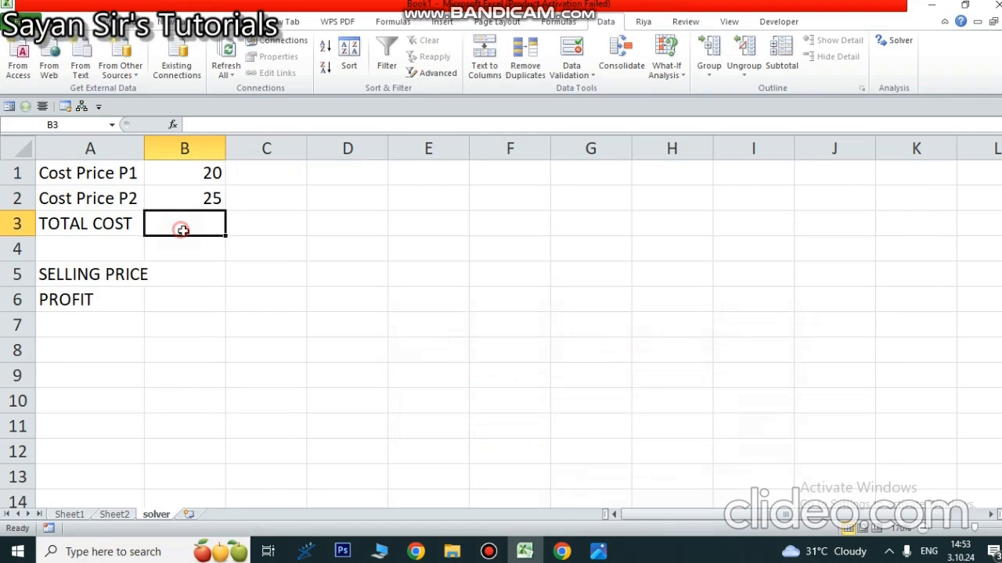
type("=SUM")
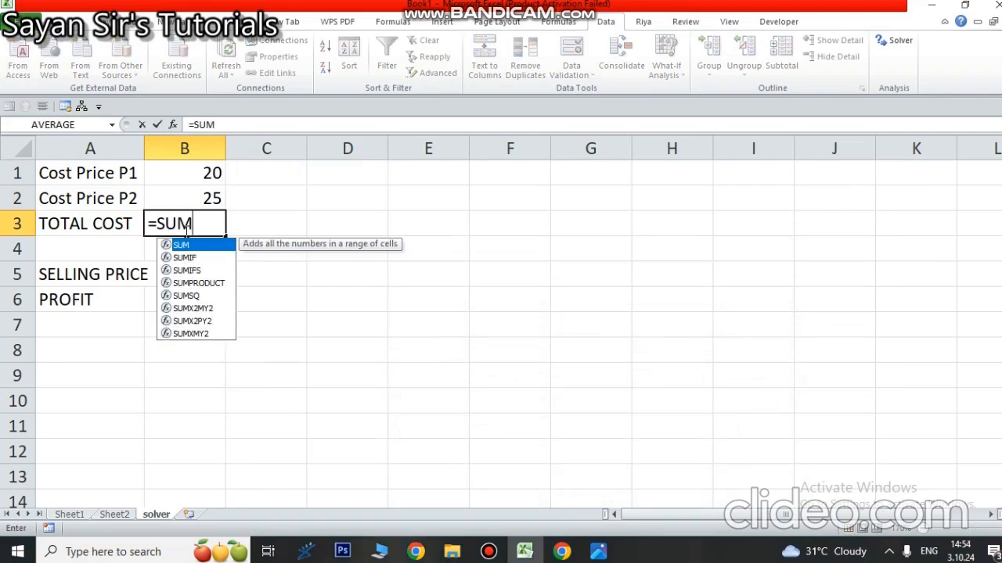
type("((")
left_click_drag(217, 173, 220, 201)
key("BackSpace")
key("BackSpace")
key("BackSpace")
key("BackSpace")
key("BackSpace")
key("BackSpace")
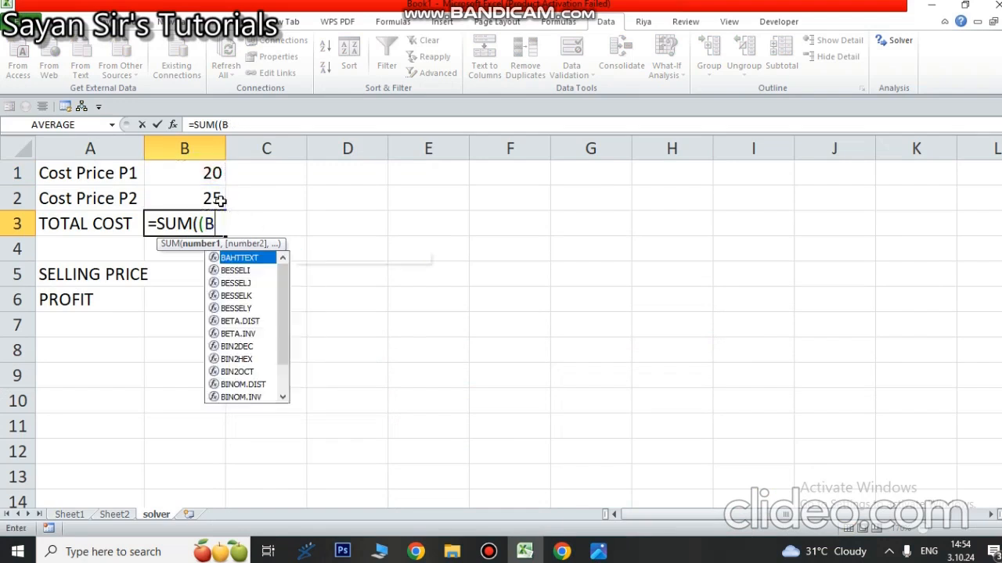
left_click_drag(206, 169, 213, 206)
type(")")
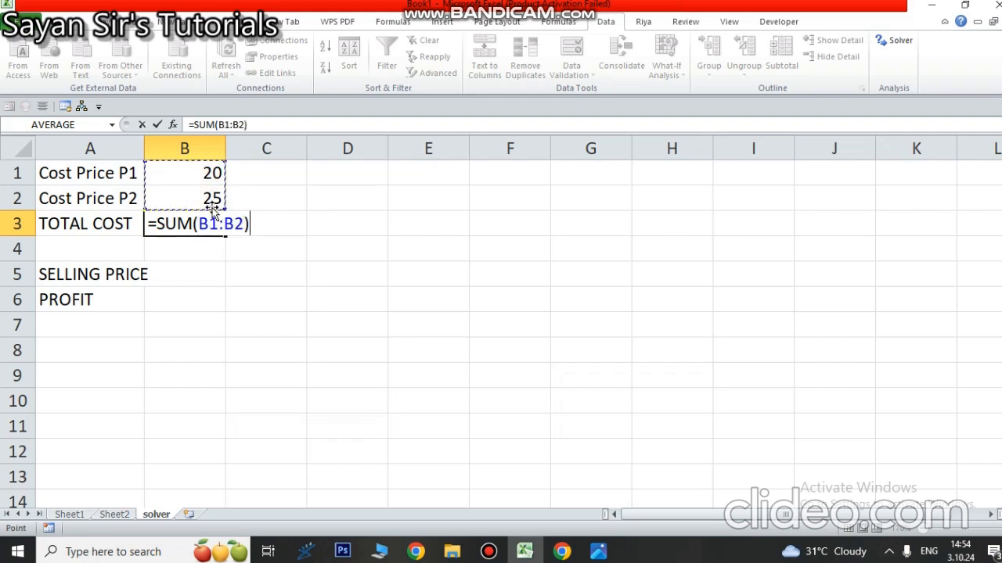
key("Return")
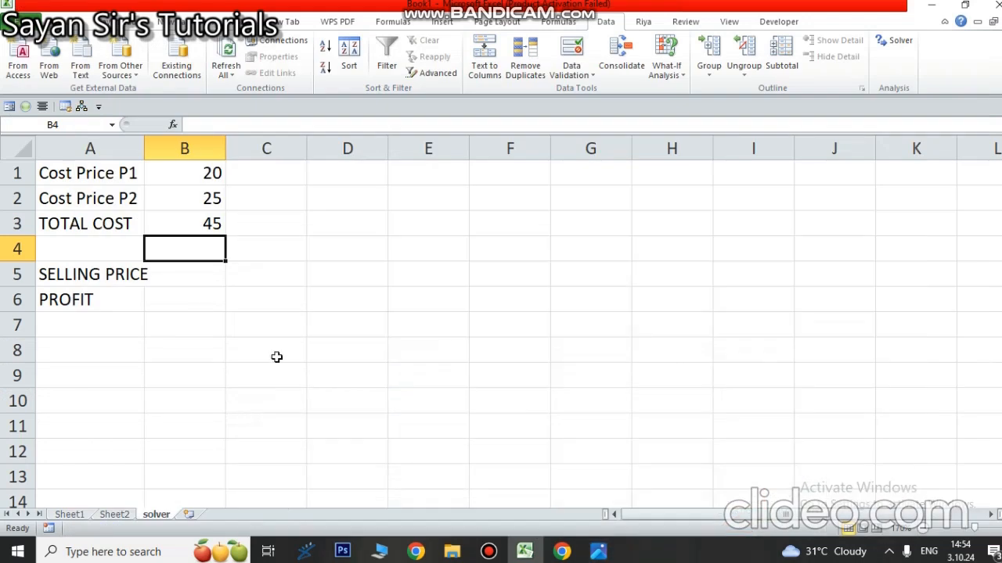
Enter the selling price 46 in B5 and fit column A's width to its longest label
left_click(191, 270)
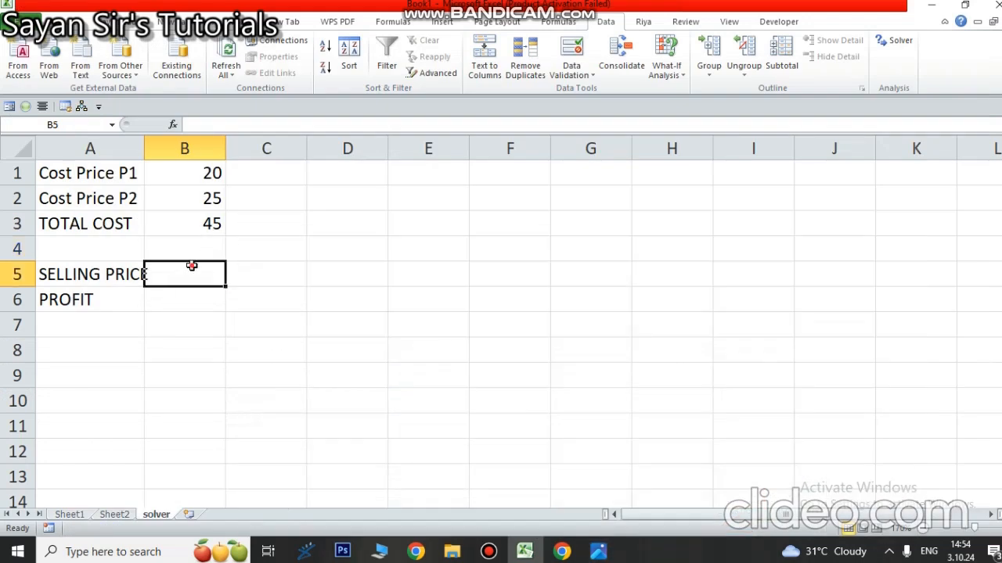
type("46")
left_click(324, 347)
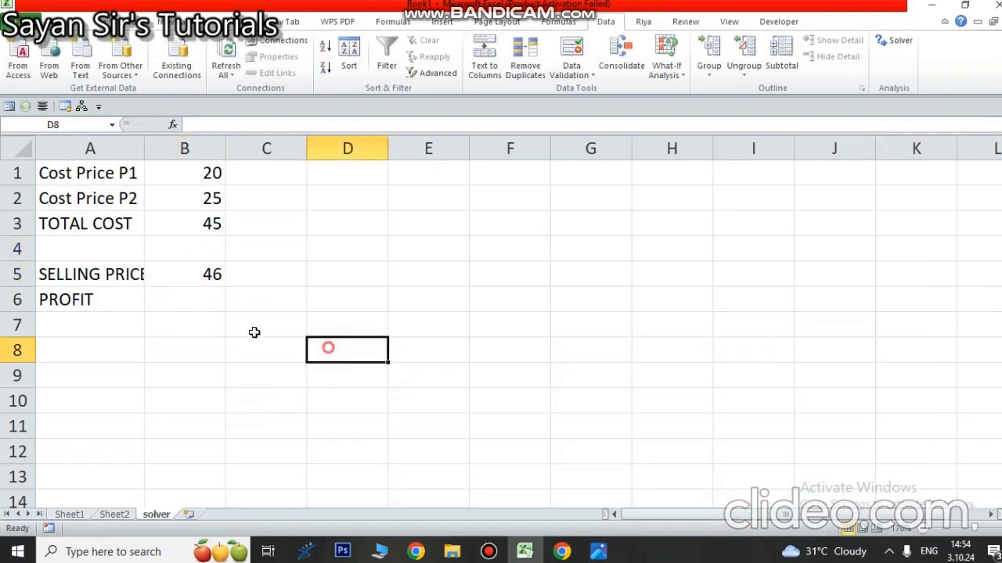
double_click(144, 150)
Calculate the profit in cell B6 as selling price minus total cost with the formula =B5-B3
left_click(205, 310)
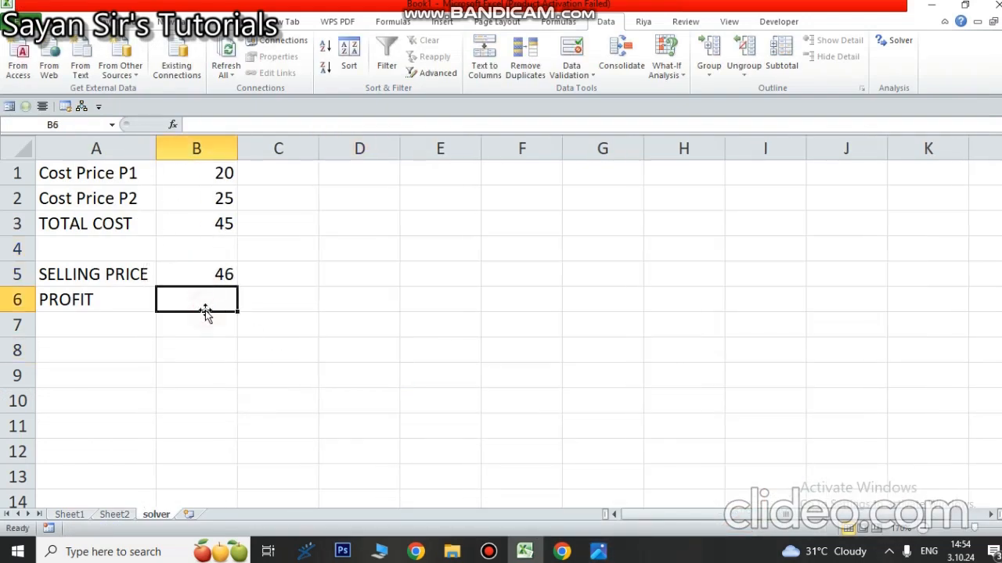
type("=")
left_click(214, 275)
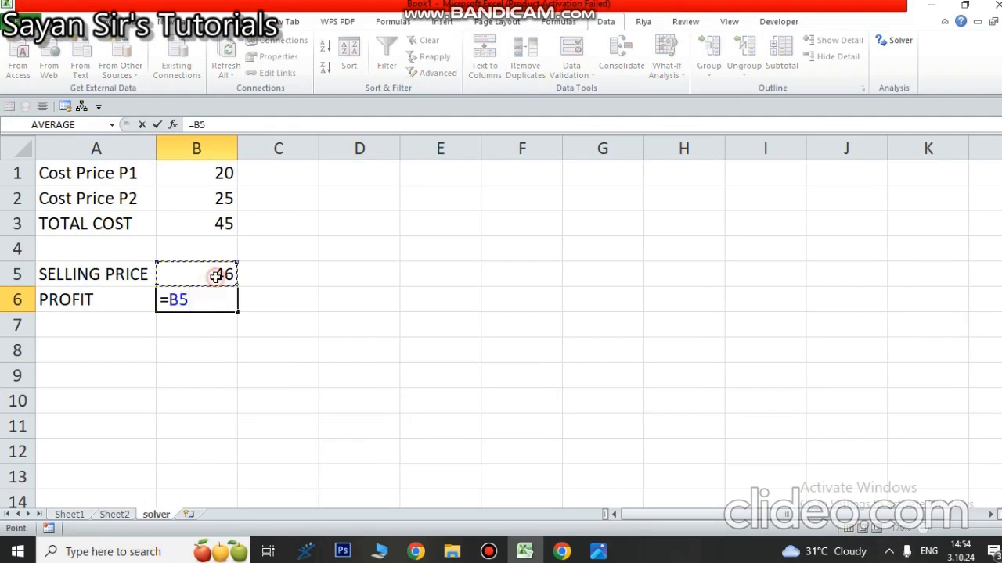
type("-")
left_click(209, 227)
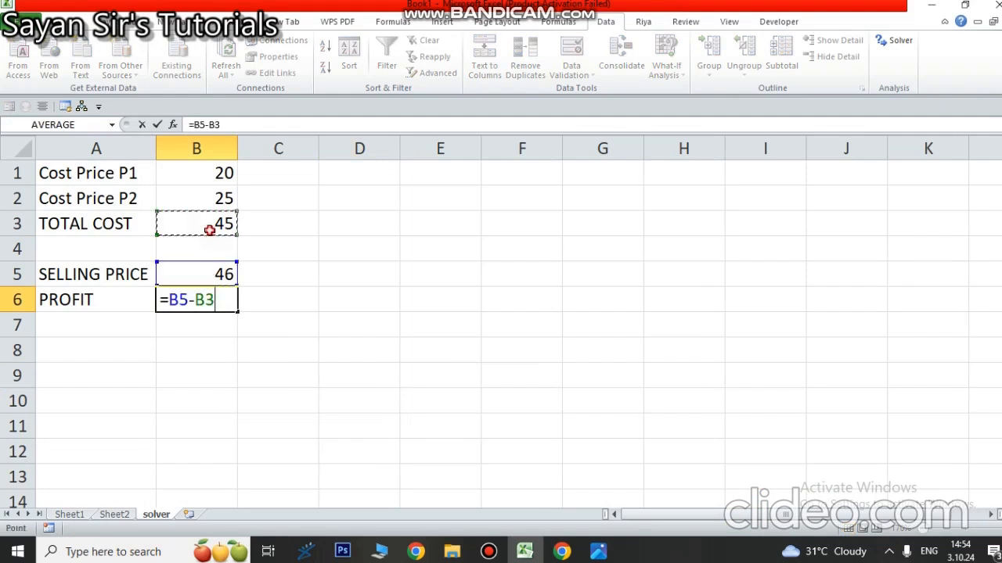
key("Return")
left_click(313, 247)
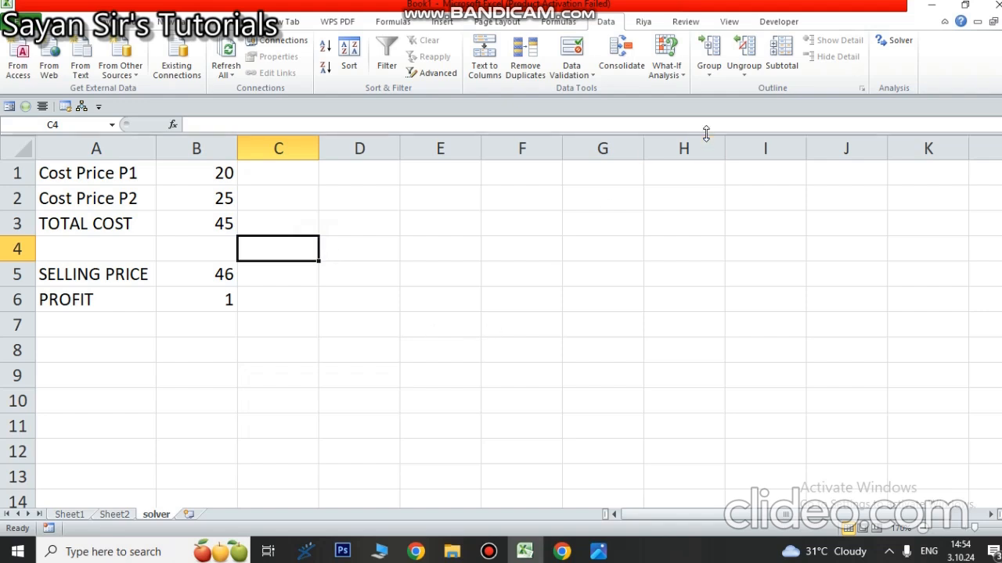
Start Solver and, following the example picture, set the objective to the profit cell $B$6
left_click(895, 40)
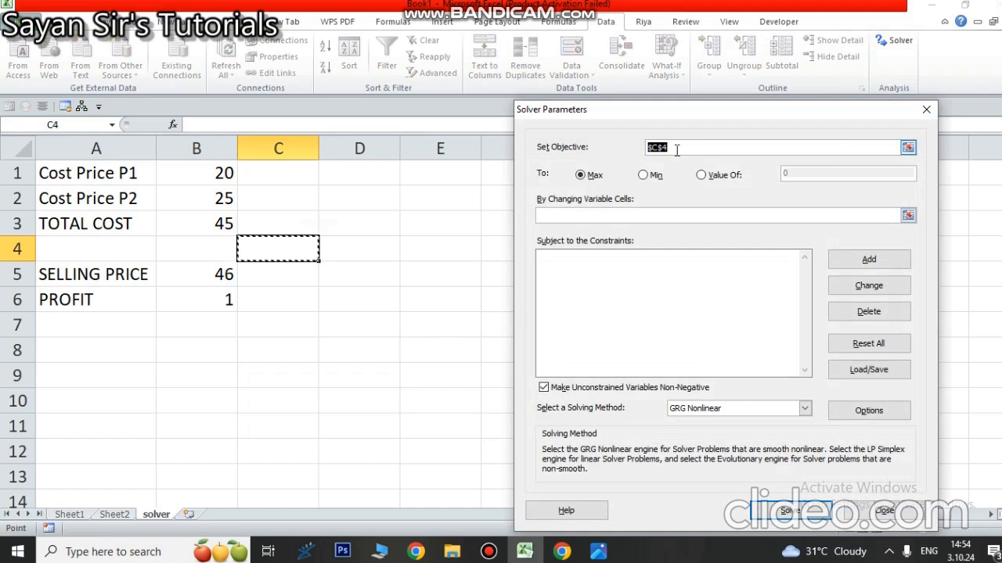
left_click(600, 551)
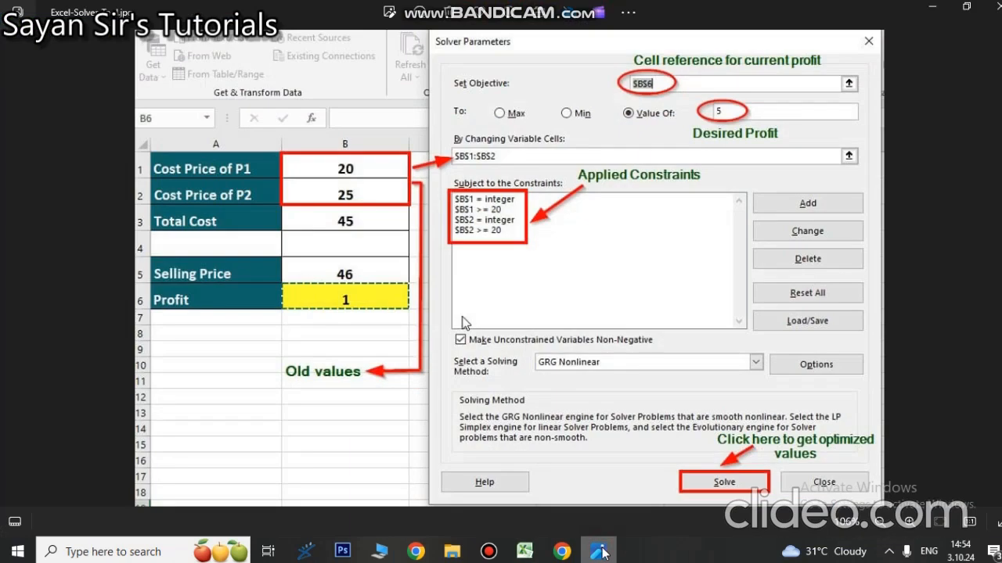
left_click(599, 552)
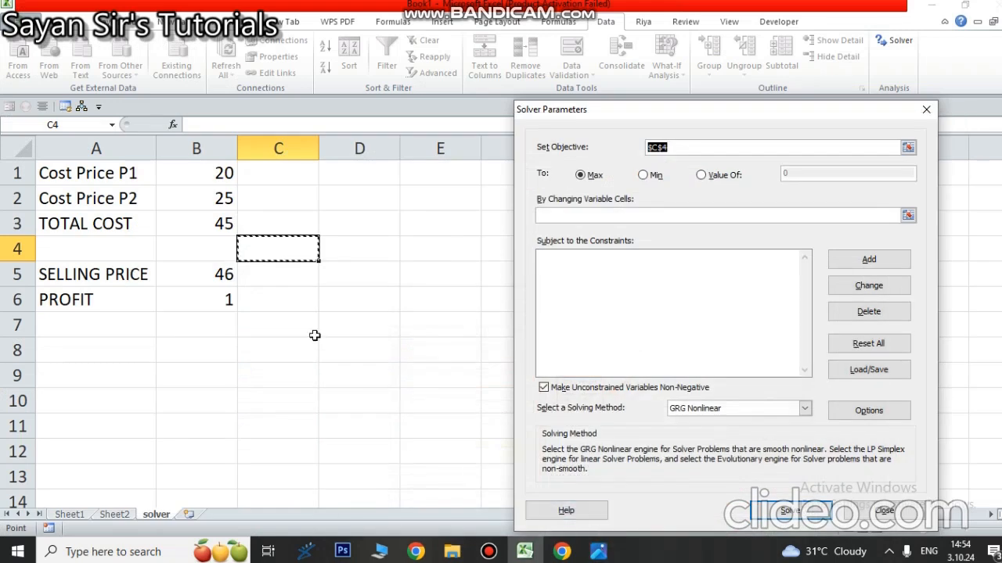
left_click(201, 299)
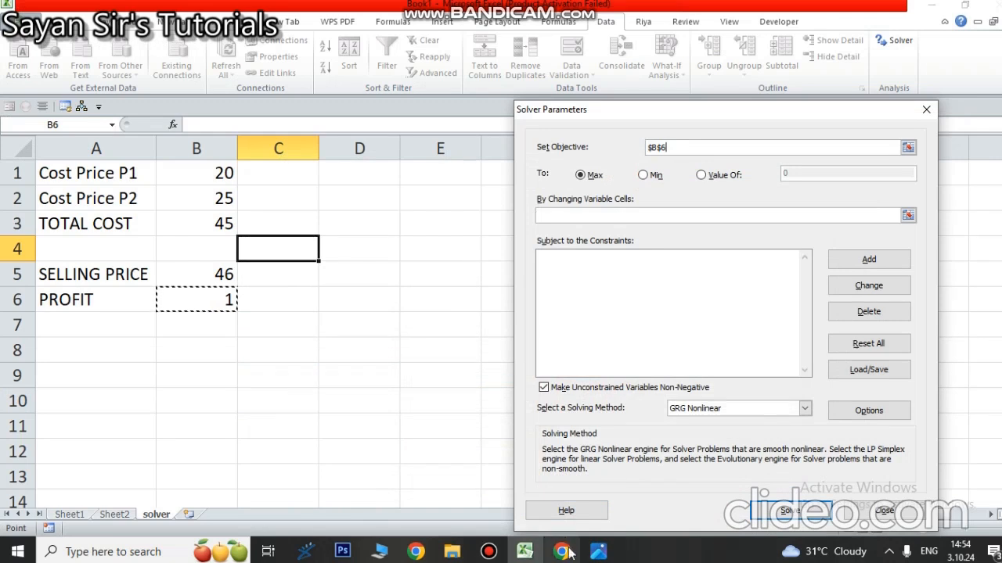
Following the example picture, set the Solver objective to reach a value of 5
mouse_move(568, 553)
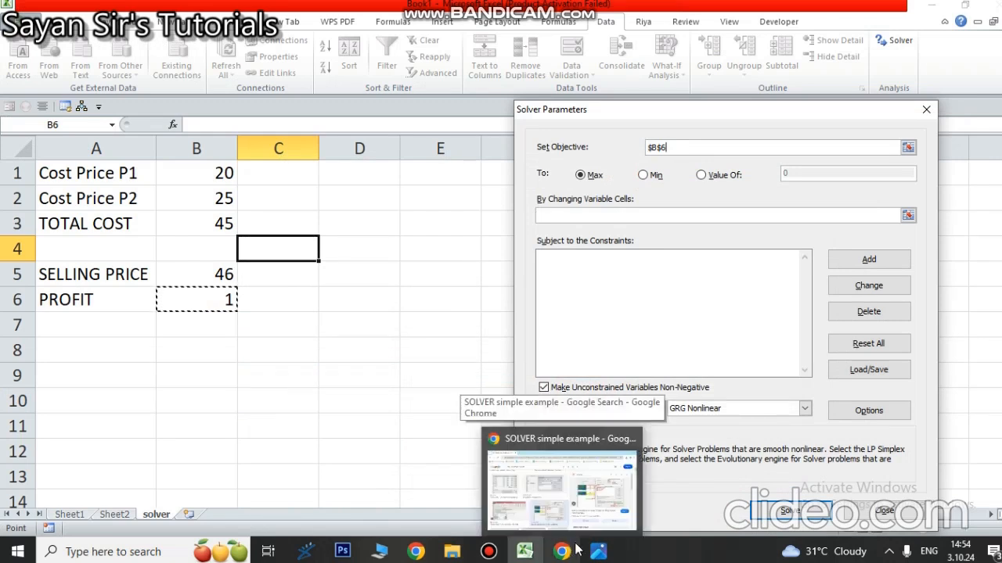
left_click(601, 552)
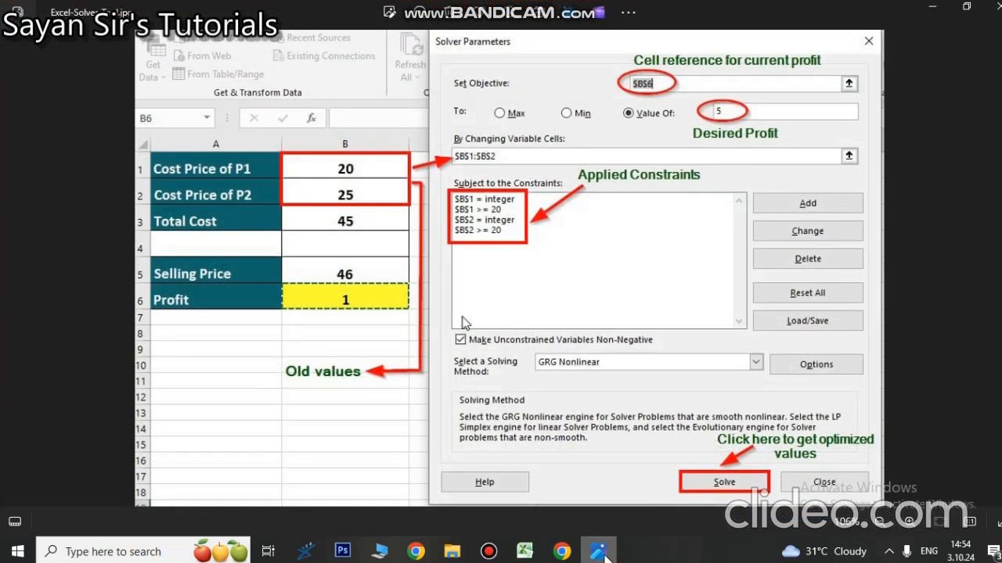
left_click(601, 552)
left_click(700, 174)
left_click(786, 174)
type("0")
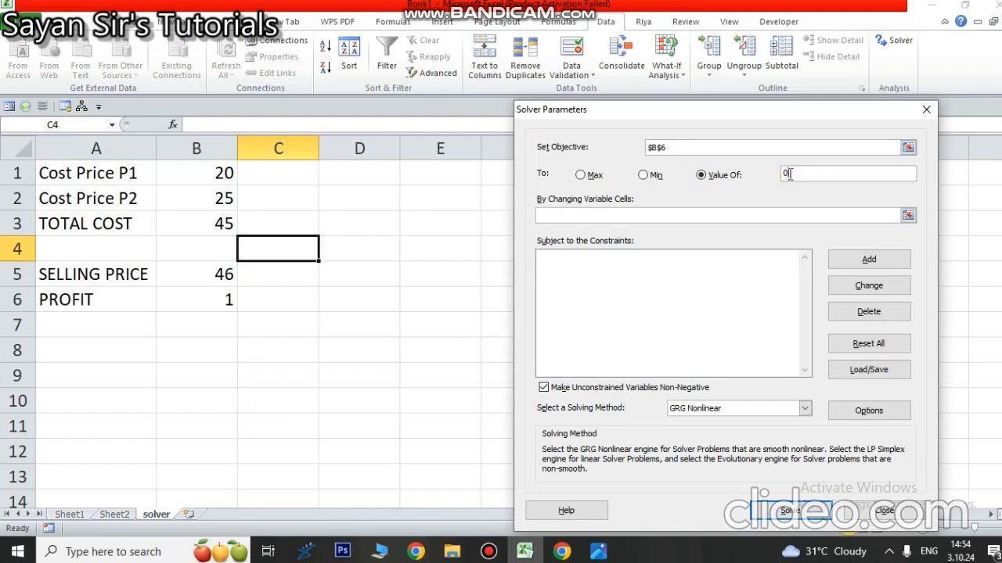
type("5")
Following the example picture, set the changing variable cells to the two cost prices, $B$1:$B$2
left_click(595, 555)
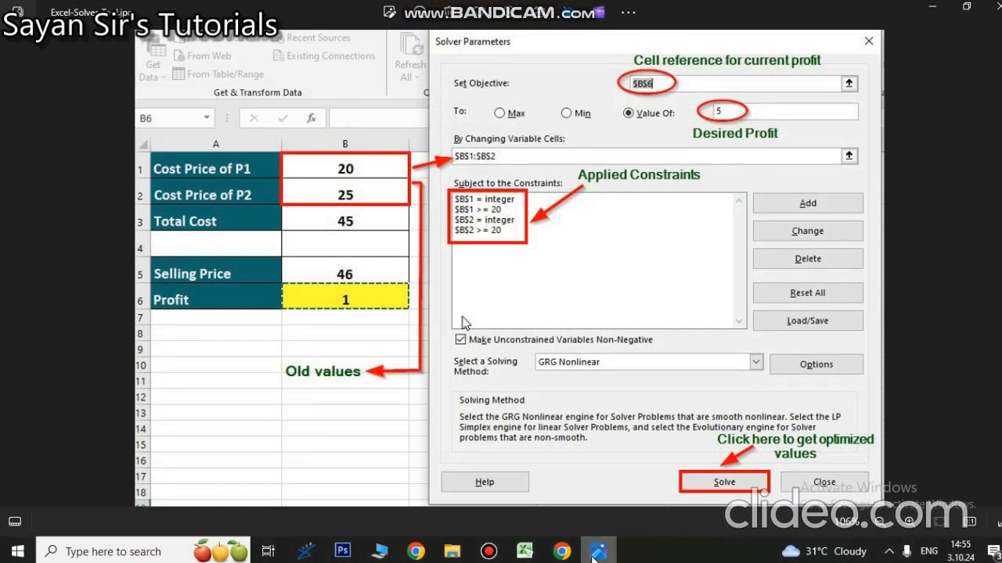
left_click(595, 554)
left_click(589, 216)
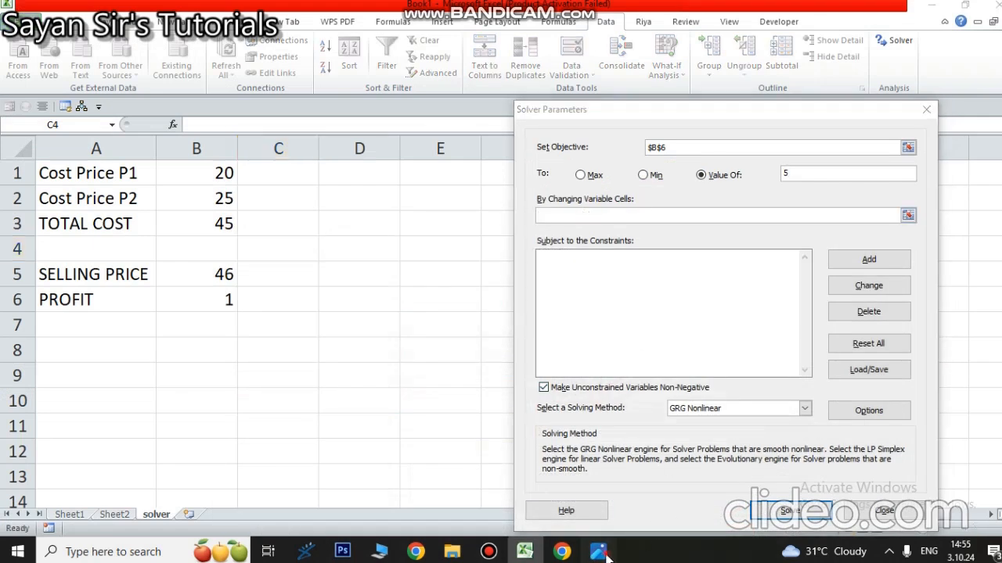
left_click(604, 554)
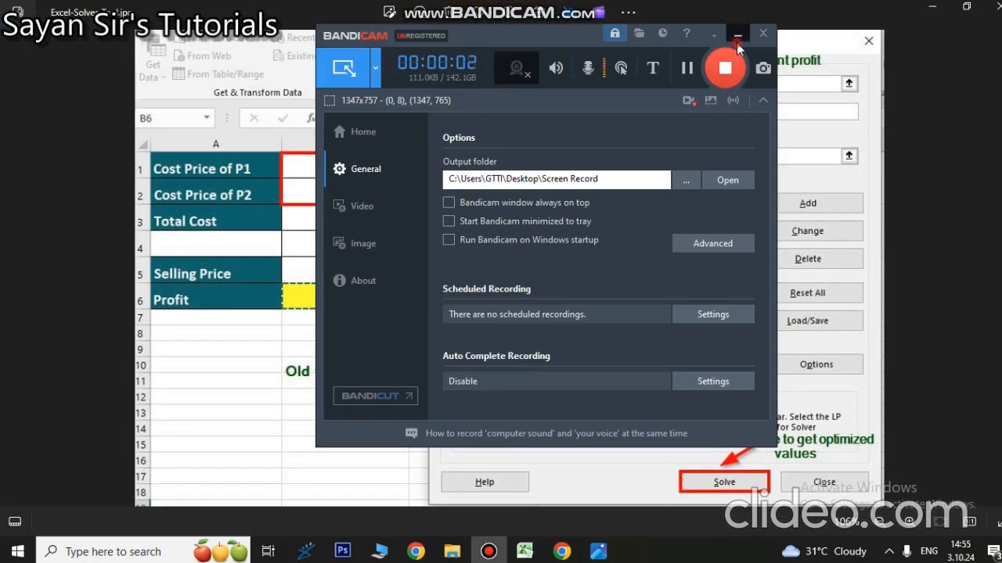
left_click(737, 35)
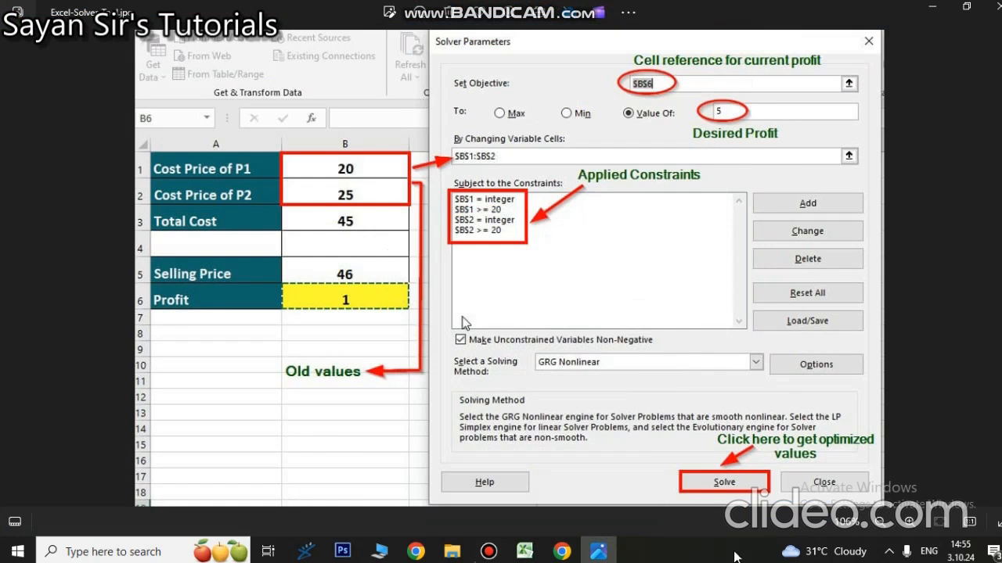
mouse_move(524, 552)
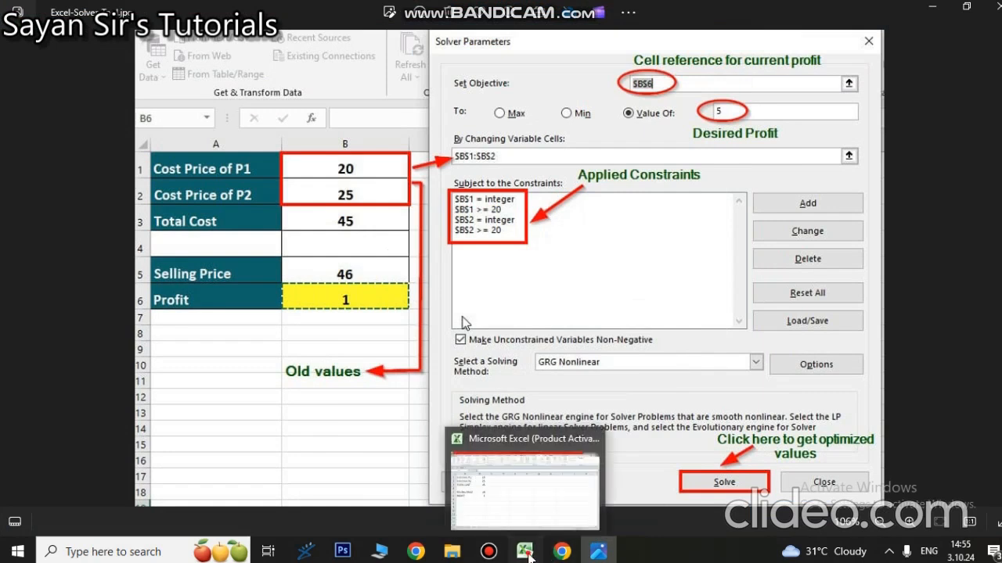
left_click(553, 472)
left_click_drag(220, 178, 221, 201)
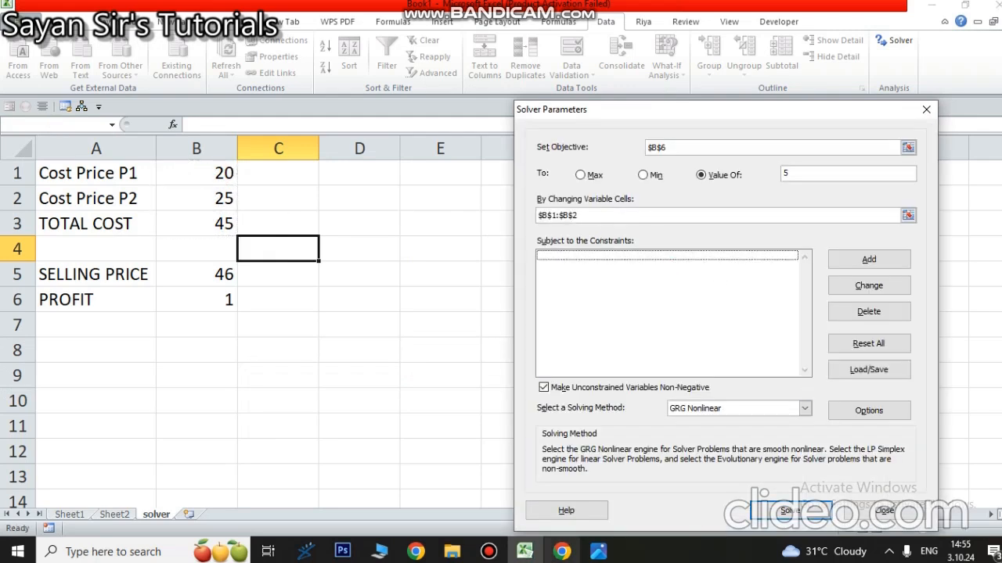
Referring to the example picture, add a Solver constraint requiring $B$1 >= 20
left_click(600, 553)
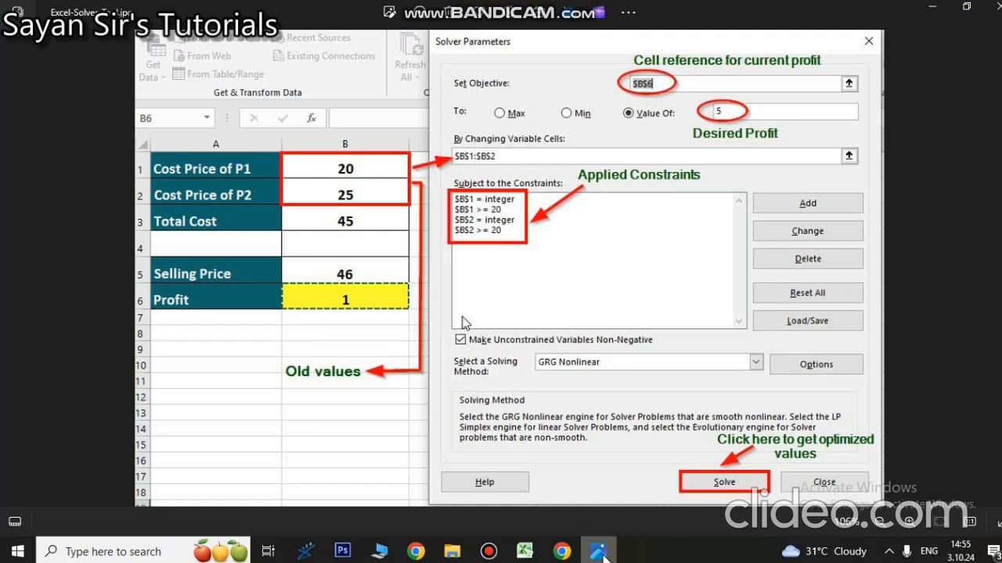
left_click(600, 554)
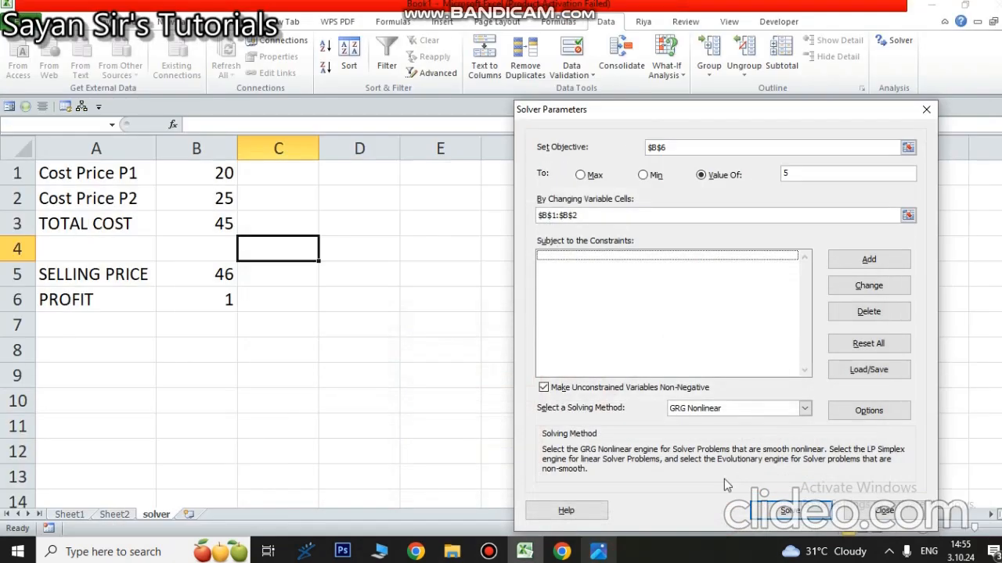
left_click(869, 260)
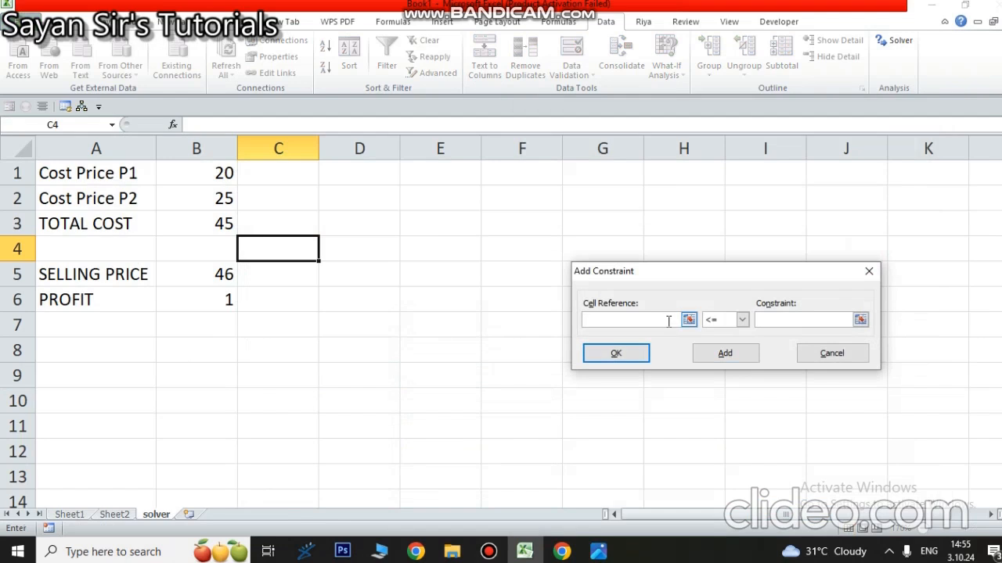
left_click(191, 176)
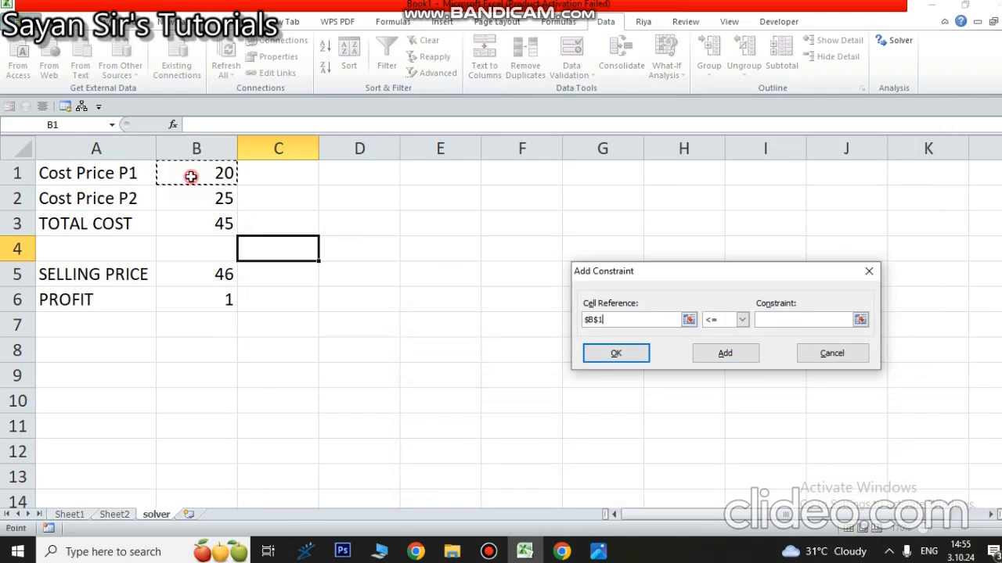
left_click(742, 320)
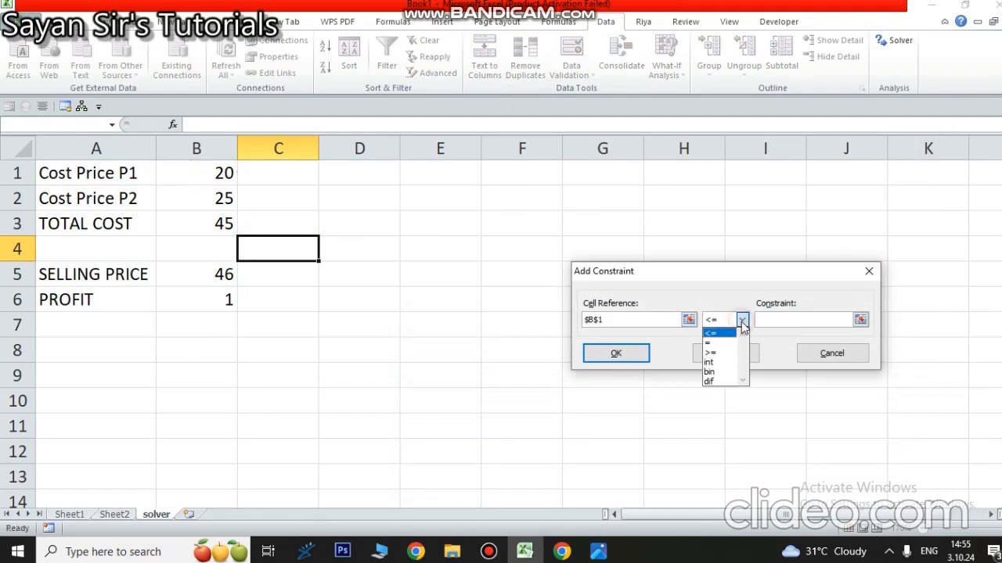
left_click(713, 352)
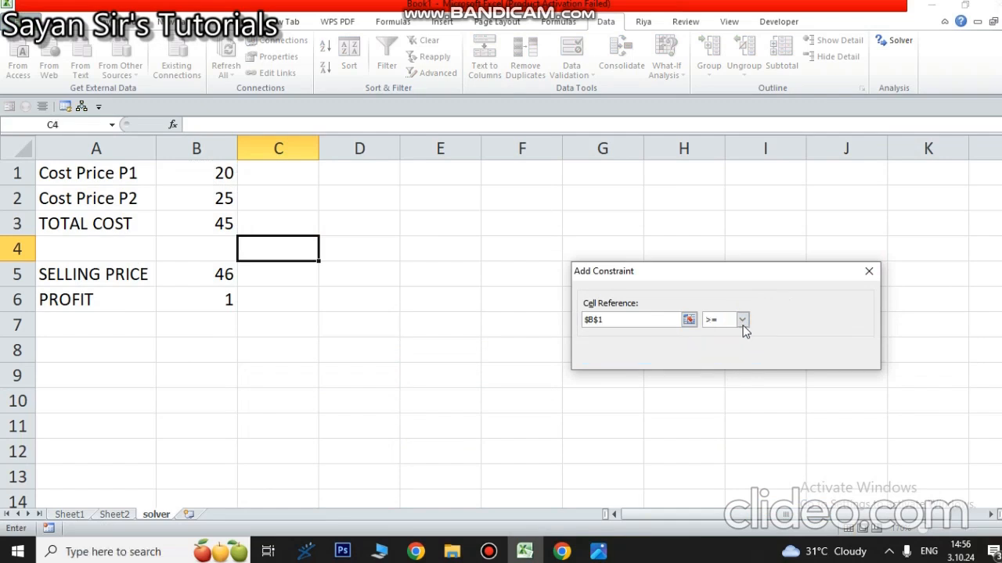
type("20")
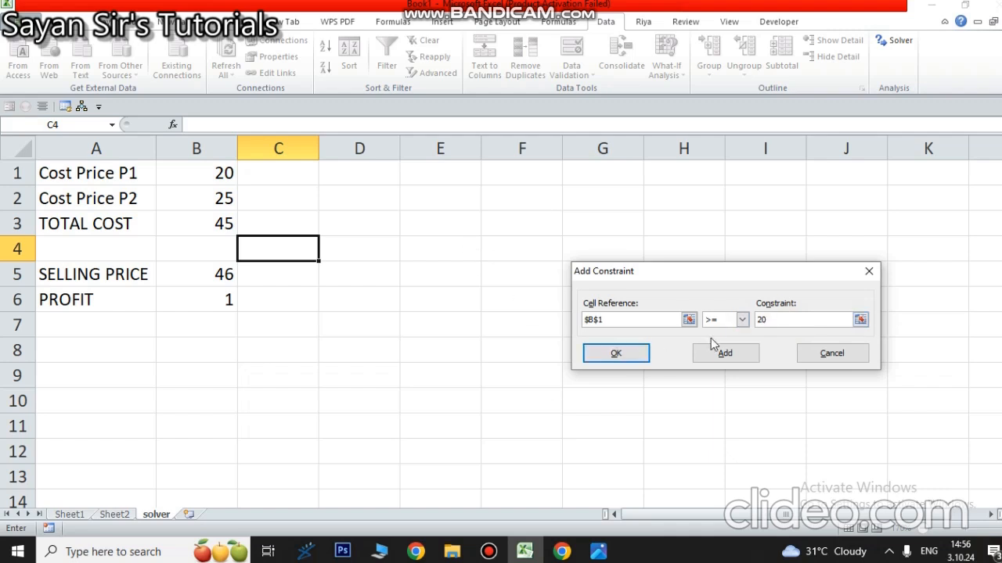
left_click(731, 357)
Add a second constraint requiring $B$2 >= 20, checking the limit against the example picture
left_click(216, 198)
left_click(741, 320)
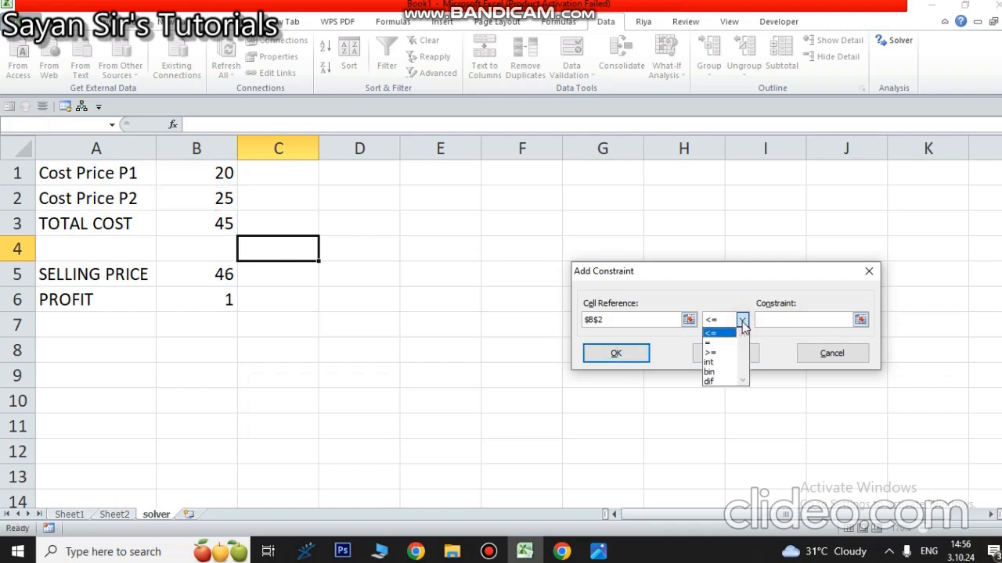
left_click(714, 360)
left_click(788, 322)
type("25")
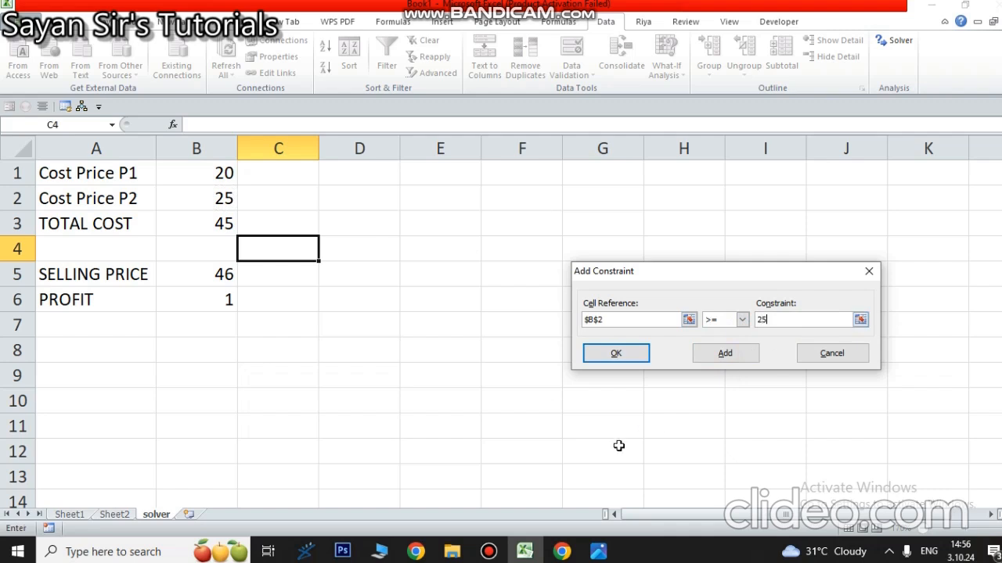
left_click(598, 552)
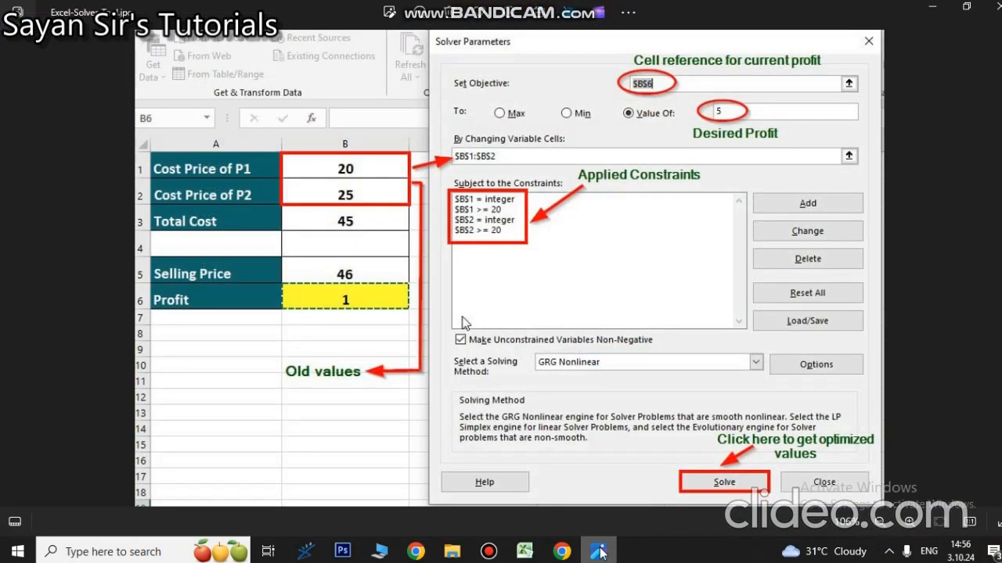
left_click(598, 552)
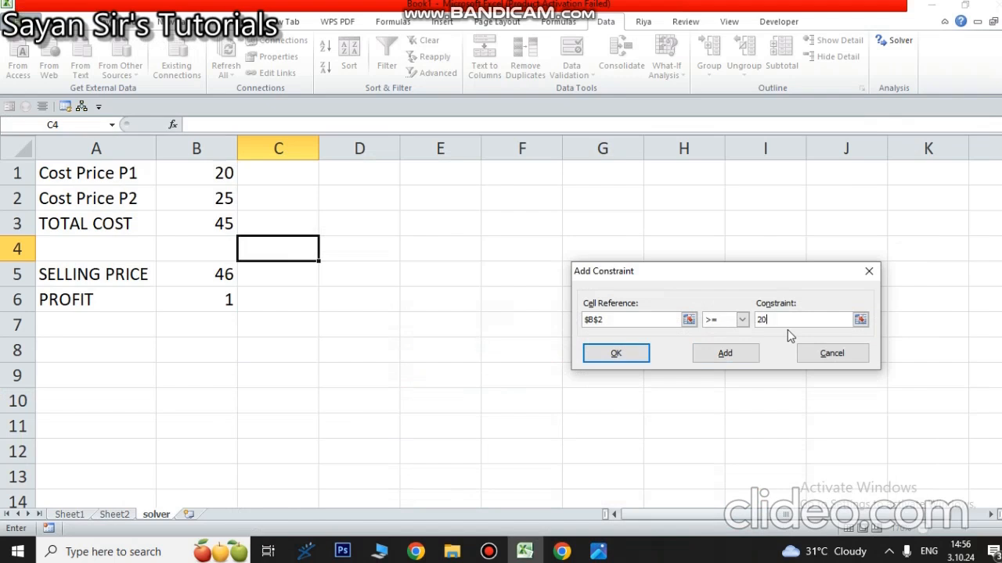
left_click(720, 354)
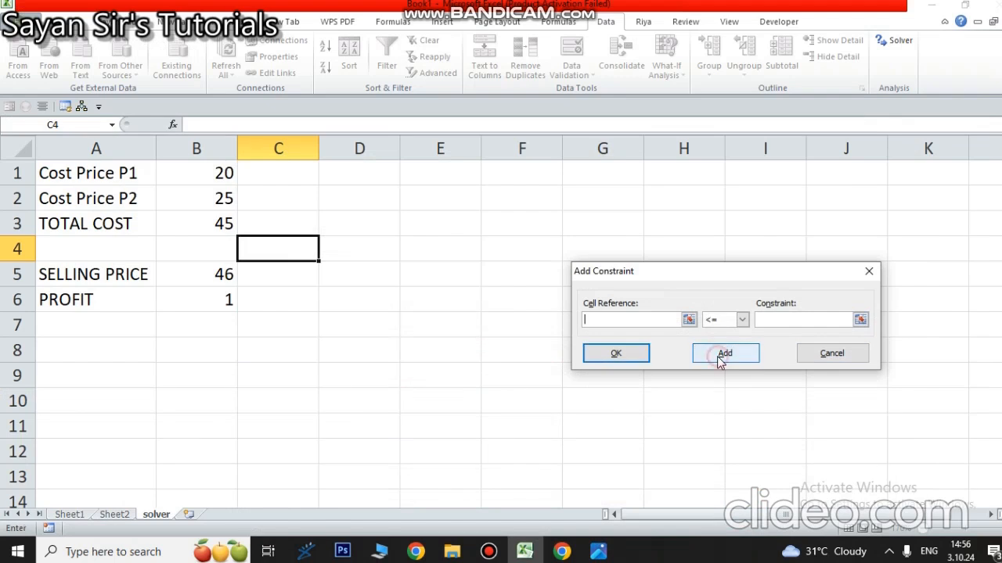
left_click(600, 553)
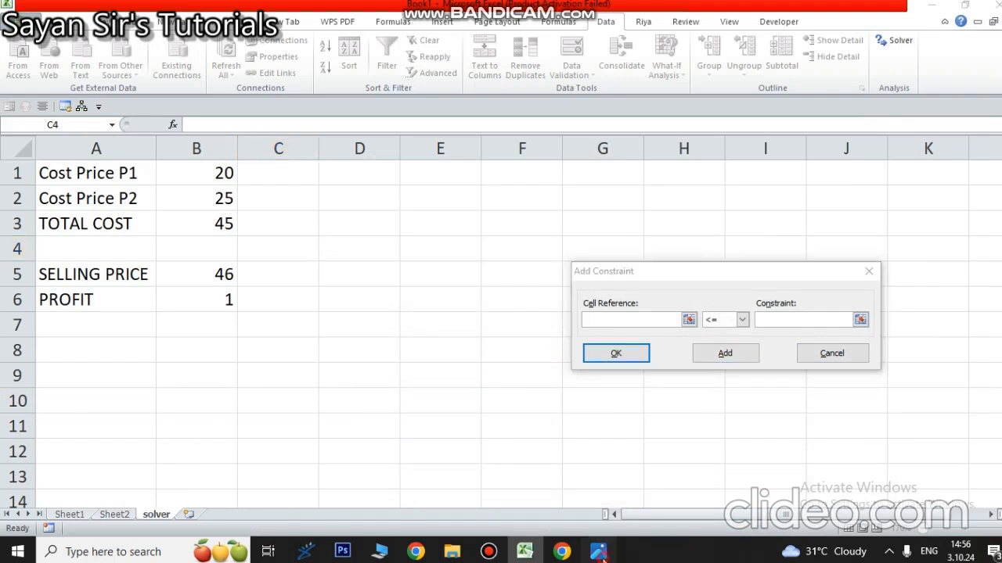
left_click(599, 553)
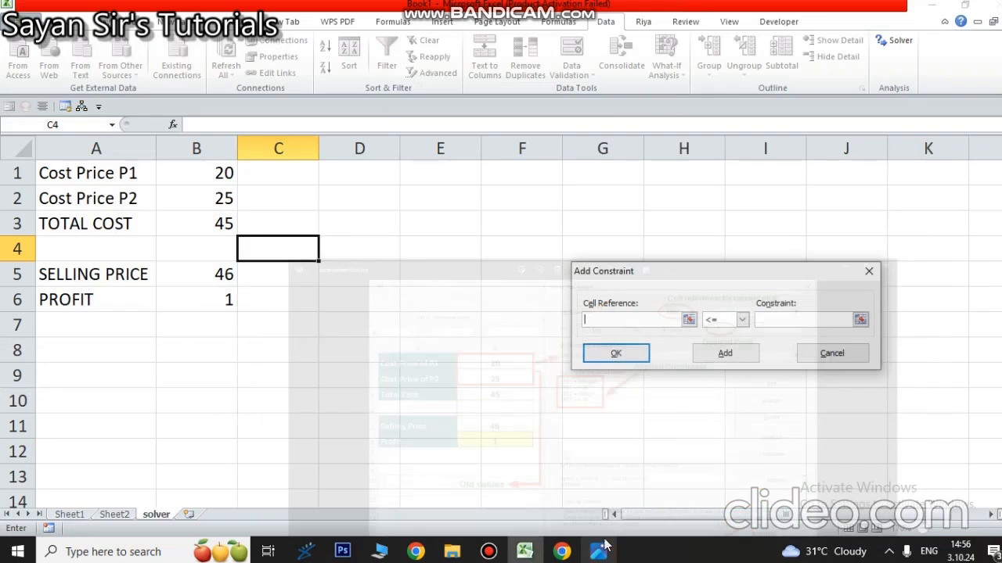
left_click(638, 359)
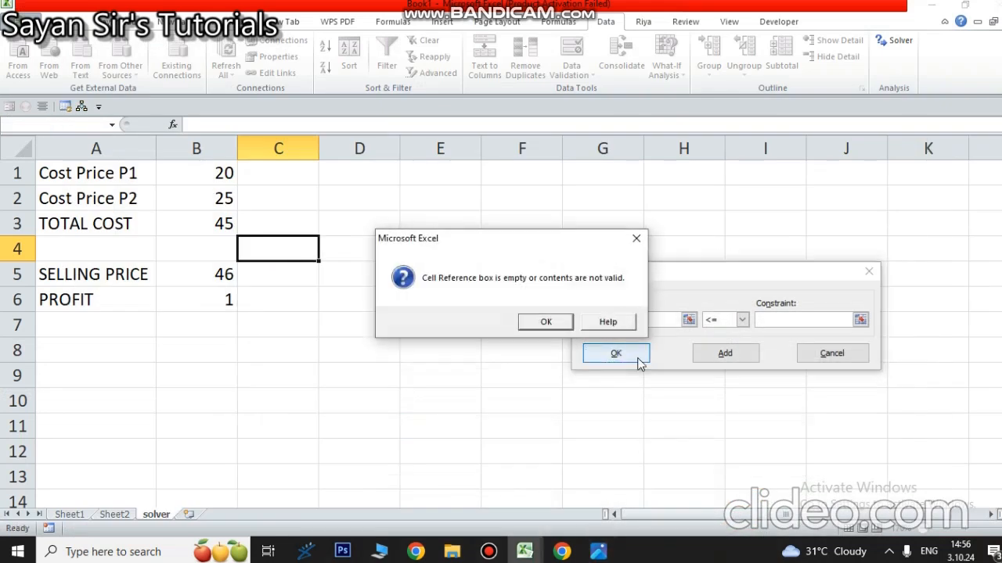
left_click(558, 321)
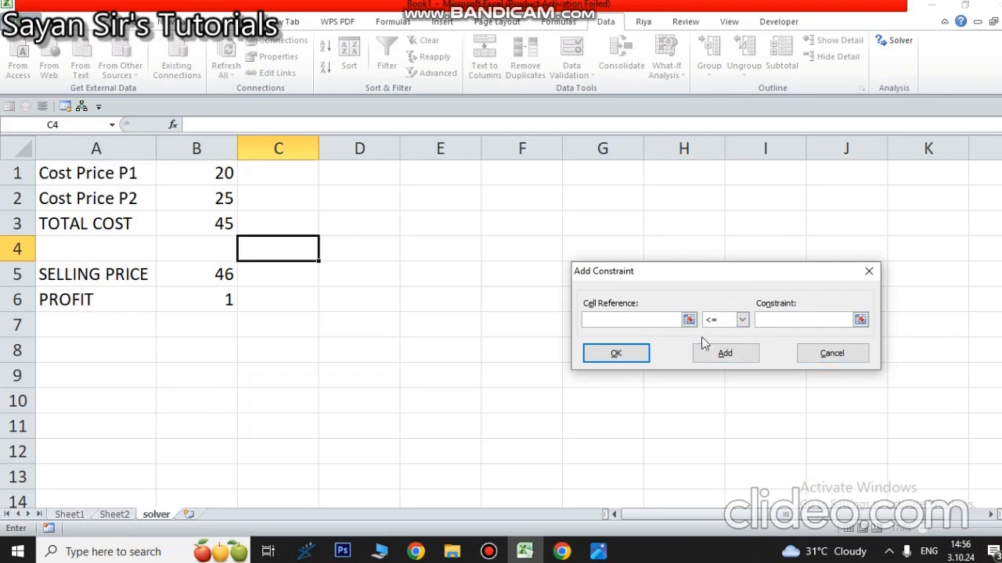
Add another Solver constraint requiring the first cost price, $B$1, to be >= 20
left_click(619, 325)
left_click(191, 172)
left_click(741, 320)
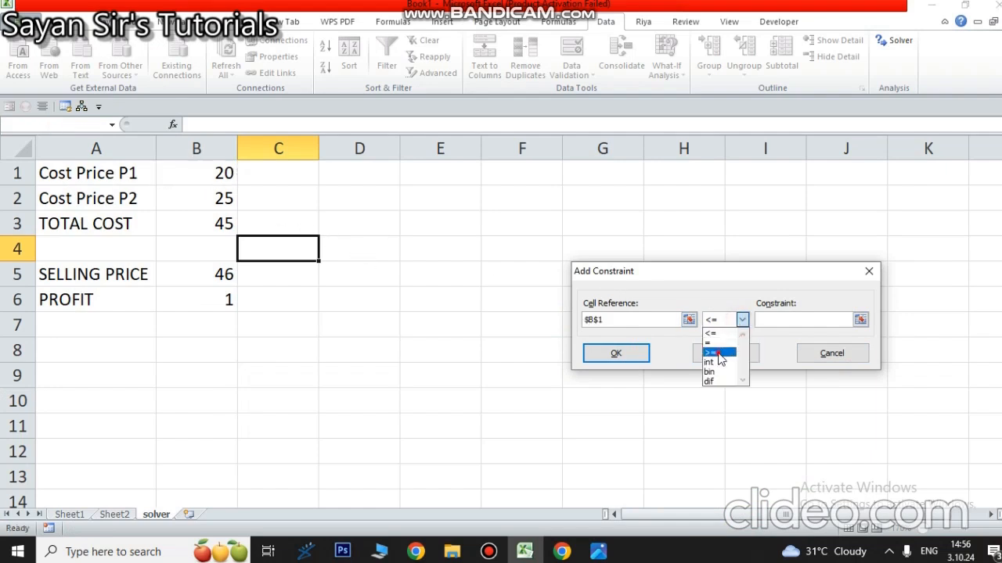
left_click(719, 353)
left_click(789, 319)
type("20")
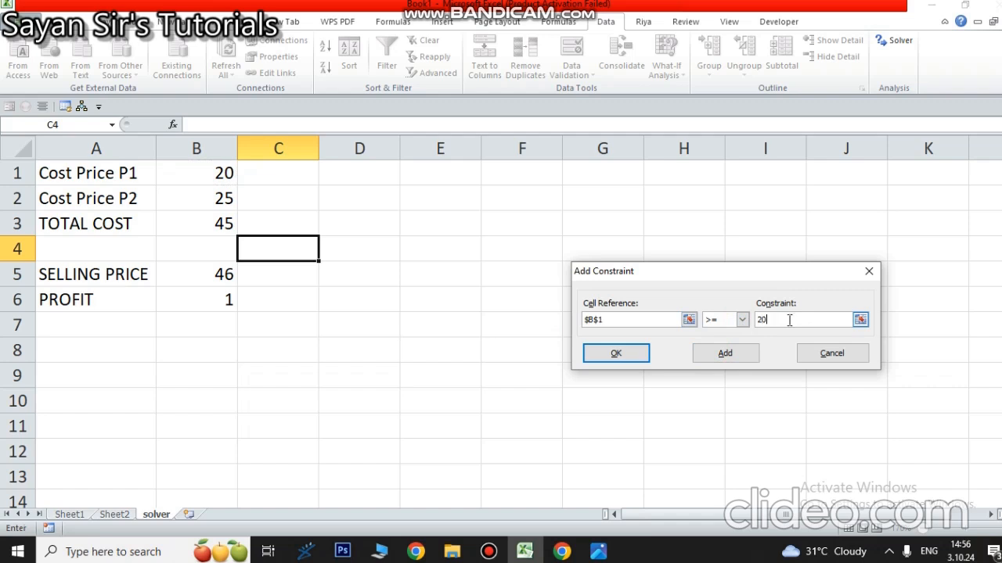
left_click(625, 355)
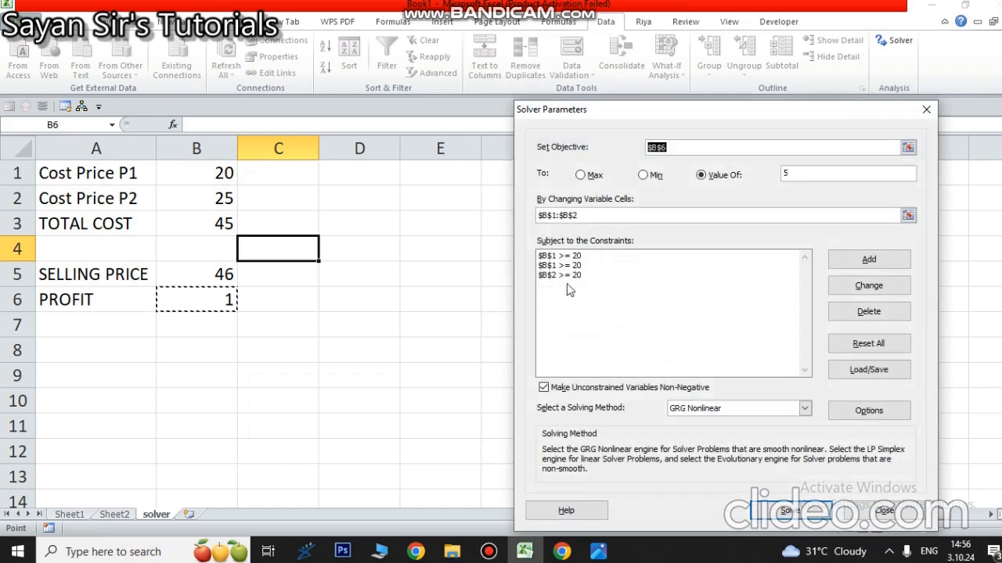
Compare the constraints with the example picture and delete the duplicate $B$1 >= 20 constraint
left_click(602, 553)
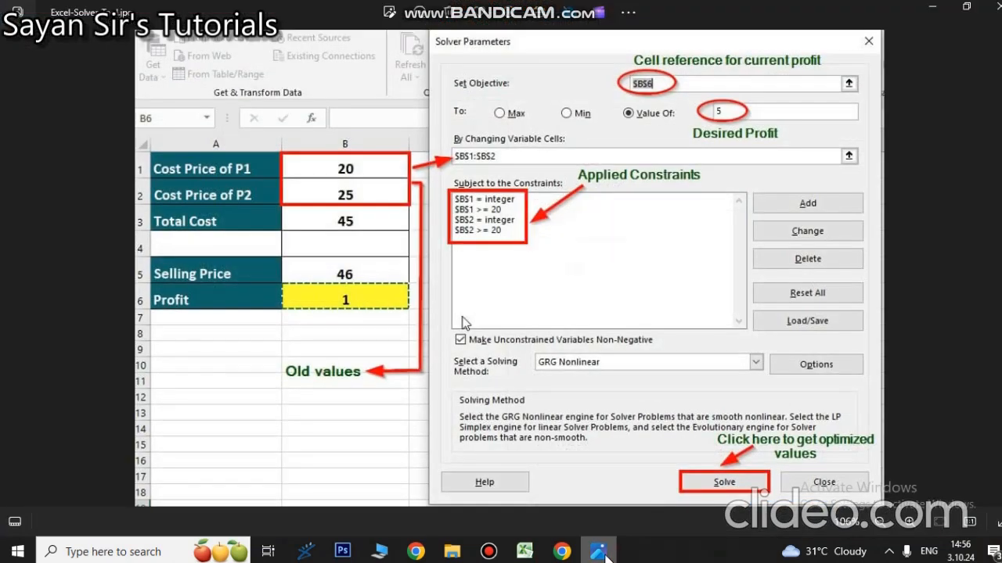
left_click(601, 552)
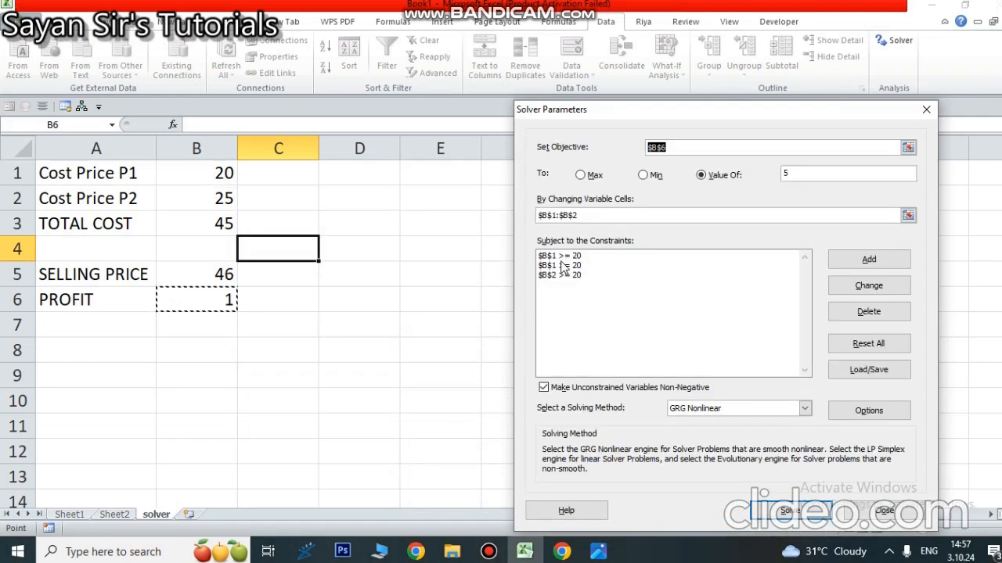
left_click(563, 266)
left_click(870, 312)
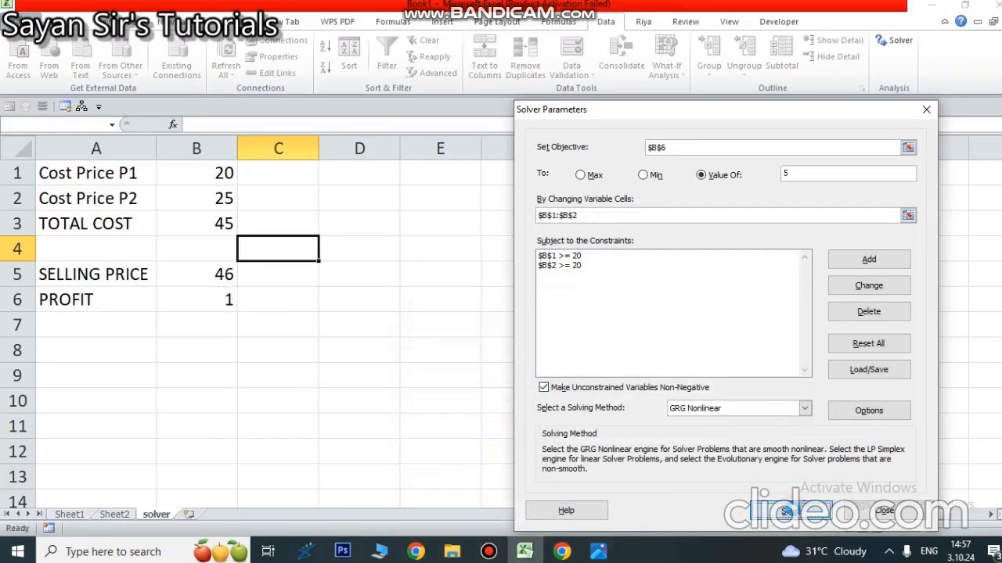
Run Solver with the current parameters, move the results window clear of the data, and dismiss it without keeping the solution
left_click(785, 512)
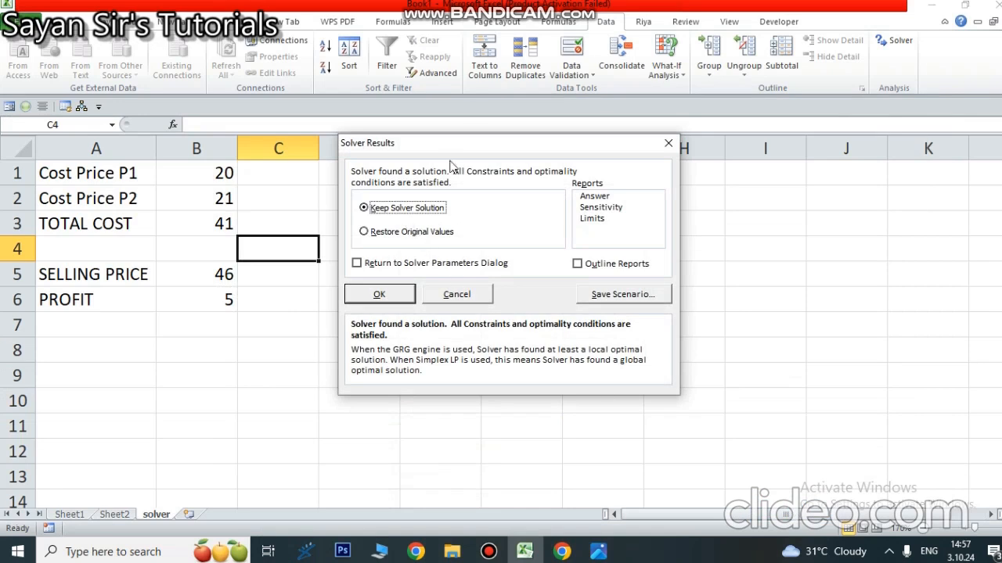
left_click_drag(514, 146, 713, 165)
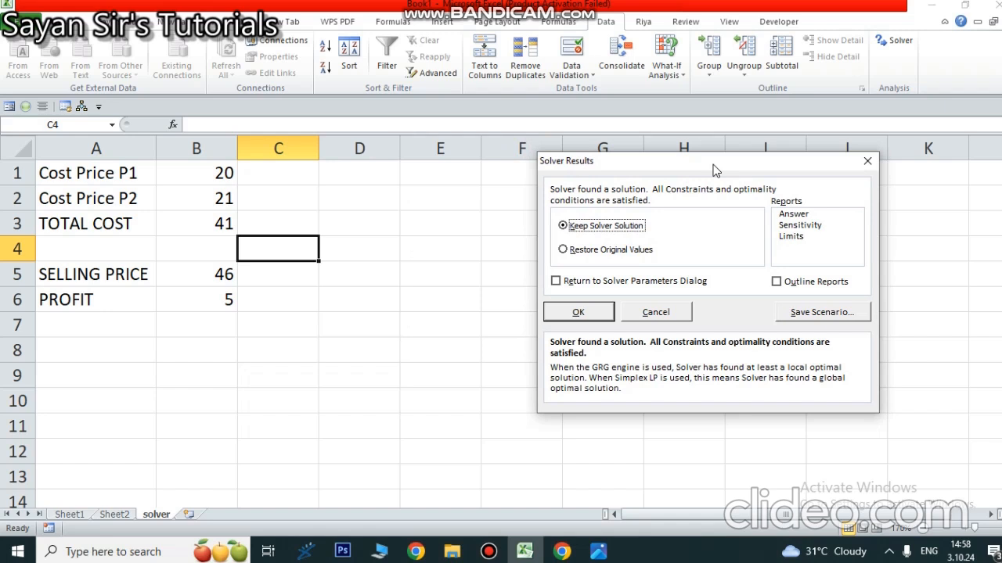
left_click(866, 161)
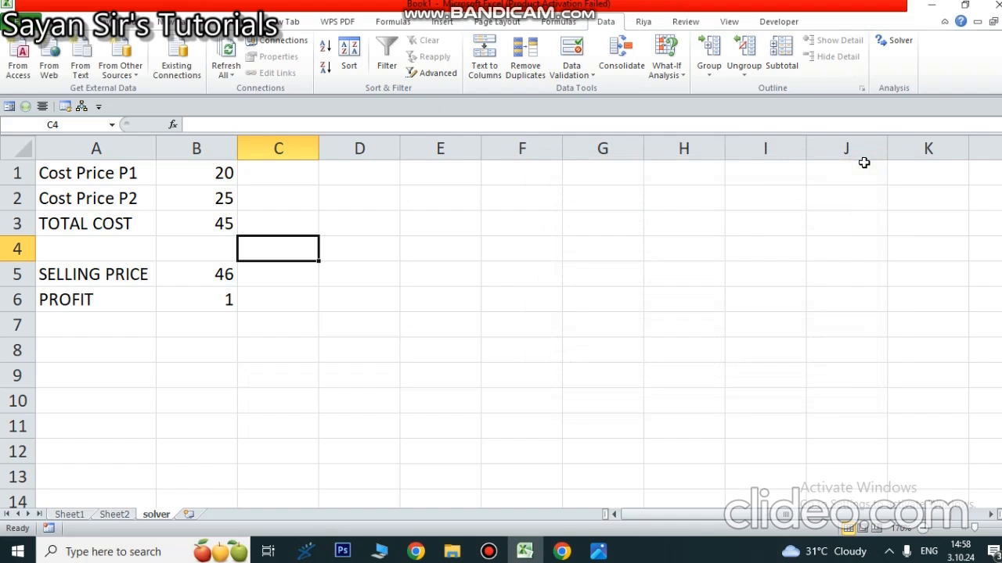
left_click(488, 552)
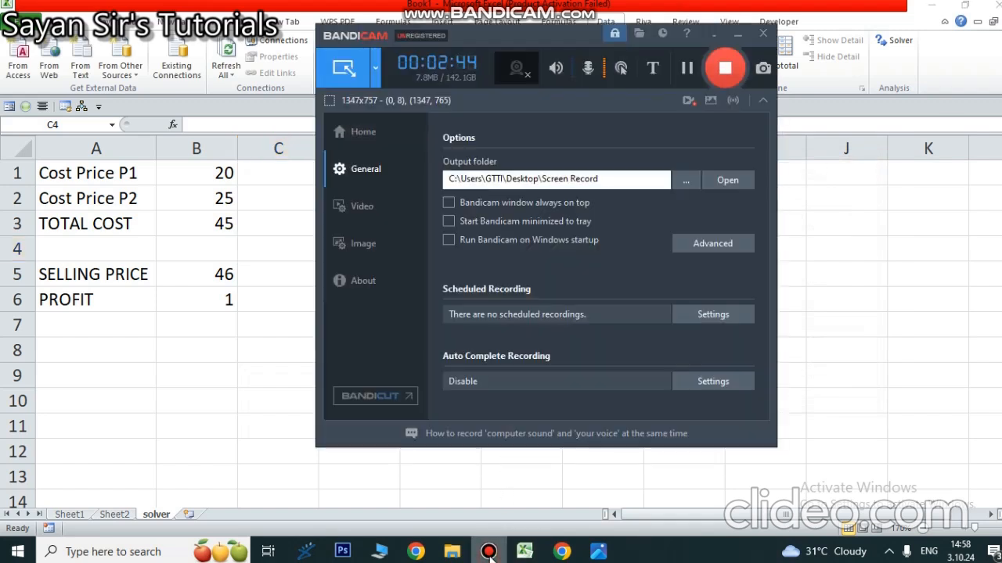
left_click(489, 552)
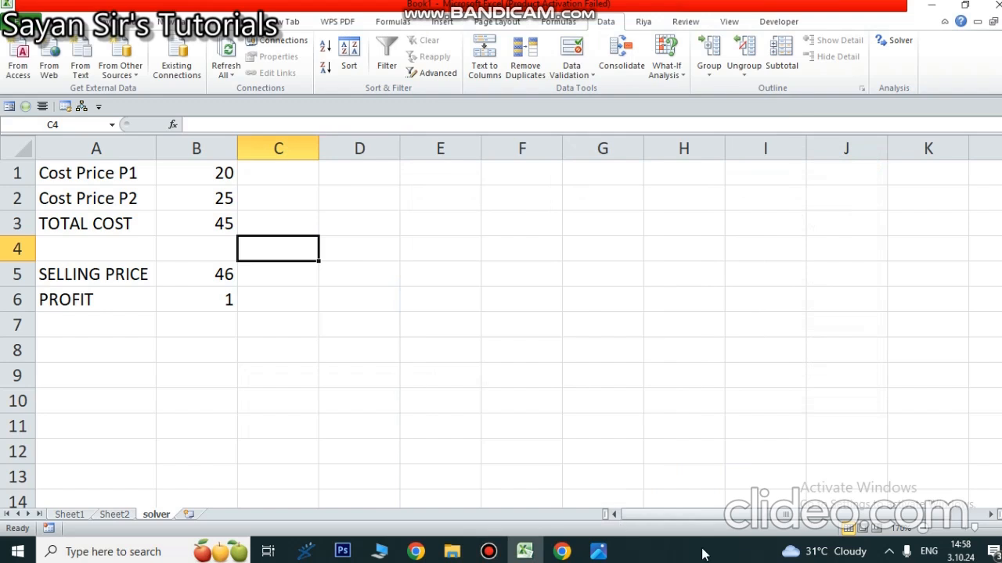
Reopen Solver and re-enter the objective $B$6 with a target value of 5, checking that the changing cells are $B$1:$B$2
left_click(894, 47)
left_click_drag(740, 110, 719, 48)
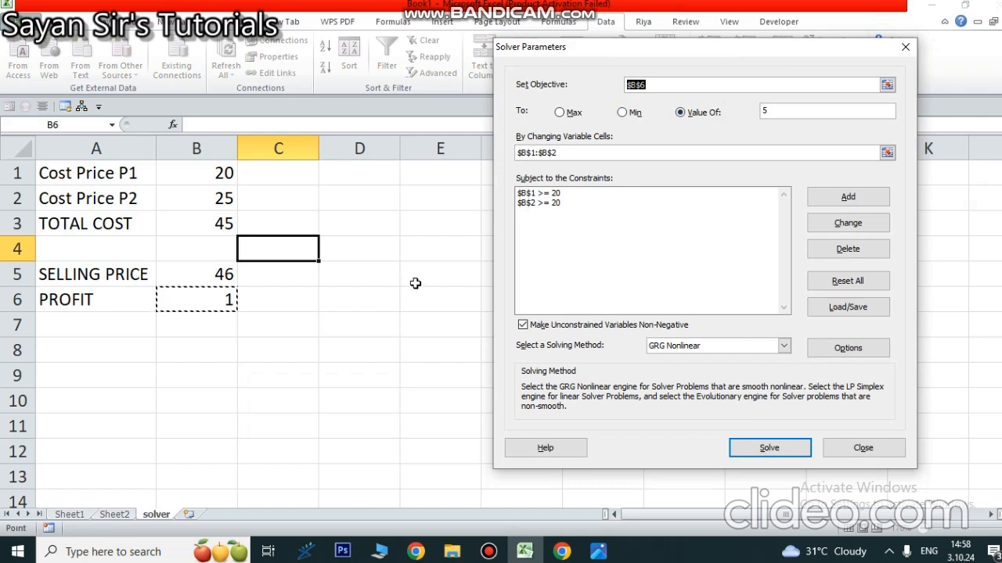
left_click(195, 302)
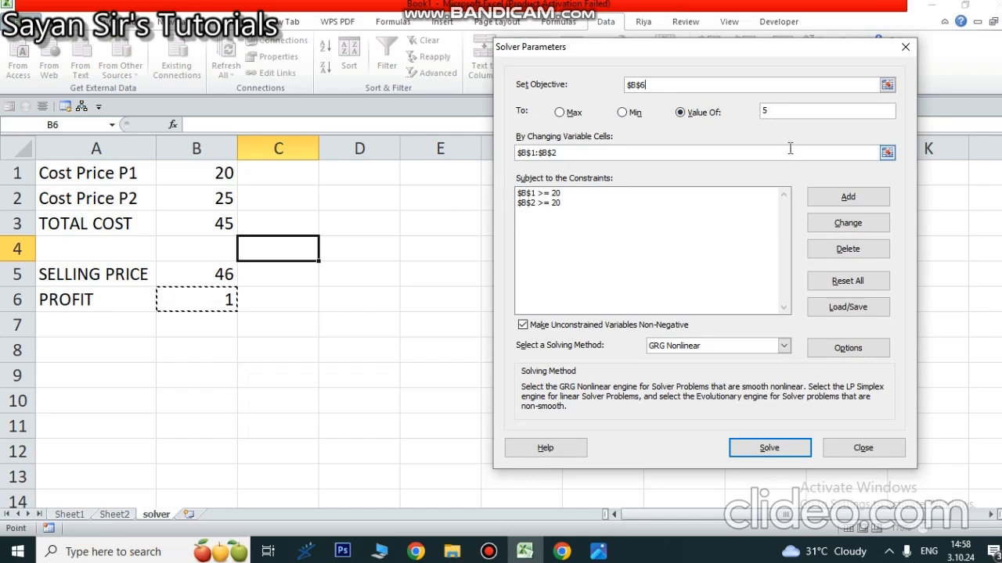
left_click(789, 114)
key("BackSpace")
type("5")
left_click(579, 153)
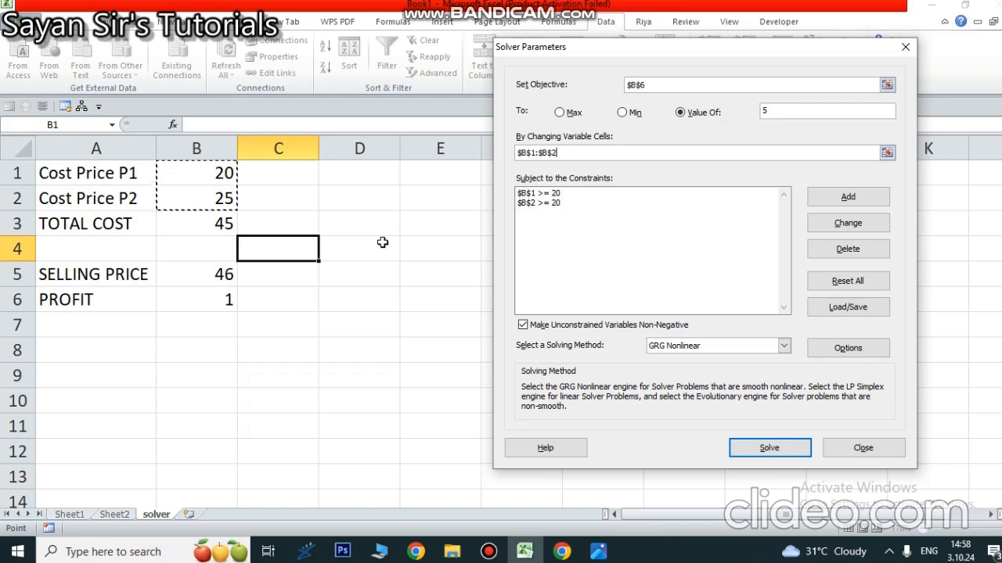
Delete both existing Solver constraints, $B$1 >= 20 and $B$2 >= 20
left_click(538, 192)
left_click(845, 249)
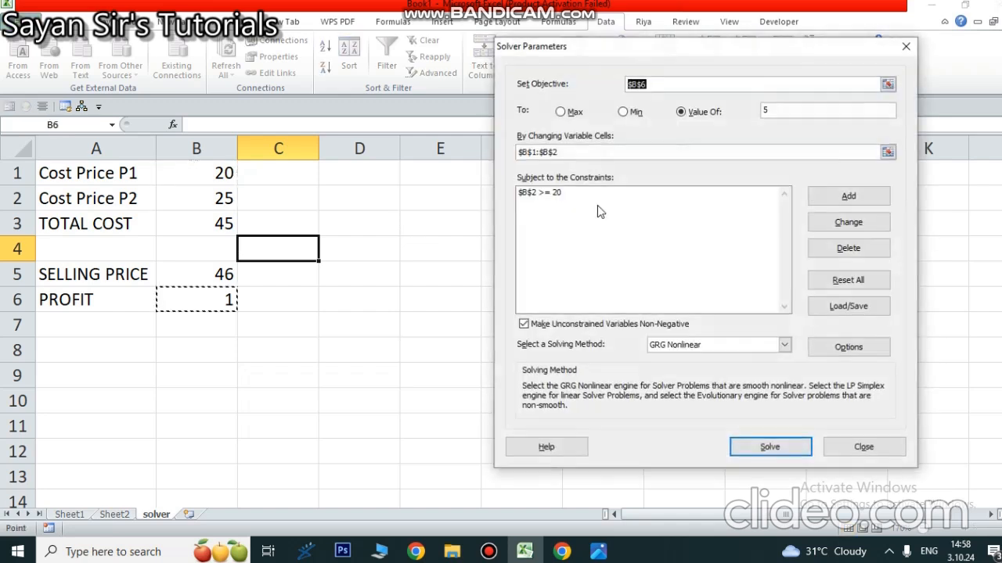
left_click(568, 193)
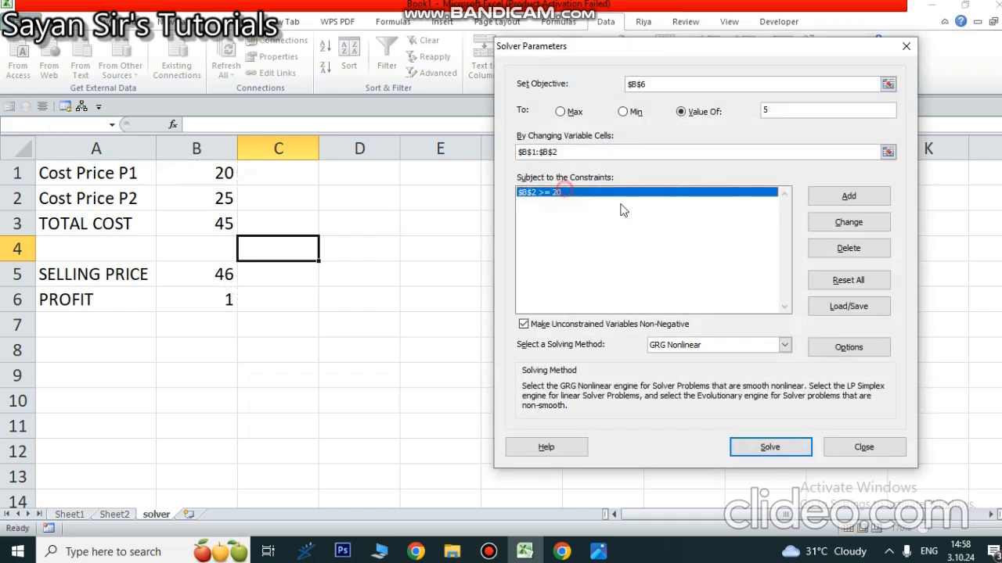
left_click(858, 248)
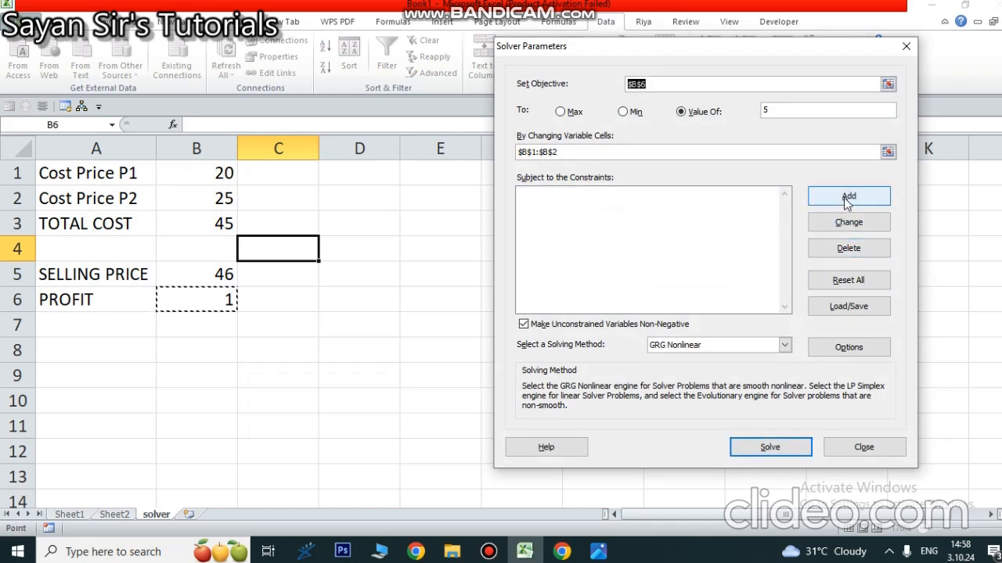
Add a Solver constraint requiring the P1 cost price, $B$1, to be >= 20
left_click(848, 196)
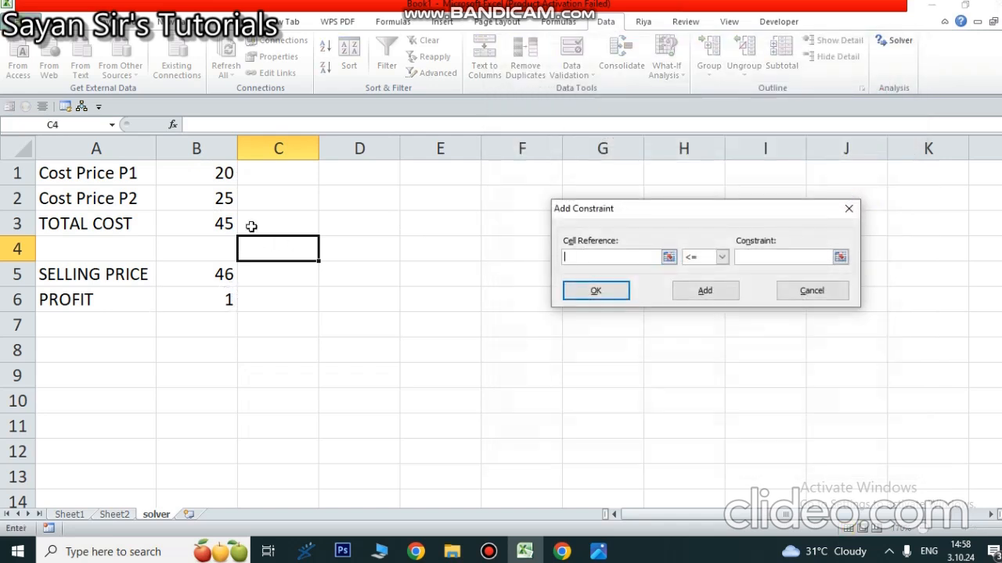
left_click(205, 178)
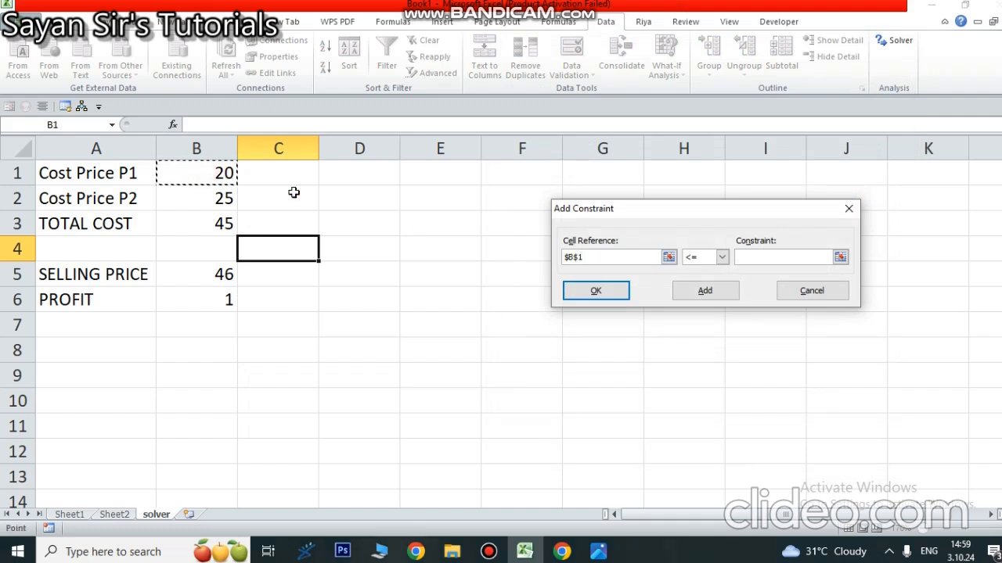
left_click(723, 261)
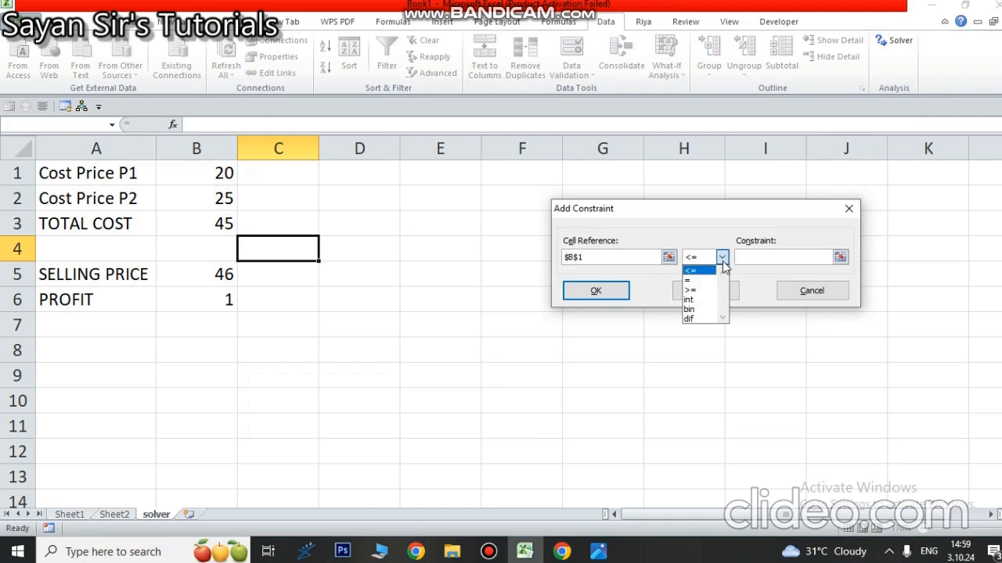
left_click(690, 290)
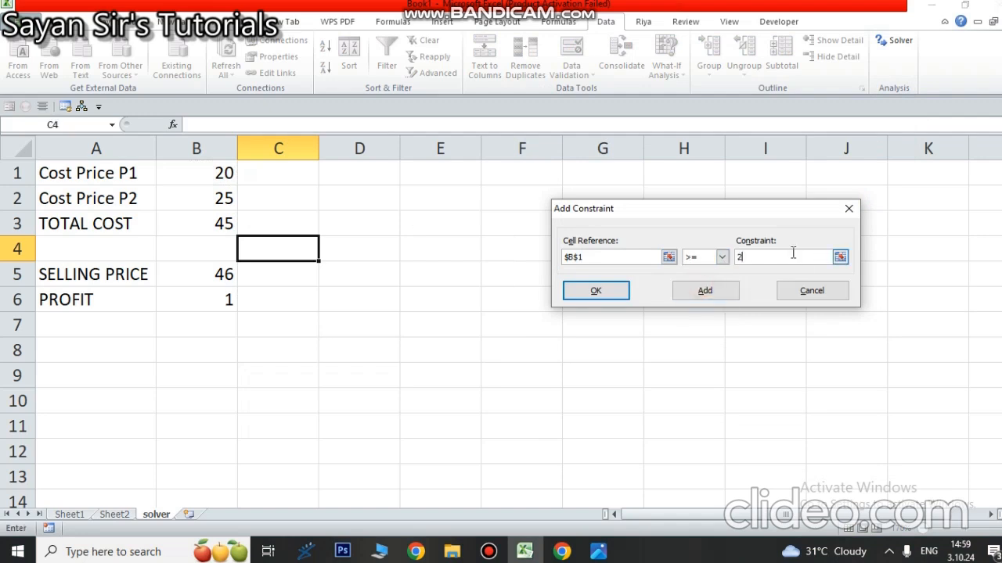
left_click(705, 295)
Add a Solver constraint requiring the P2 cost price, $B$2, to be >= 20, and return to the Solver parameters
left_click(221, 198)
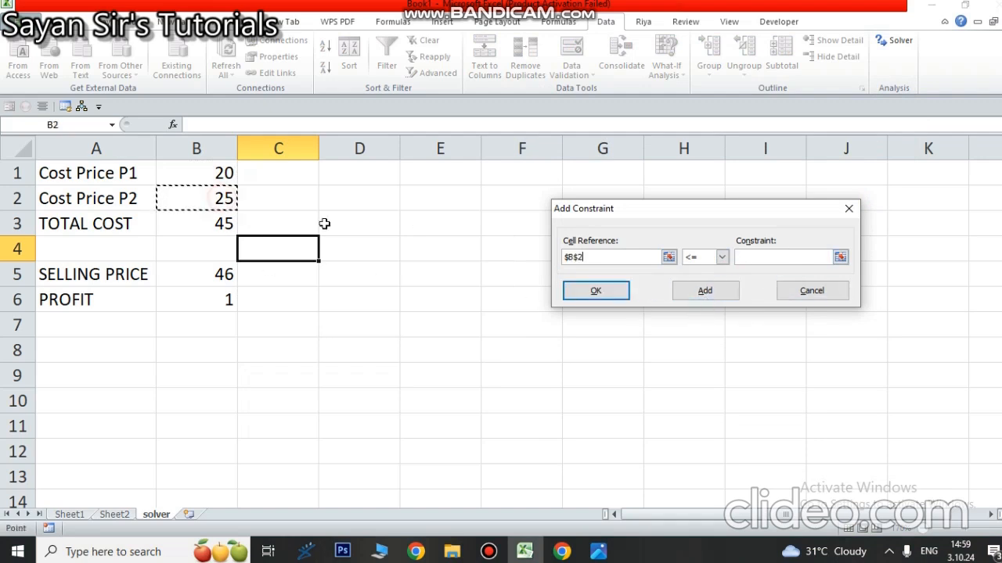
left_click(722, 257)
left_click(715, 290)
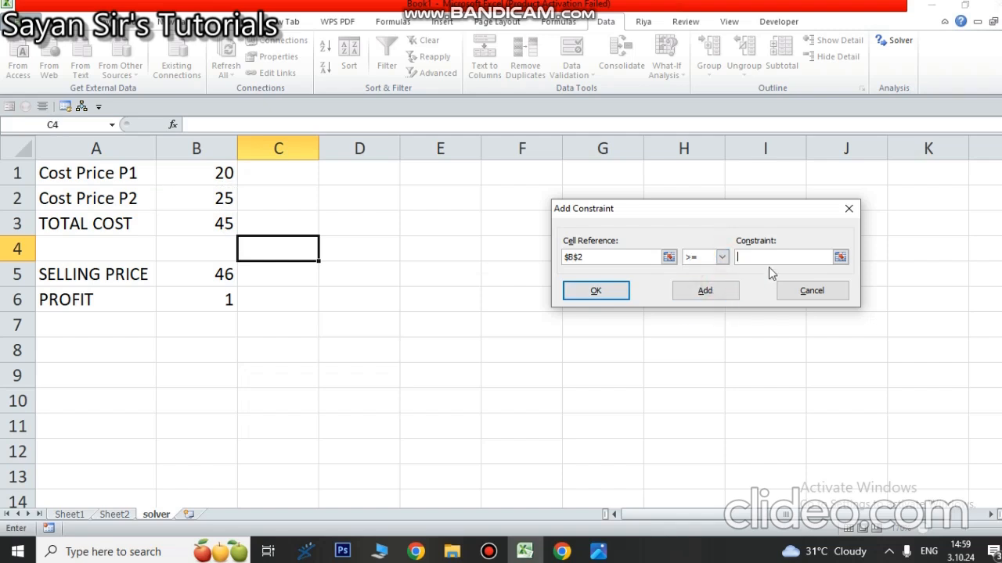
type("20")
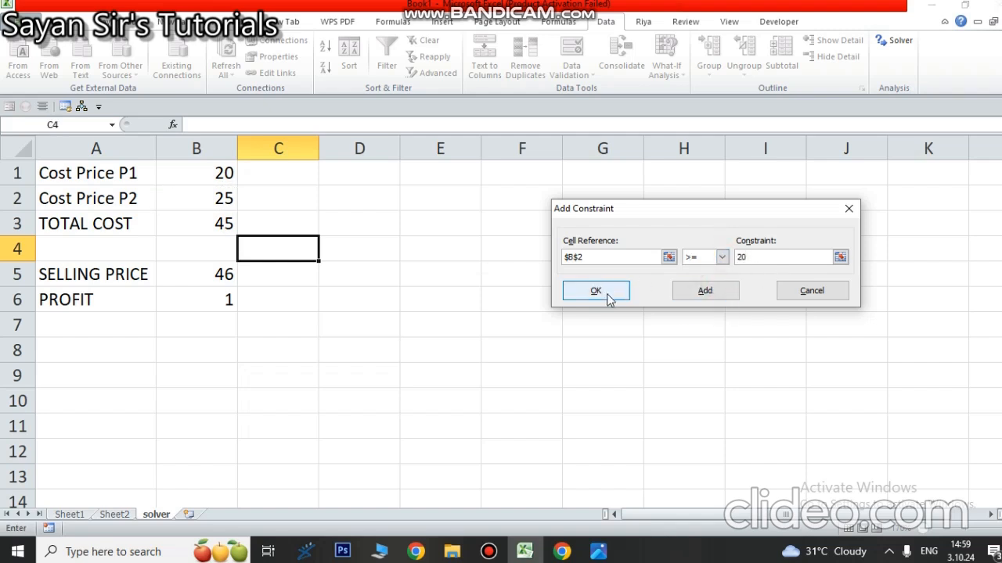
left_click(688, 295)
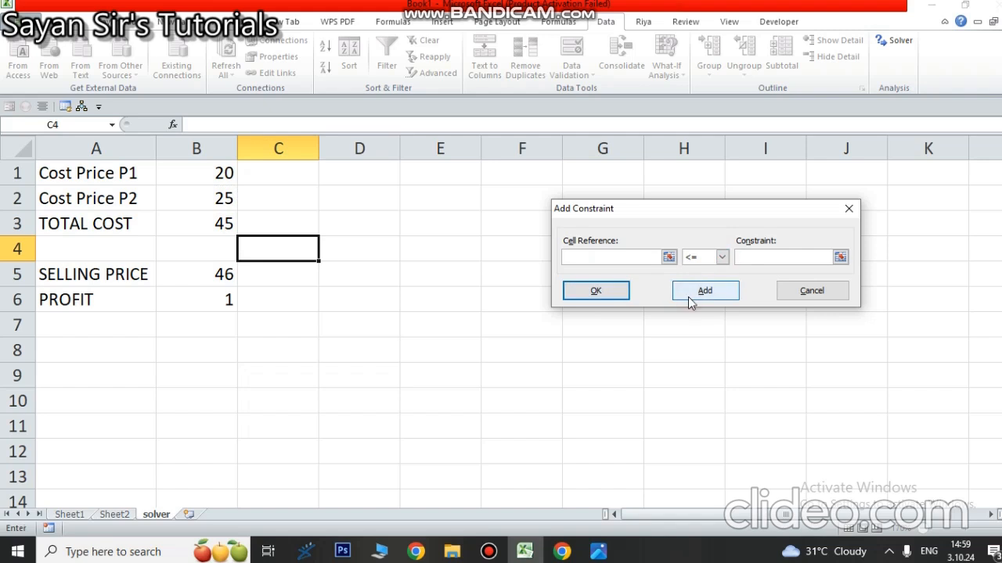
left_click(596, 291)
left_click(547, 322)
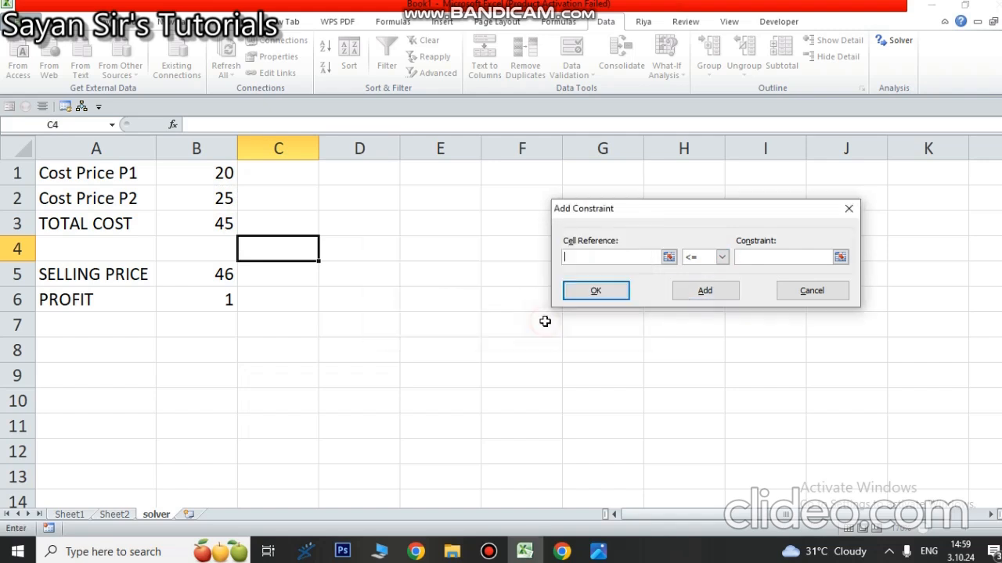
left_click(794, 291)
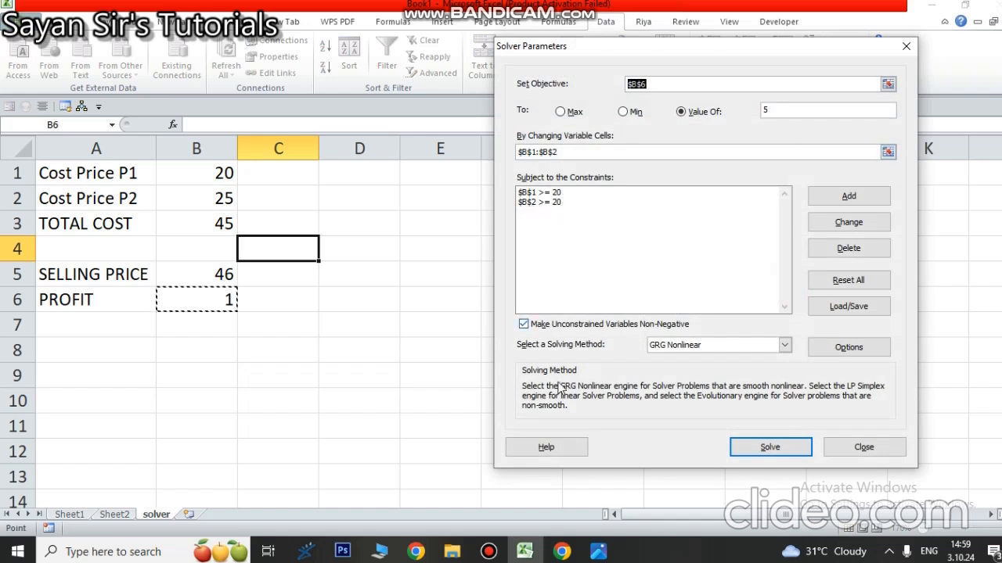
Solve the model and save a full-screen screenshot of the Solver results as a JPEG named SOLVER
left_click(770, 447)
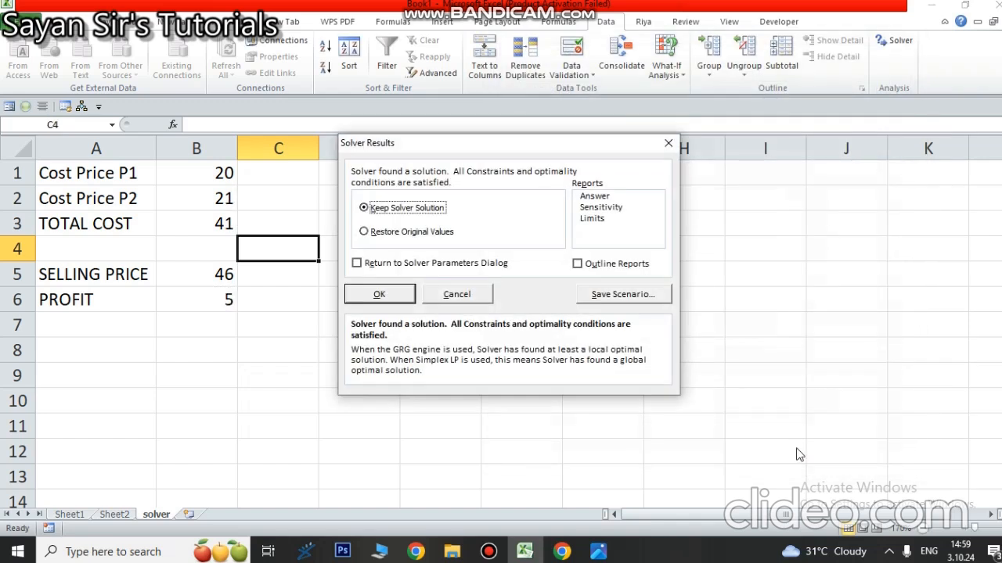
key("Print")
left_click_drag(1, 0, 1001, 562)
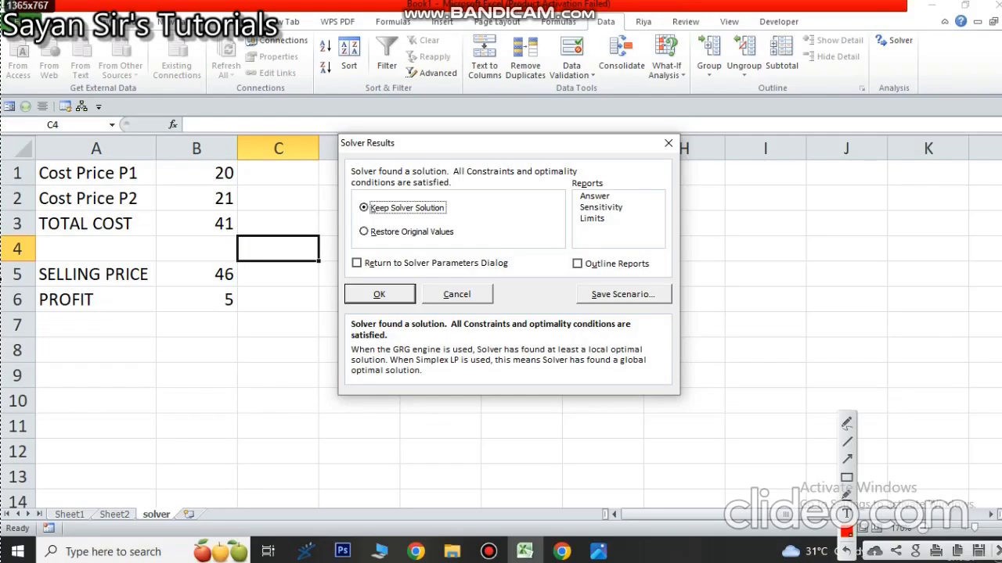
left_click(978, 557)
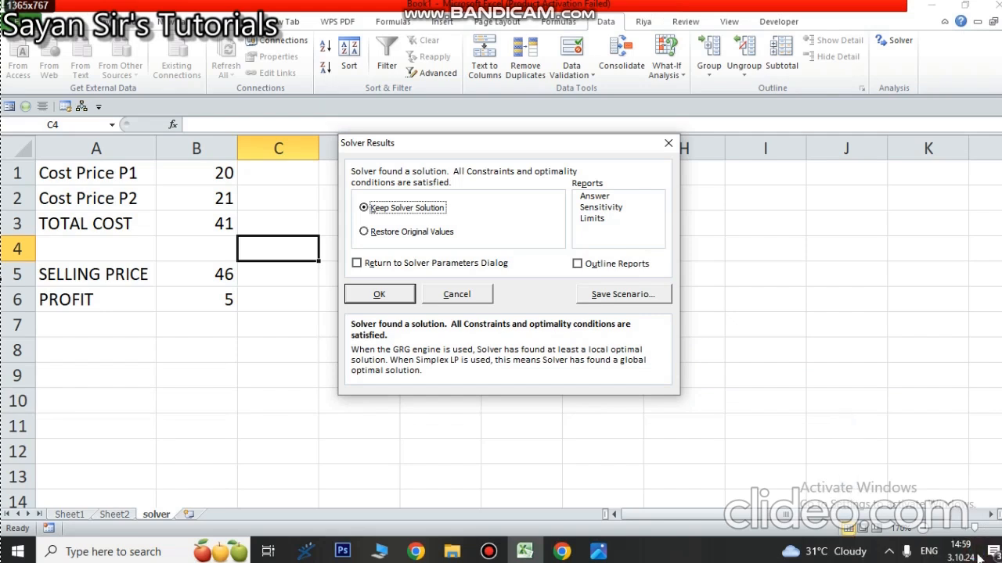
type("SPL")
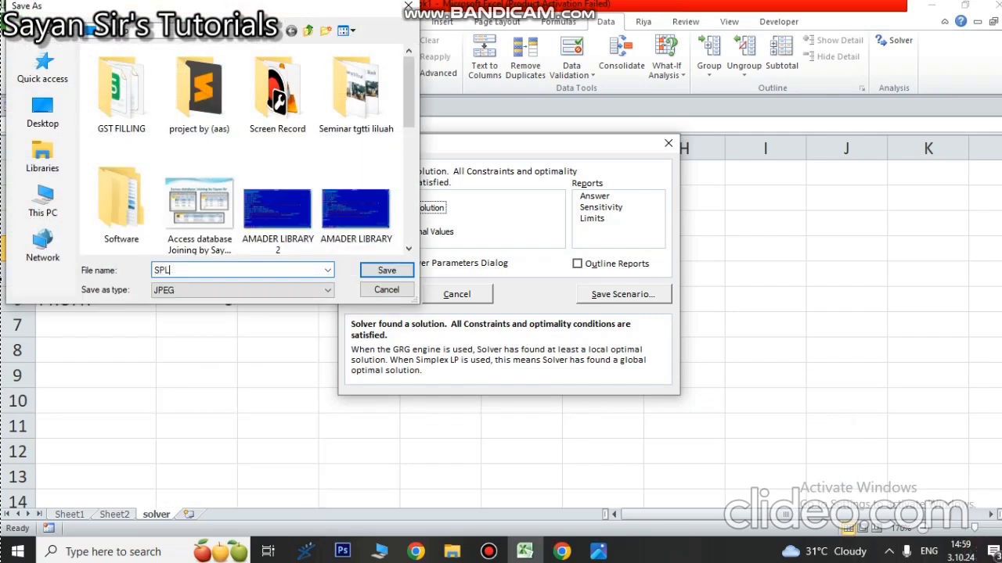
key("BackSpace")
type("OLVER")
key("Return")
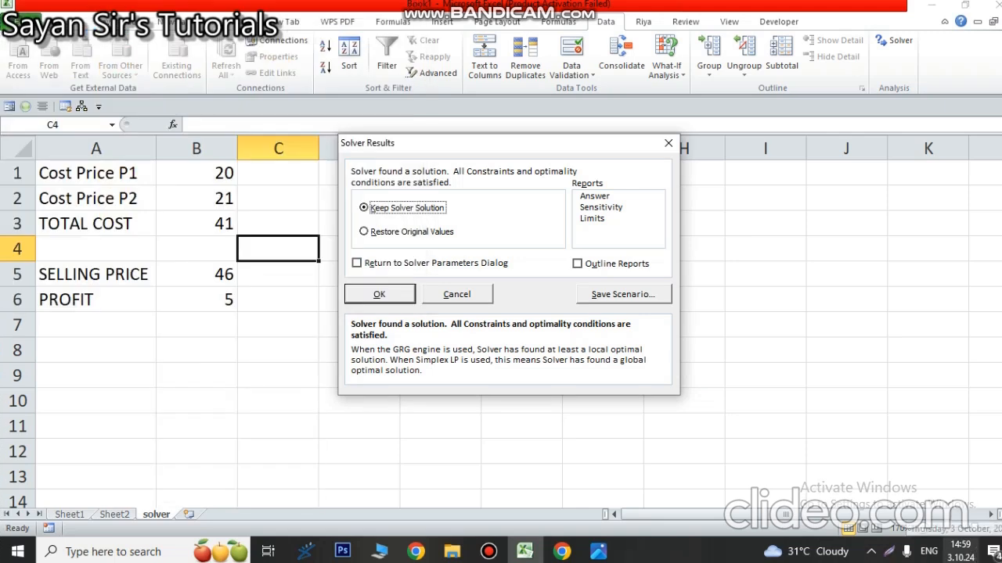
left_click(488, 551)
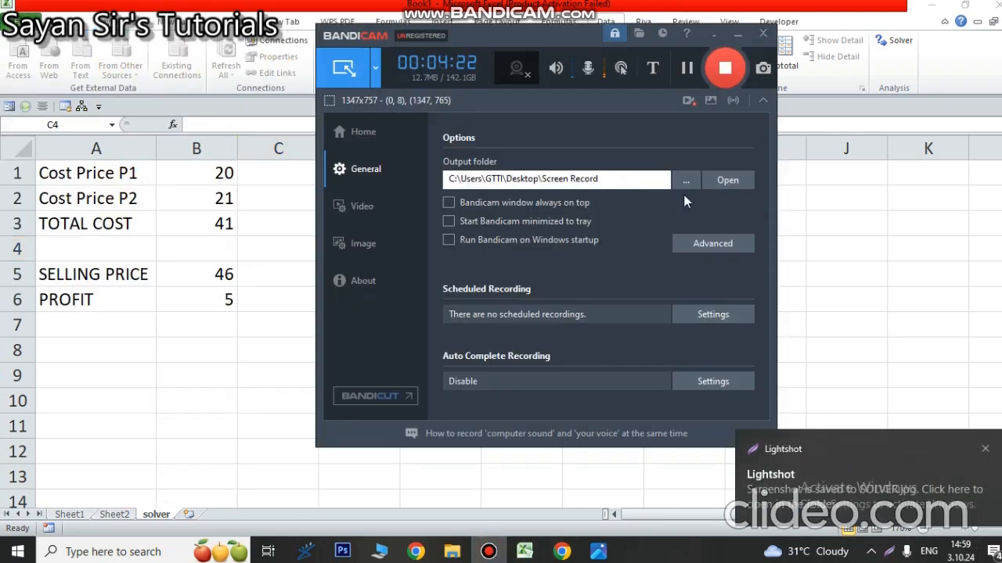